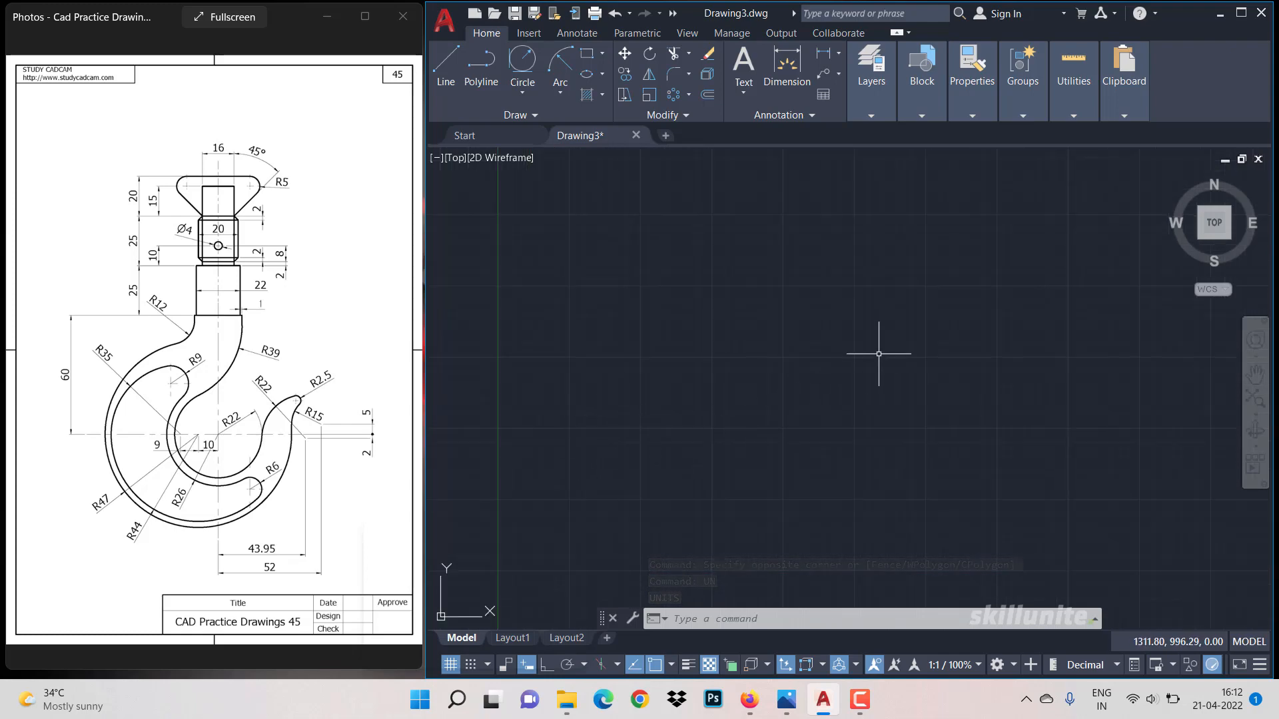
Turn on Ortho mode so that lines are drawn strictly horizontal or vertical.
{"action": "scroll", "coordinate": [881, 353], "scroll_direction": "down", "scroll_amount": 3}
{"action": "scroll", "coordinate": [992, 318], "scroll_direction": "up", "scroll_amount": 3}
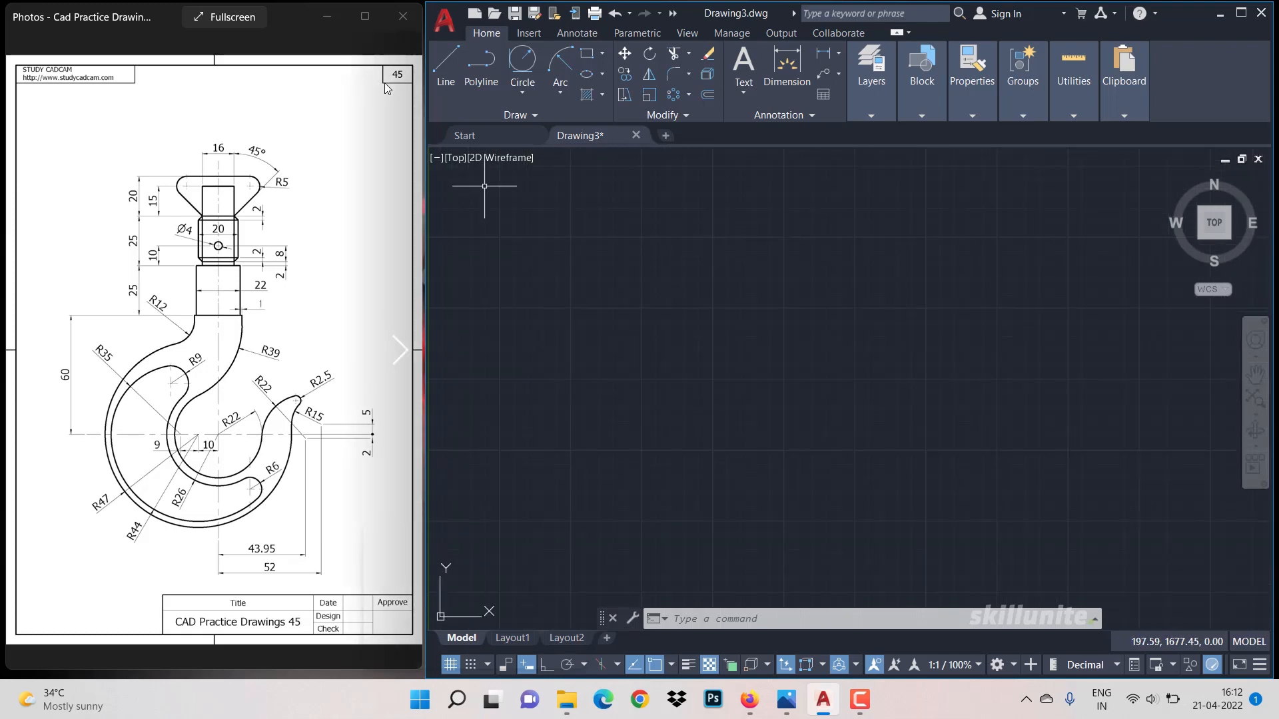
{"action": "left_click", "coordinate": [446, 82]}
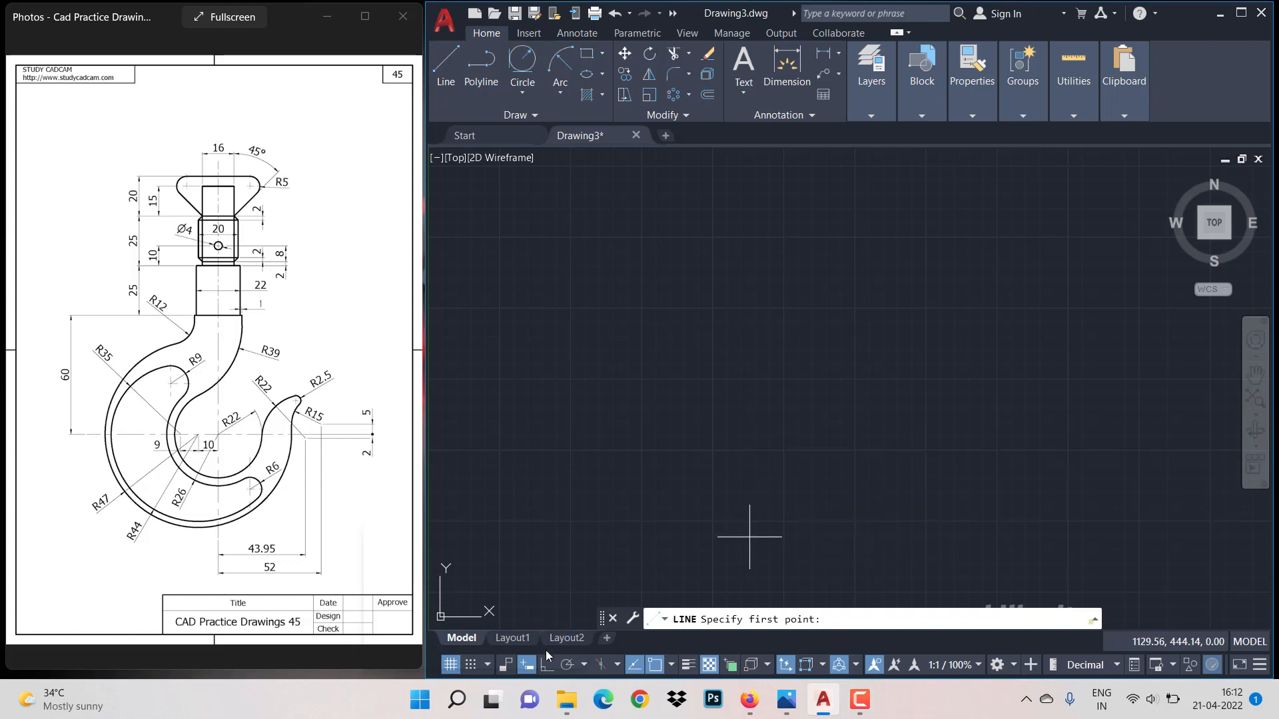
{"action": "key", "text": "Escape"}
{"action": "key", "text": "F7"}
{"action": "key", "text": "F7"}
{"action": "key", "text": "F8"}
{"action": "key", "text": "F8"}
{"action": "key", "text": "F8"}
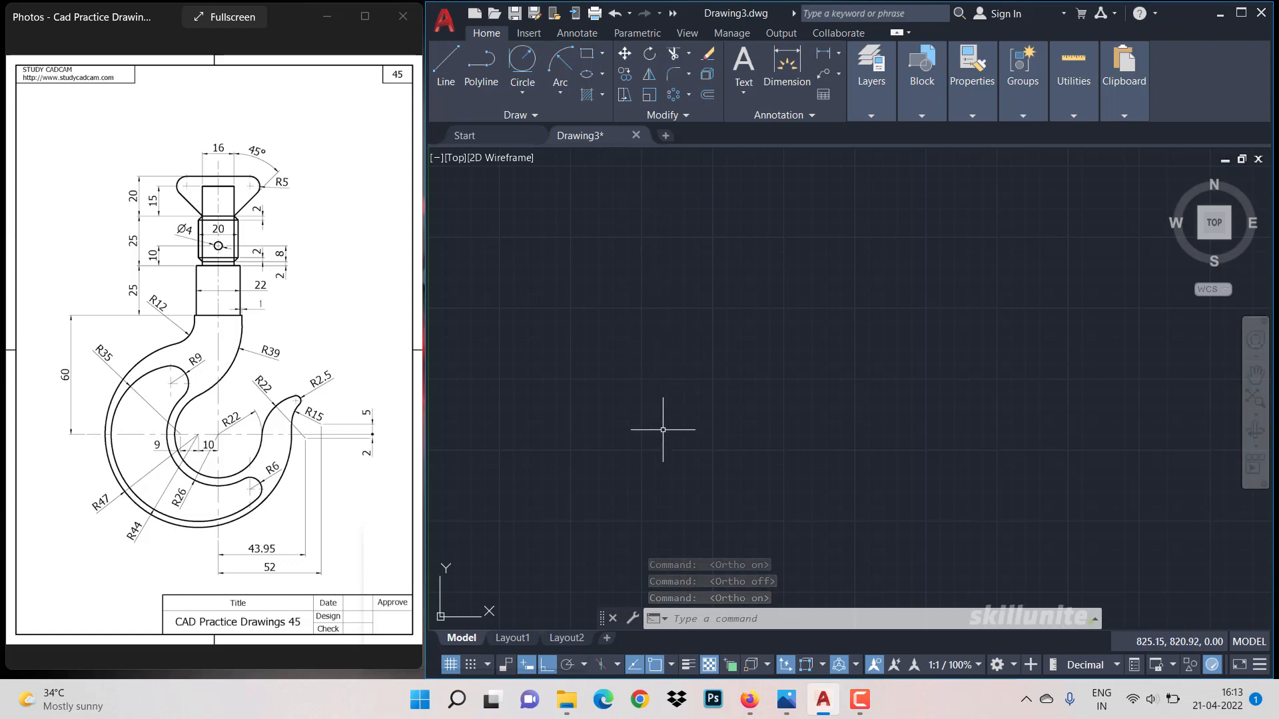
Draw a vertical line about 170 units long and a horizontal line crossing it near its lower end.
{"action": "left_click", "coordinate": [446, 67]}
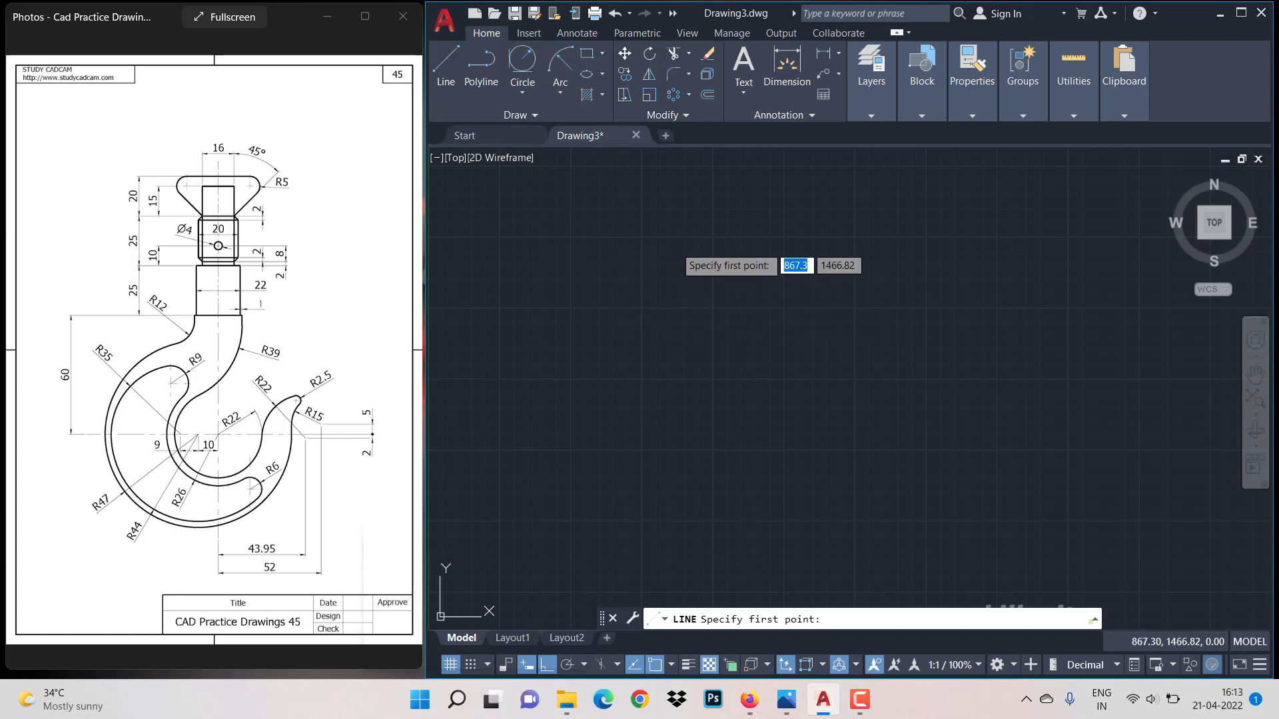
{"action": "left_click", "coordinate": [675, 246]}
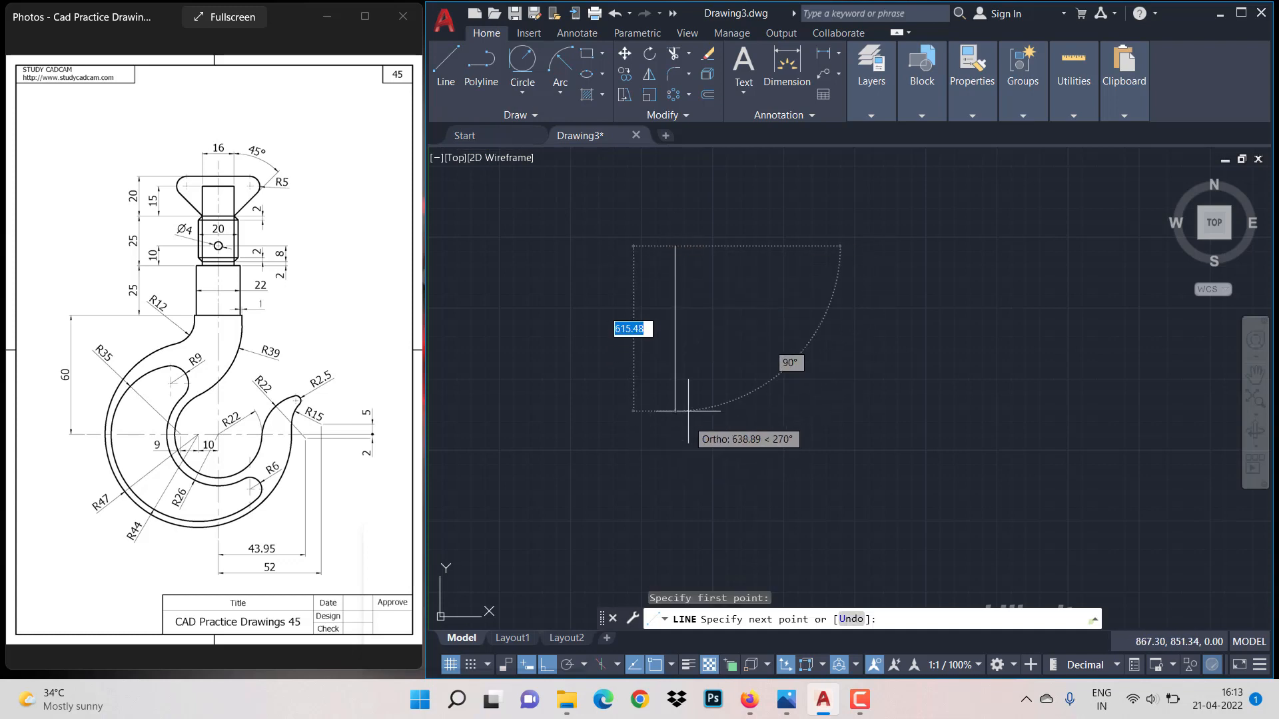
{"action": "scroll", "coordinate": [686, 333], "scroll_direction": "up", "scroll_amount": 5}
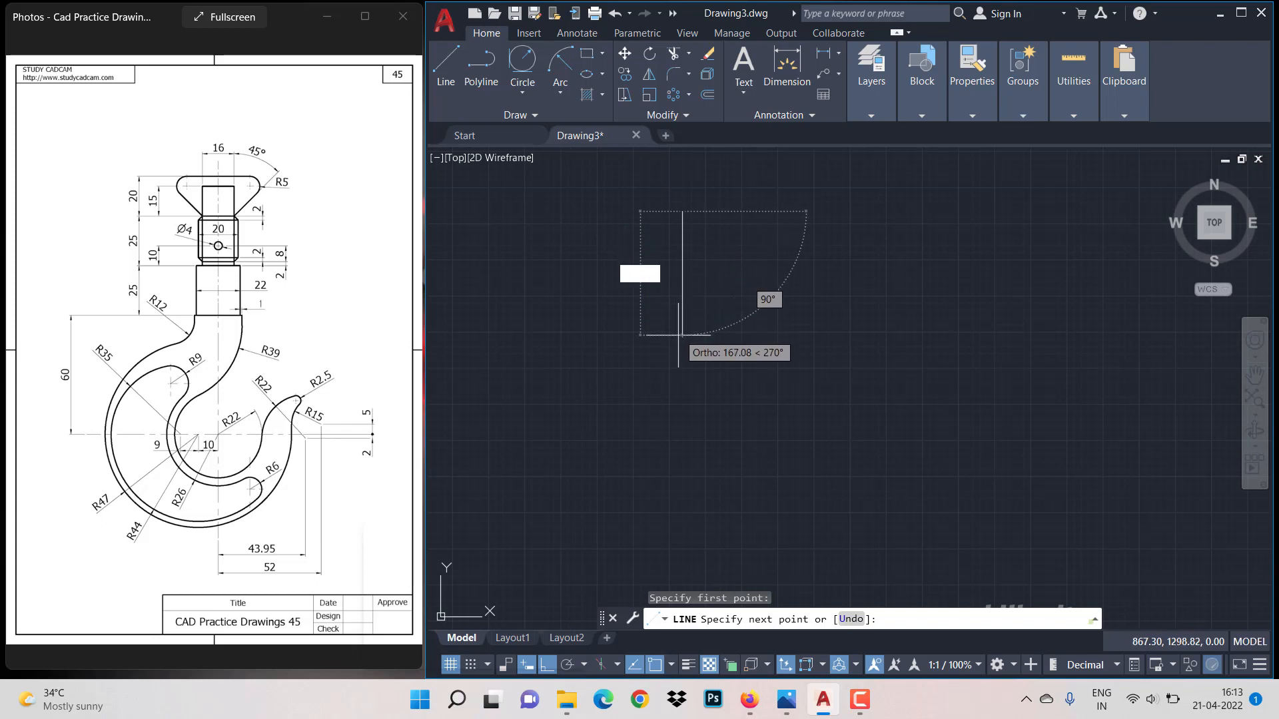
{"action": "left_click", "coordinate": [680, 335]}
{"action": "key", "text": "Return"}
{"action": "key", "text": "Return"}
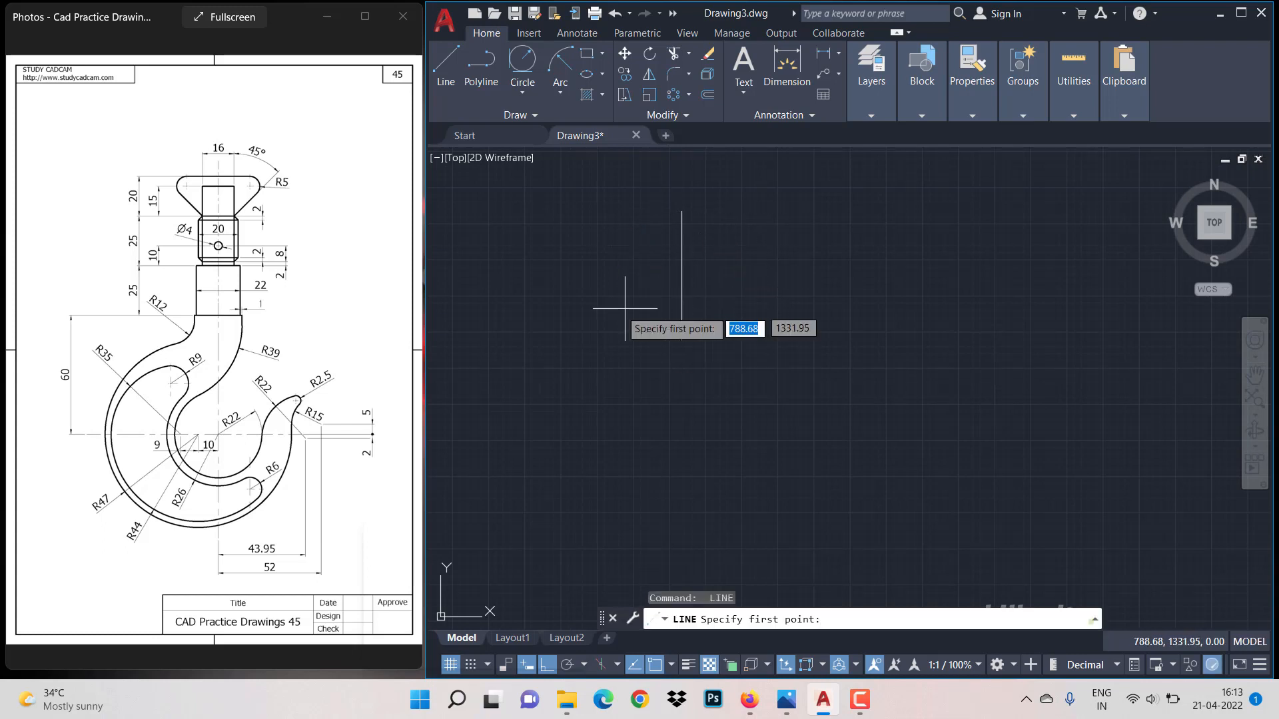
{"action": "left_click", "coordinate": [608, 306]}
{"action": "left_click", "coordinate": [746, 320]}
{"action": "key", "text": "Return"}
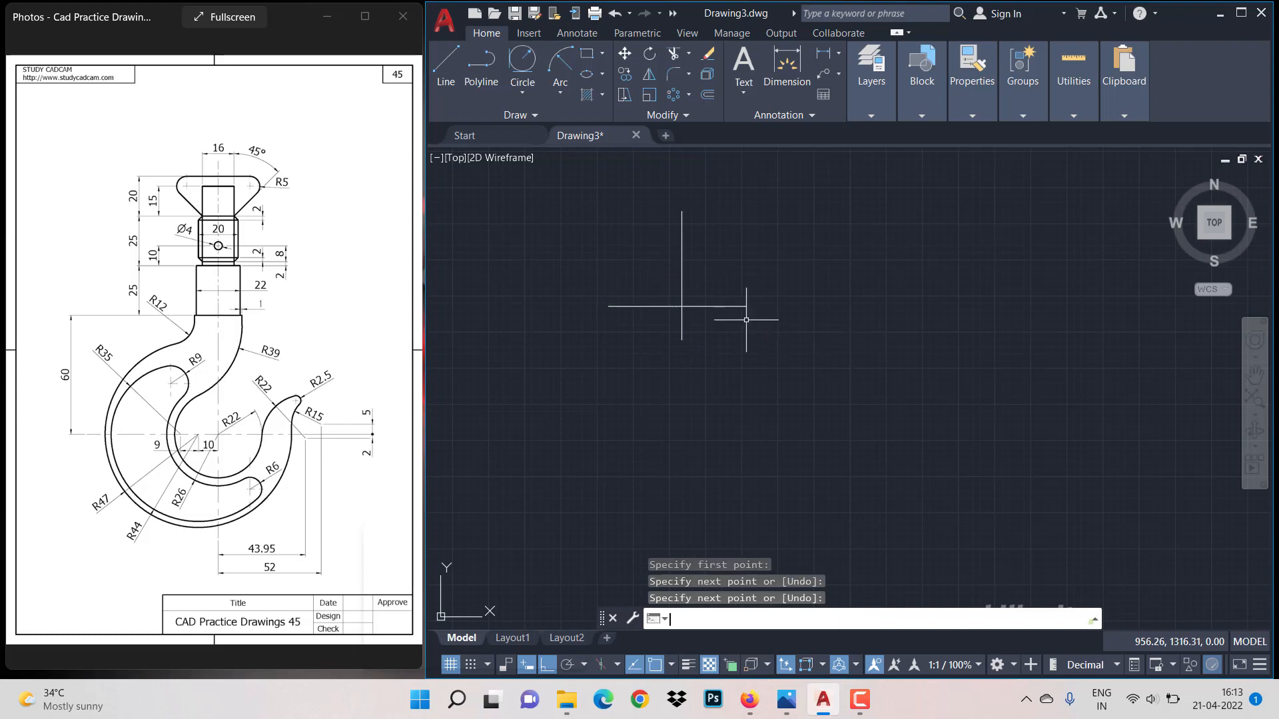
Change the colour of both crossing lines to green.
{"action": "scroll", "coordinate": [687, 290], "scroll_direction": "up", "scroll_amount": 2}
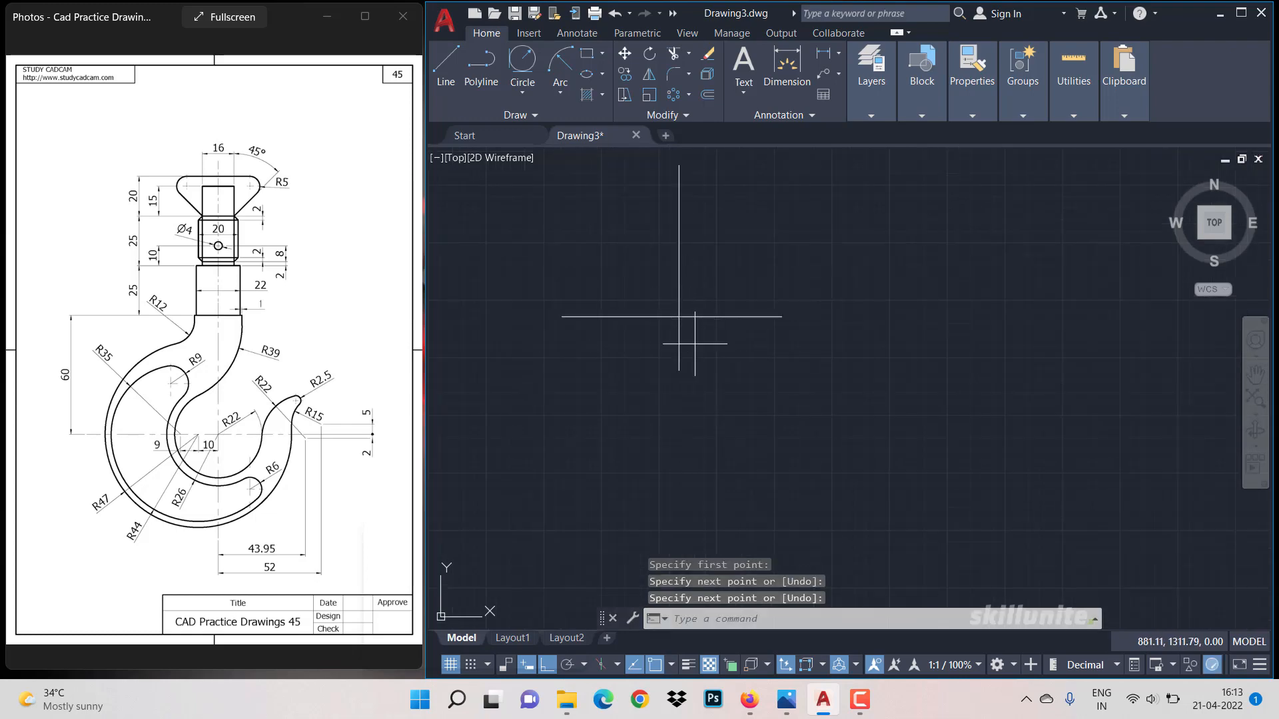
{"action": "left_click", "coordinate": [694, 344]}
{"action": "left_click", "coordinate": [657, 285]}
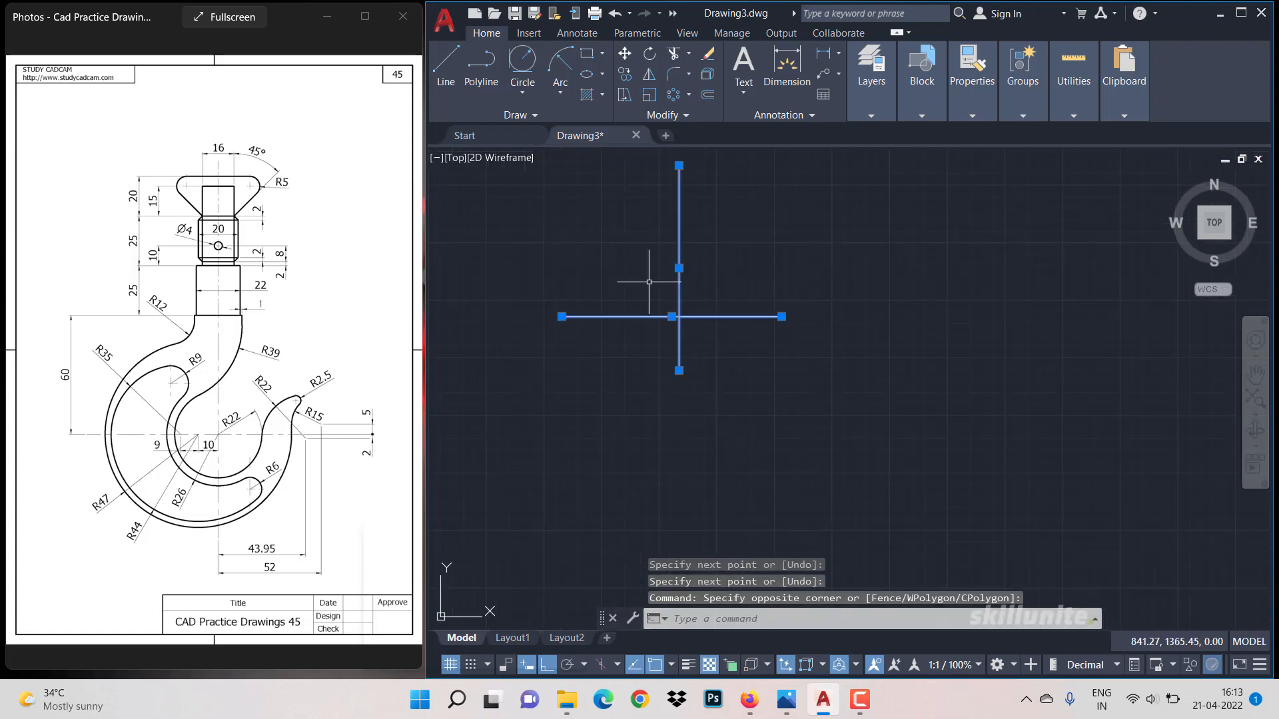
{"action": "left_click", "coordinate": [974, 112]}
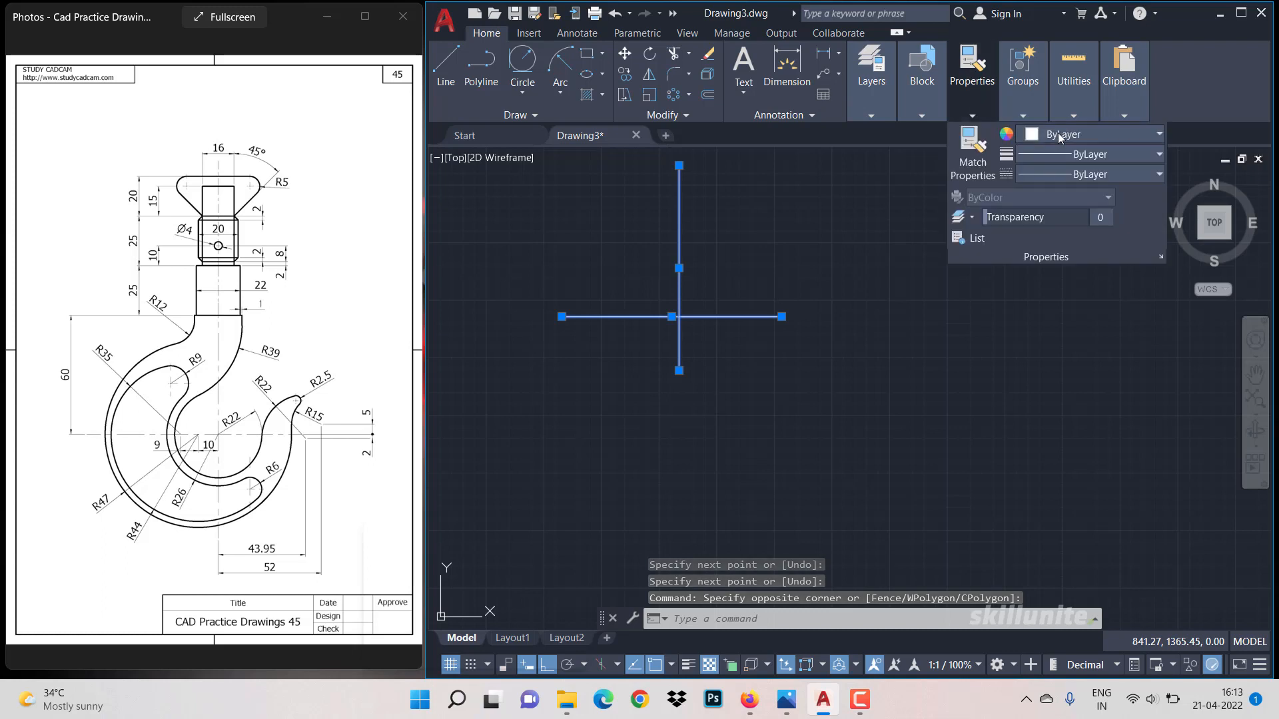
{"action": "left_click", "coordinate": [1092, 134]}
{"action": "left_click", "coordinate": [1060, 305]}
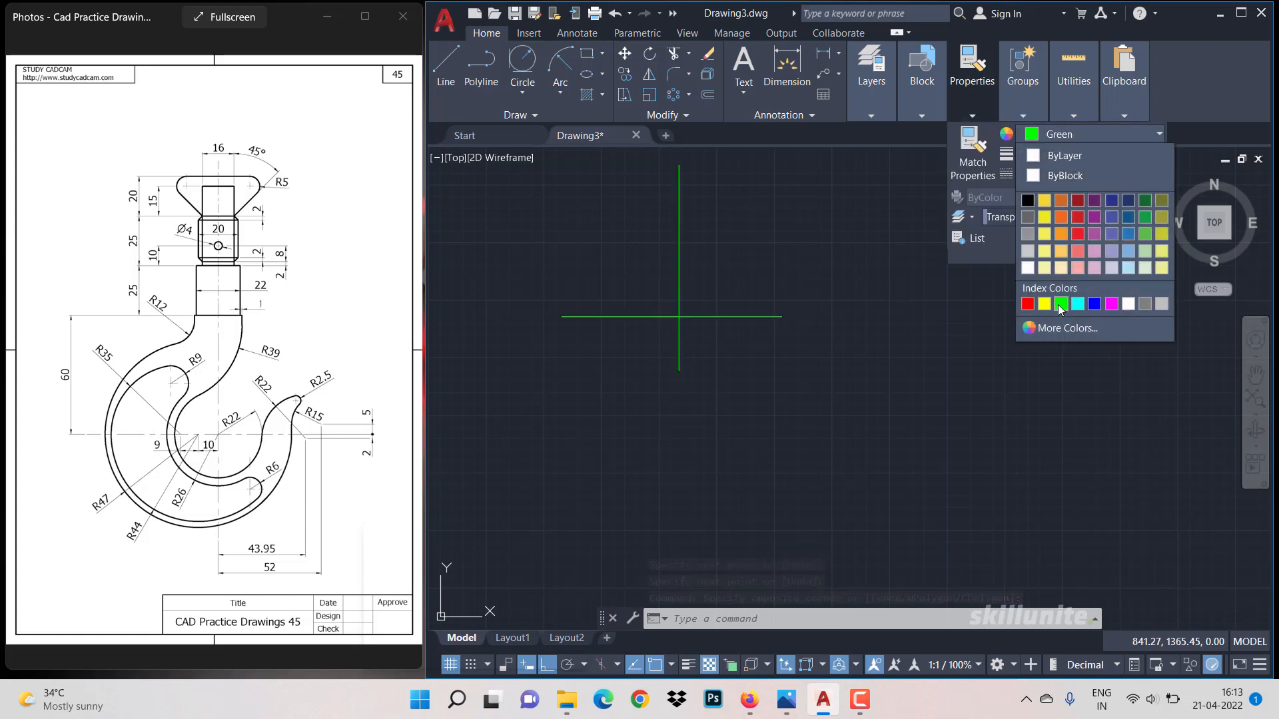
Load the CENTER linetype from acadiso.lin into the drawing.
{"action": "left_click", "coordinate": [1059, 174]}
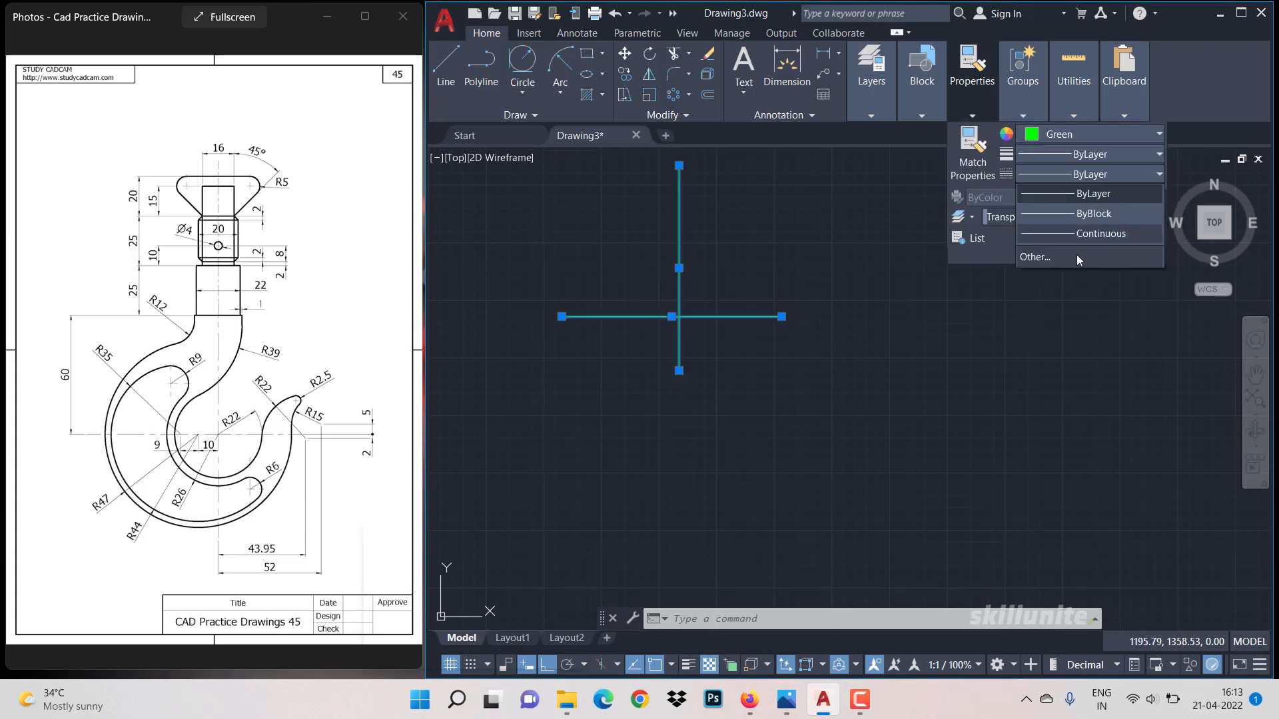
{"action": "left_click", "coordinate": [1076, 254]}
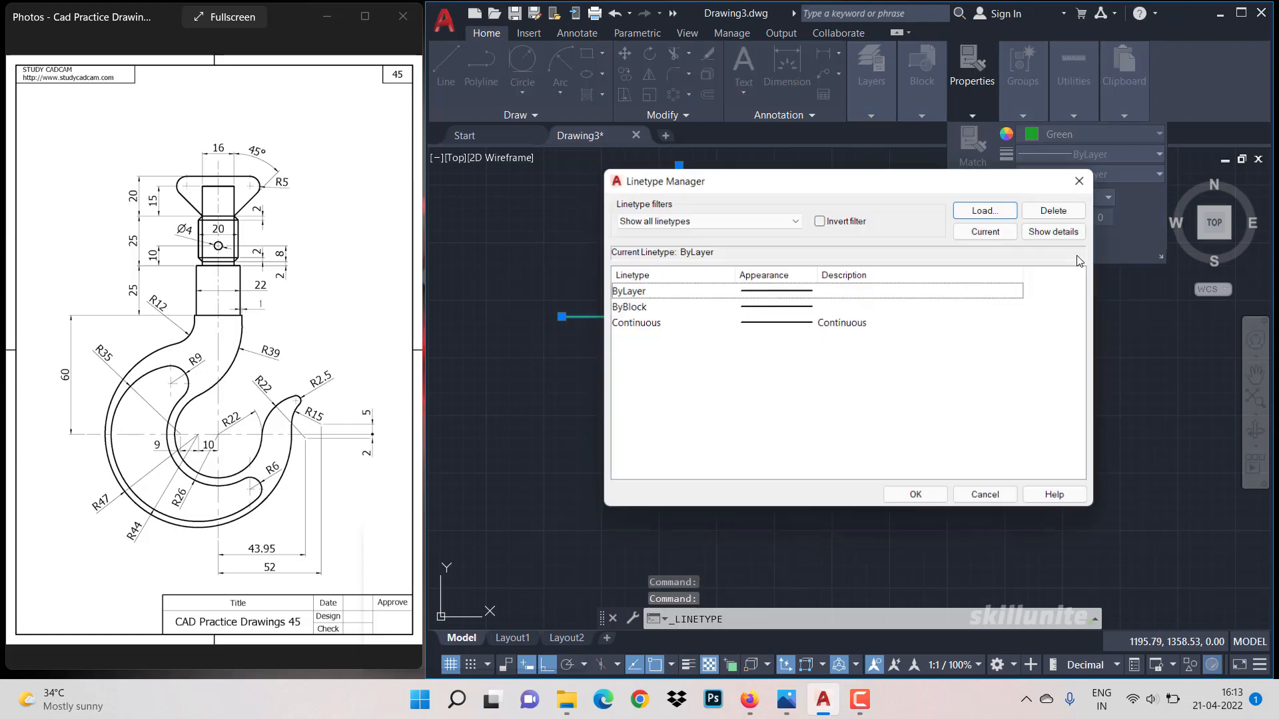
{"action": "left_click", "coordinate": [973, 212]}
{"action": "scroll", "coordinate": [839, 359], "scroll_direction": "down", "scroll_amount": 4}
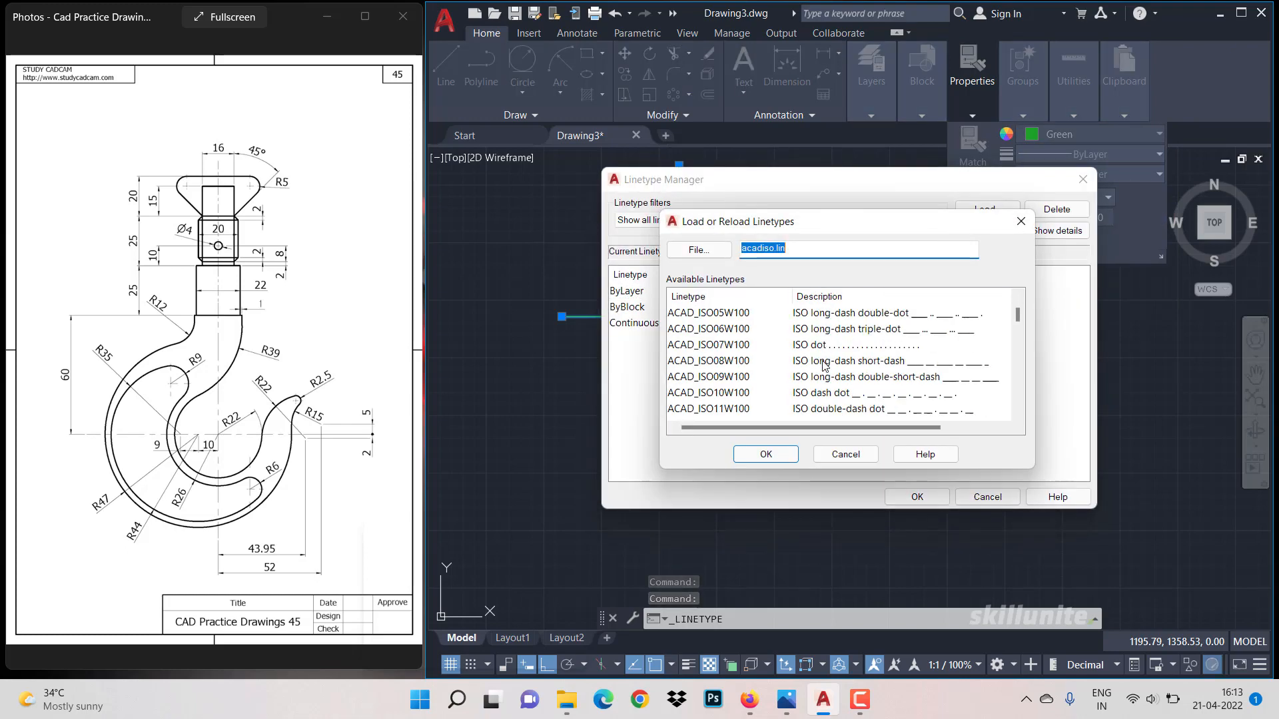
{"action": "left_click", "coordinate": [684, 408]}
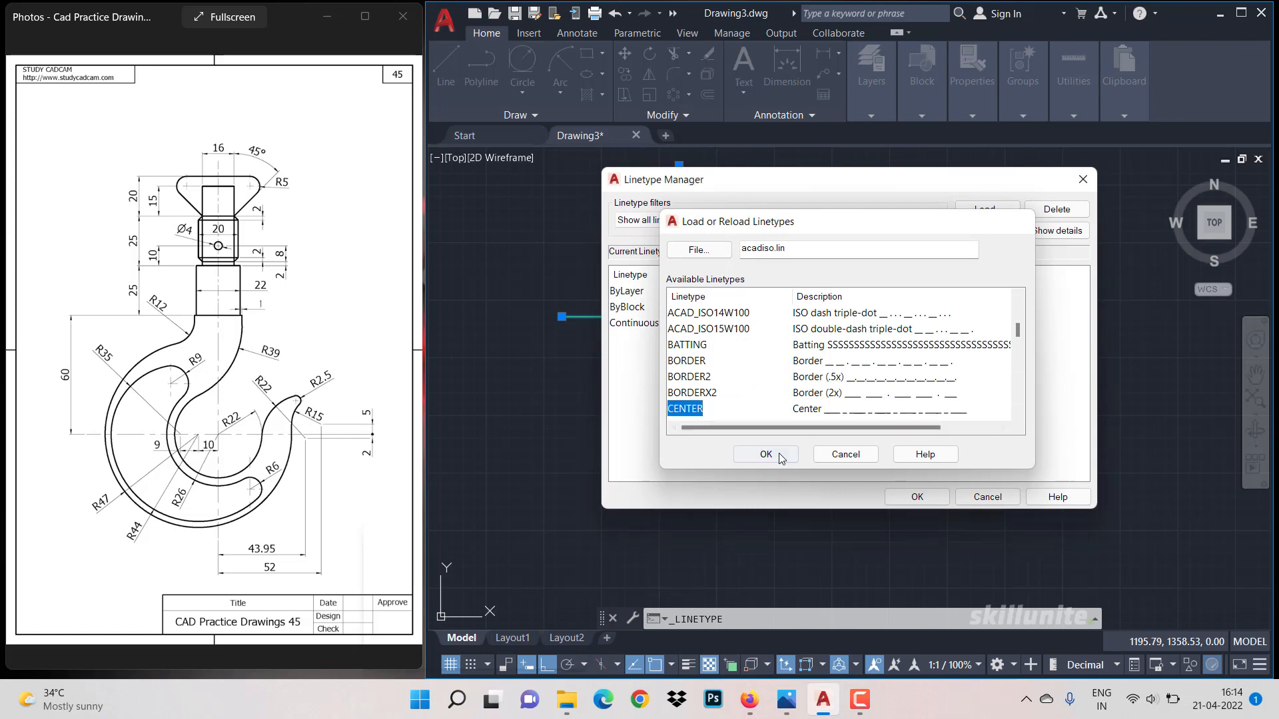
{"action": "left_click", "coordinate": [766, 454]}
{"action": "left_click", "coordinate": [782, 323]}
{"action": "left_click", "coordinate": [916, 497]}
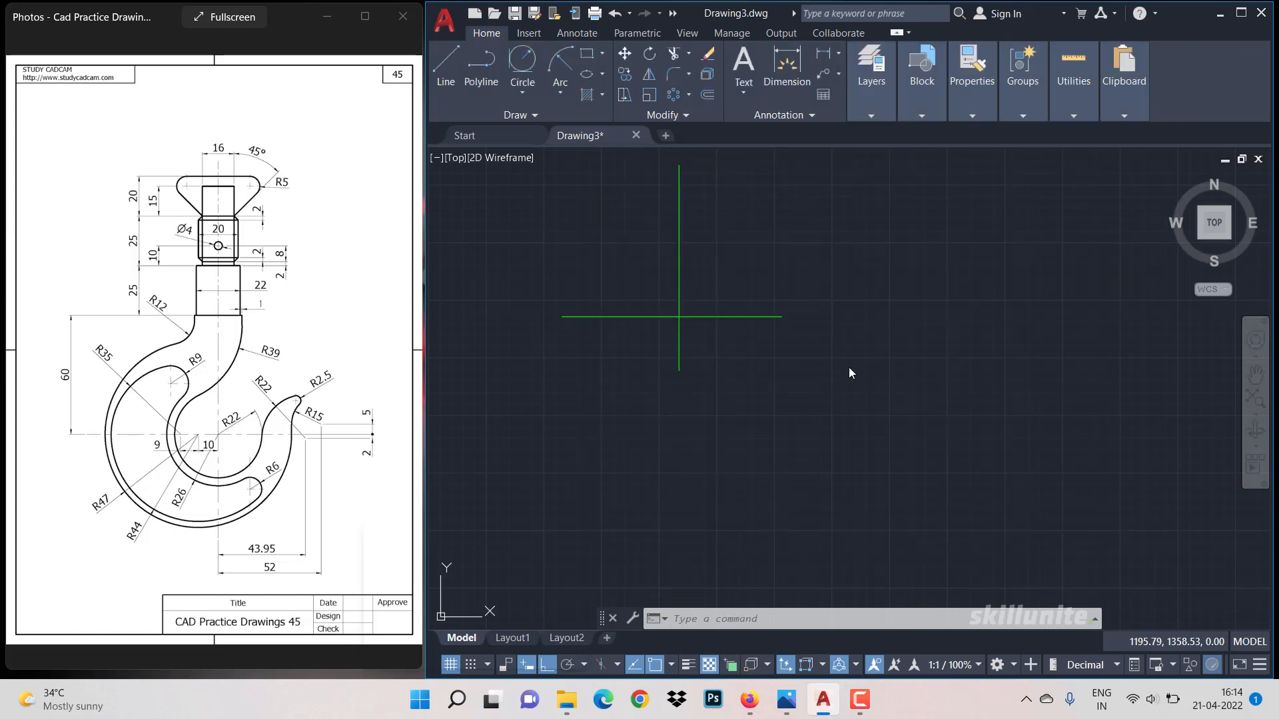
Apply the CENTER linetype to both green crossing lines.
{"action": "left_click", "coordinate": [793, 354]}
{"action": "left_click", "coordinate": [657, 273]}
{"action": "left_click", "coordinate": [975, 99]}
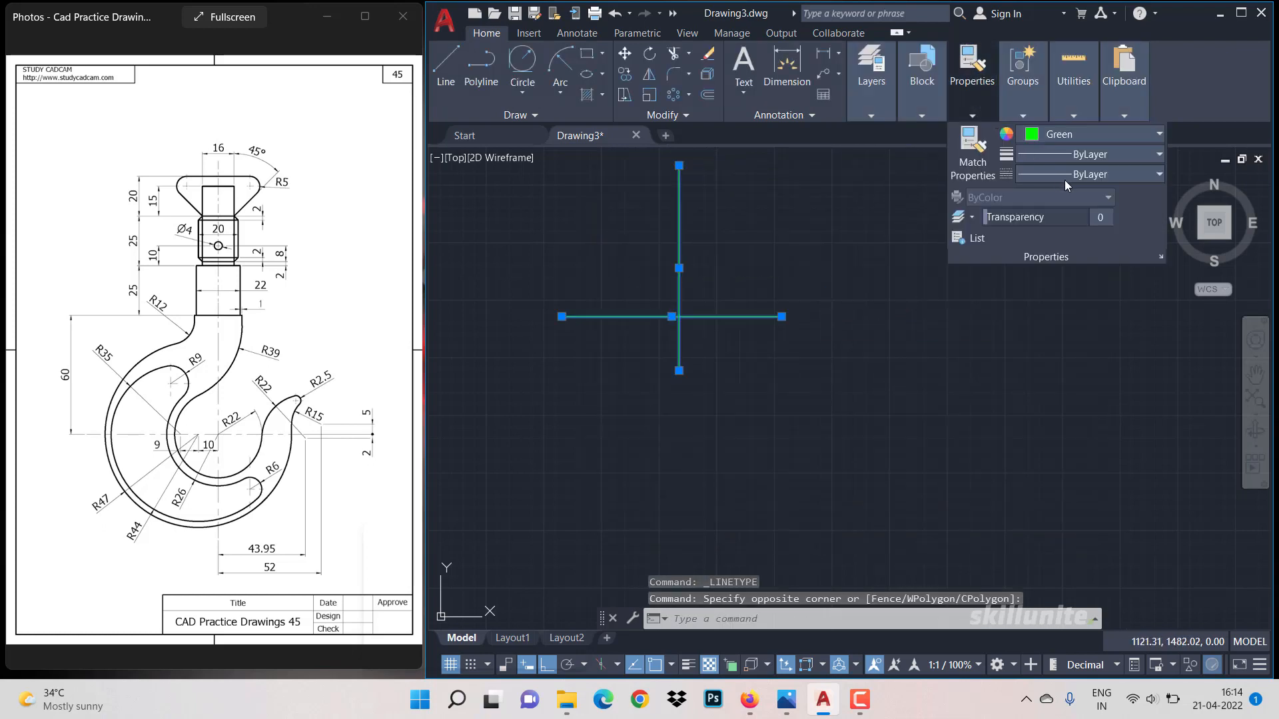
{"action": "left_click", "coordinate": [1068, 173]}
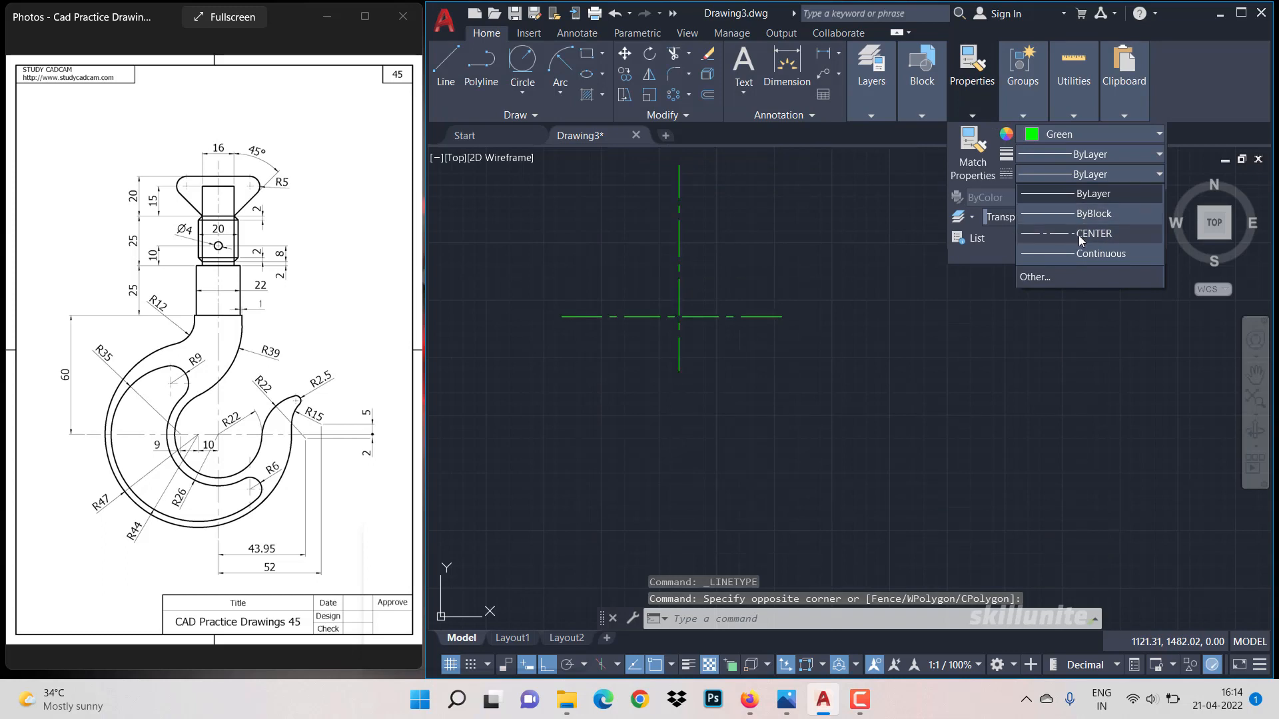
{"action": "left_click", "coordinate": [1078, 235]}
{"action": "key", "text": "Escape"}
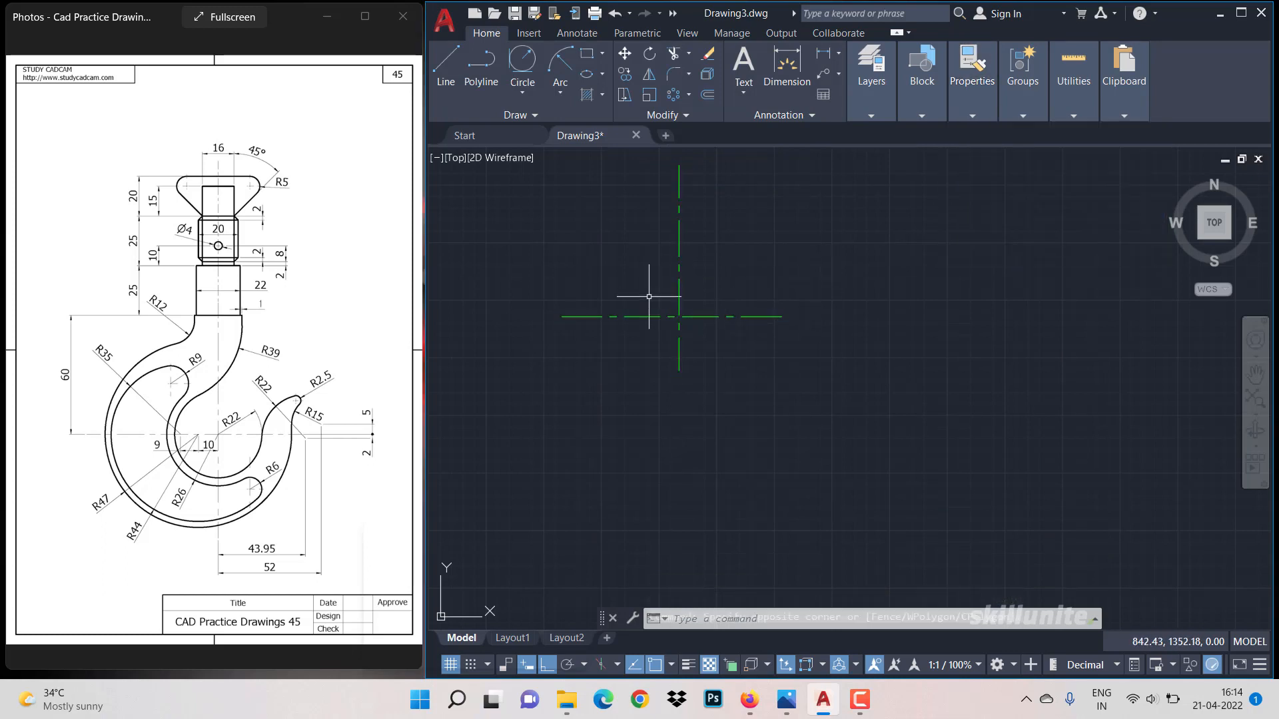
Draw a circle of radius 22 centred on the intersection of the two centerlines.
{"action": "scroll", "coordinate": [648, 297], "scroll_direction": "up", "scroll_amount": 2}
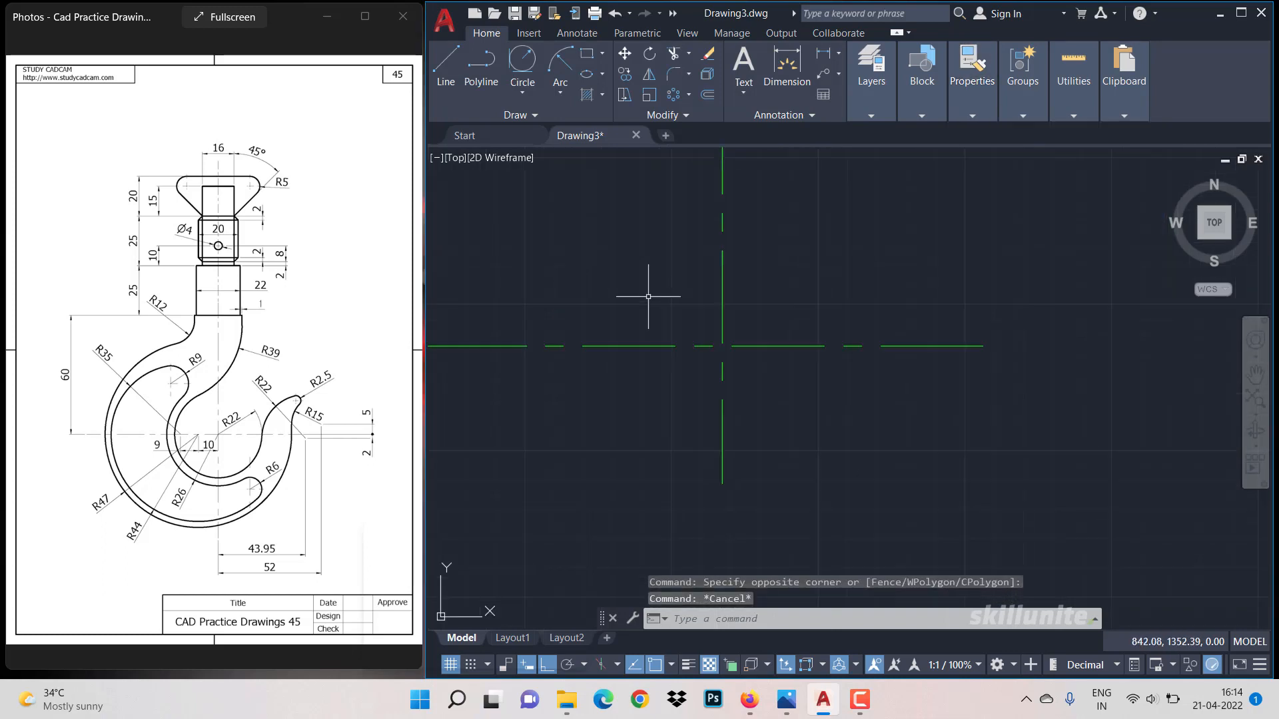
{"action": "left_click", "coordinate": [522, 92]}
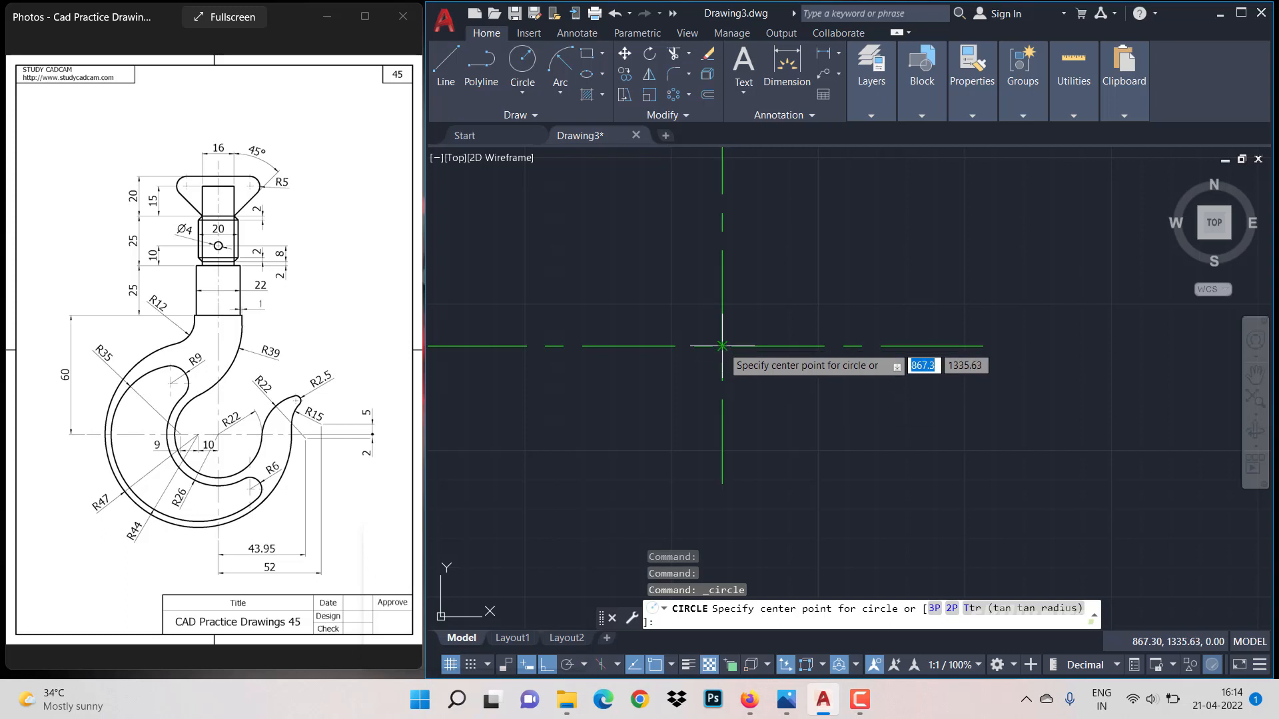
{"action": "left_click", "coordinate": [722, 346]}
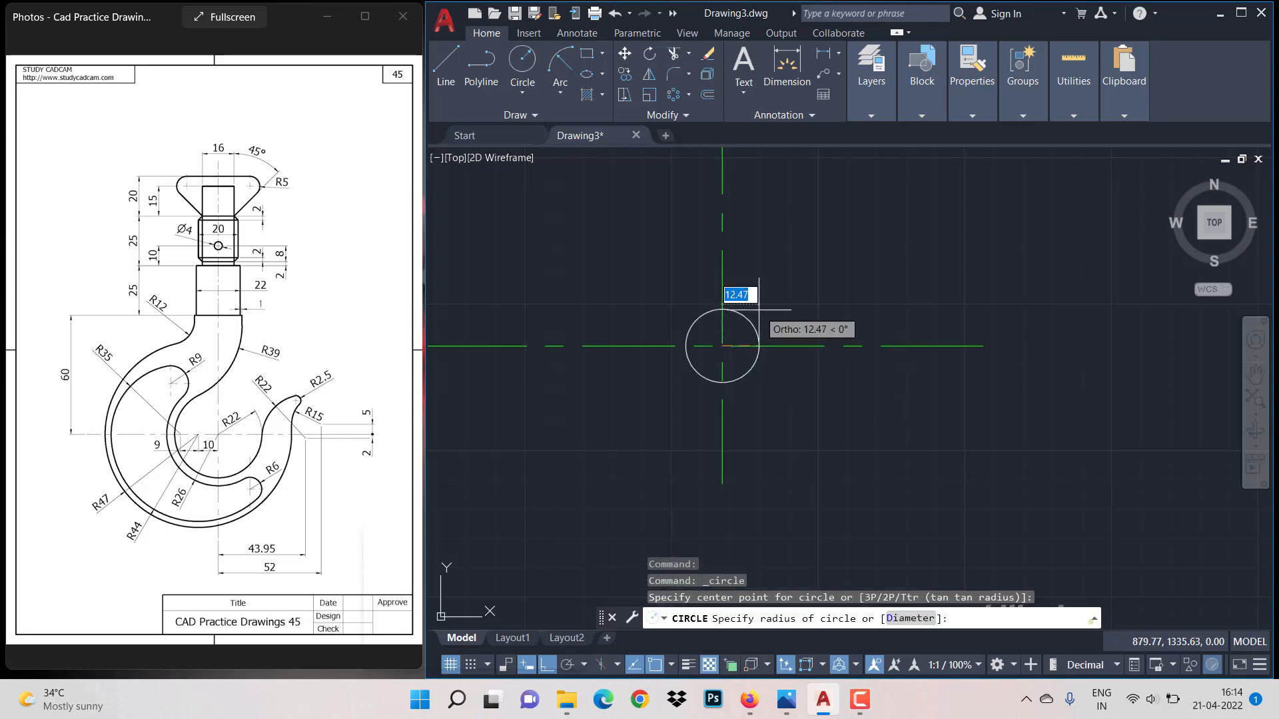
{"action": "type", "text": "22"}
{"action": "key", "text": "Return"}
Add a concentric circle of radius 26 at the same centerline intersection.
{"action": "left_click", "coordinate": [522, 62]}
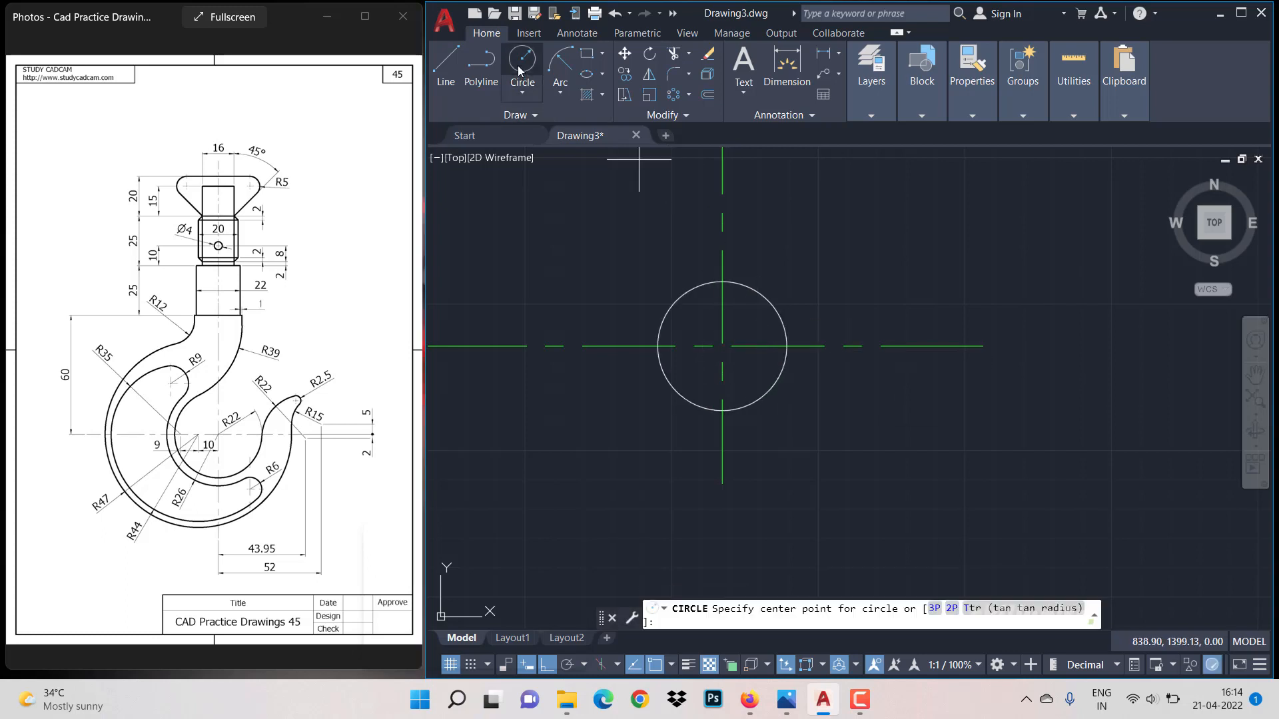
{"action": "left_click", "coordinate": [721, 346]}
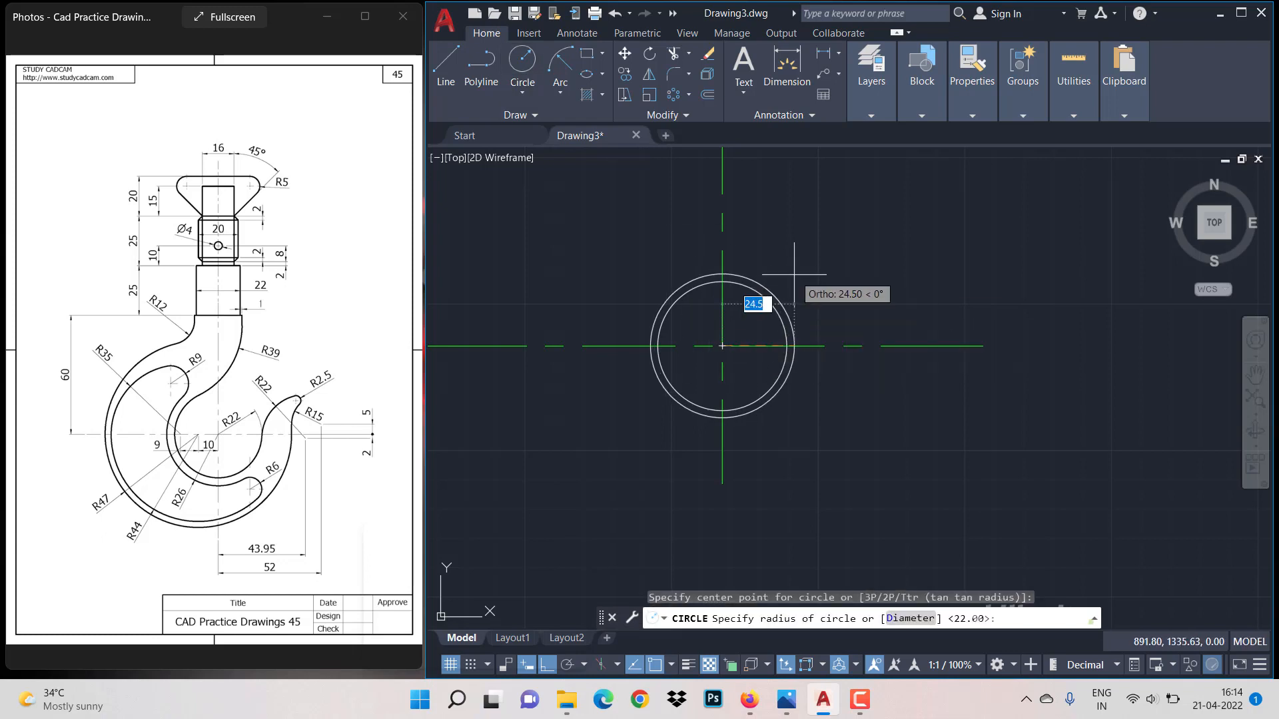
{"action": "type", "text": "26"}
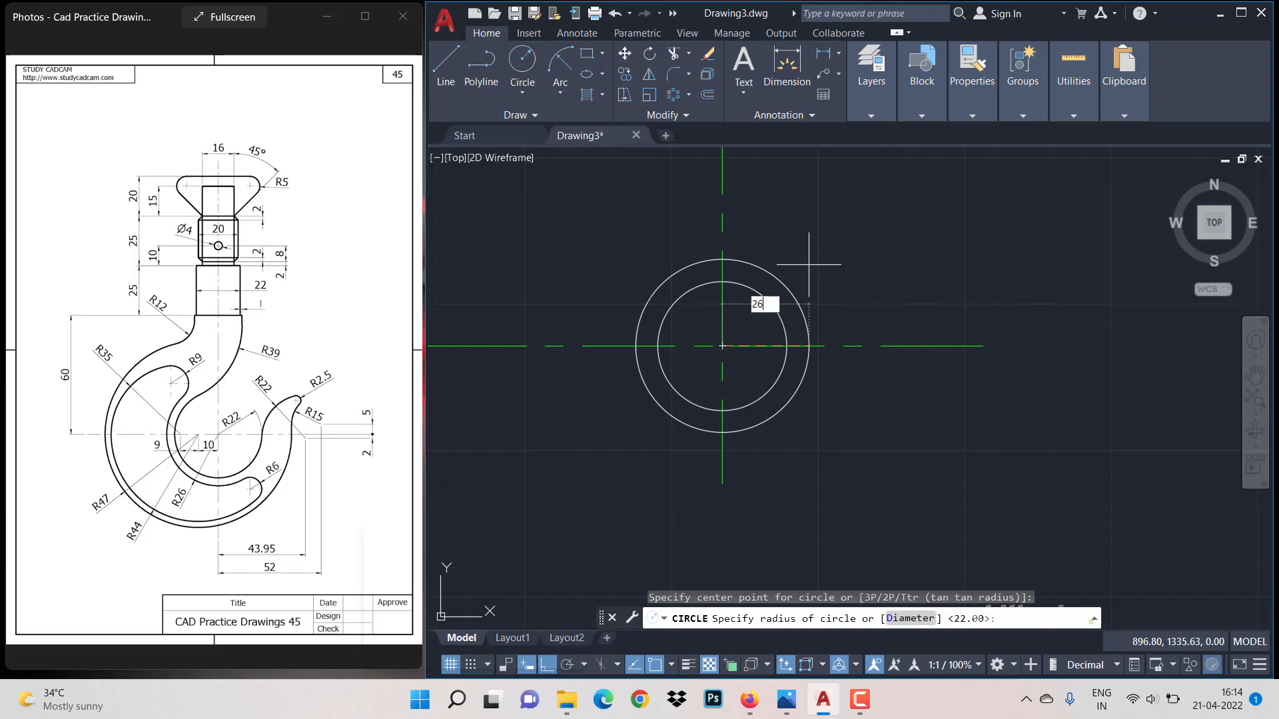
{"action": "key", "text": "Return"}
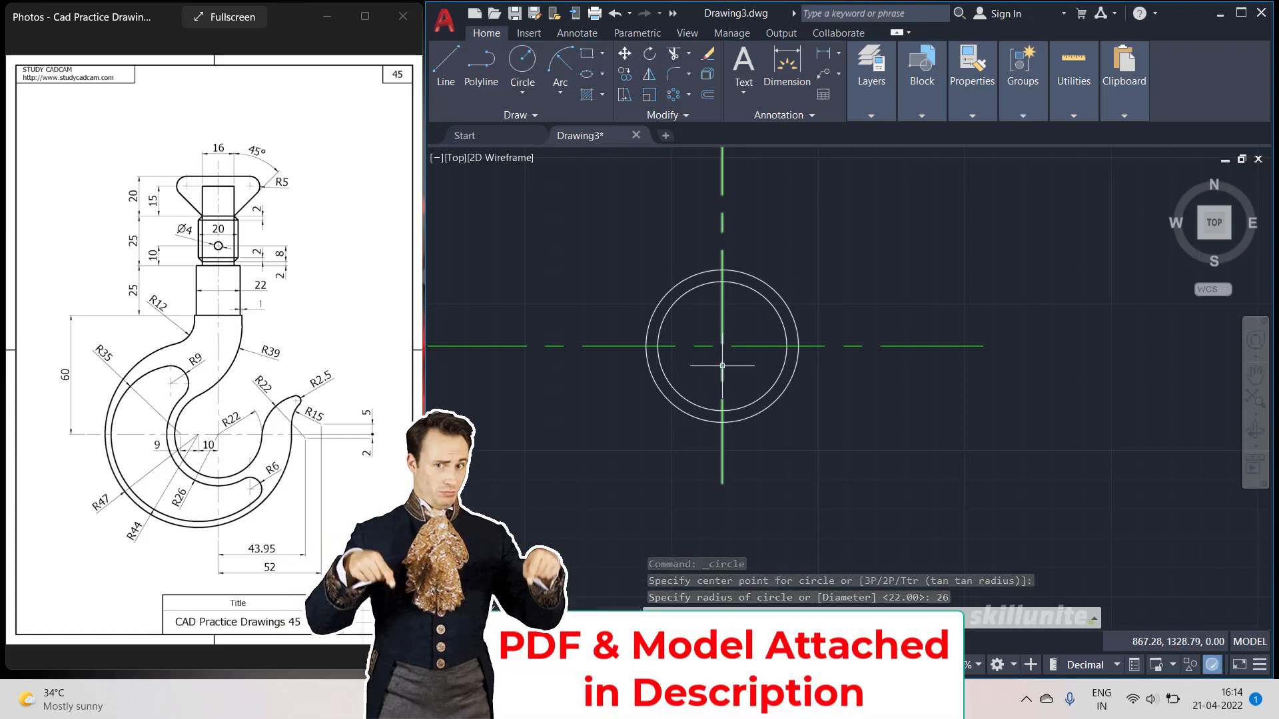
Offset the vertical centerline by 10 to the left.
{"action": "type", "text": "o"}
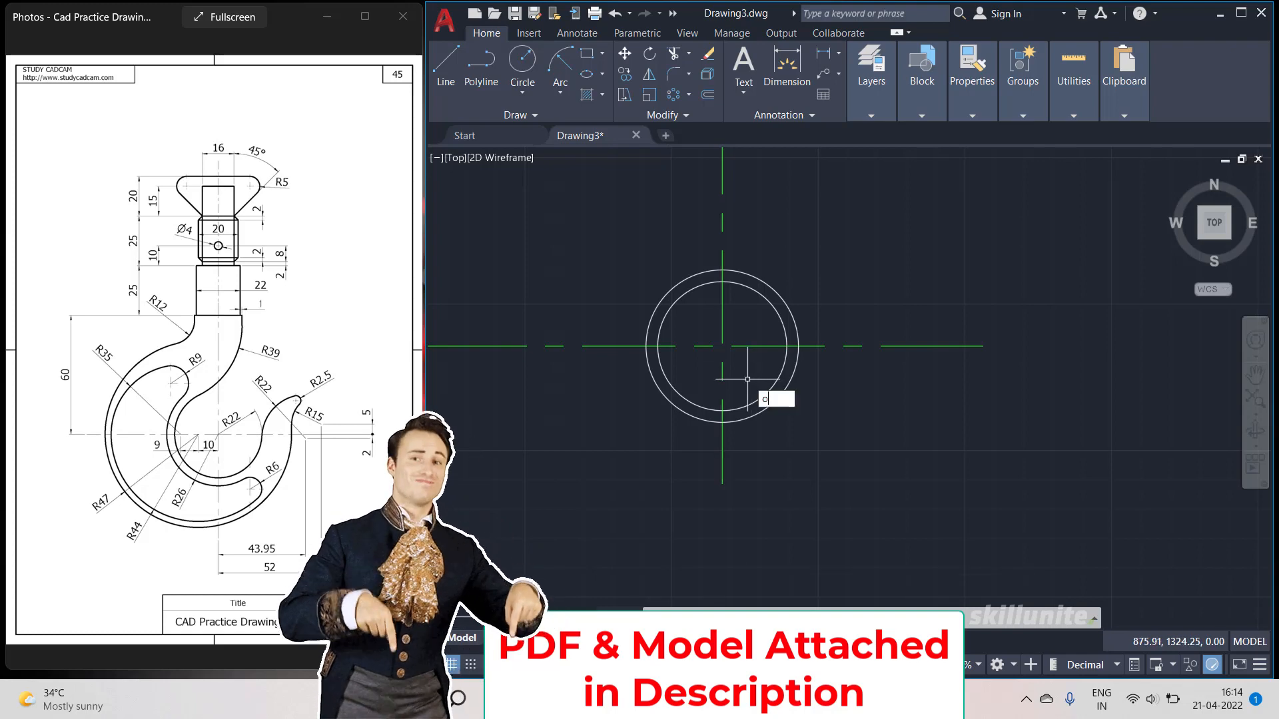
{"action": "key", "text": "Return"}
{"action": "type", "text": "10"}
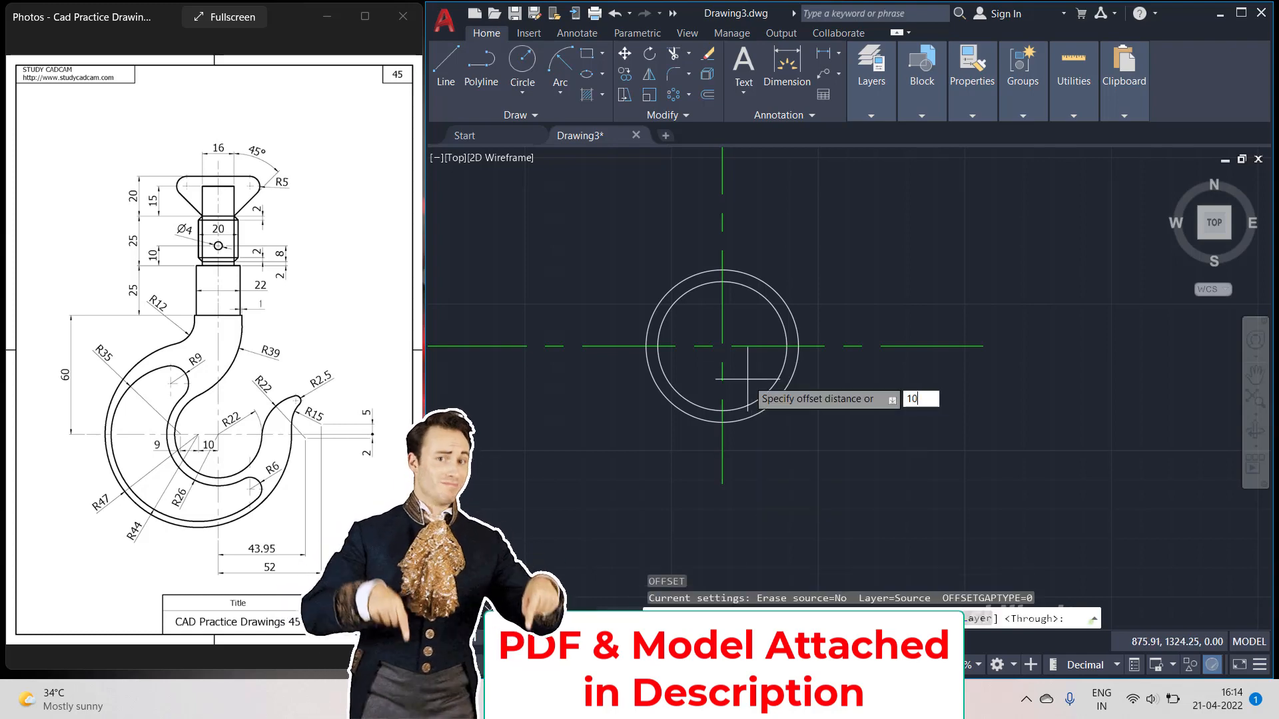
{"action": "key", "text": "Return"}
{"action": "left_click", "coordinate": [722, 356]}
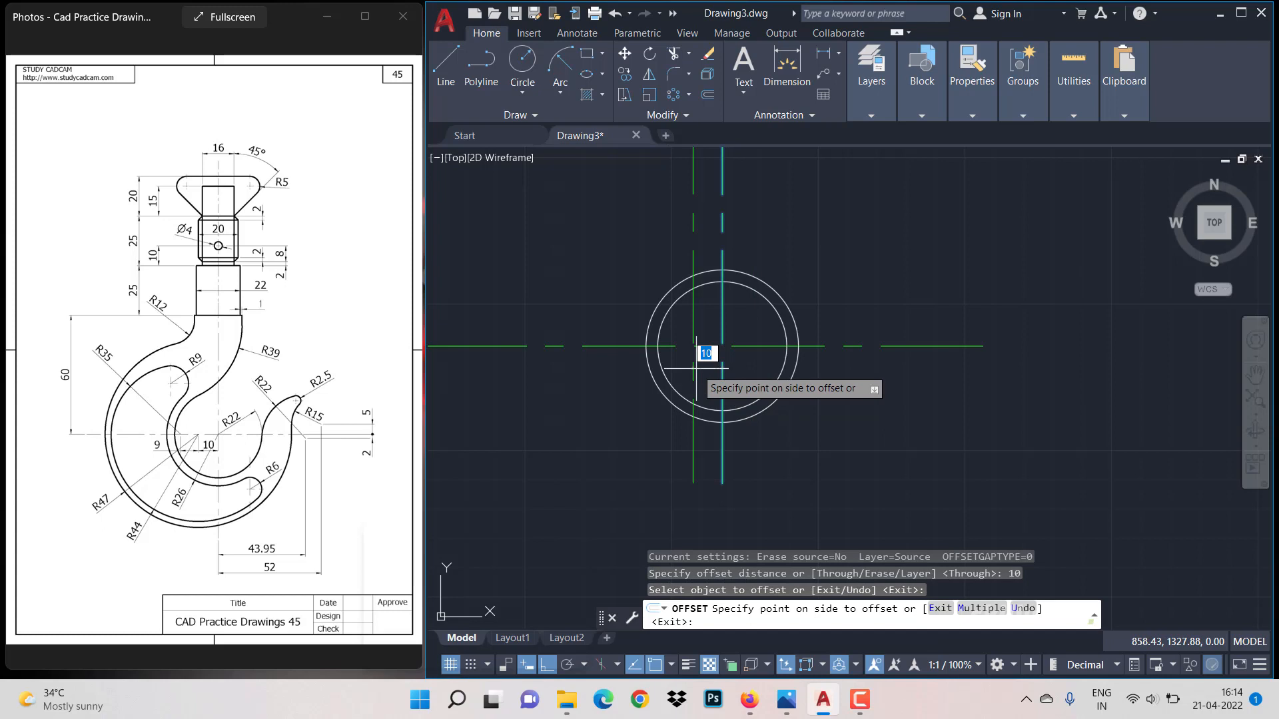
{"action": "left_click", "coordinate": [696, 367]}
Offset the new vertical centerline by 9 further to the left and end the Offset command.
{"action": "left_click", "coordinate": [694, 370]}
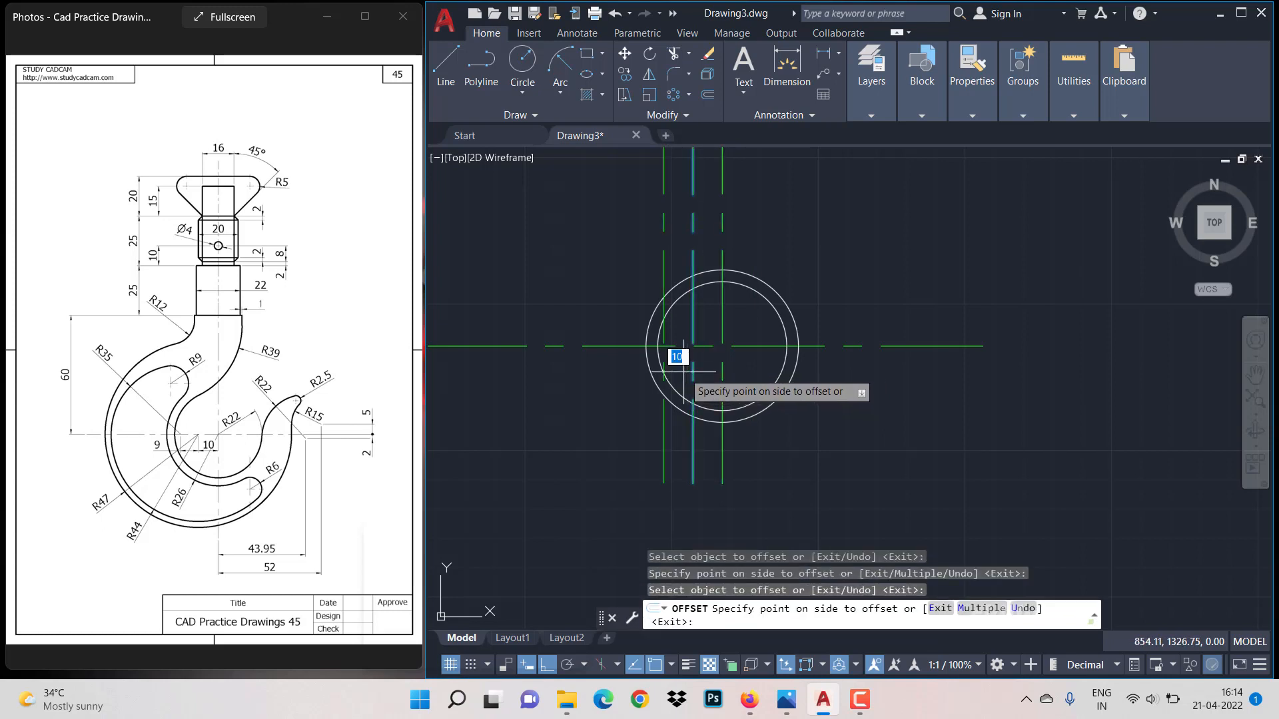
{"action": "key", "text": "Return"}
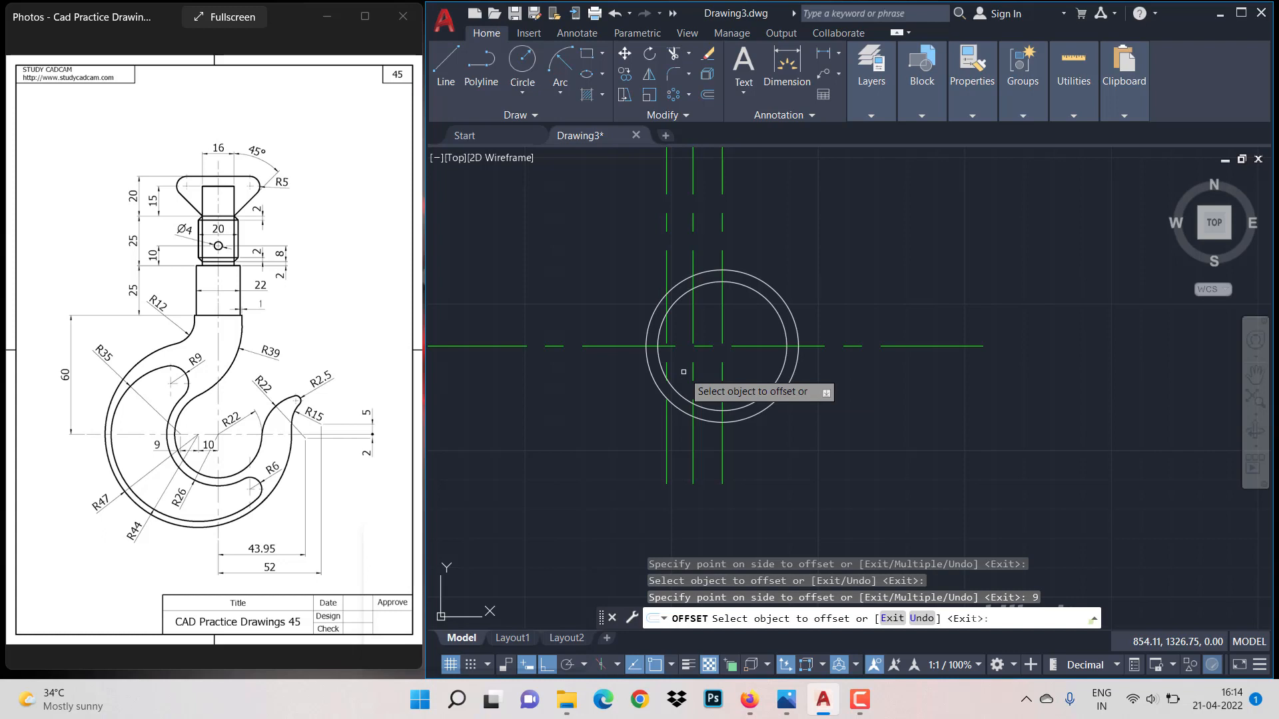
{"action": "key", "text": "Escape"}
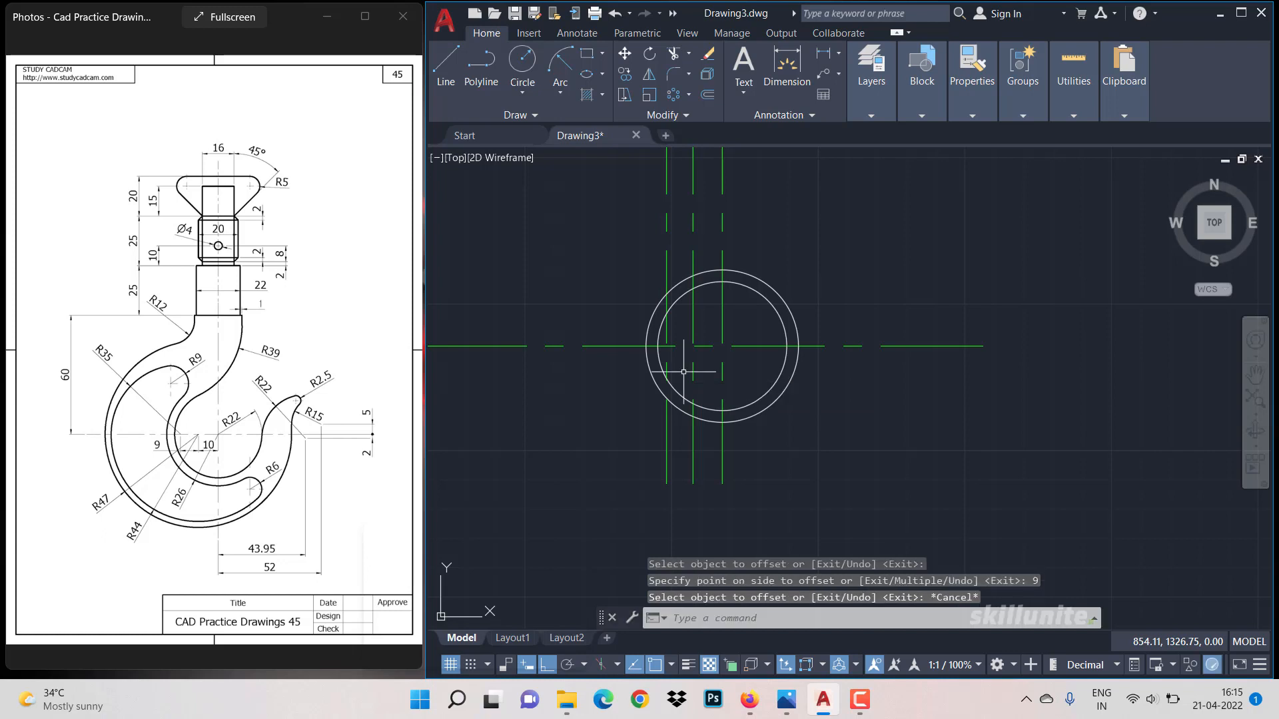
Draw concentric circles of radius 44 and 47 centred where the 10-offset vertical centerline crosses the horizontal centerline.
{"action": "left_click", "coordinate": [522, 58]}
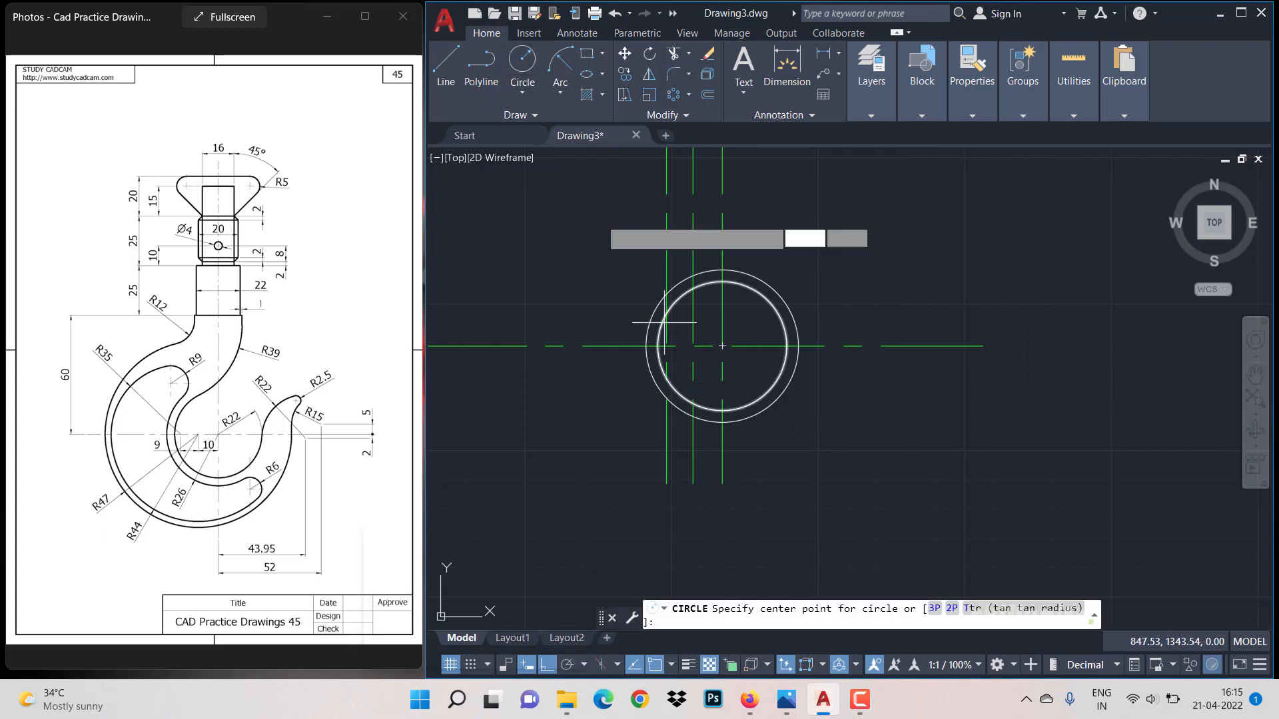
{"action": "left_click", "coordinate": [693, 346]}
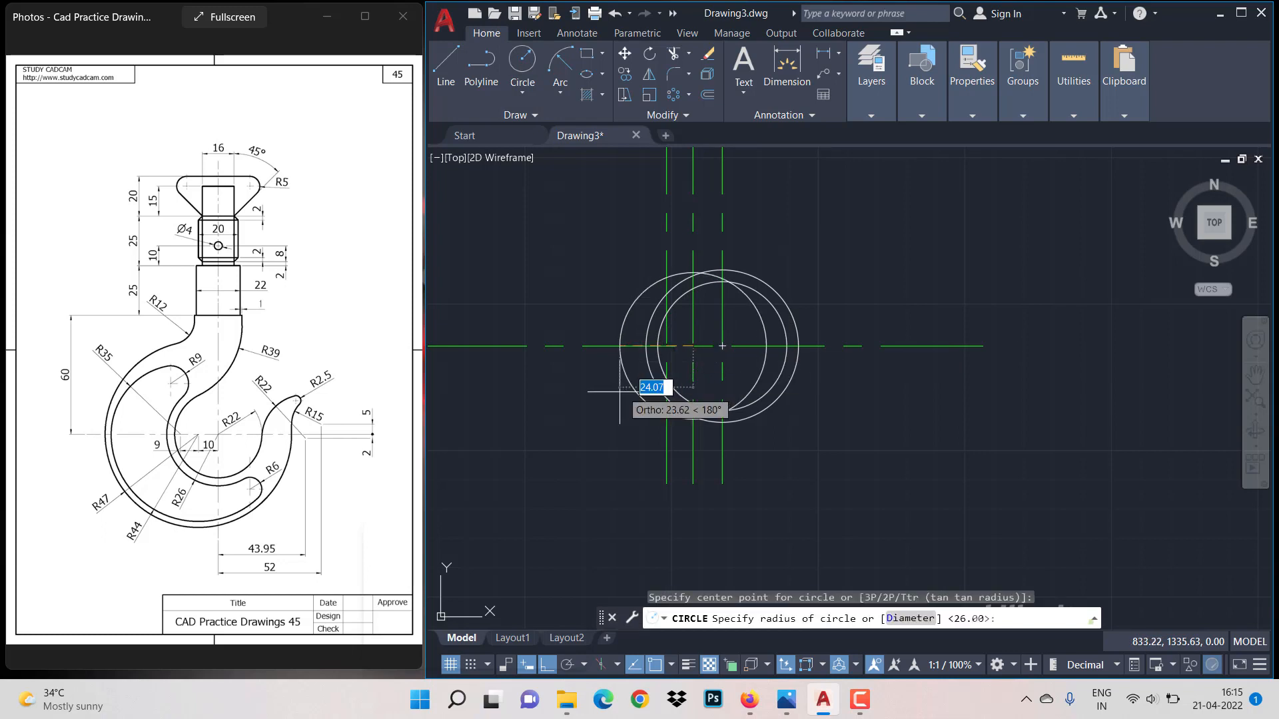
{"action": "type", "text": "44"}
{"action": "key", "text": "Return"}
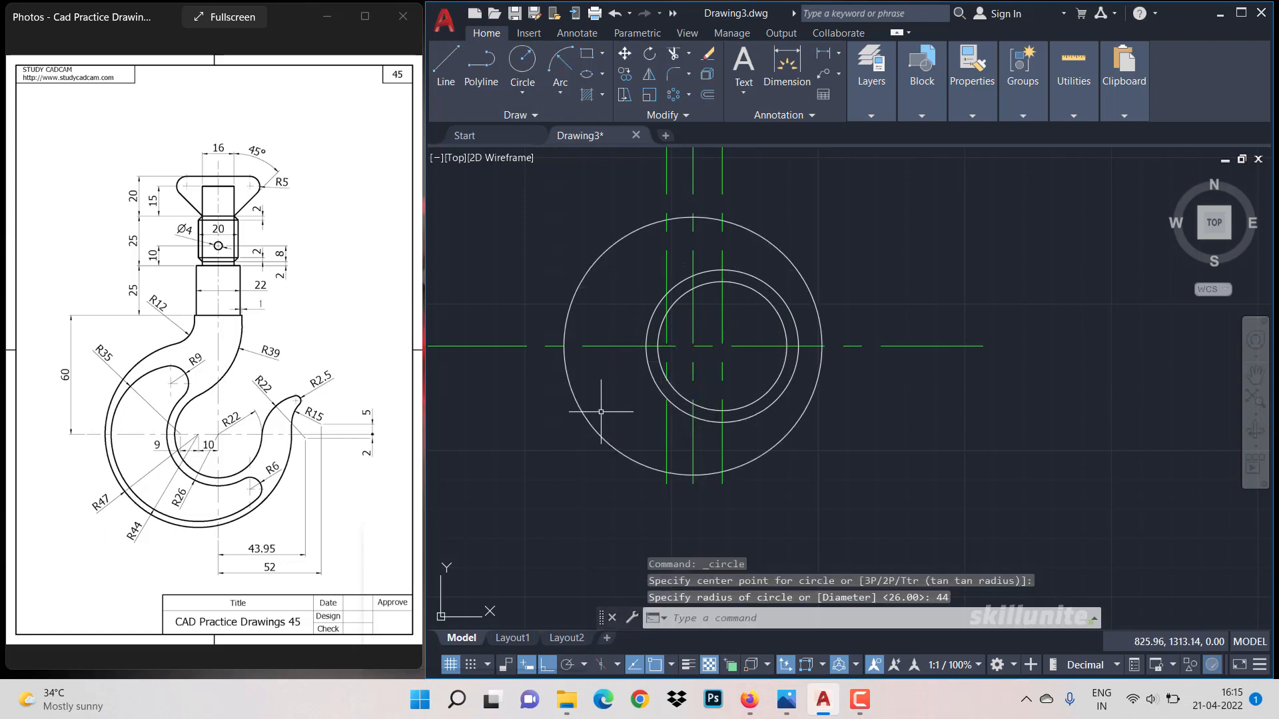
{"action": "key", "text": "Return"}
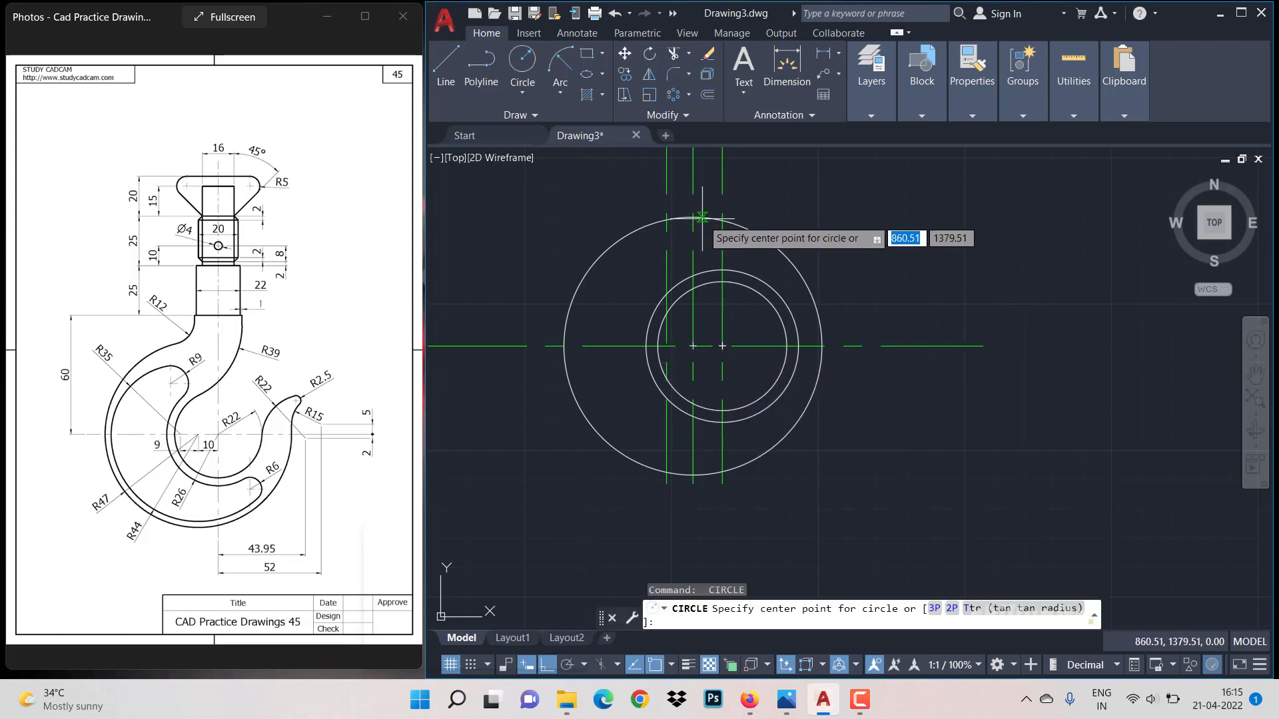
{"action": "left_click", "coordinate": [692, 346]}
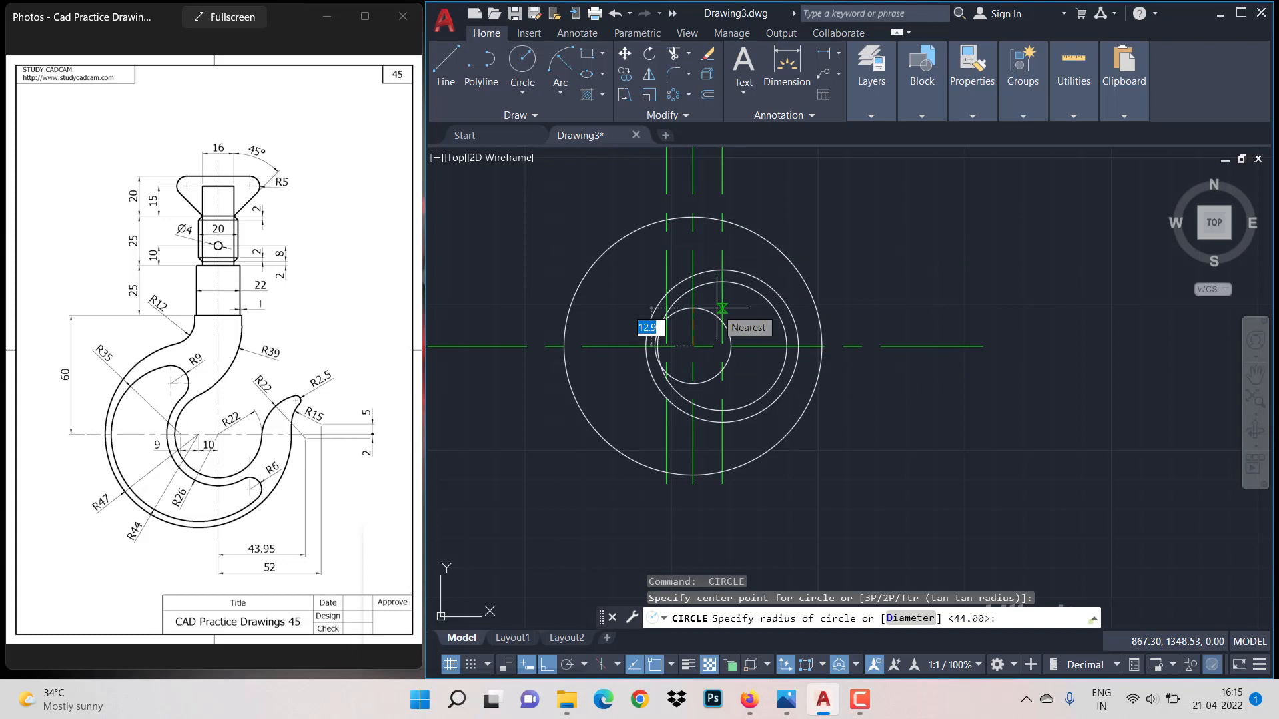
{"action": "type", "text": "47"}
{"action": "key", "text": "Return"}
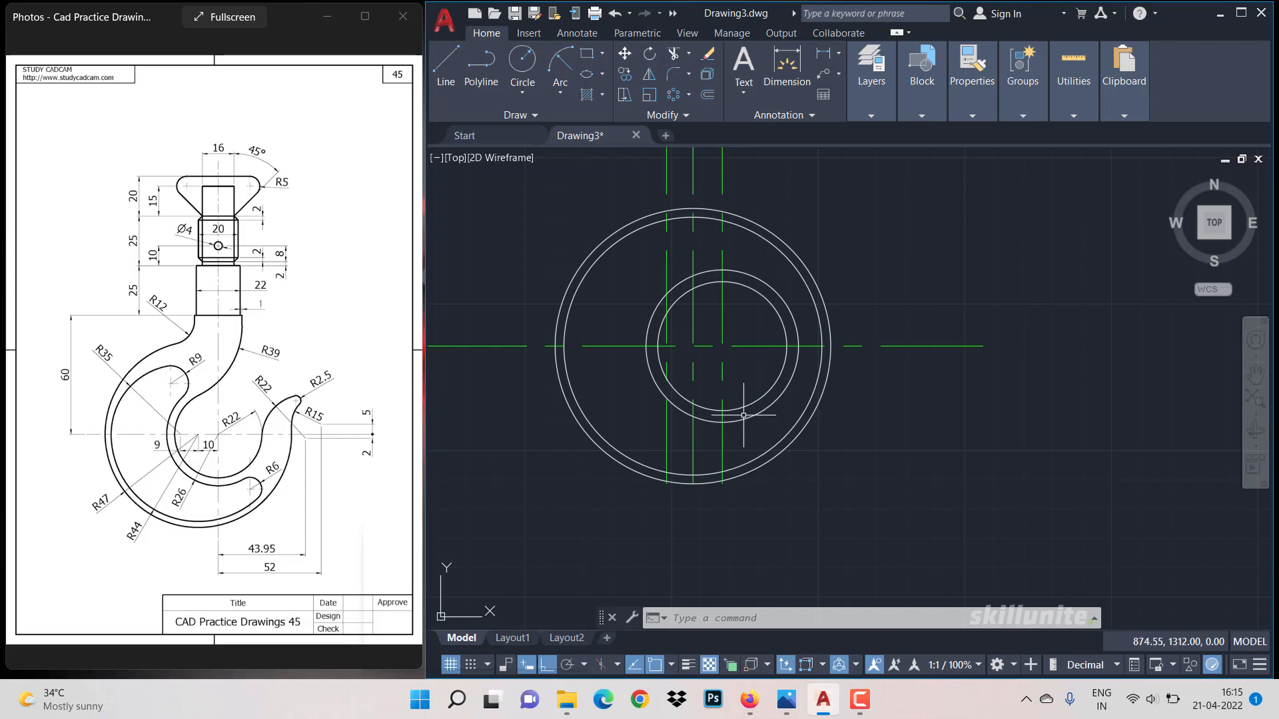
Stretch the lower end of the original vertical centerline downward, past the bottom of the radius 47 circle.
{"action": "left_click", "coordinate": [722, 433]}
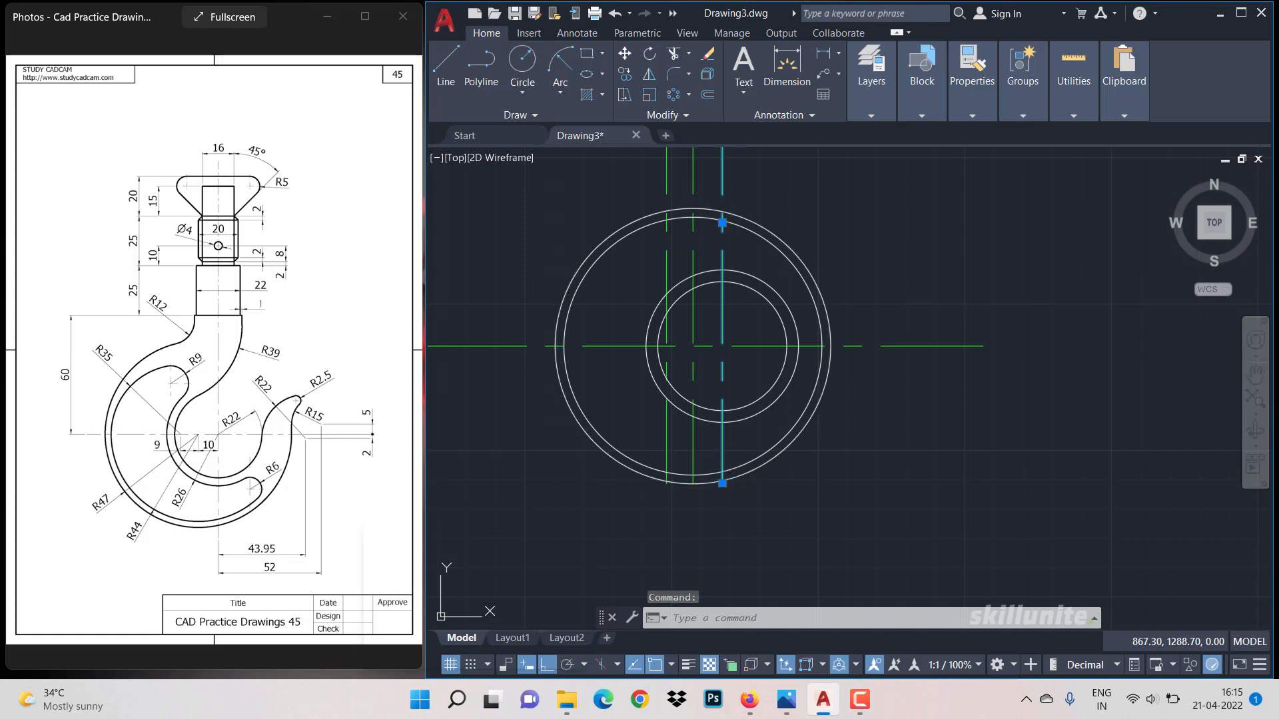
{"action": "left_click", "coordinate": [722, 483]}
{"action": "key", "text": "Escape"}
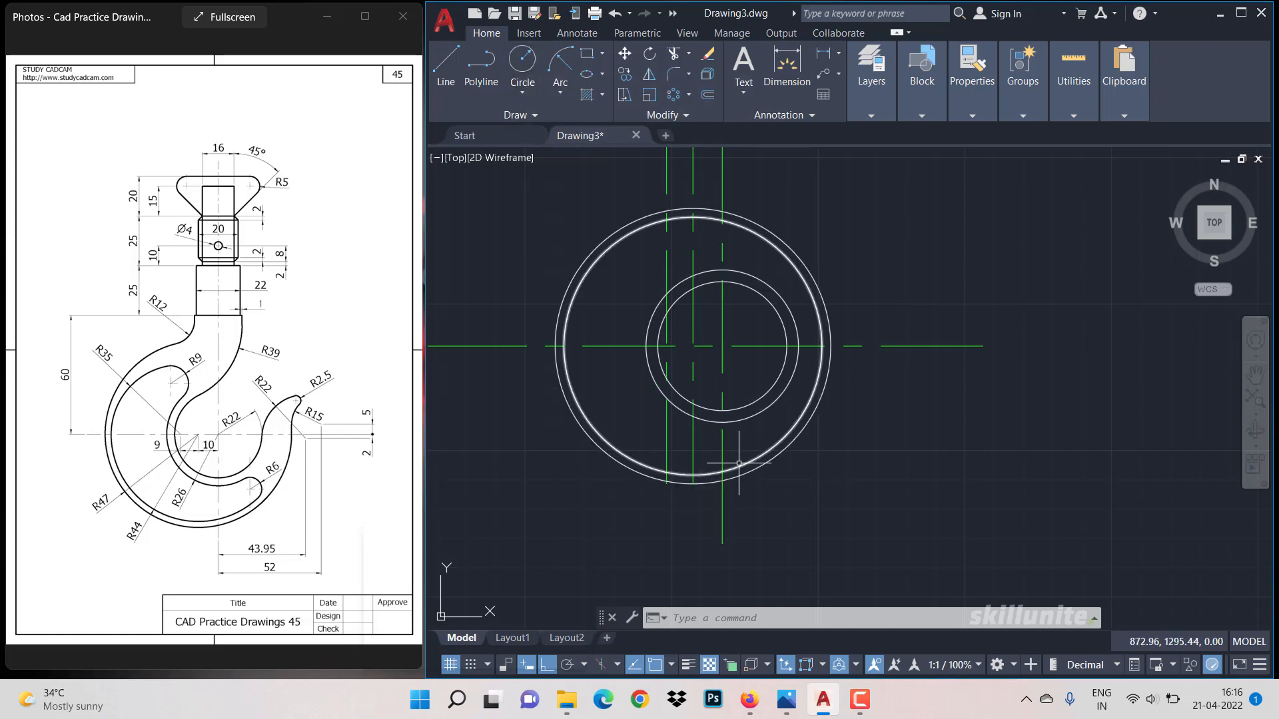
{"action": "left_click", "coordinate": [742, 404]}
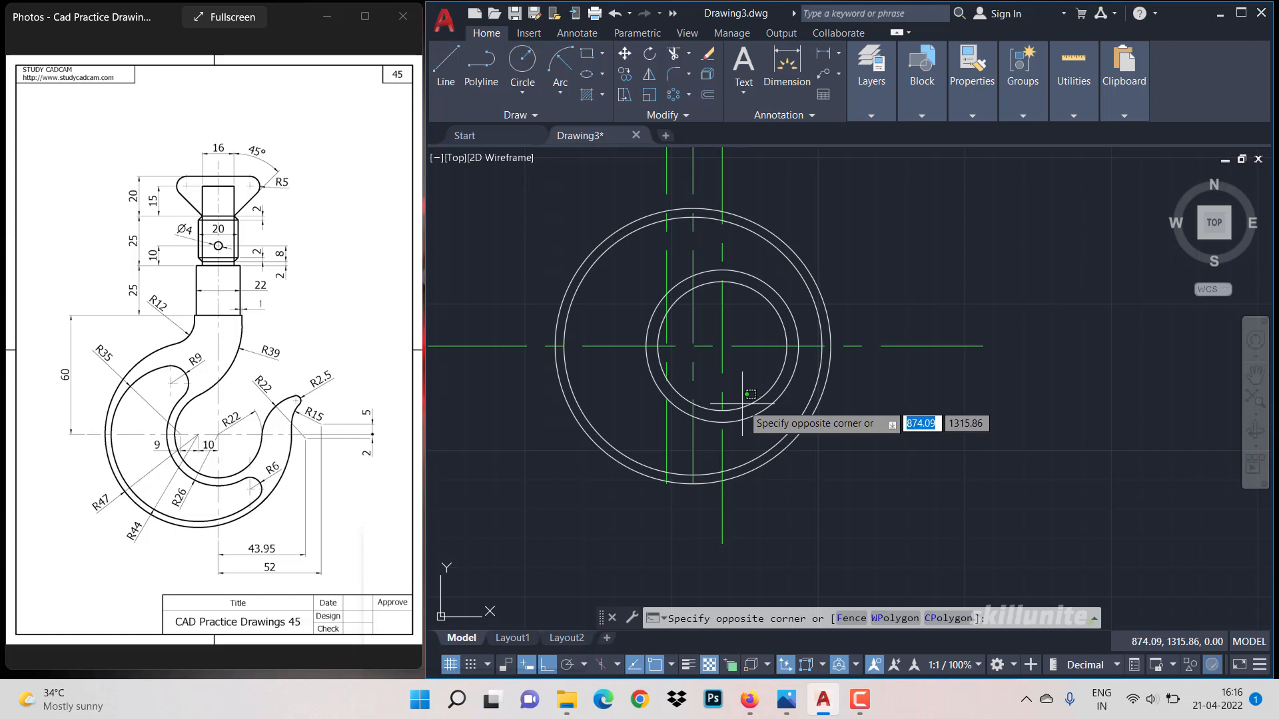
{"action": "left_click", "coordinate": [736, 420]}
{"action": "key", "text": "Escape"}
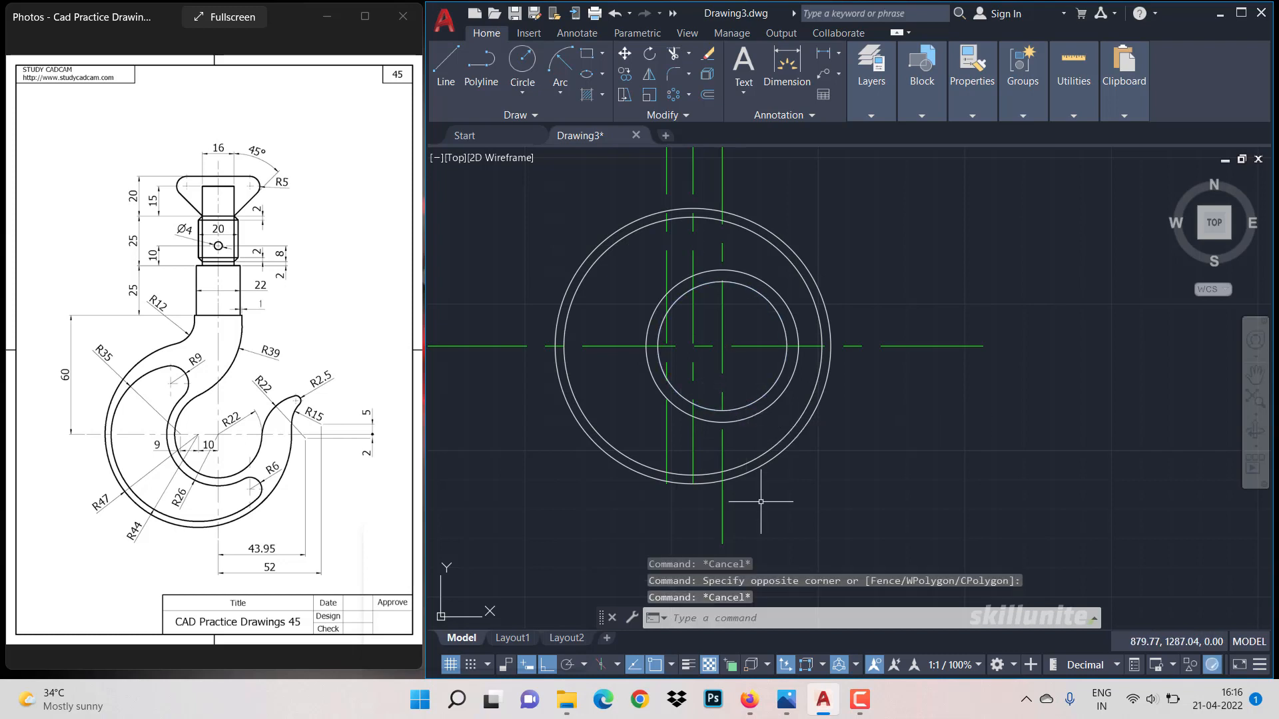
{"action": "key", "text": "Escape"}
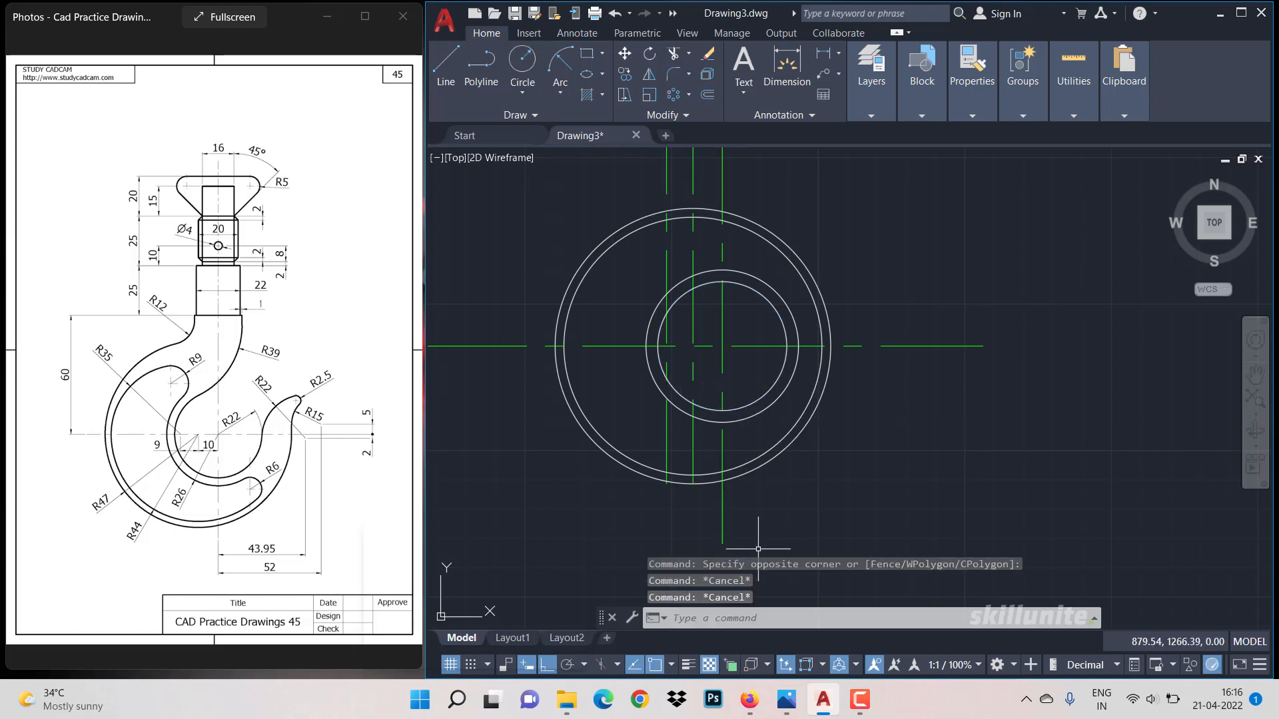
Offset the original vertical centerline by 43.95 to the right.
{"action": "type", "text": "O"}
{"action": "key", "text": "Return"}
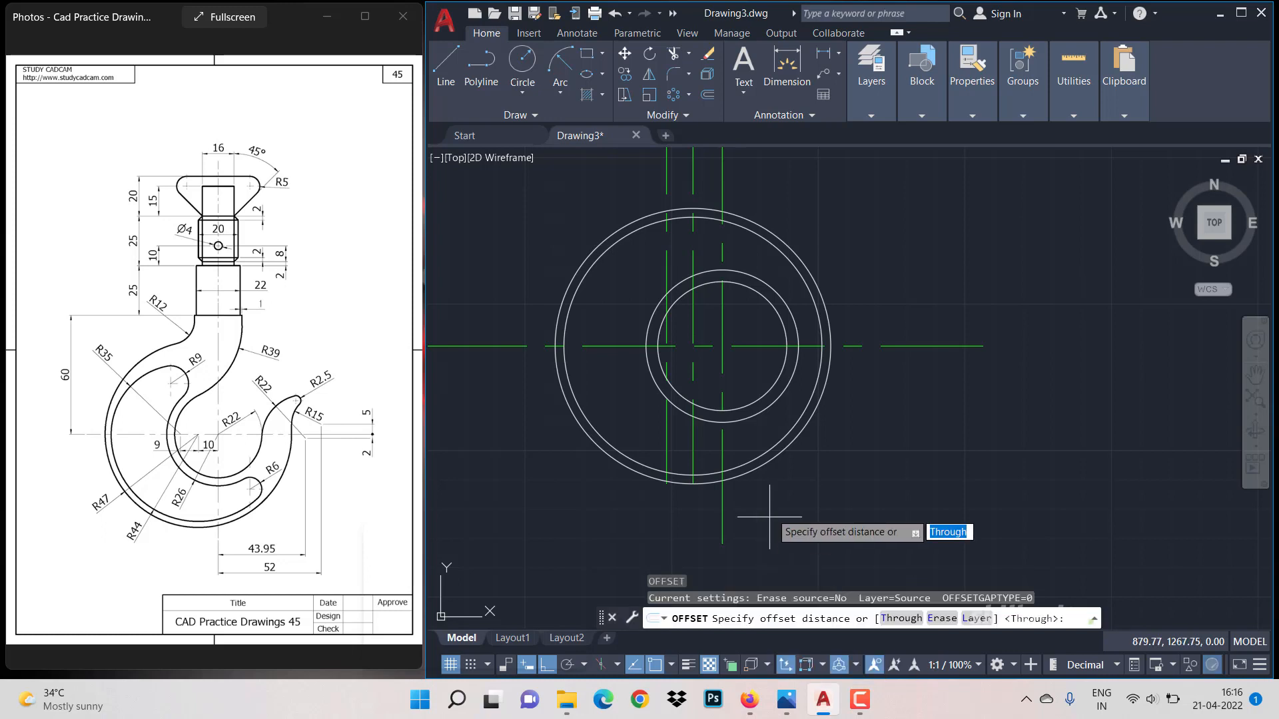
{"action": "type", "text": "43"}
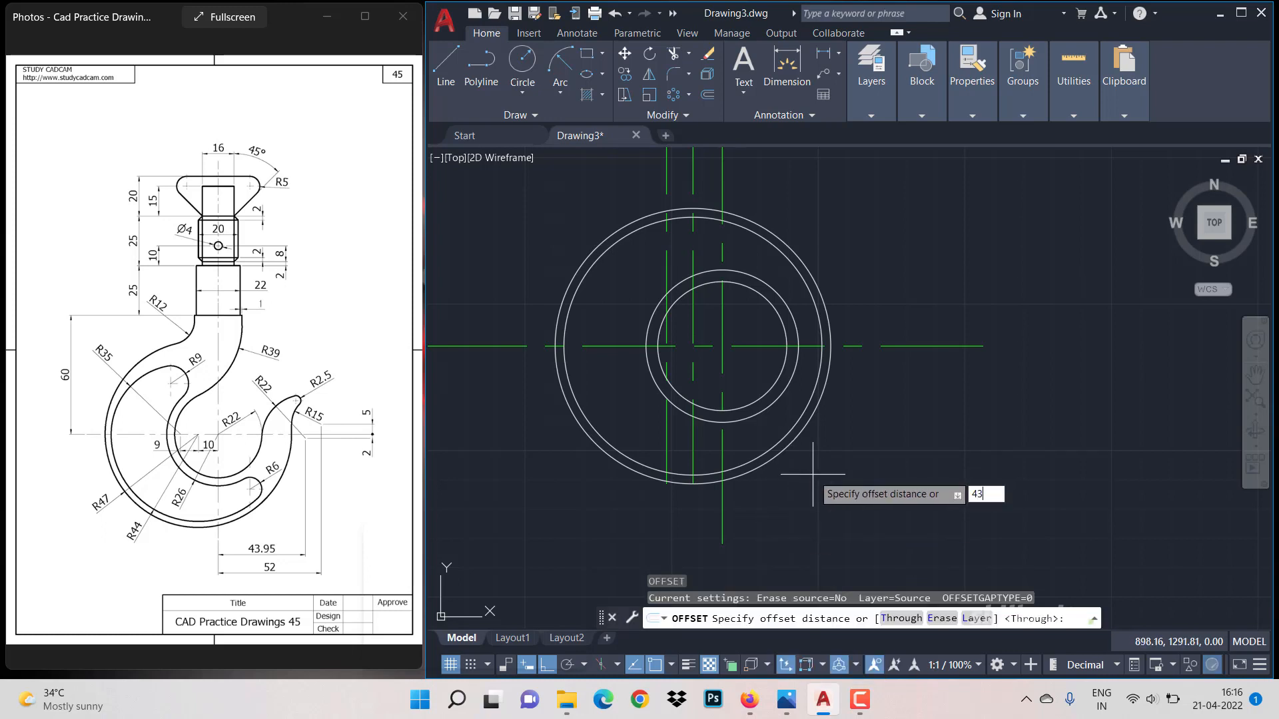
{"action": "type", "text": ".95"}
{"action": "key", "text": "Return"}
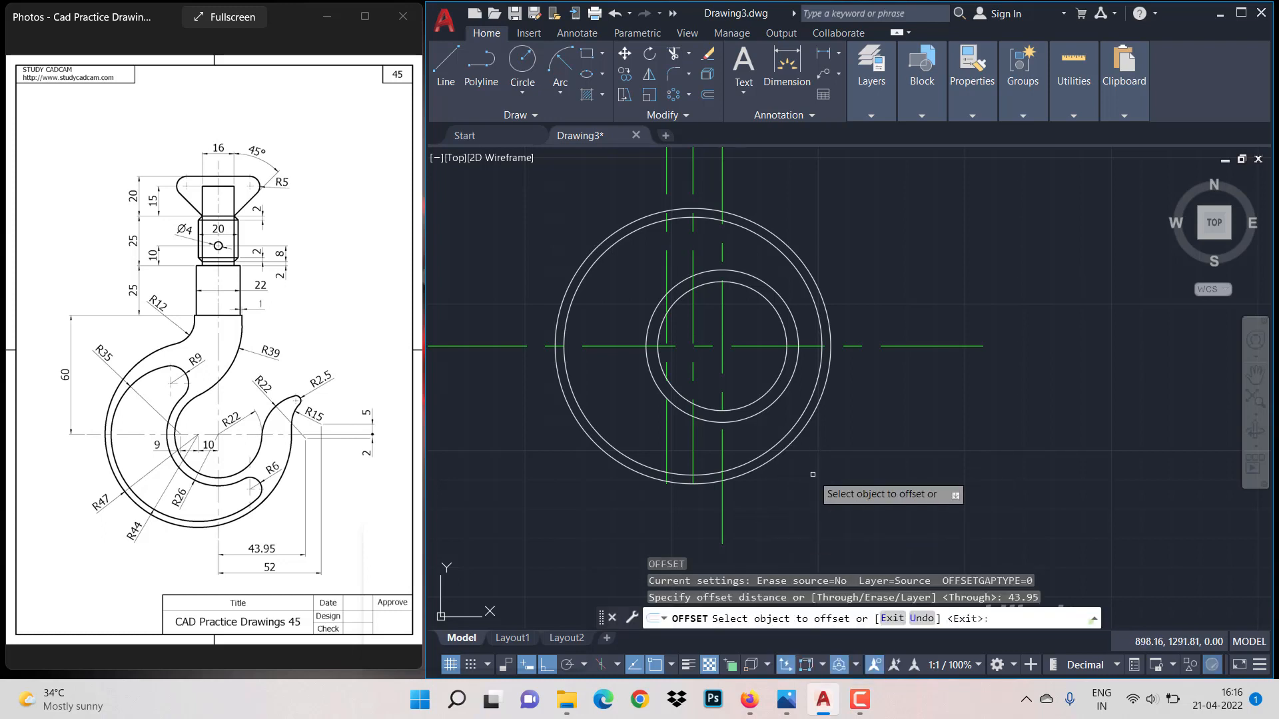
{"action": "left_click", "coordinate": [722, 510]}
{"action": "left_click", "coordinate": [771, 505]}
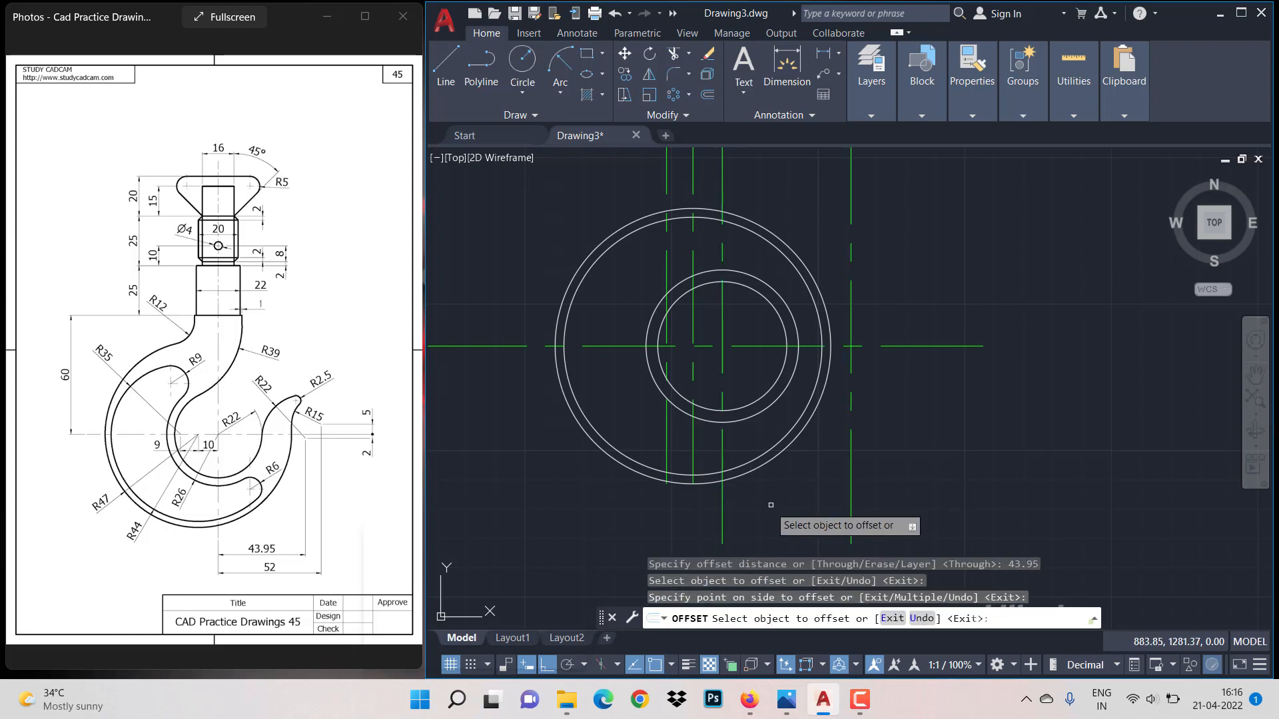
Offset the original vertical centerline by 52 to the right and end the Offset command.
{"action": "left_click", "coordinate": [721, 525]}
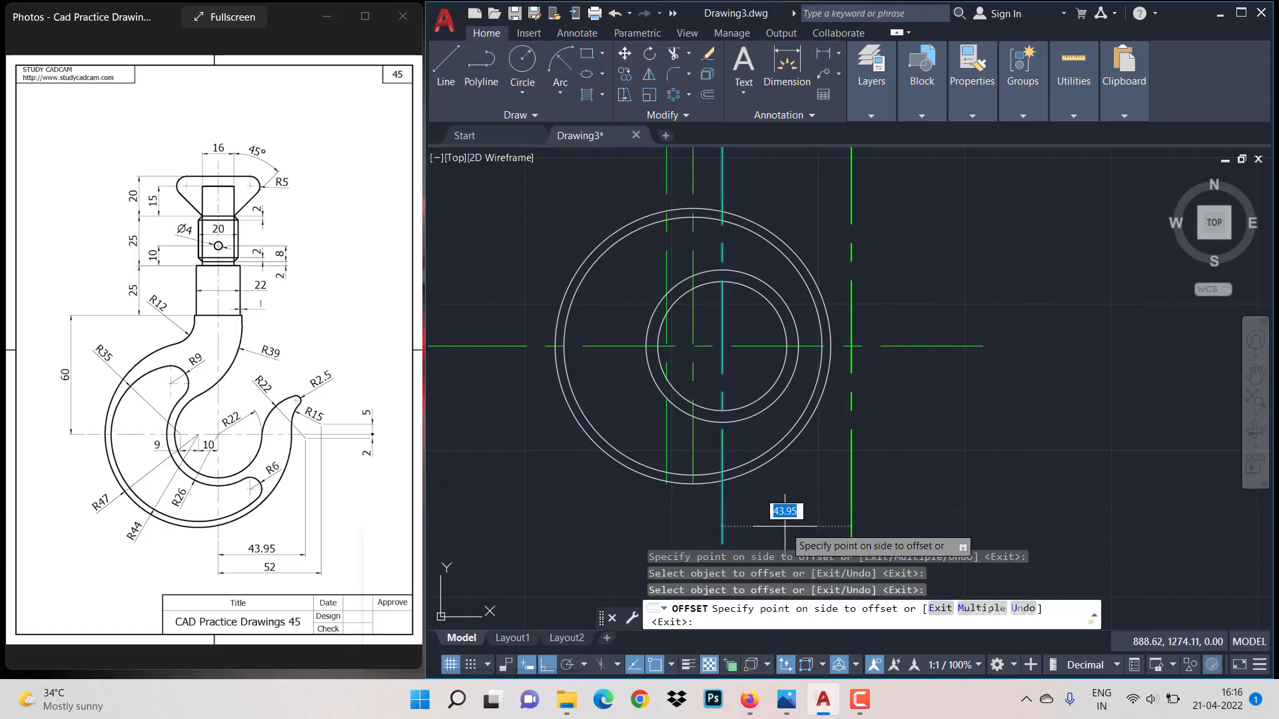
{"action": "type", "text": "52"}
{"action": "key", "text": "Return"}
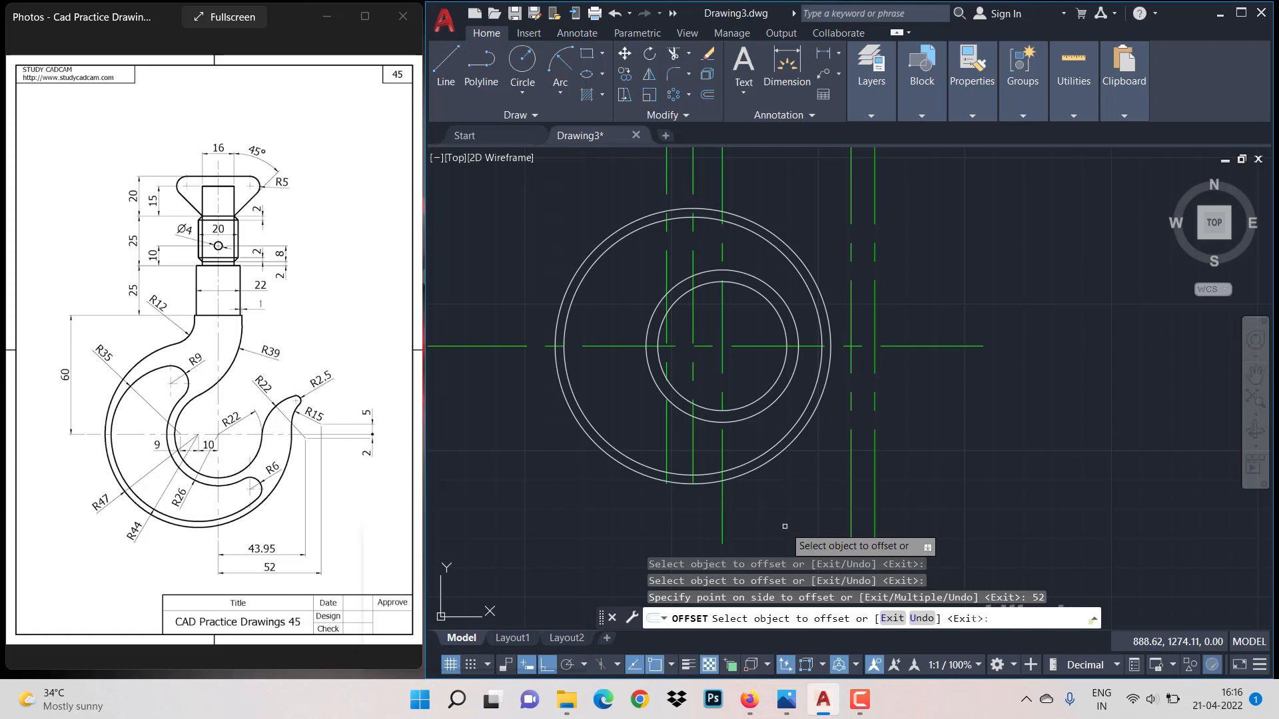
{"action": "key", "text": "Escape"}
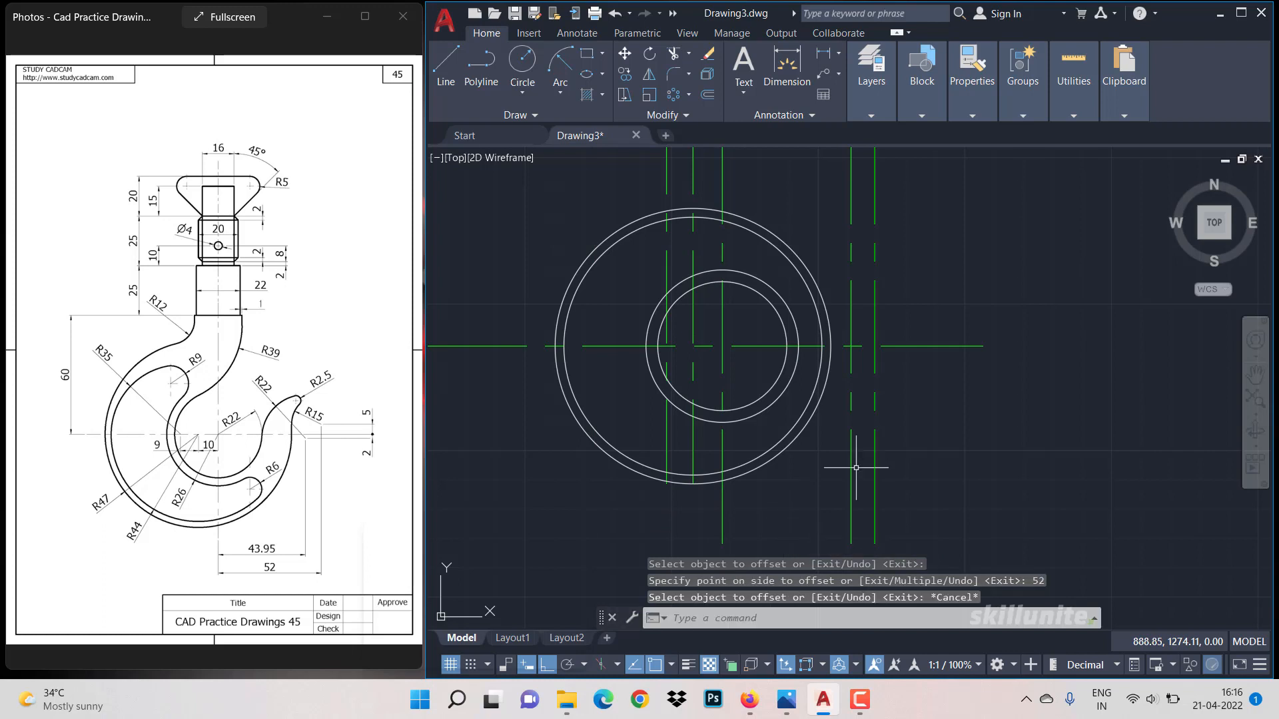
Offset the horizontal centerline by 5 upward.
{"action": "scroll", "coordinate": [901, 337], "scroll_direction": "up", "scroll_amount": 2}
{"action": "type", "text": "o"}
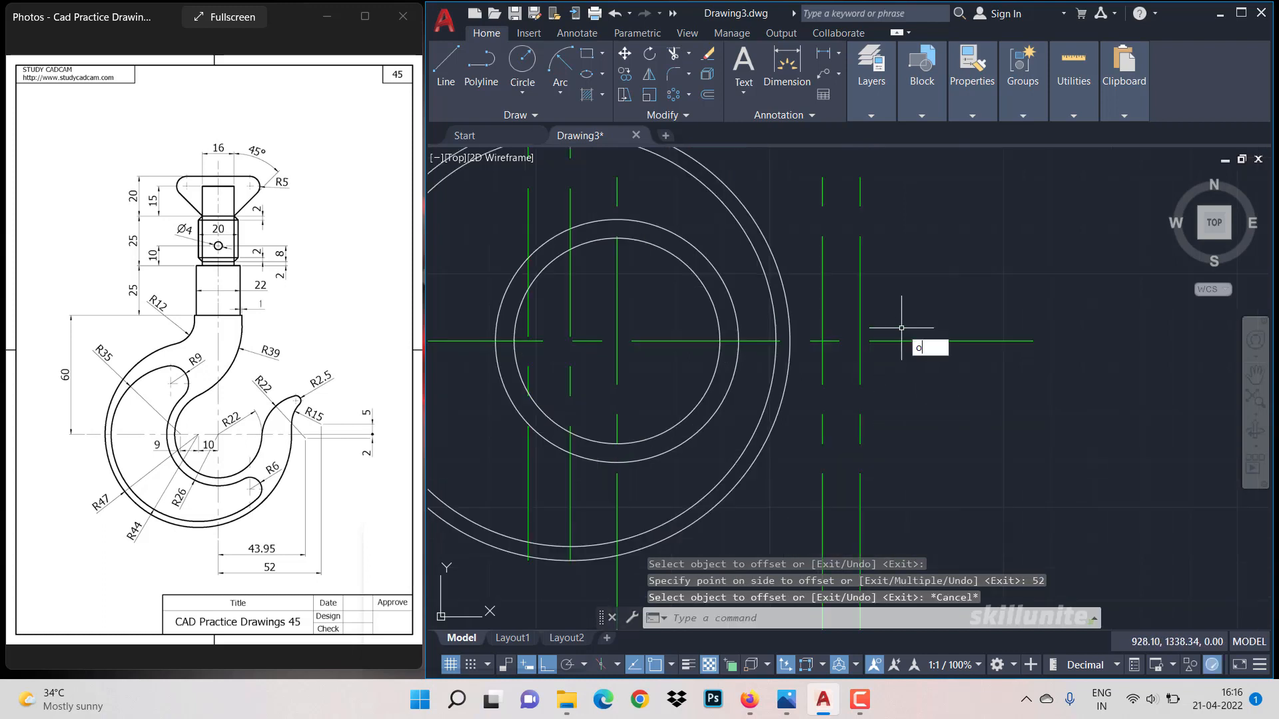
{"action": "key", "text": "Return"}
{"action": "type", "text": "5"}
{"action": "key", "text": "Return"}
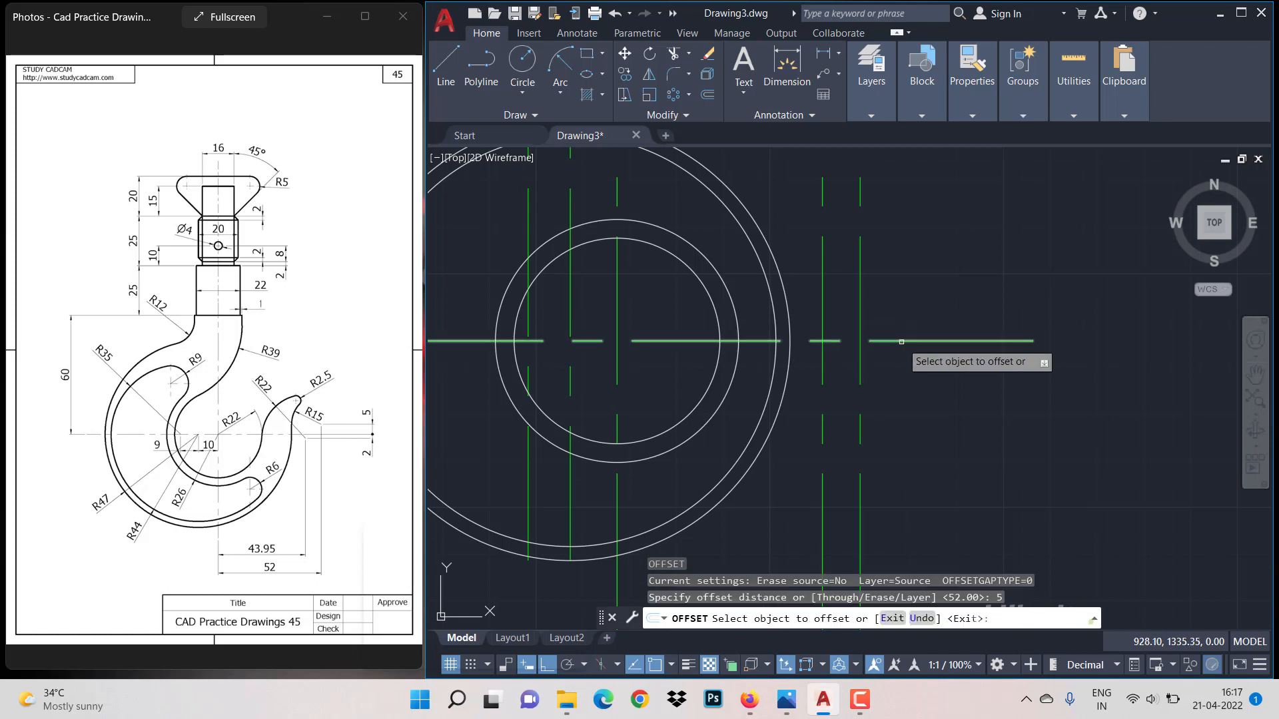
{"action": "left_click", "coordinate": [900, 340]}
{"action": "key", "text": "Return"}
Offset the original horizontal centerline by 2 downward and end the Offset command.
{"action": "key", "text": "Return"}
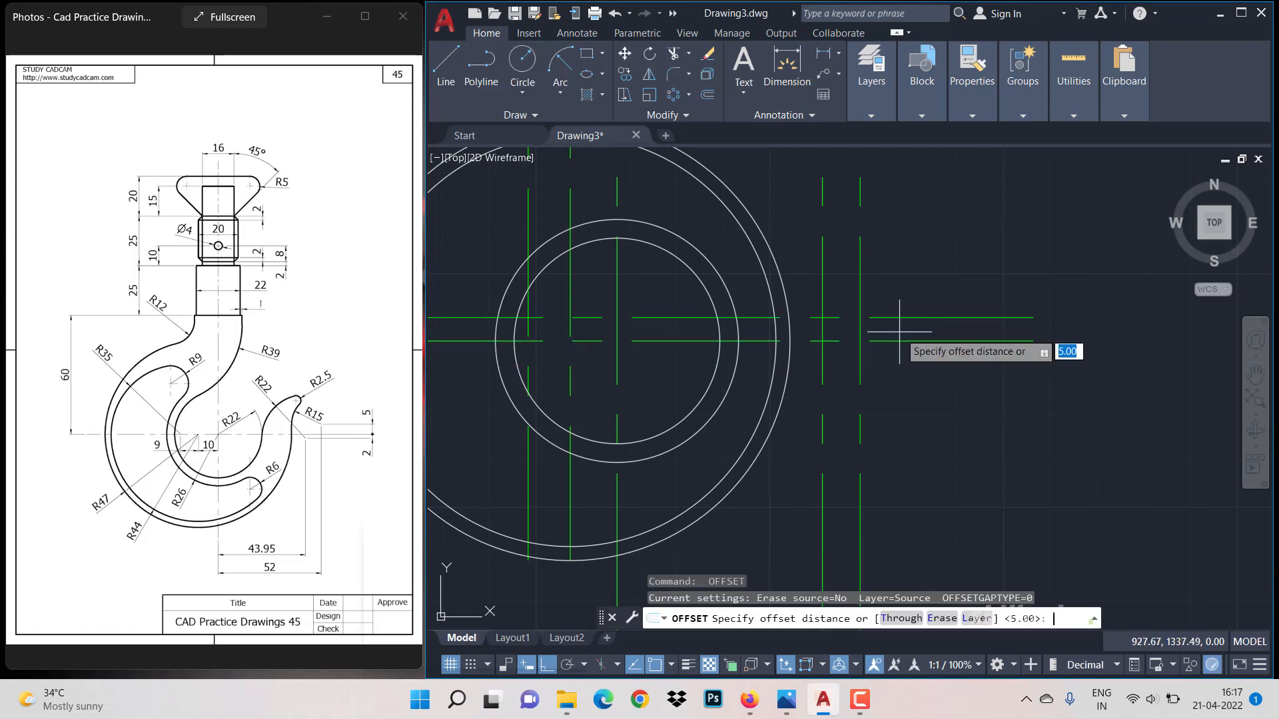
{"action": "type", "text": "2"}
{"action": "key", "text": "Return"}
{"action": "left_click", "coordinate": [900, 341]}
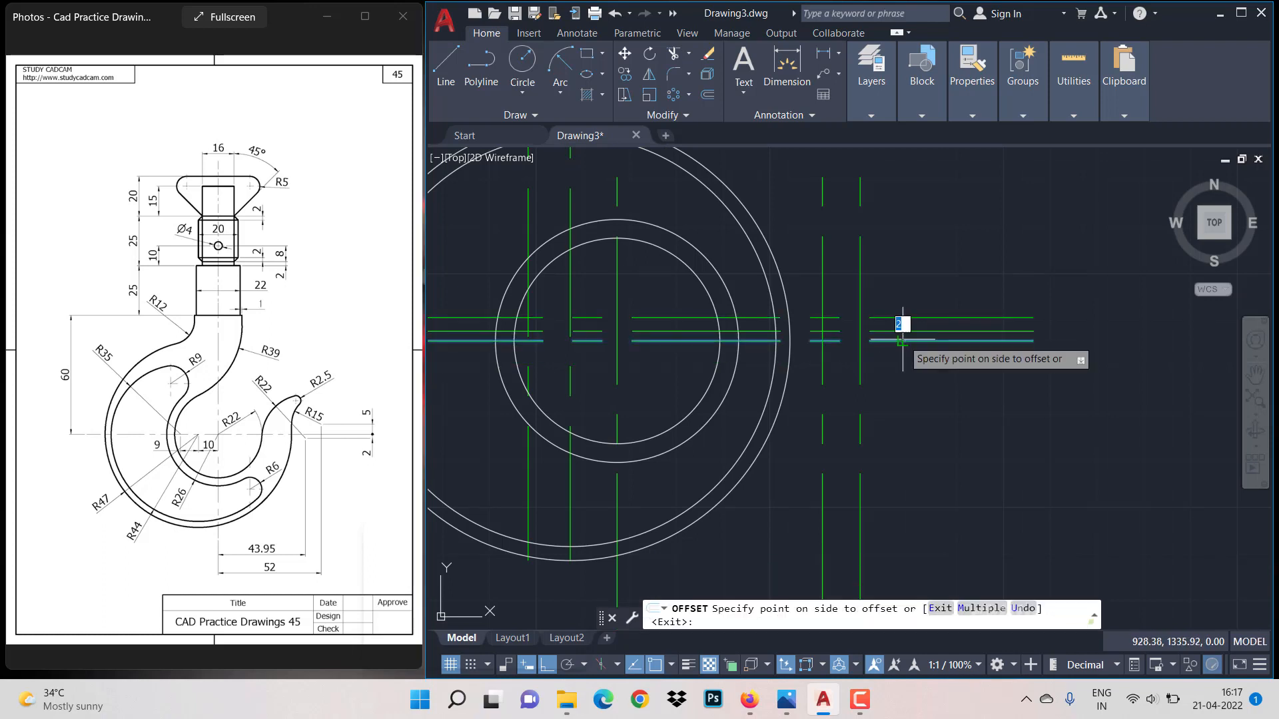
{"action": "left_click", "coordinate": [900, 365]}
{"action": "key", "text": "Escape"}
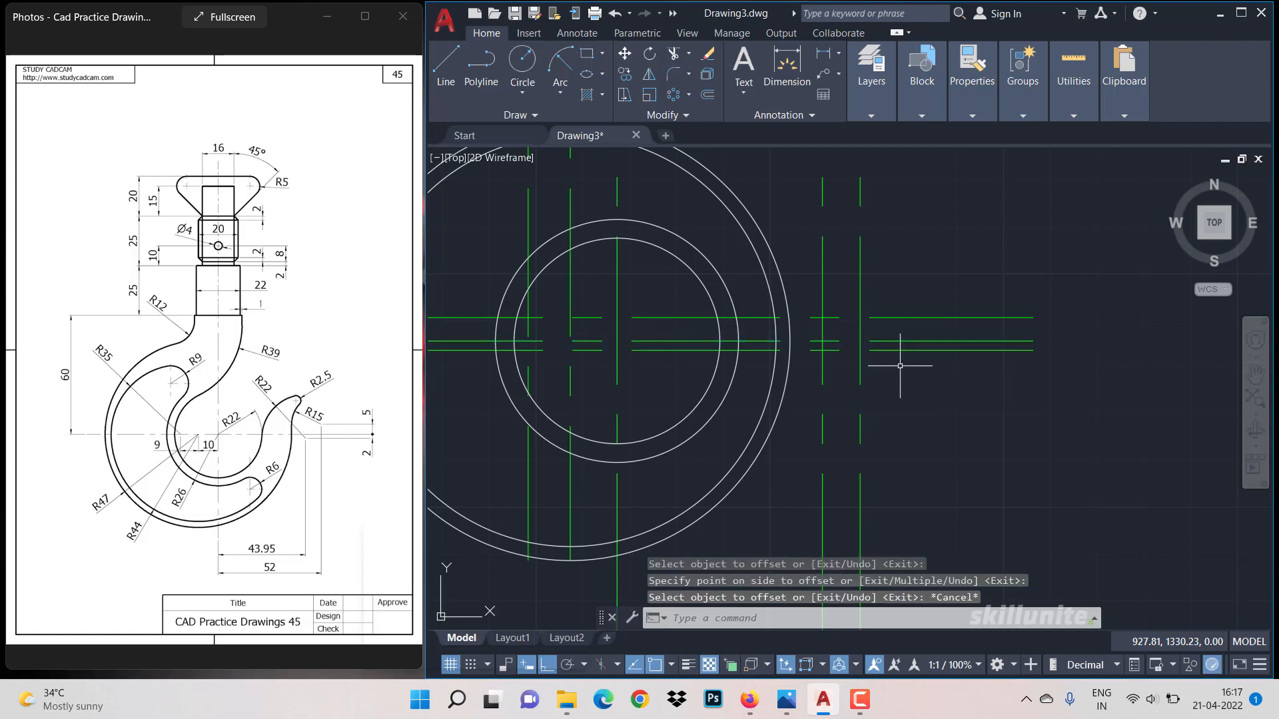
Draw a circle of radius 15 centred where the 43.95-offset vertical line crosses the 2-offset horizontal line.
{"action": "left_click", "coordinate": [522, 61]}
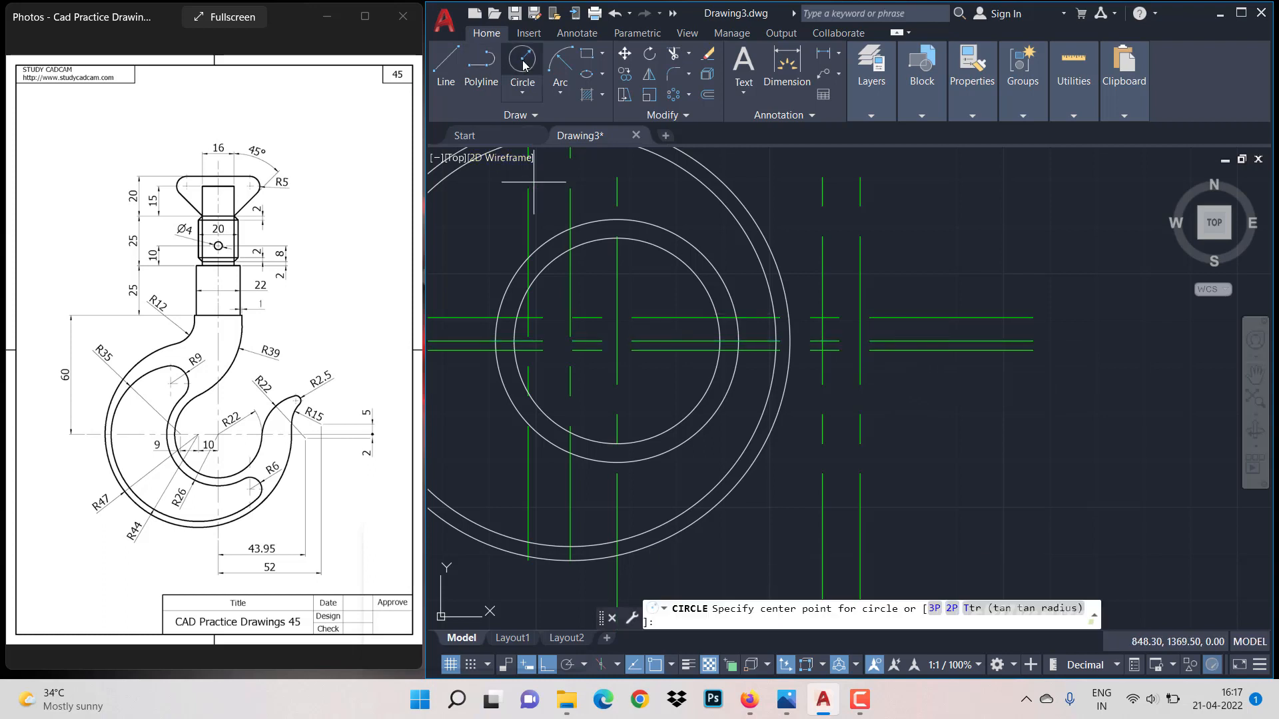
{"action": "left_click", "coordinate": [823, 349]}
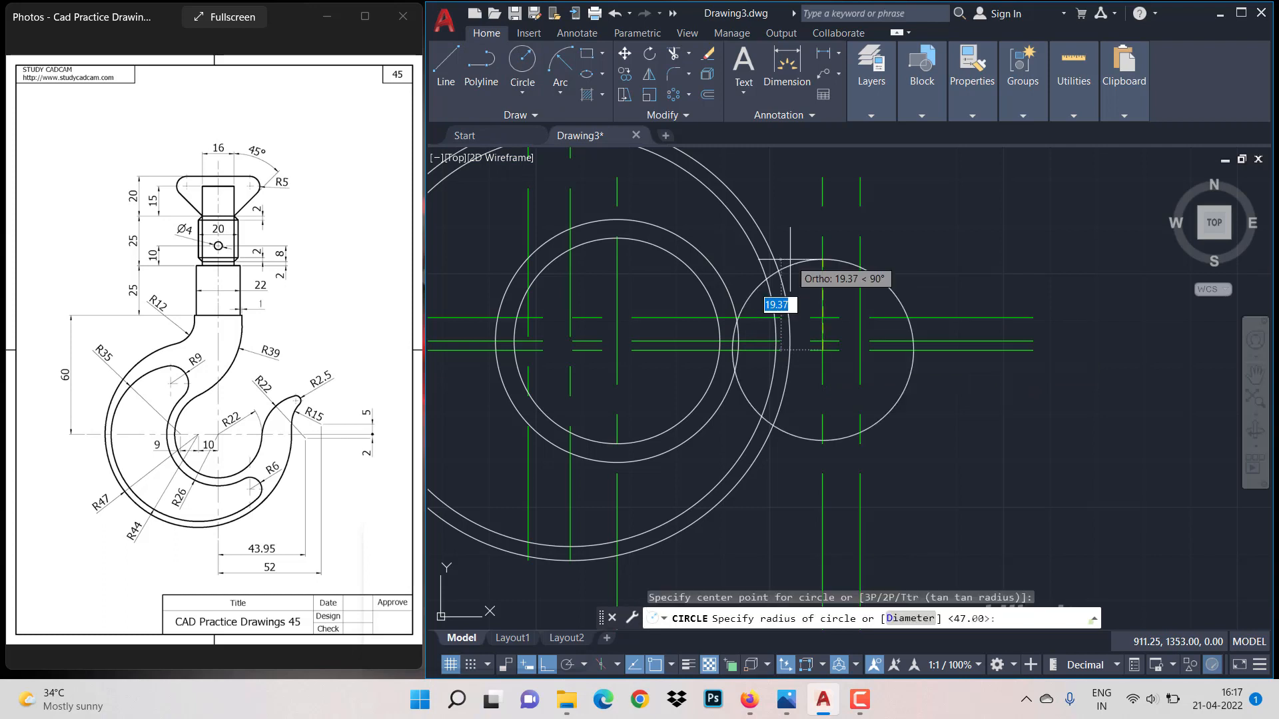
{"action": "type", "text": "15"}
{"action": "key", "text": "Return"}
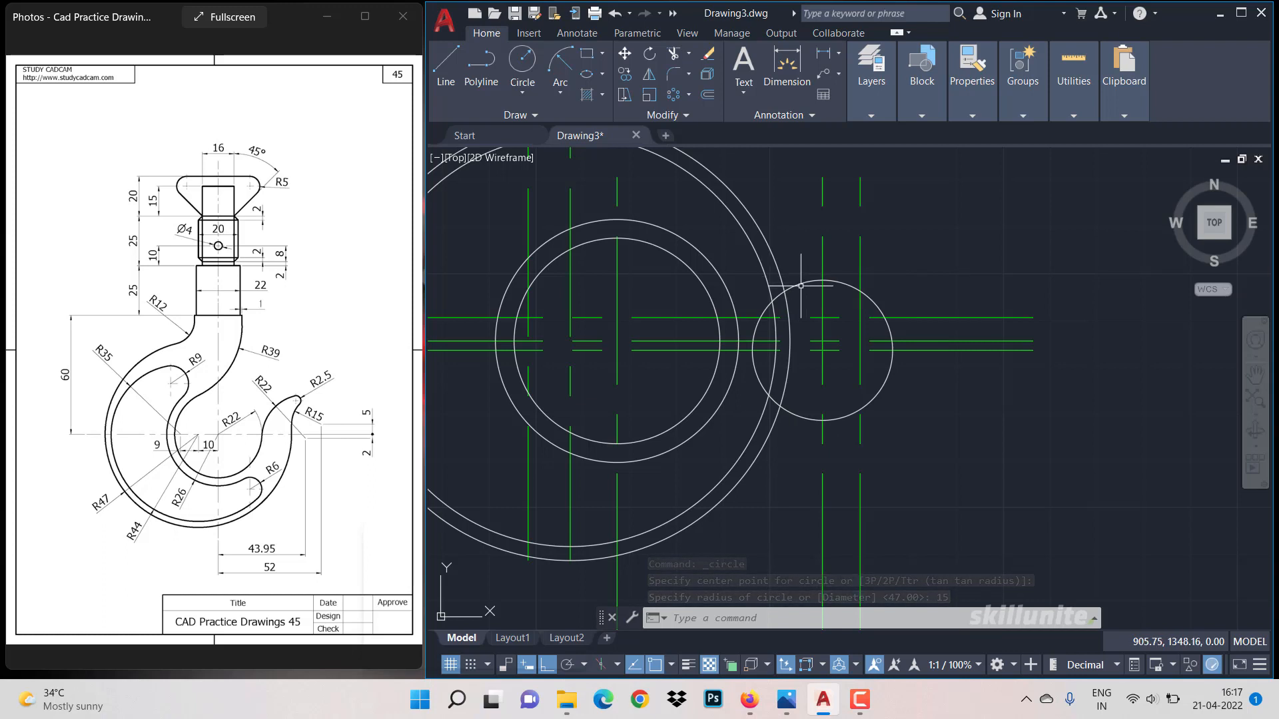
Erase the radius 15 circle just drawn at the 43.95-offset line.
{"action": "left_click", "coordinate": [802, 286]}
{"action": "left_click", "coordinate": [791, 274]}
{"action": "key", "text": "Delete"}
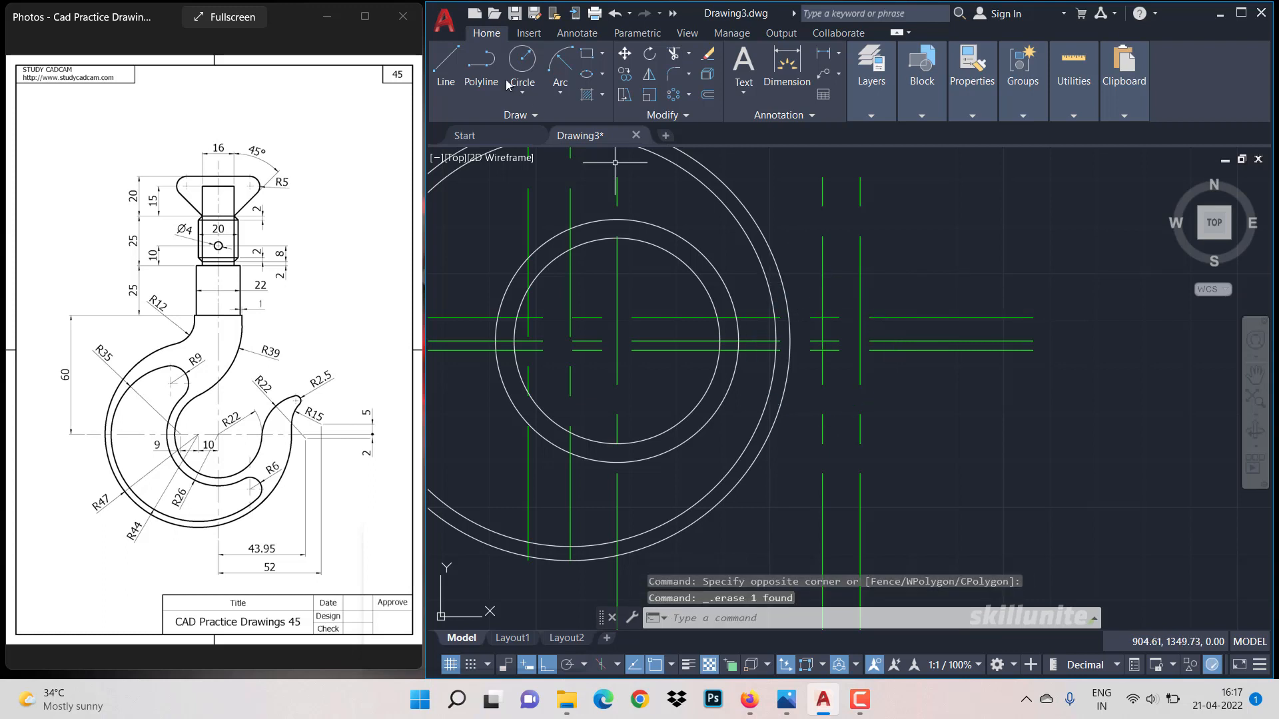
Draw a circle of radius 22 centred where the 43.95-offset vertical line crosses the 2-offset horizontal line.
{"action": "left_click", "coordinate": [522, 67]}
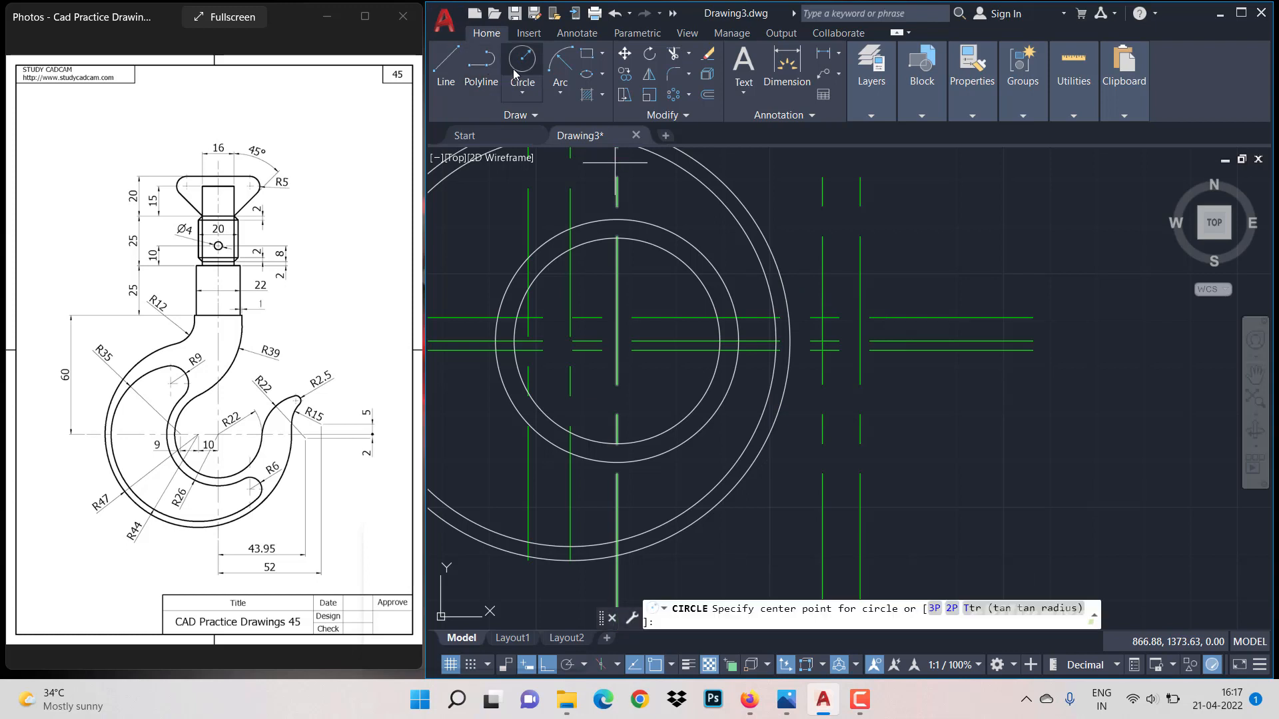
{"action": "left_click", "coordinate": [821, 350]}
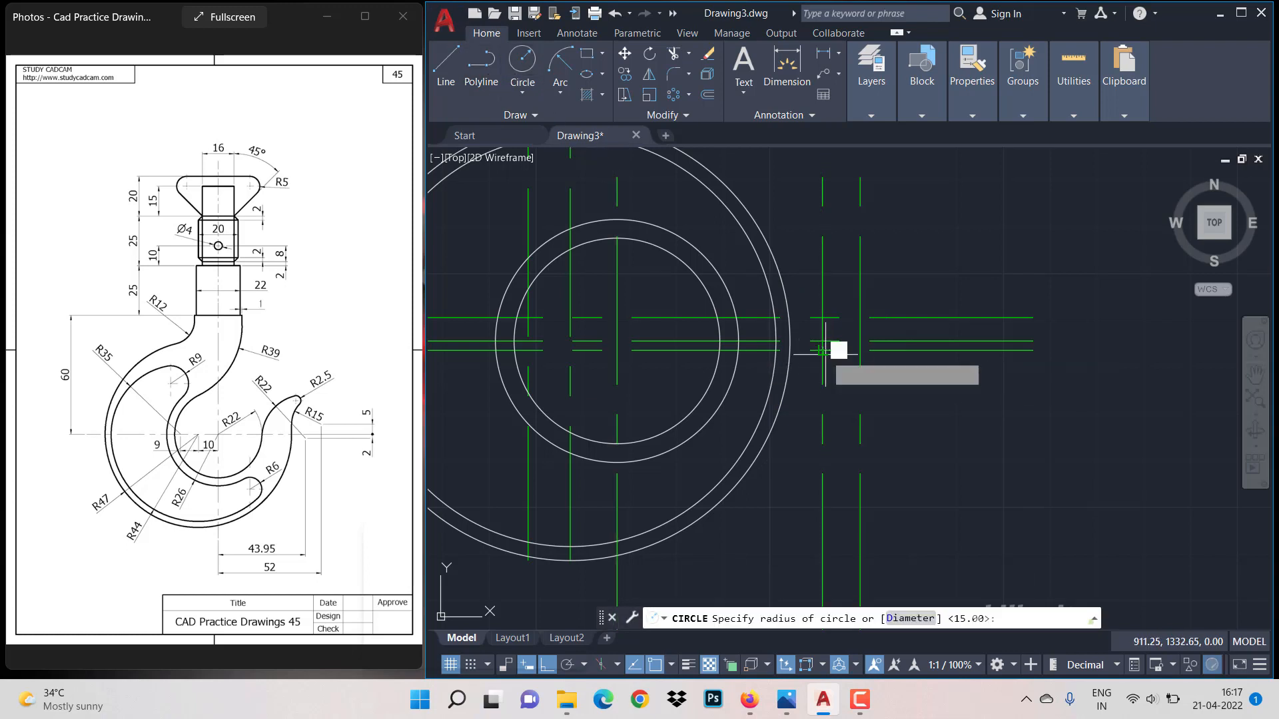
{"action": "key", "text": "Return"}
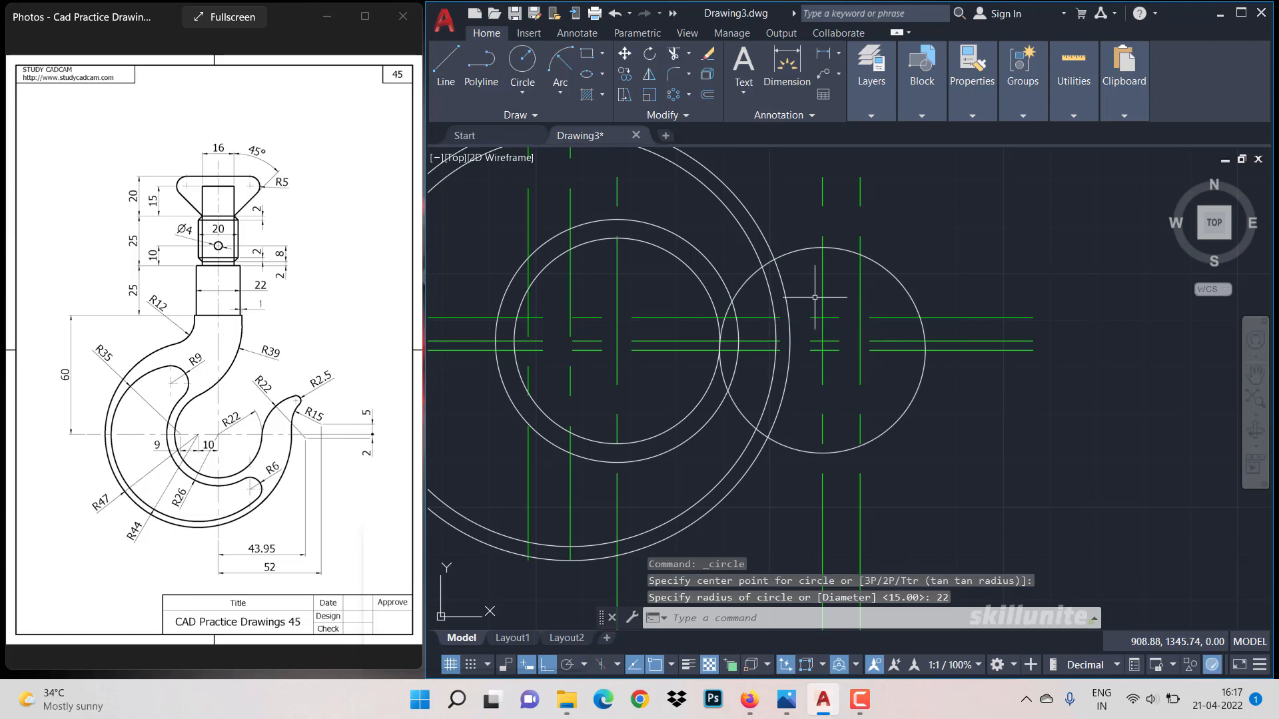
Draw a circle of radius 15 centred where the 52-offset vertical line crosses the 5-offset horizontal line.
{"action": "key", "text": "Return"}
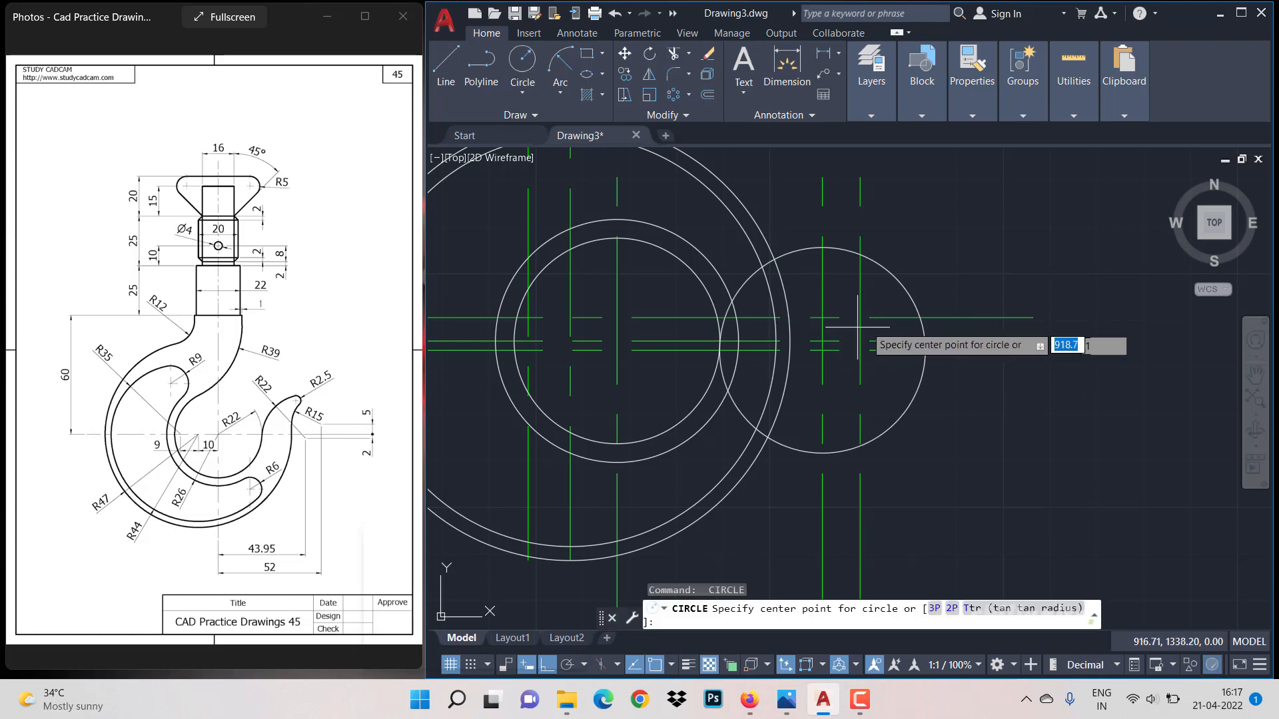
{"action": "left_click", "coordinate": [860, 317]}
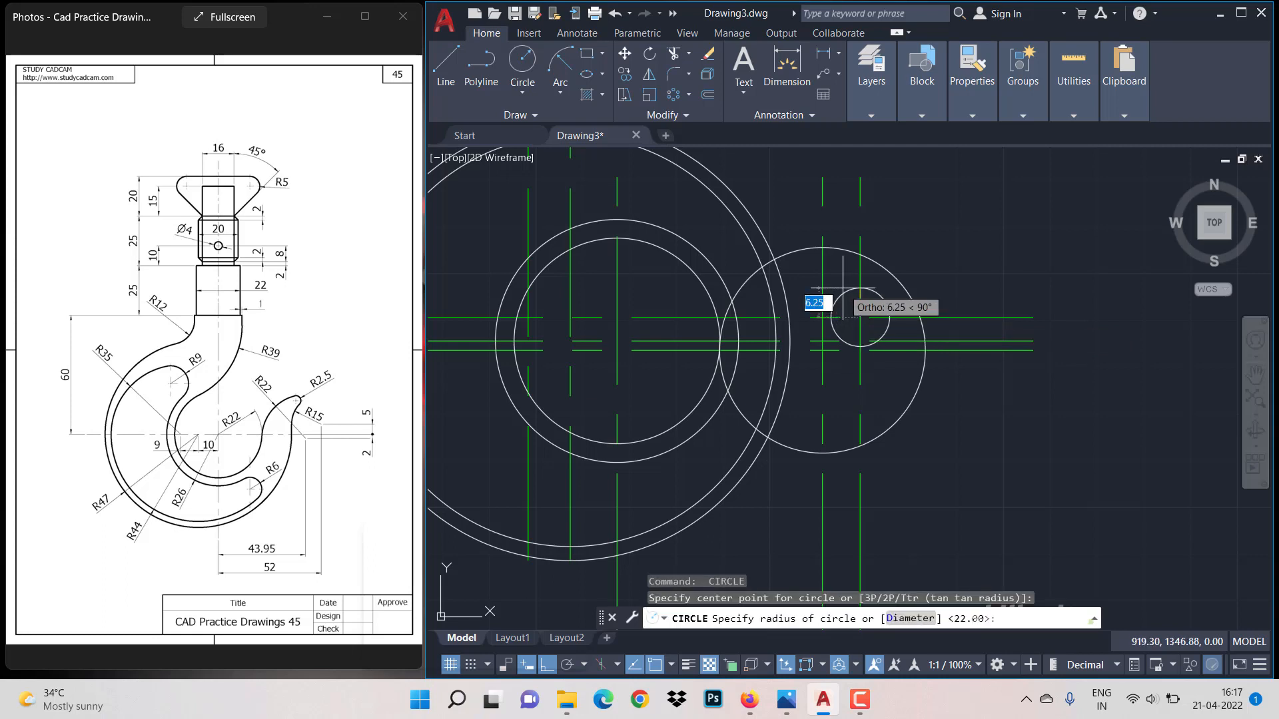
{"action": "type", "text": "15"}
{"action": "key", "text": "Return"}
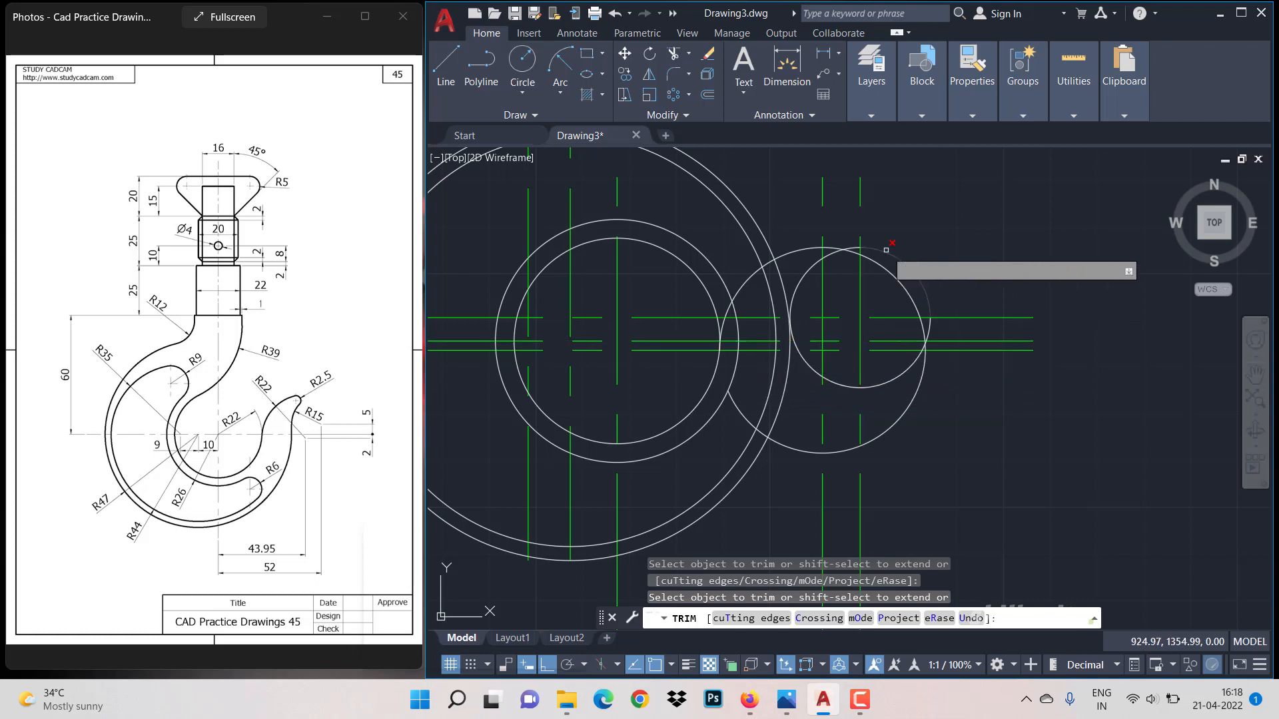
Trim away the overlapping segments of the radius 15, 22, 26, 44 and 47 circles around the hook tip.
{"action": "left_click", "coordinate": [851, 248]}
{"action": "left_click", "coordinate": [797, 347]}
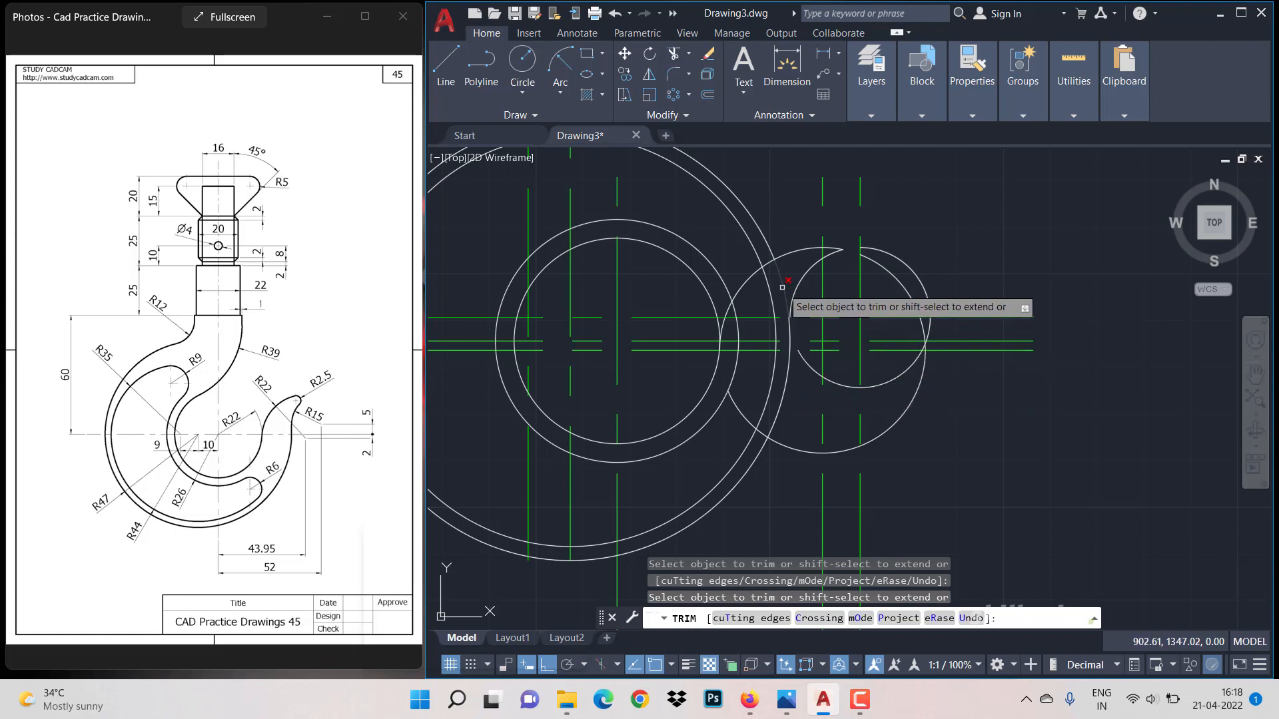
{"action": "left_click", "coordinate": [775, 258]}
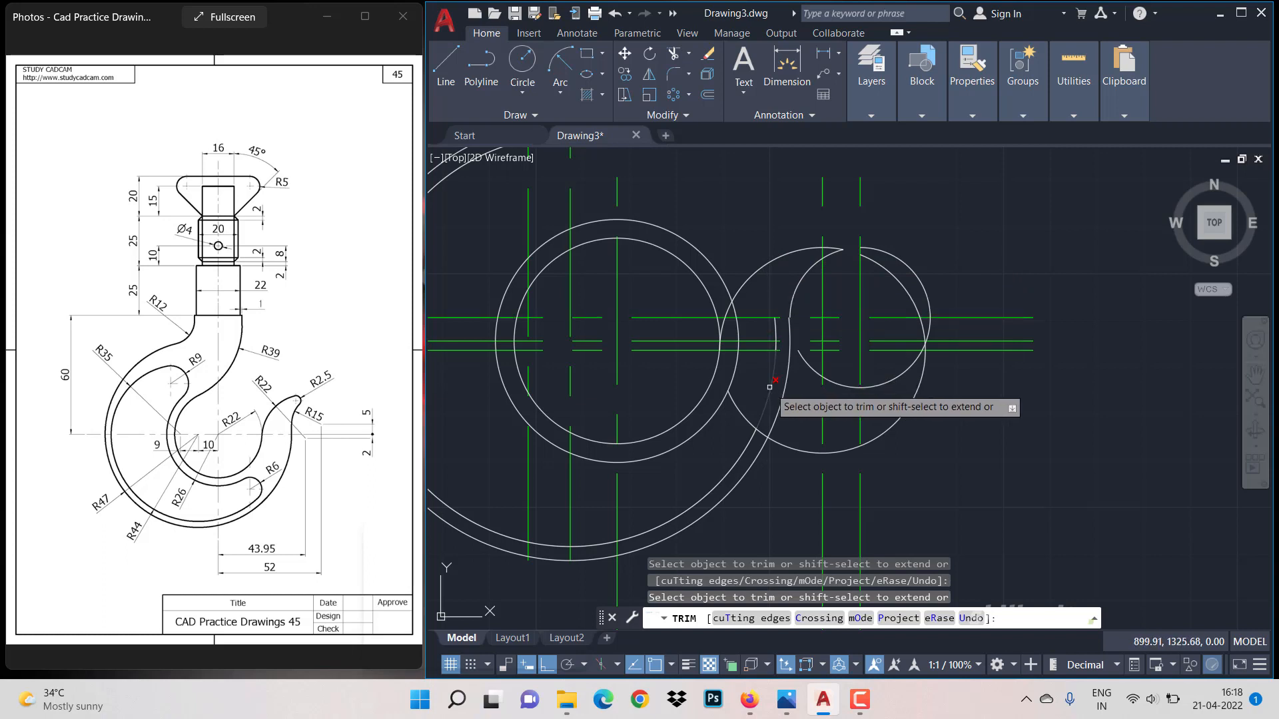
{"action": "left_click", "coordinate": [736, 373]}
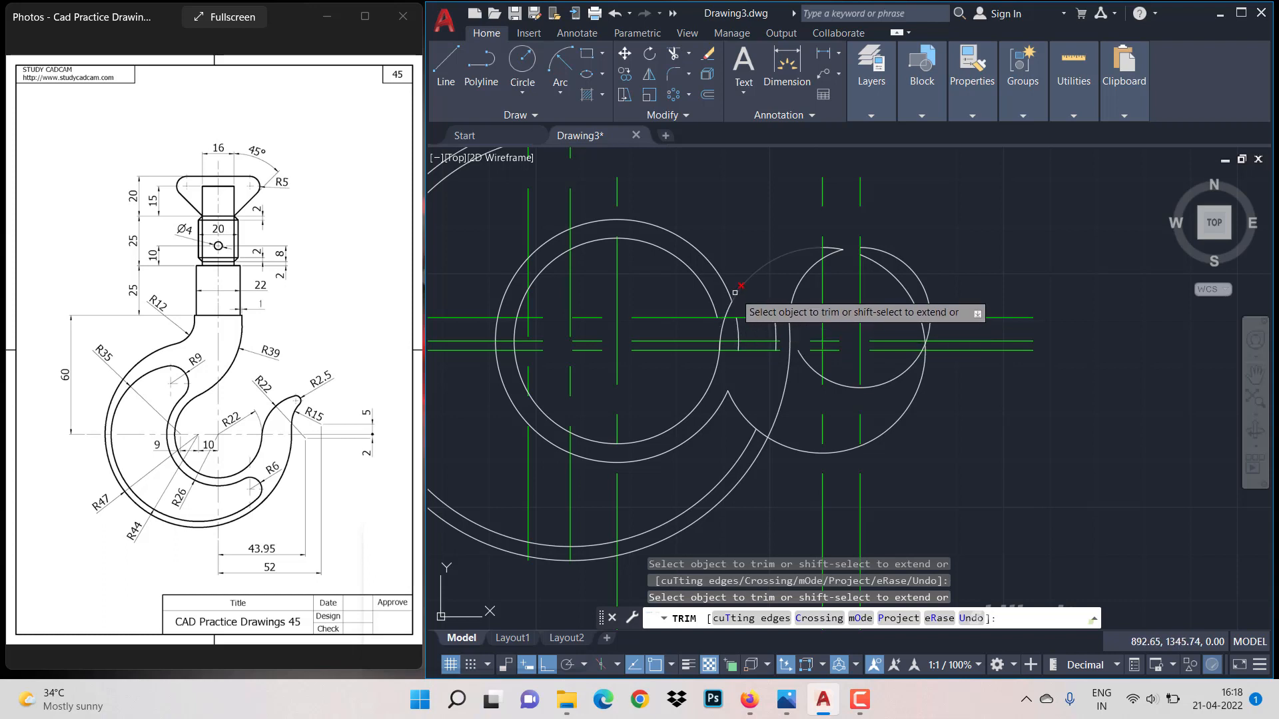
{"action": "left_click", "coordinate": [726, 290]}
{"action": "key", "text": "Escape"}
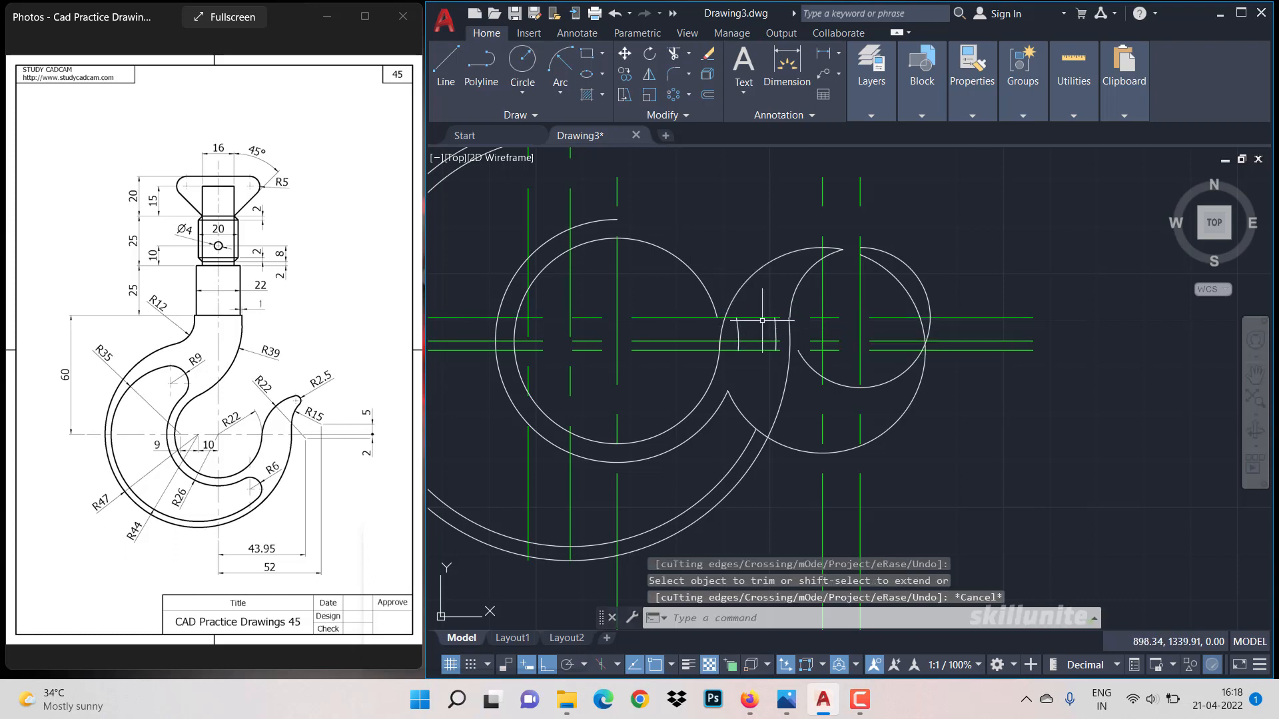
Erase the two short leftover pieces of the radius 26 and radius 44 arcs between the horizontal centerlines.
{"action": "left_click", "coordinate": [737, 335]}
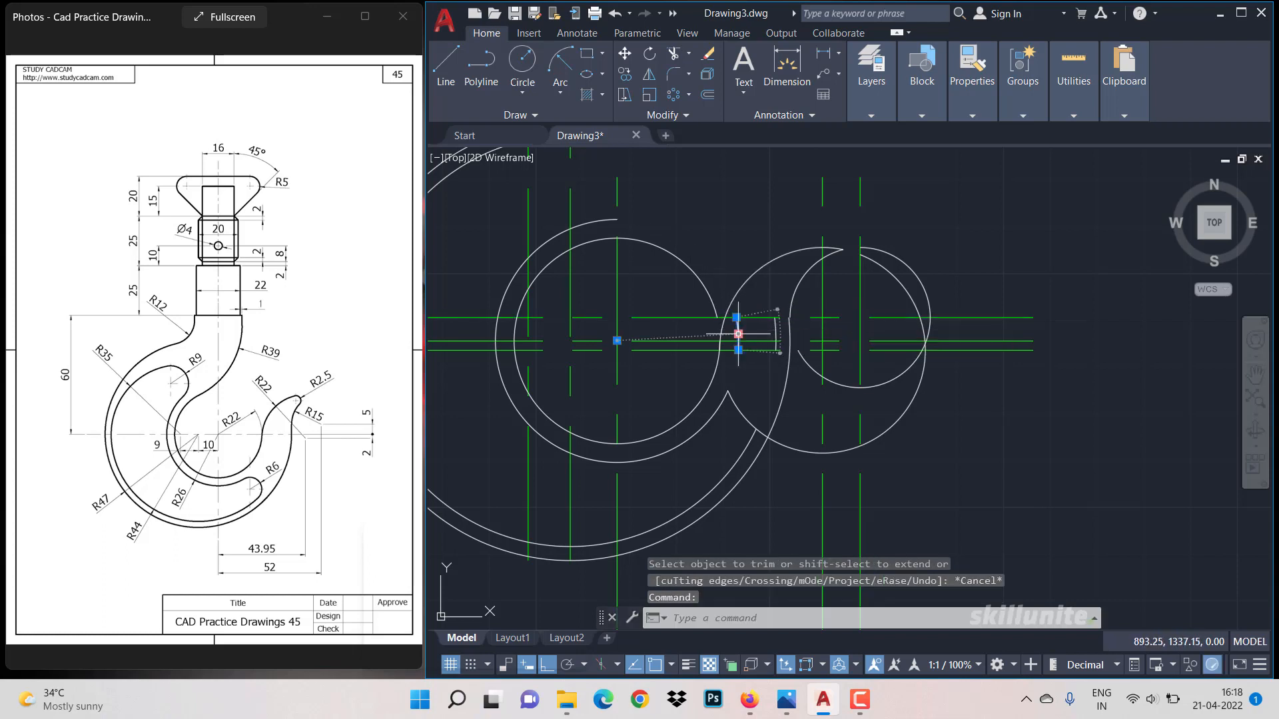
{"action": "key", "text": "Delete"}
{"action": "left_click", "coordinate": [777, 329]}
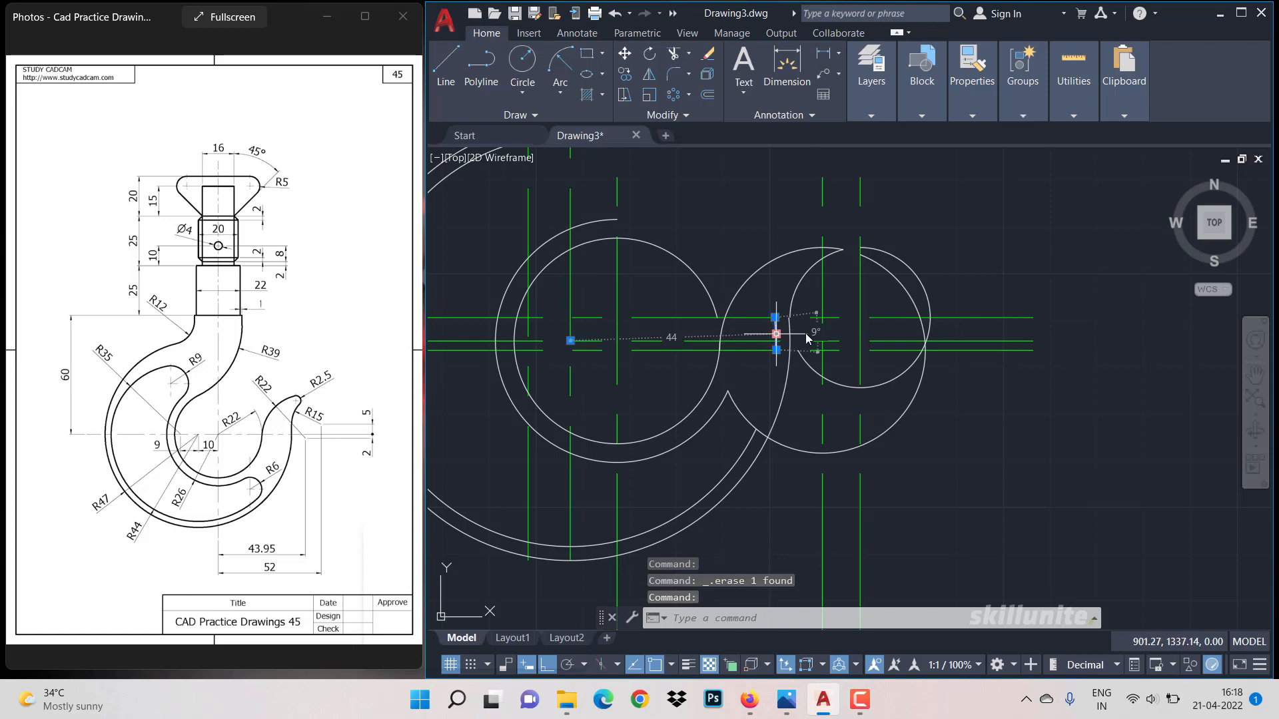
{"action": "scroll", "coordinate": [801, 319], "scroll_direction": "up", "scroll_amount": 4}
{"action": "key", "text": "Delete"}
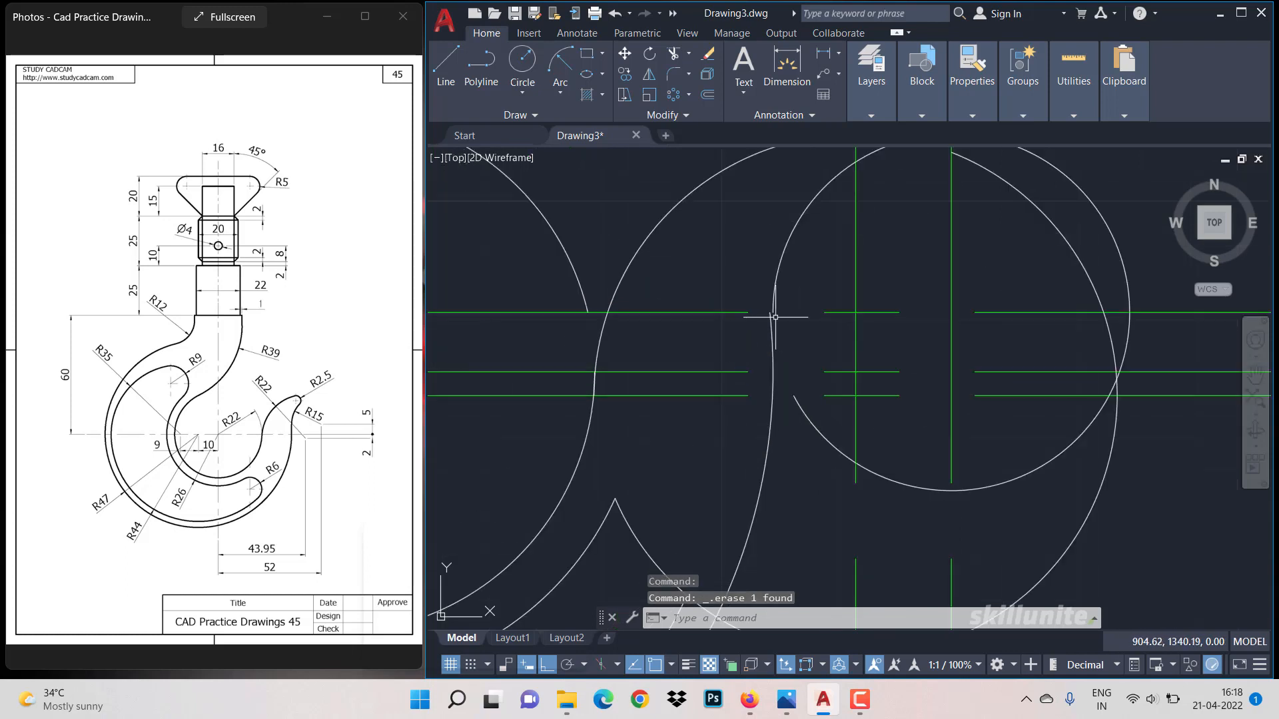
Extend the radius 15 tip arc down to the main horizontal centerline and erase the remaining radius 15 arc on the far side.
{"action": "scroll", "coordinate": [798, 320], "scroll_direction": "down", "scroll_amount": 2}
{"action": "type", "text": "ex"}
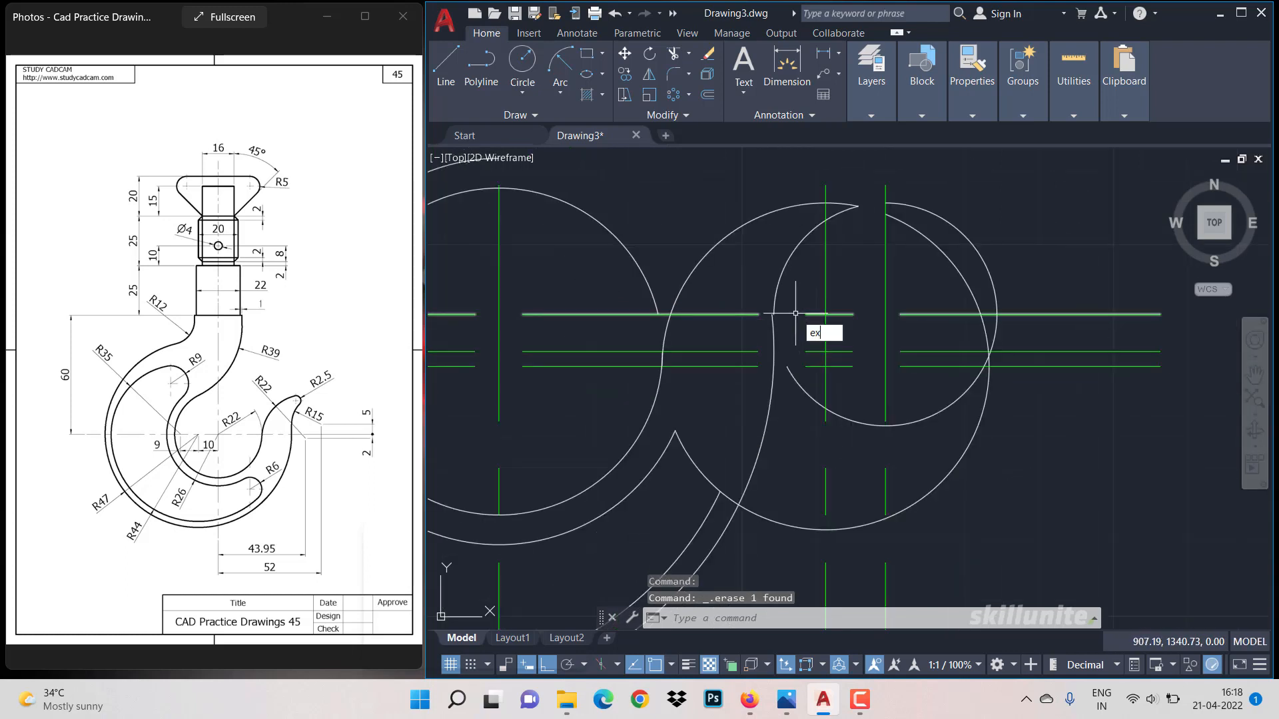
{"action": "key", "text": "Return"}
{"action": "left_click", "coordinate": [773, 313]}
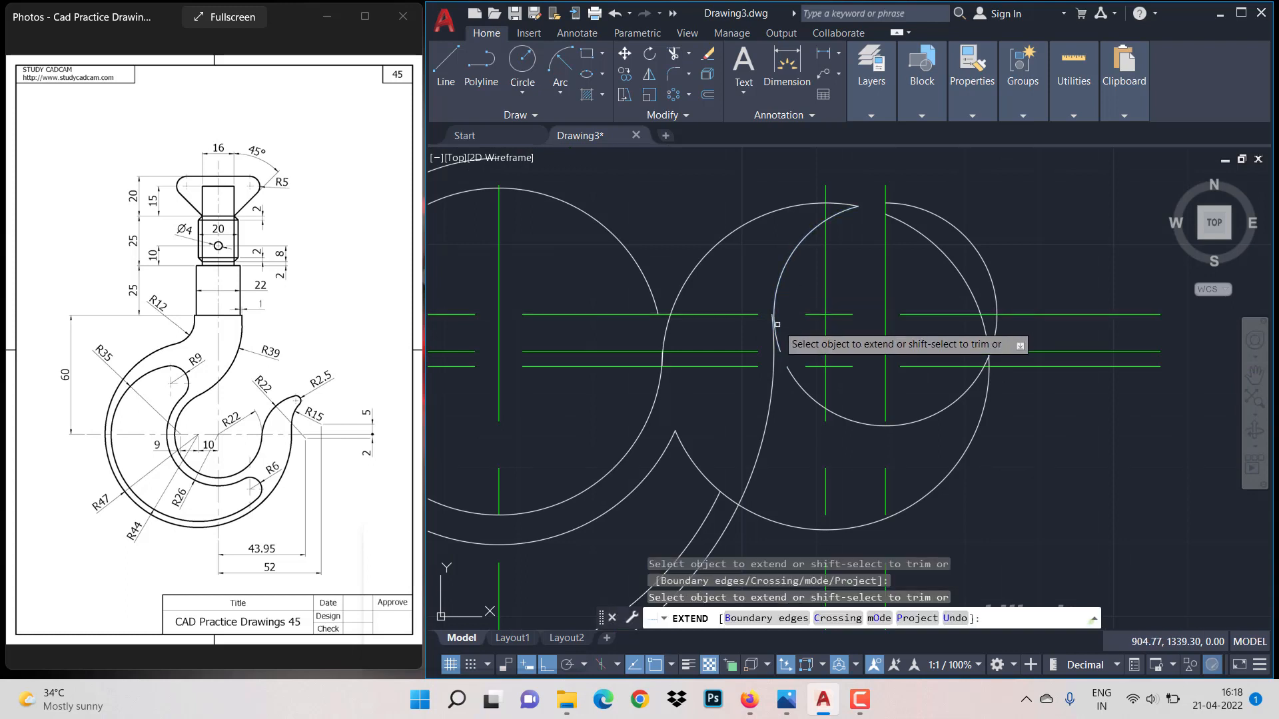
{"action": "scroll", "coordinate": [765, 330], "scroll_direction": "up", "scroll_amount": 4}
{"action": "scroll", "coordinate": [766, 326], "scroll_direction": "down", "scroll_amount": 3}
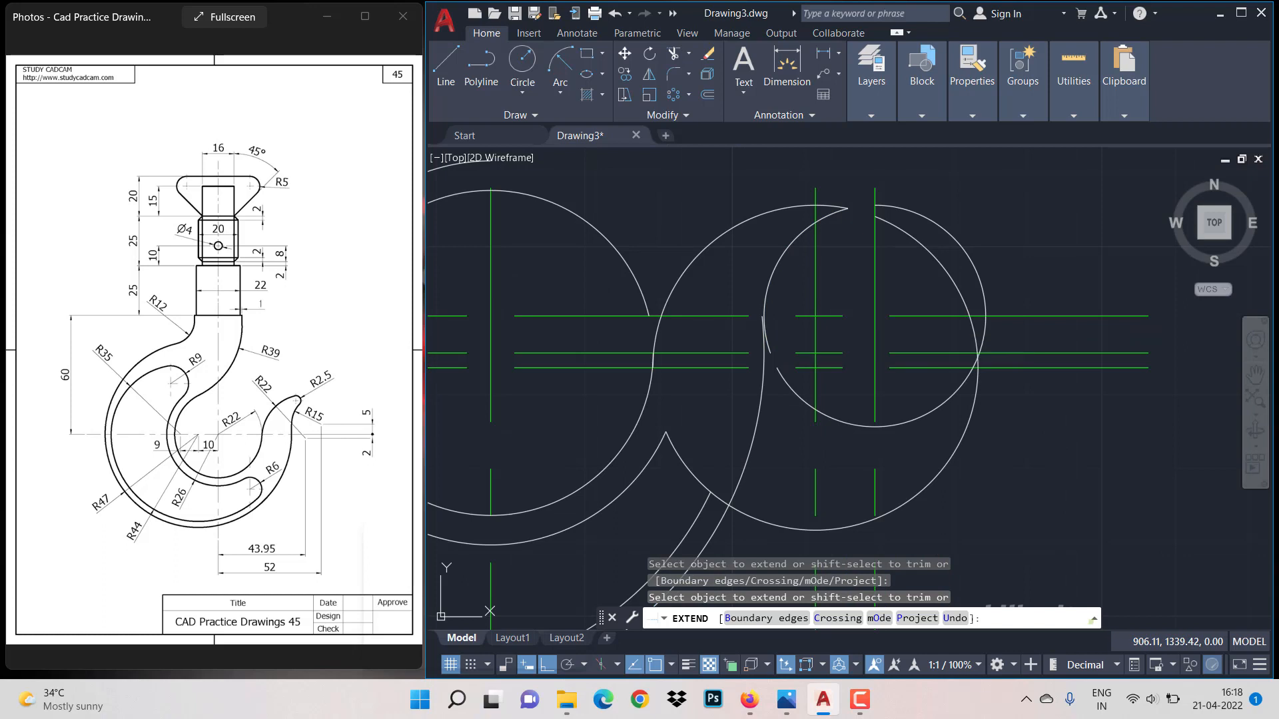
{"action": "key", "text": "Escape"}
{"action": "left_click", "coordinate": [786, 380]}
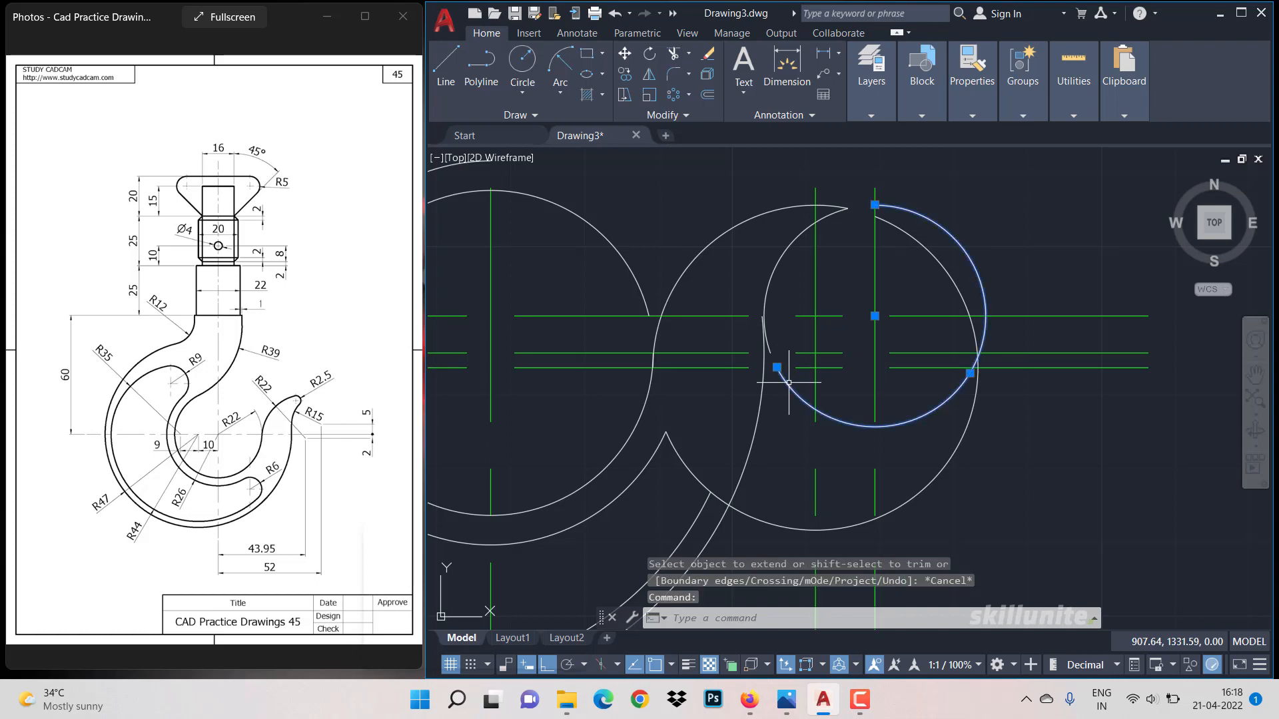
{"action": "key", "text": "Delete"}
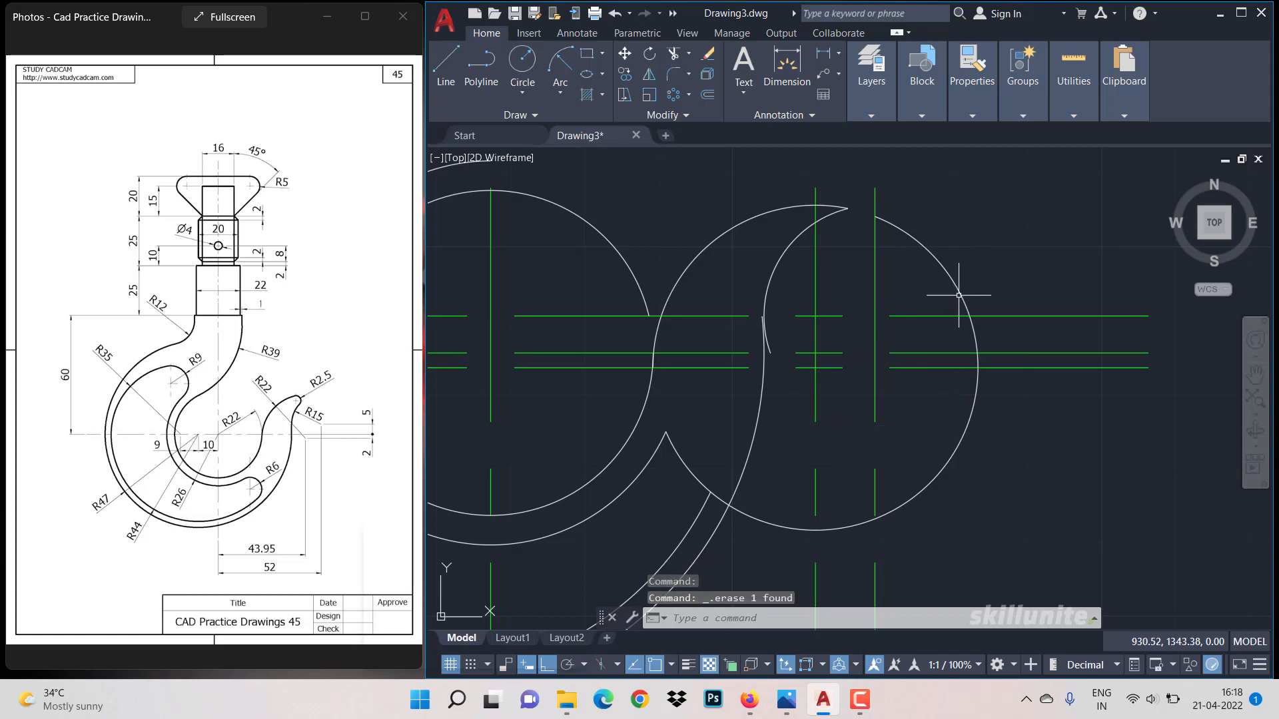
Trim the short overlapping end where the inner radius 22 circle meets the radius 22 tip arc.
{"action": "scroll", "coordinate": [643, 361], "scroll_direction": "up", "scroll_amount": 8}
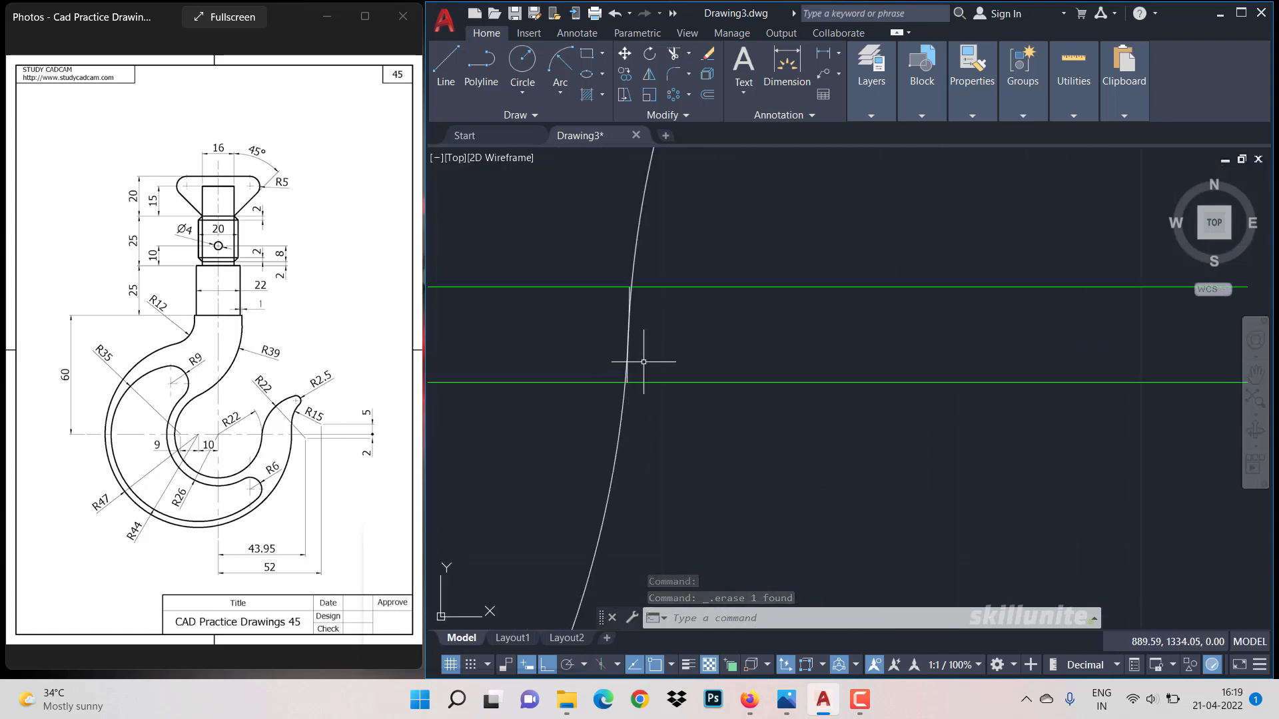
{"action": "scroll", "coordinate": [644, 362], "scroll_direction": "up", "scroll_amount": 3}
{"action": "type", "text": "tr"}
{"action": "key", "text": "Return"}
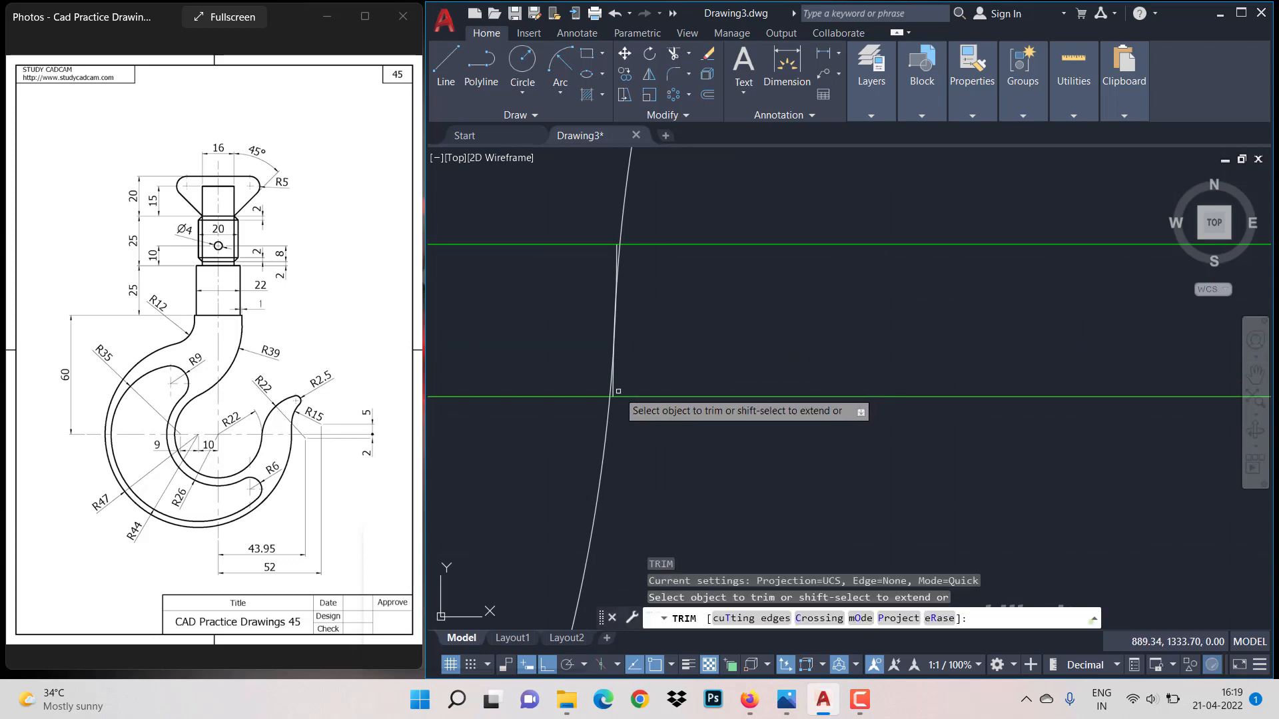
{"action": "left_click", "coordinate": [614, 390]}
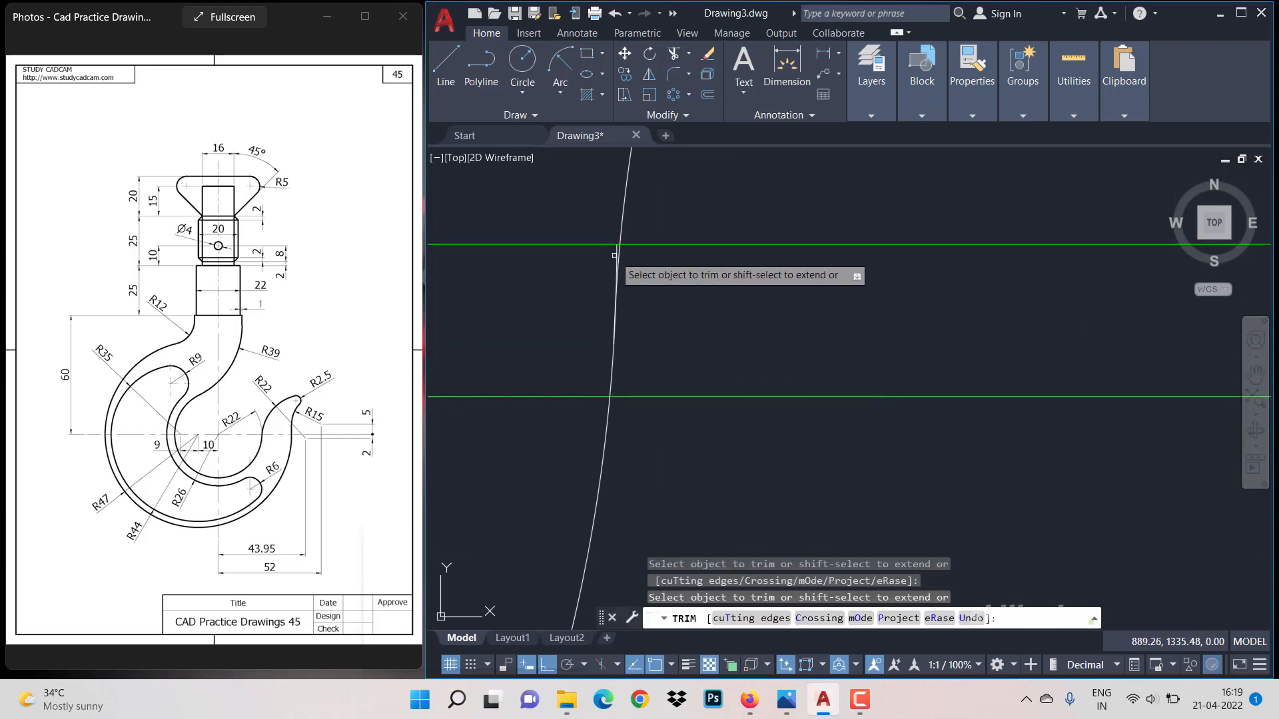
{"action": "scroll", "coordinate": [709, 309], "scroll_direction": "down", "scroll_amount": 5}
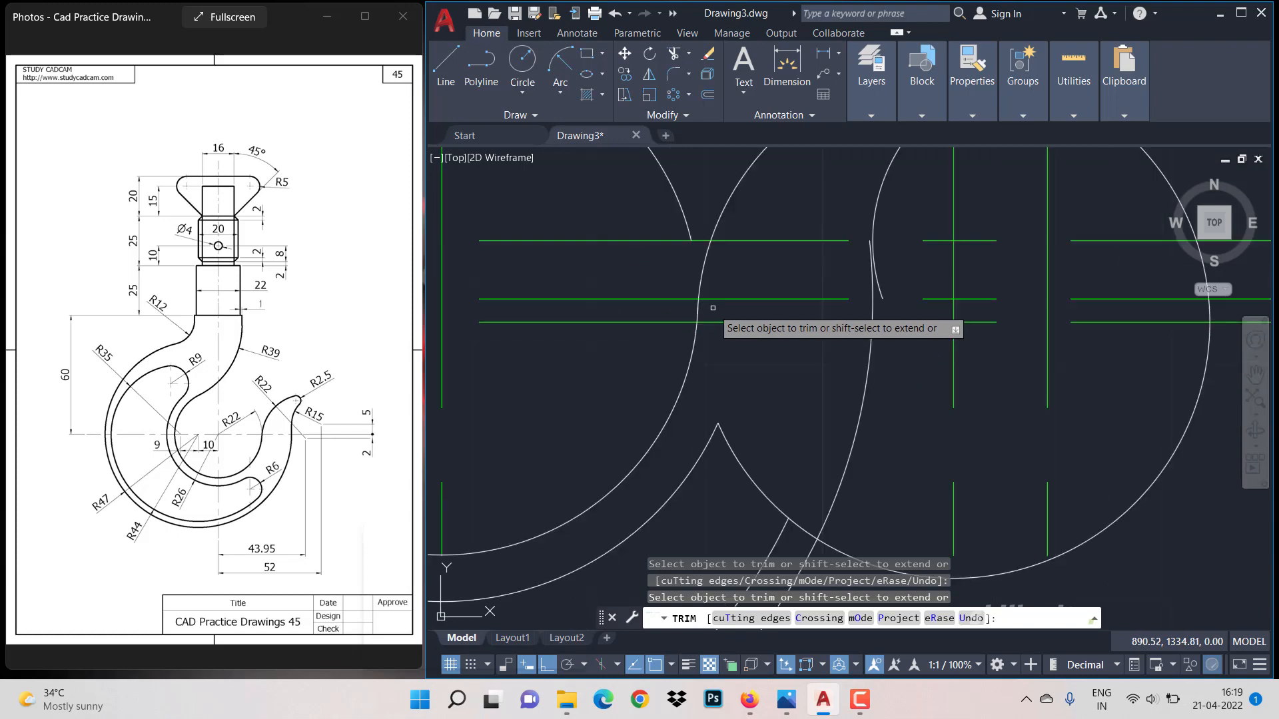
{"action": "scroll", "coordinate": [717, 320], "scroll_direction": "up", "scroll_amount": 4}
{"action": "scroll", "coordinate": [717, 320], "scroll_direction": "up", "scroll_amount": 6}
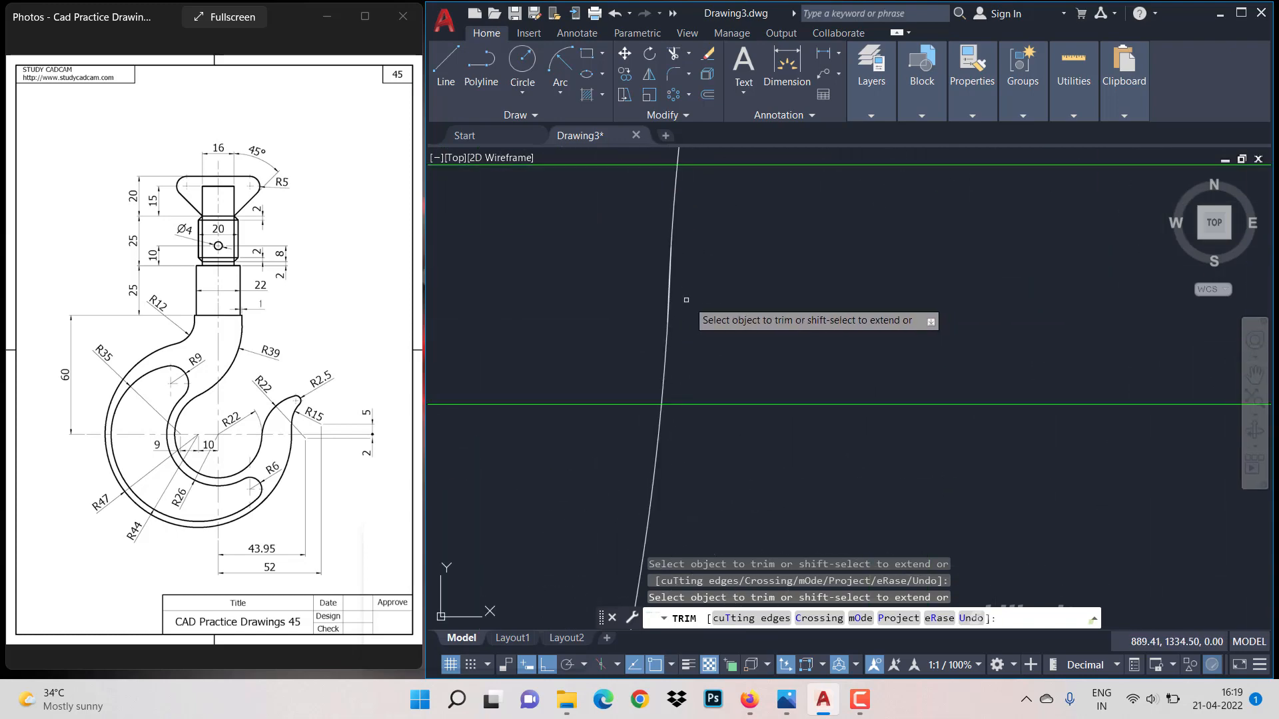
{"action": "scroll", "coordinate": [727, 302], "scroll_direction": "down", "scroll_amount": 8}
{"action": "scroll", "coordinate": [727, 305], "scroll_direction": "down", "scroll_amount": 3}
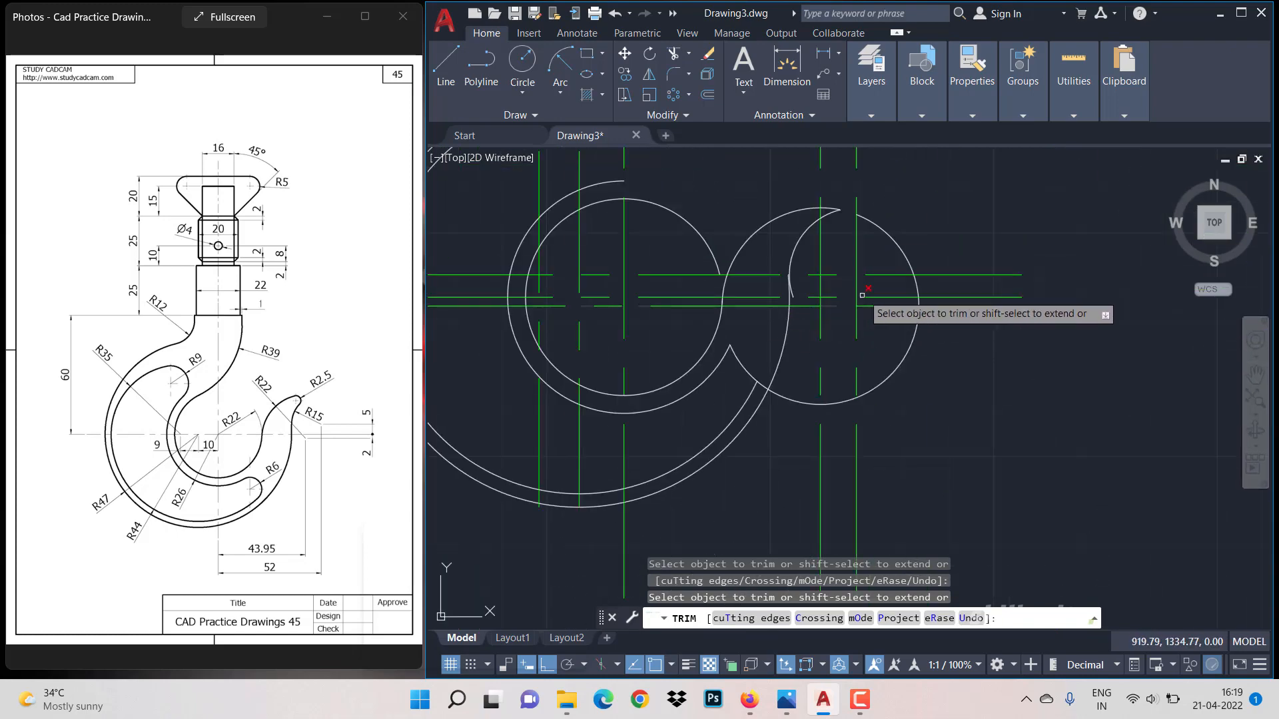
{"action": "scroll", "coordinate": [913, 238], "scroll_direction": "up", "scroll_amount": 3}
{"action": "scroll", "coordinate": [913, 237], "scroll_direction": "down", "scroll_amount": 2}
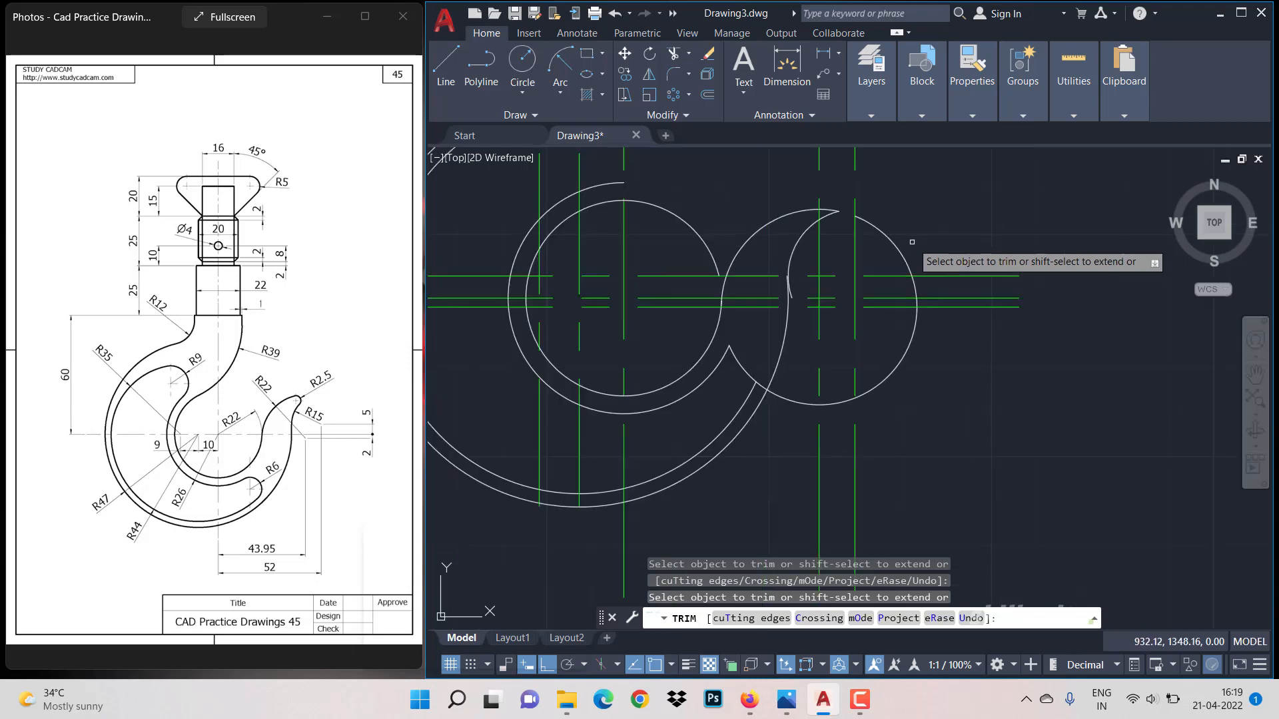
{"action": "key", "text": "Escape"}
Erase the leftover outer arc of the radius 22 tip circle and trim the radius 15 arc's overhang at the outer hook curve.
{"action": "left_click", "coordinate": [907, 342]}
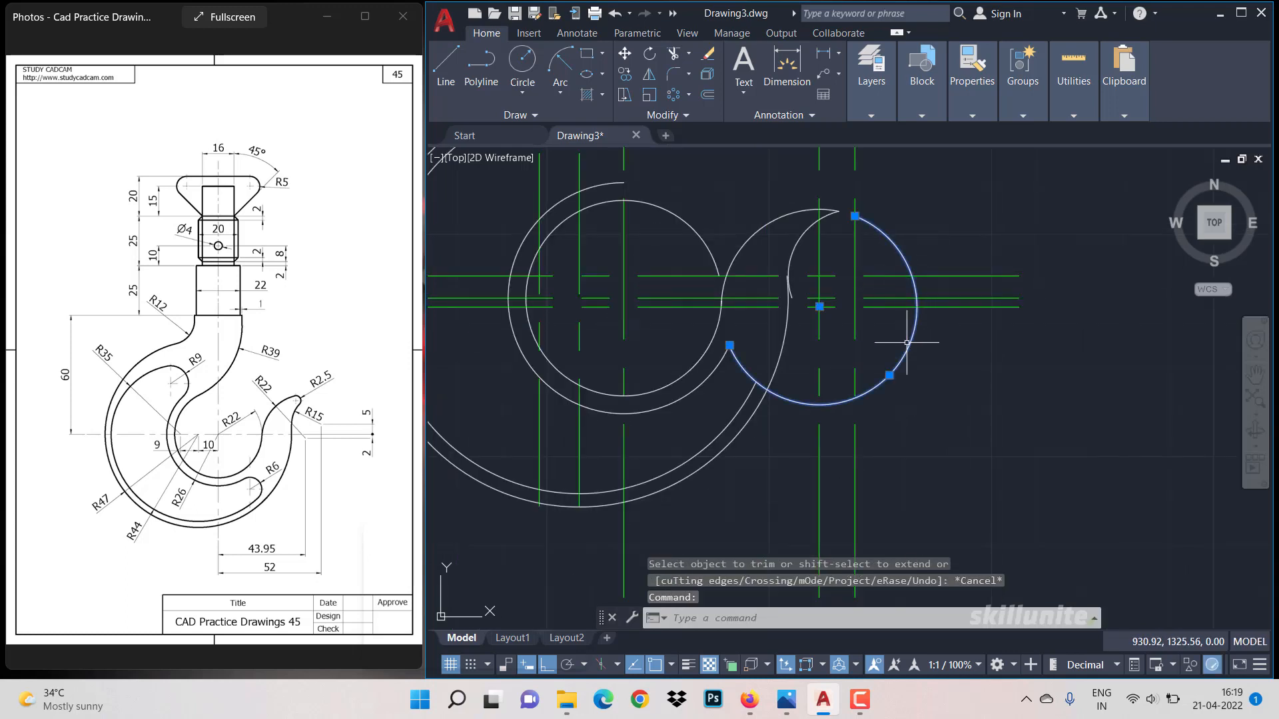
{"action": "key", "text": "Delete"}
{"action": "type", "text": "tr"}
{"action": "key", "text": "Return"}
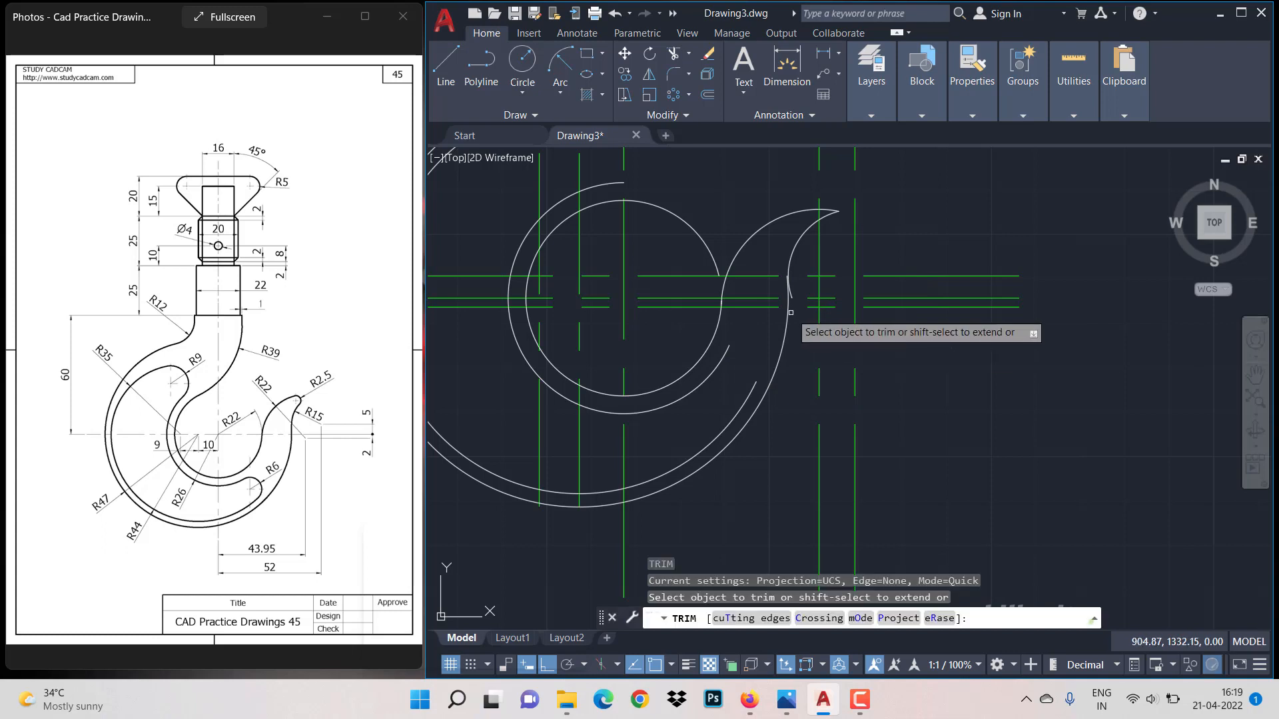
{"action": "left_click", "coordinate": [792, 295]}
{"action": "left_click", "coordinate": [791, 293]}
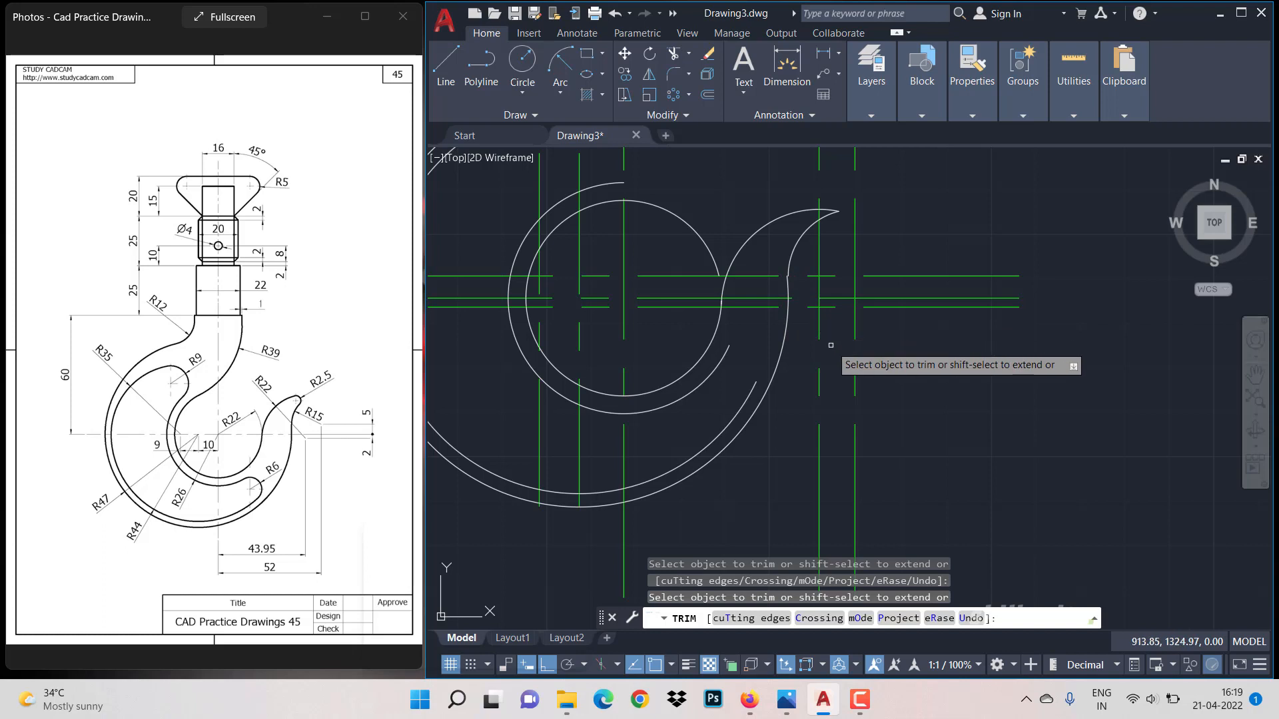
{"action": "key", "text": "Escape"}
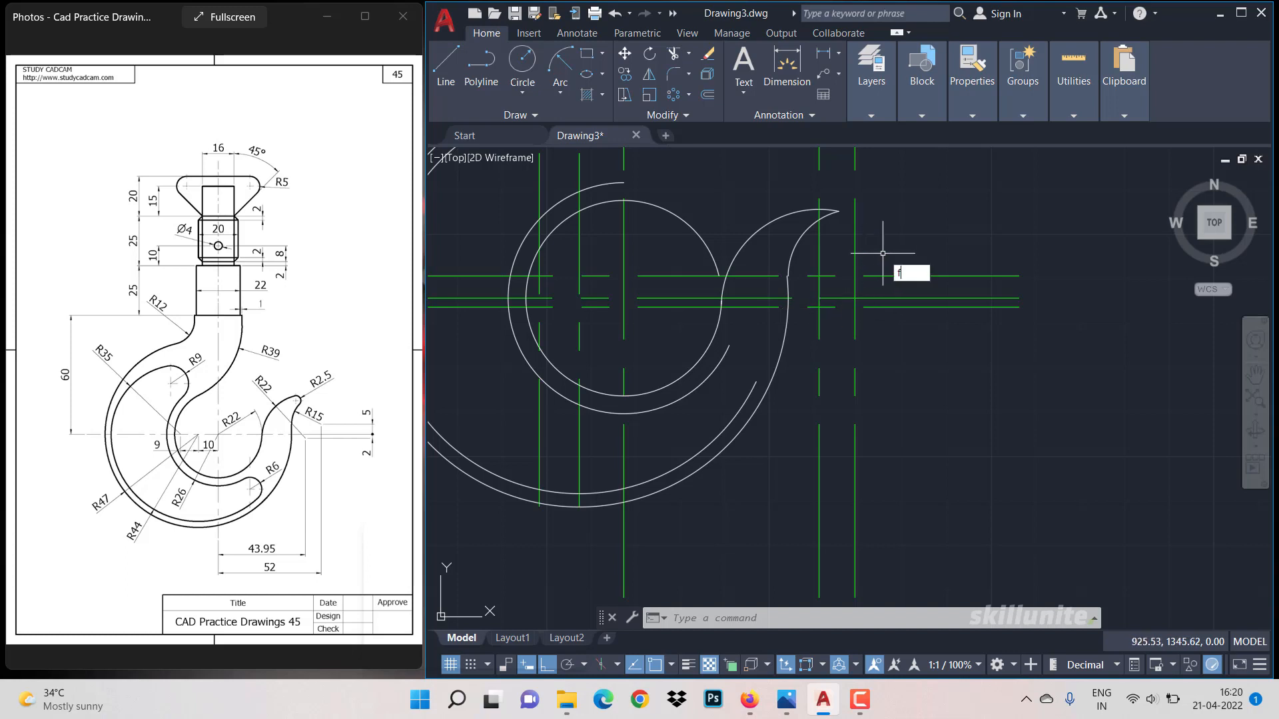
Fillet the pointed hook tip between the radius 22 and radius 15 arcs with a radius of 2.5.
{"action": "key", "text": "Return"}
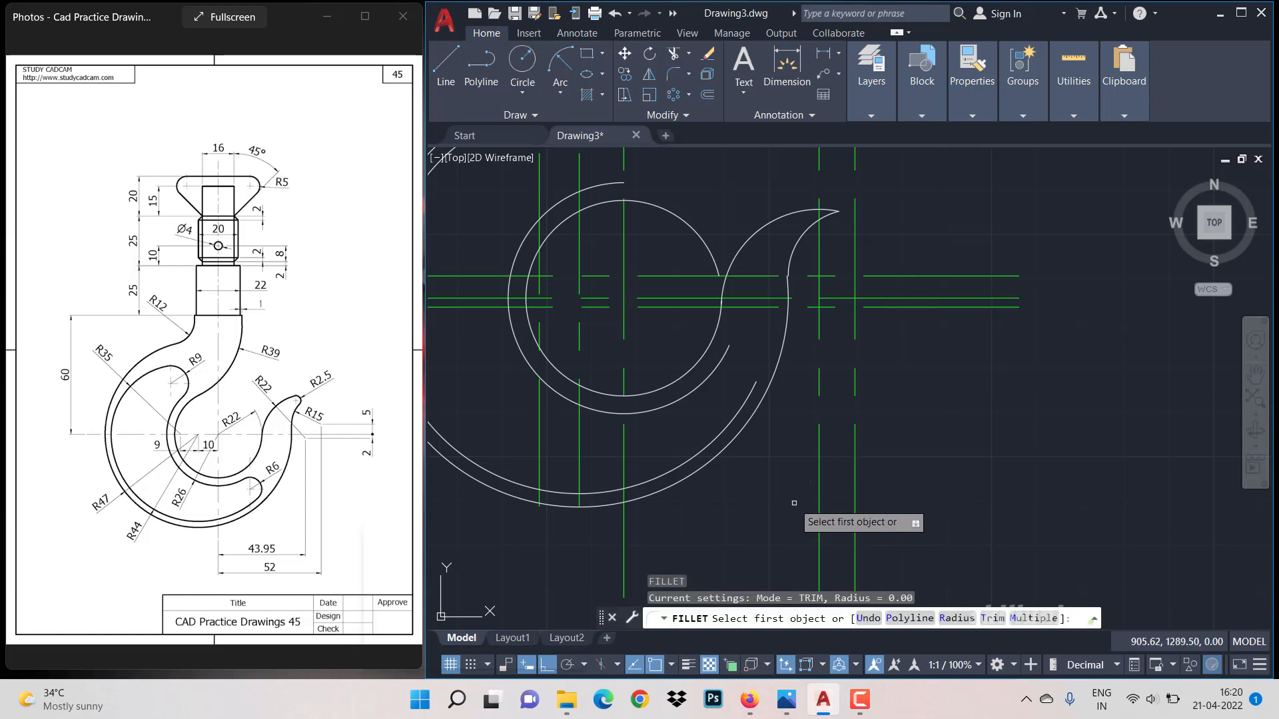
{"action": "type", "text": "r"}
{"action": "key", "text": "Return"}
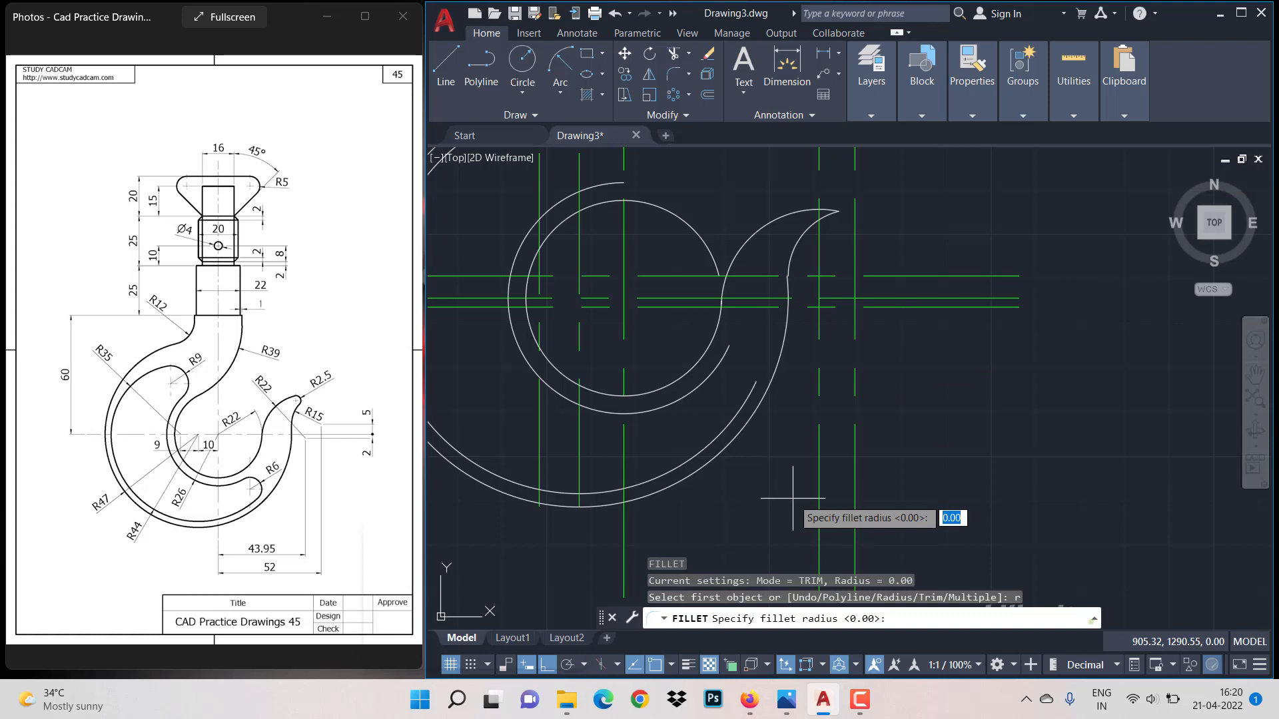
{"action": "type", "text": "2.5"}
{"action": "key", "text": "Return"}
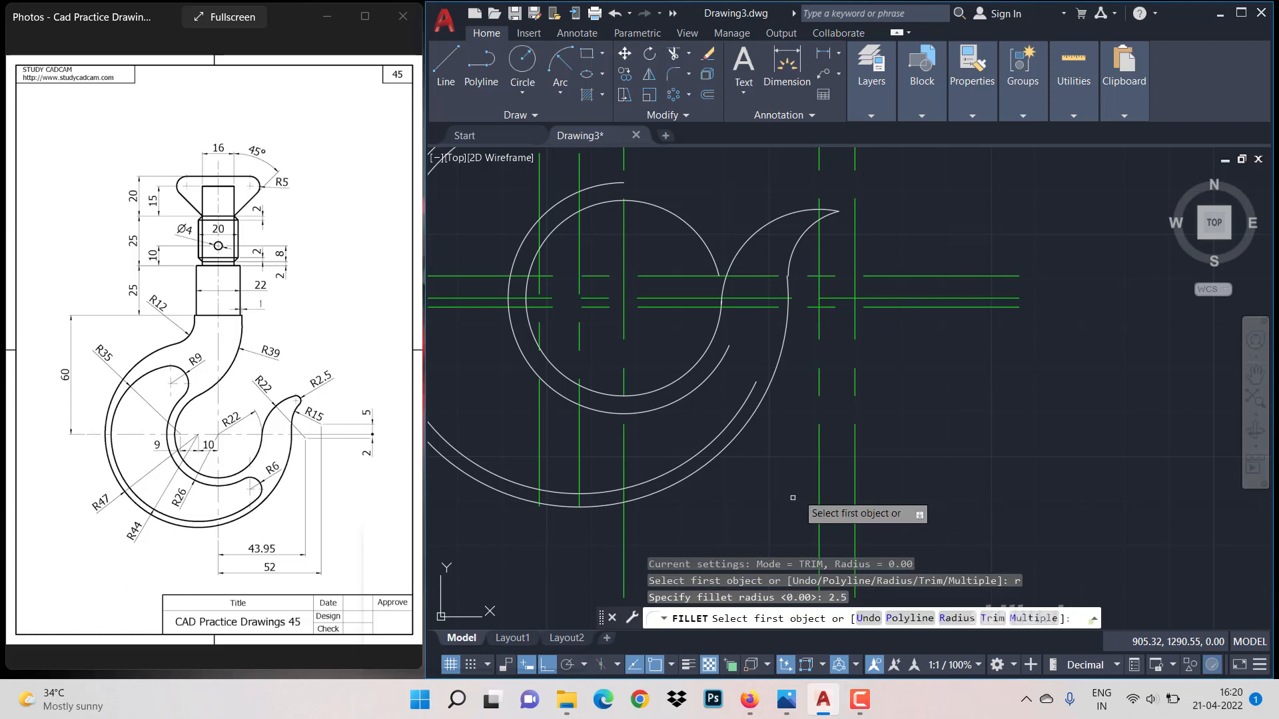
{"action": "left_click", "coordinate": [807, 210]}
{"action": "left_click", "coordinate": [802, 240]}
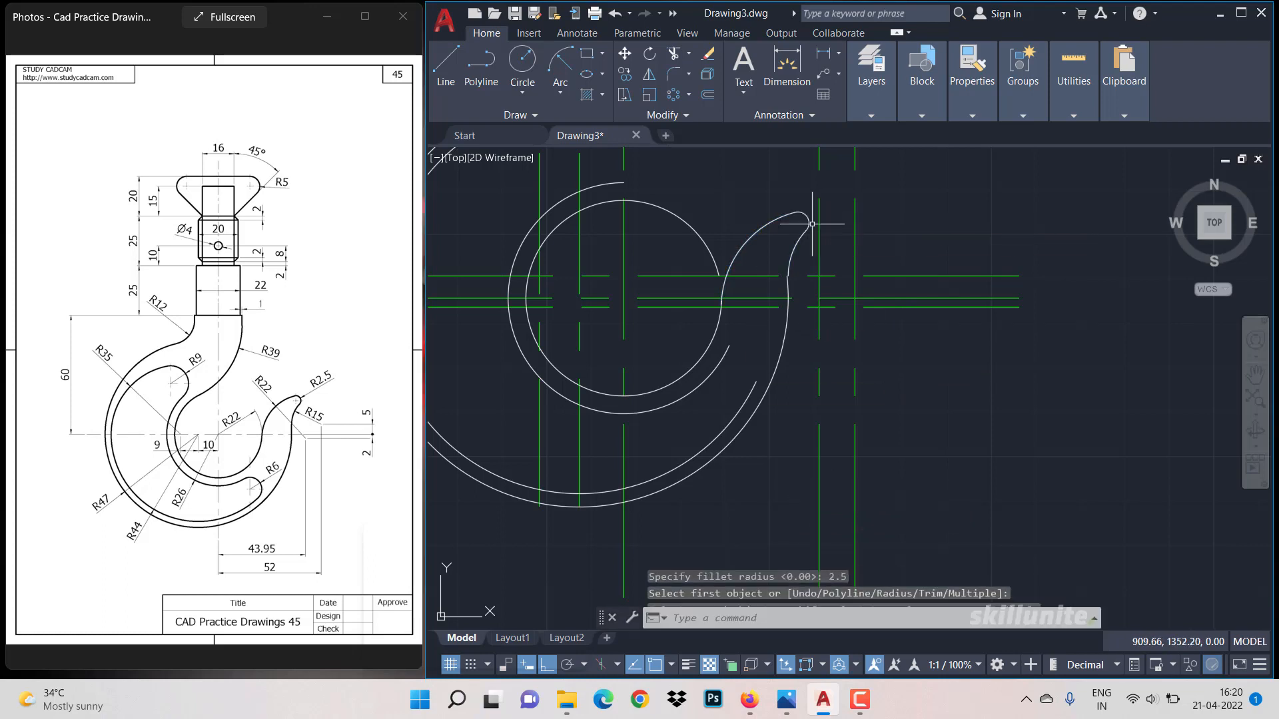
Draw a circle of radius 6 tangent to the radius 26 and radius 44 arcs near their open ends.
{"action": "middle_click_drag", "start_coordinate": [707, 389], "coordinate": [733, 369]}
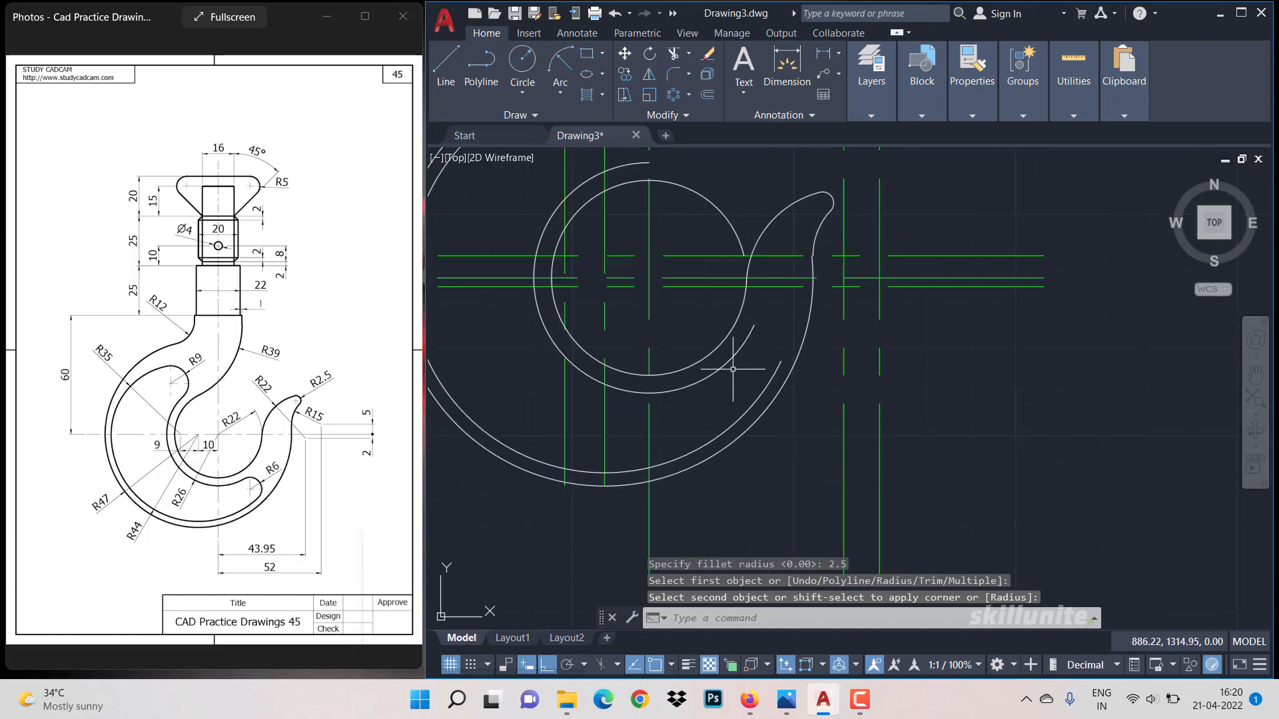
{"action": "scroll", "coordinate": [741, 365], "scroll_direction": "up", "scroll_amount": 2}
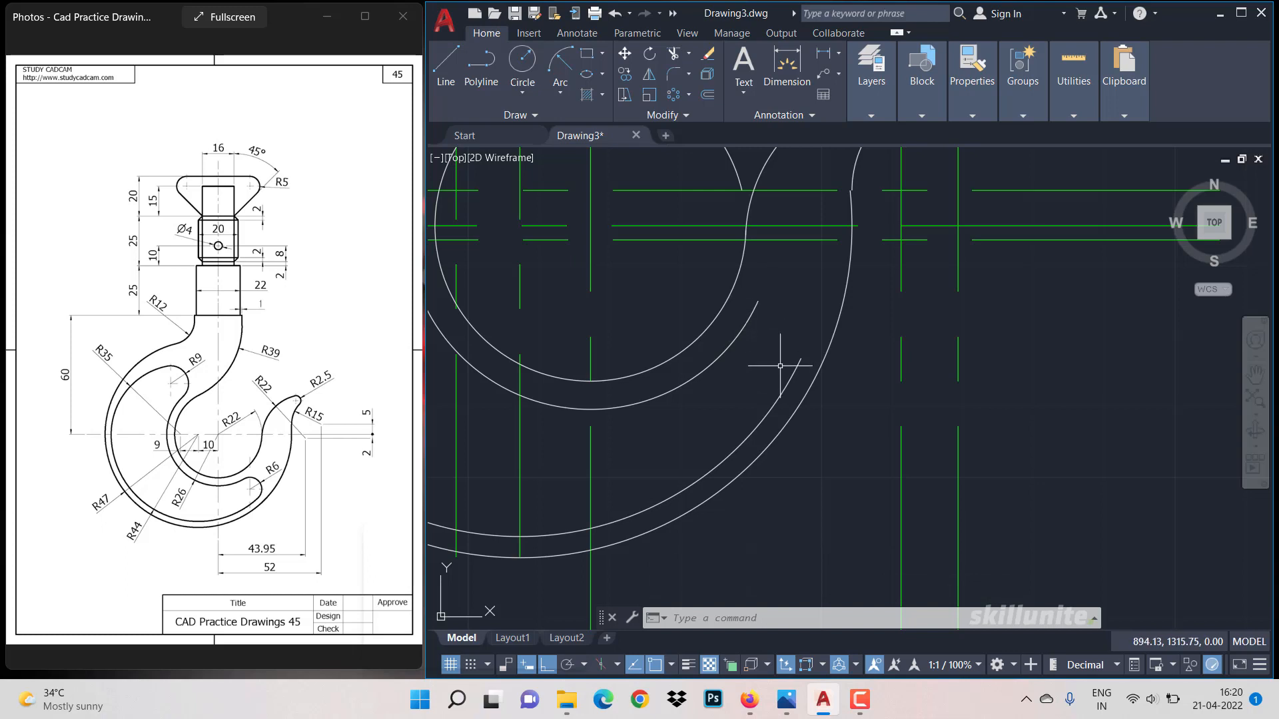
{"action": "scroll", "coordinate": [780, 355], "scroll_direction": "down", "scroll_amount": 4}
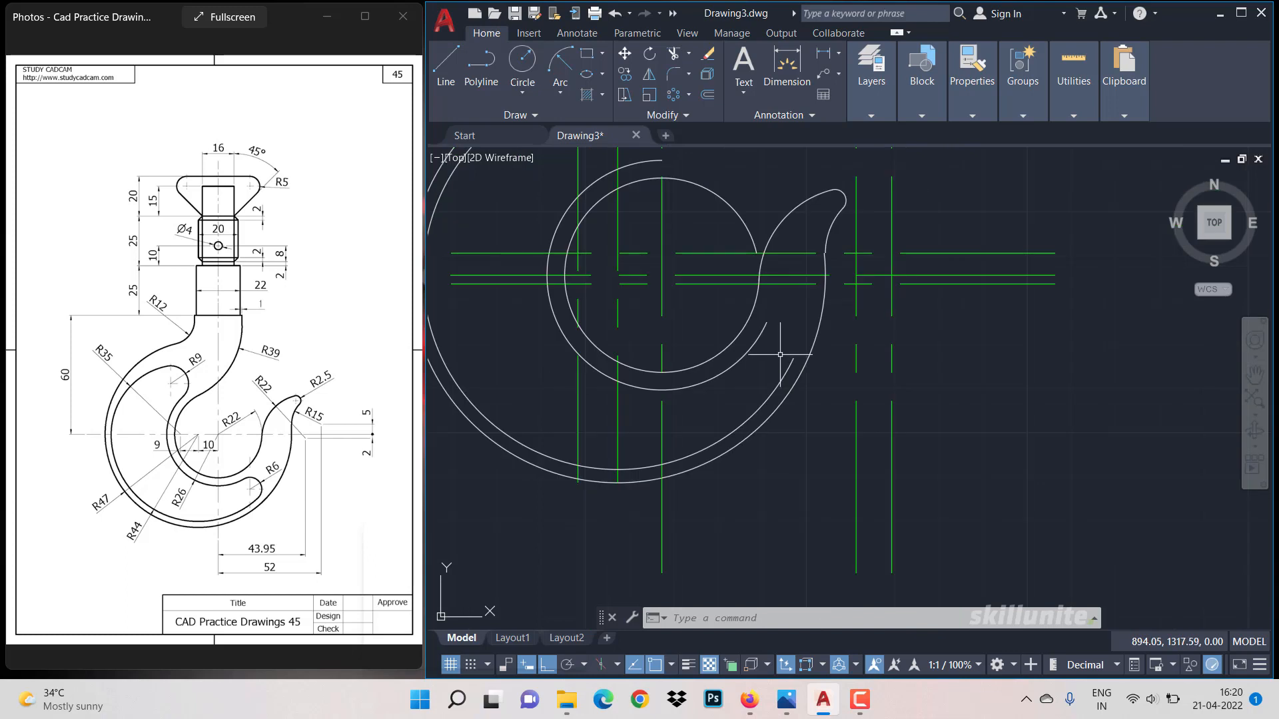
{"action": "scroll", "coordinate": [754, 310], "scroll_direction": "up", "scroll_amount": 2}
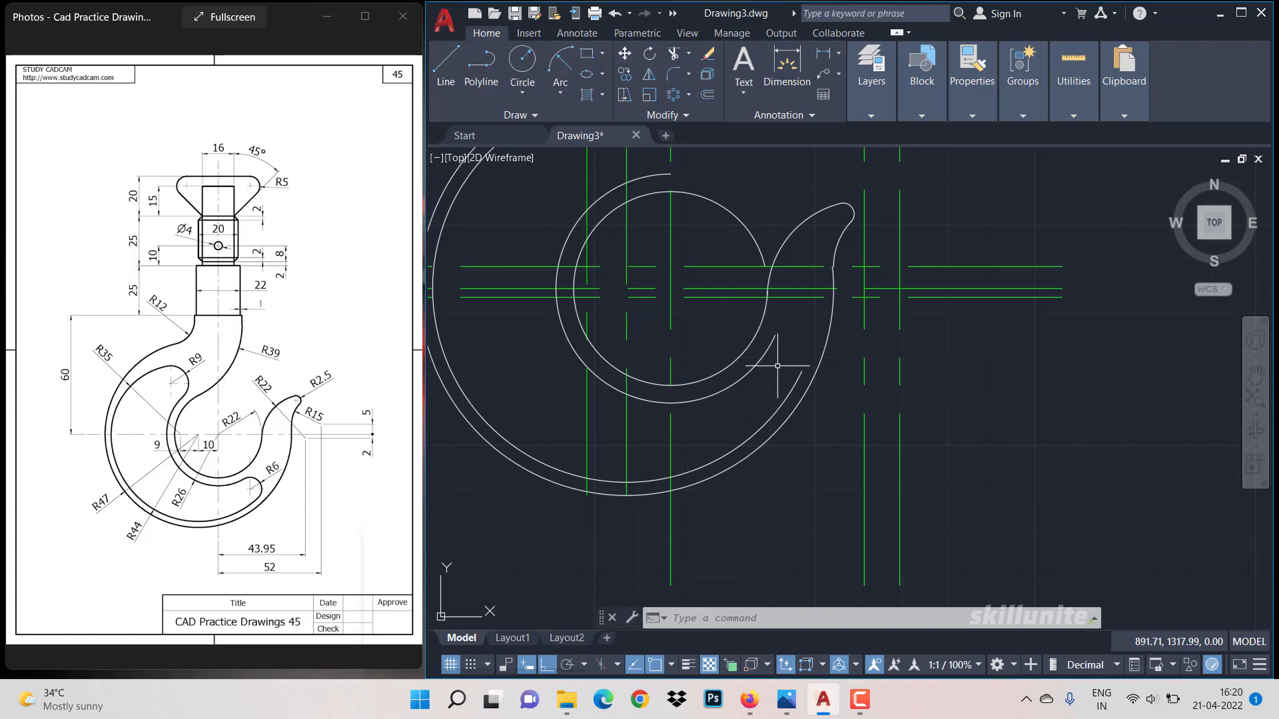
{"action": "left_click", "coordinate": [522, 89]}
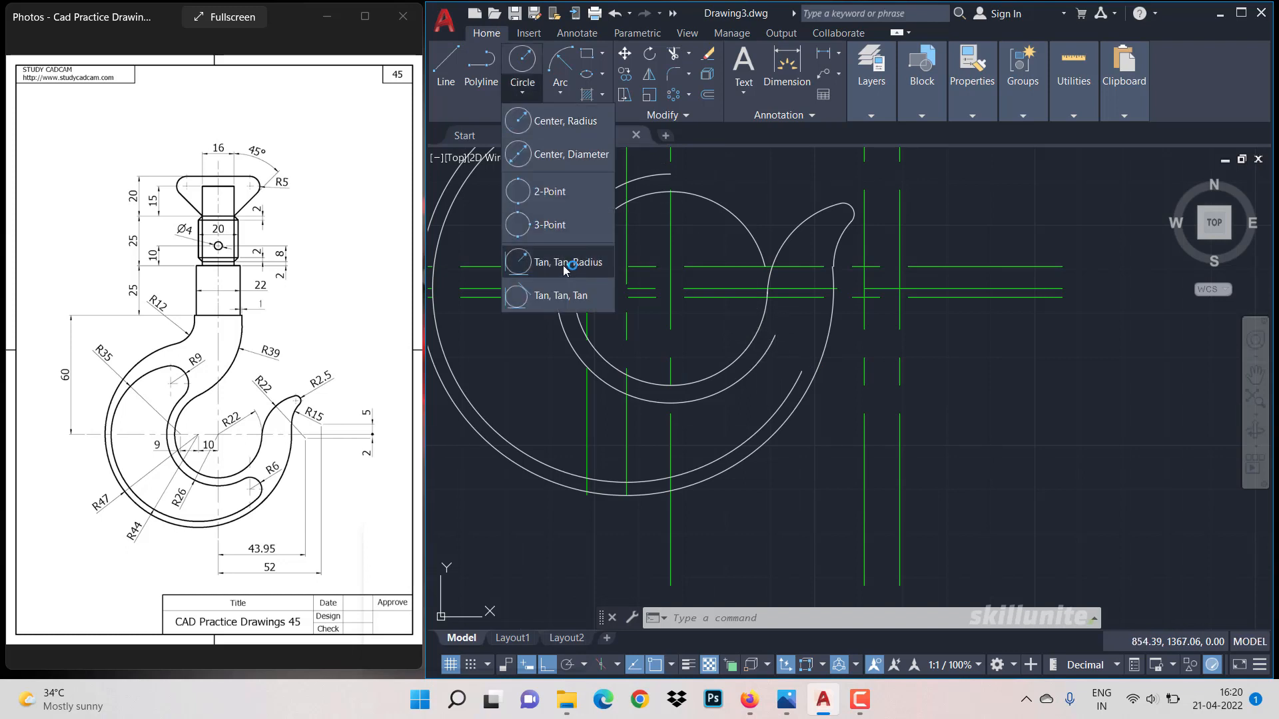
{"action": "left_click", "coordinate": [568, 261]}
{"action": "left_click", "coordinate": [737, 390]}
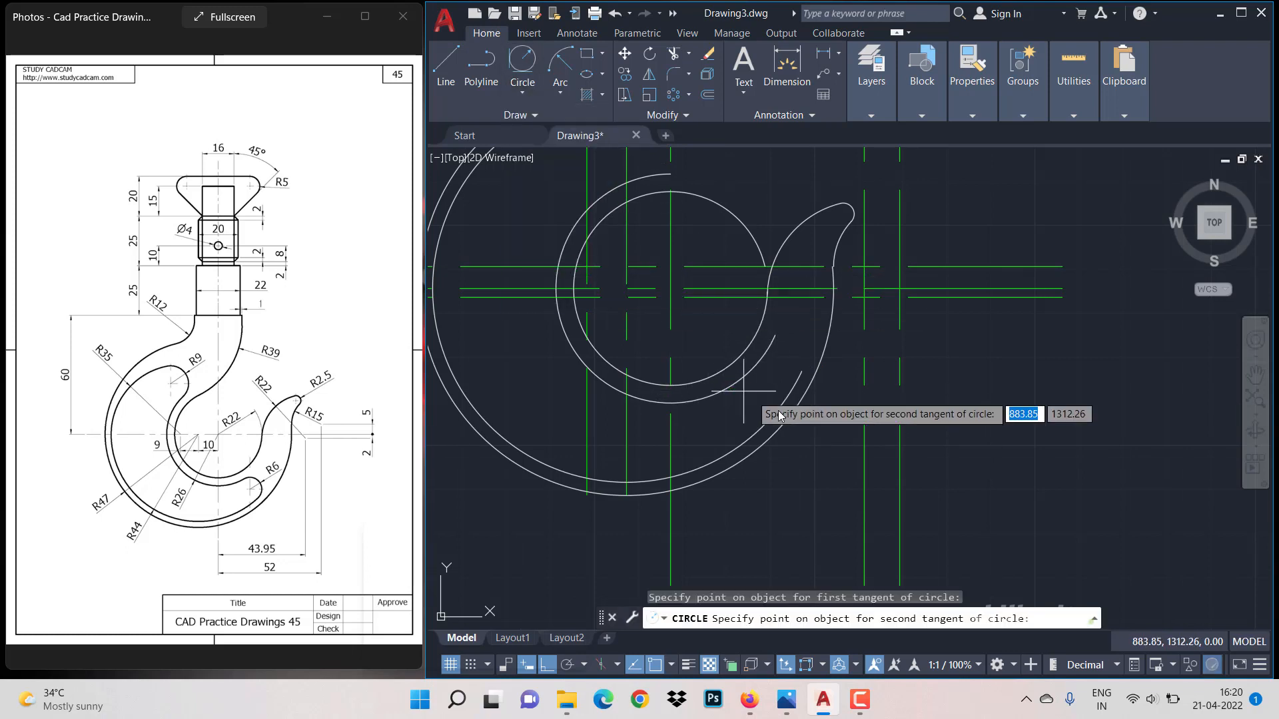
{"action": "left_click", "coordinate": [774, 398]}
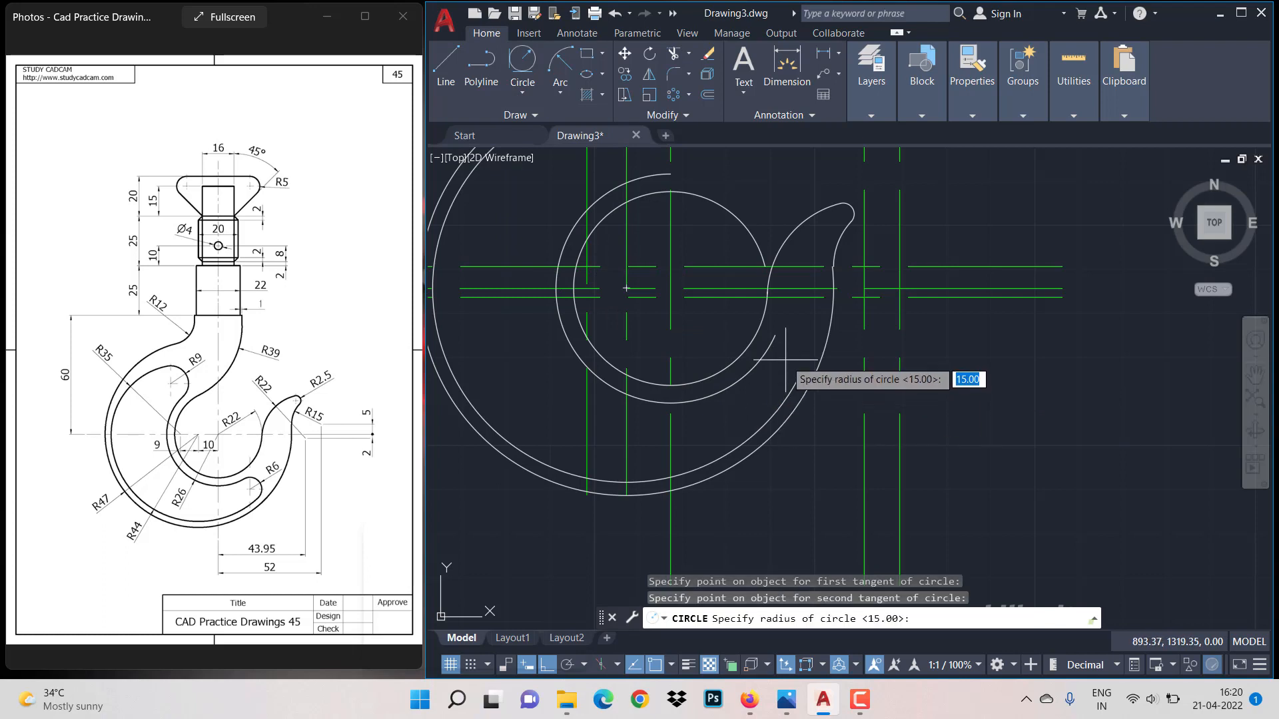
{"action": "type", "text": "6"}
{"action": "key", "text": "Return"}
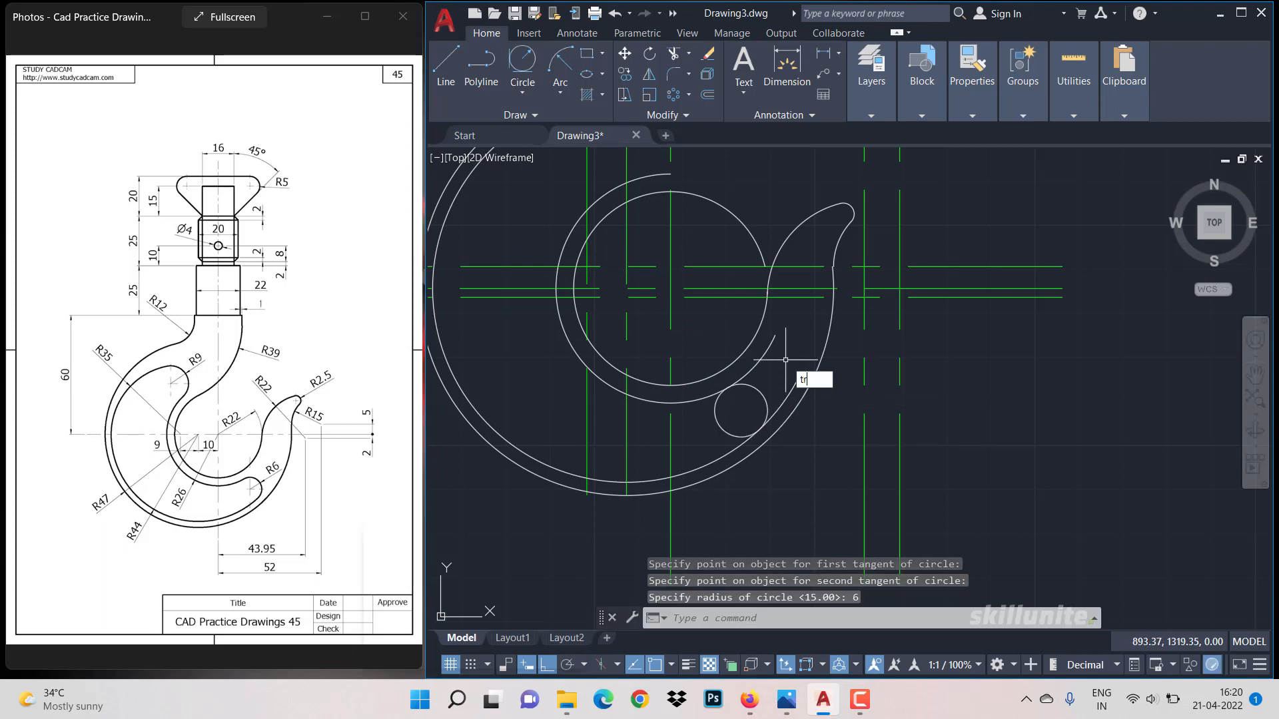
Trim the overhanging radius 26 and radius 44 ends and the inner part of the radius 6 circle to leave a rounded end.
{"action": "type", "text": "tr"}
{"action": "key", "text": "Return"}
{"action": "left_click", "coordinate": [756, 370]}
{"action": "left_click", "coordinate": [753, 369]}
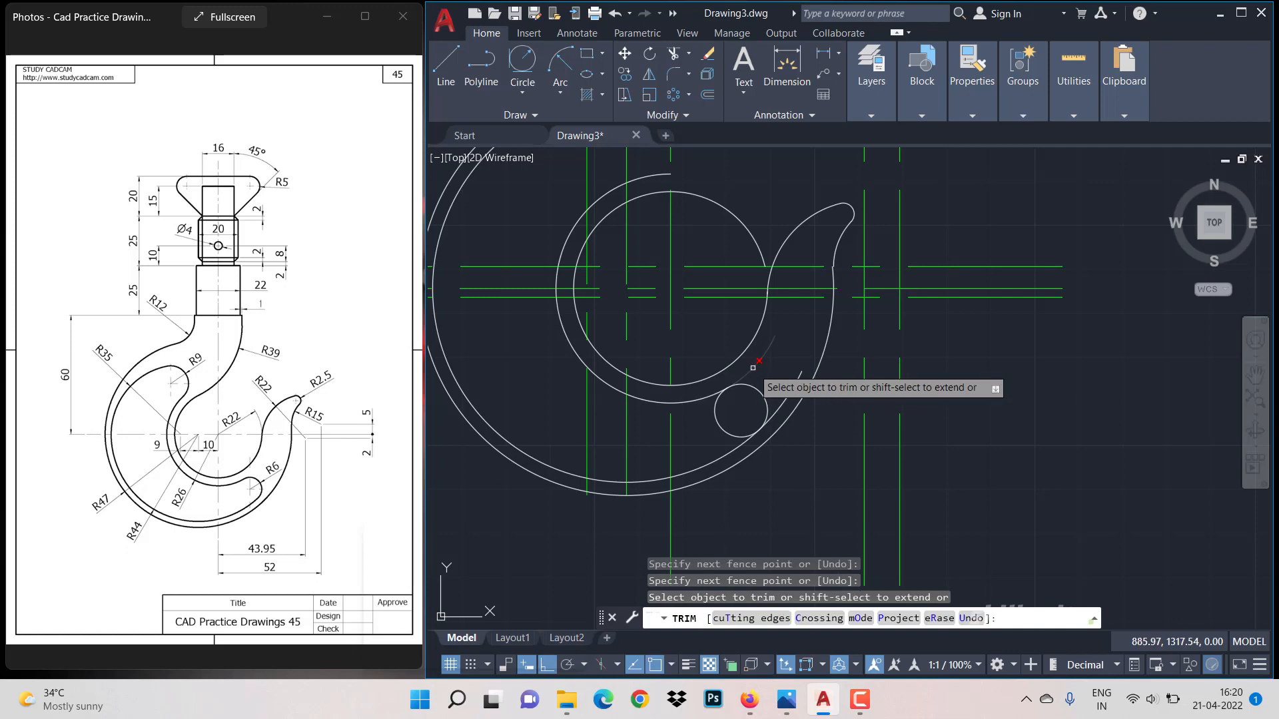
{"action": "left_click", "coordinate": [722, 424]}
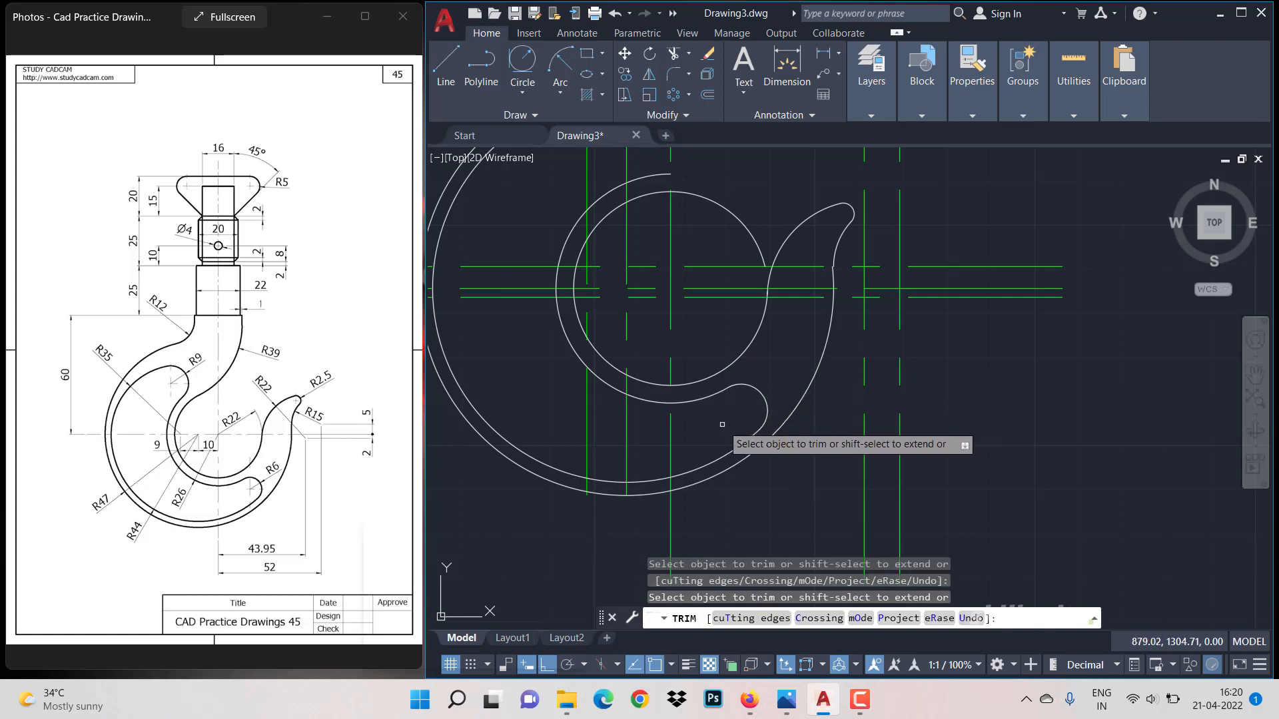
{"action": "scroll", "coordinate": [722, 424], "scroll_direction": "down", "scroll_amount": 3}
{"action": "scroll", "coordinate": [752, 379], "scroll_direction": "down", "scroll_amount": 1}
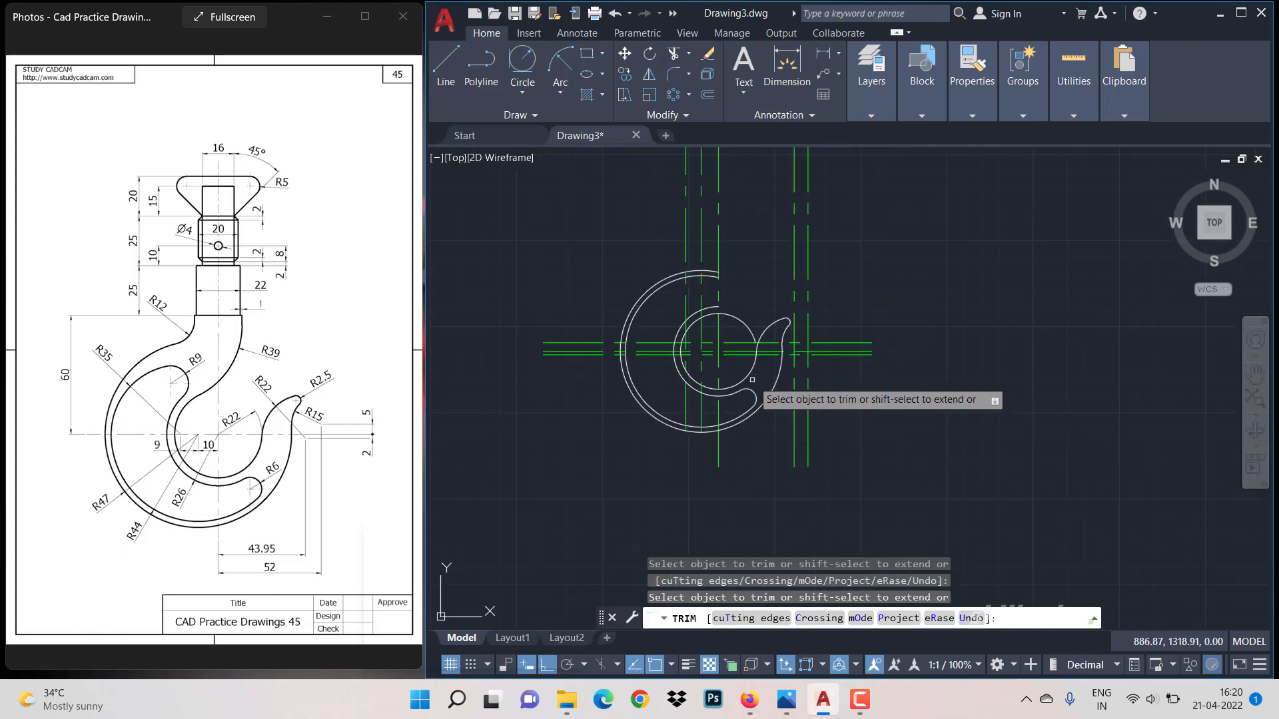
{"action": "key", "text": "Escape"}
Erase the two vertical construction lines beside the hook tip.
{"action": "scroll", "coordinate": [793, 300], "scroll_direction": "up", "scroll_amount": 2}
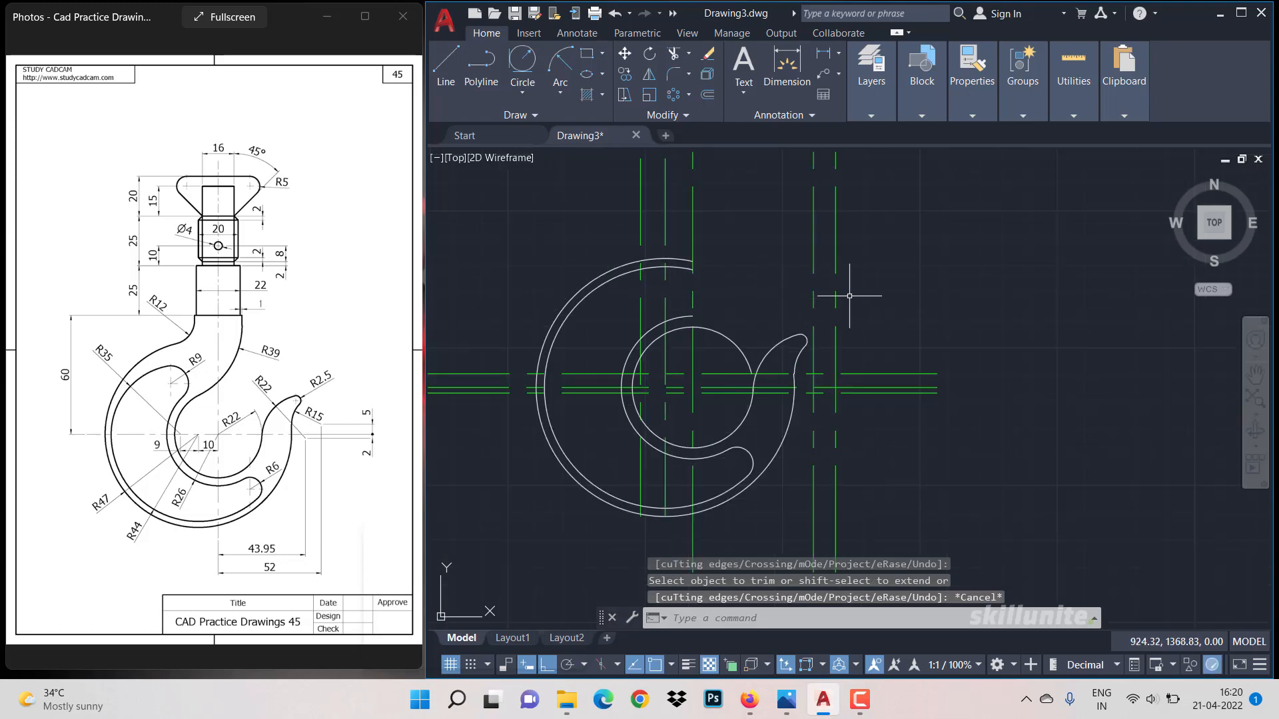
{"action": "scroll", "coordinate": [813, 347], "scroll_direction": "up", "scroll_amount": 1}
{"action": "scroll", "coordinate": [742, 348], "scroll_direction": "down", "scroll_amount": 3}
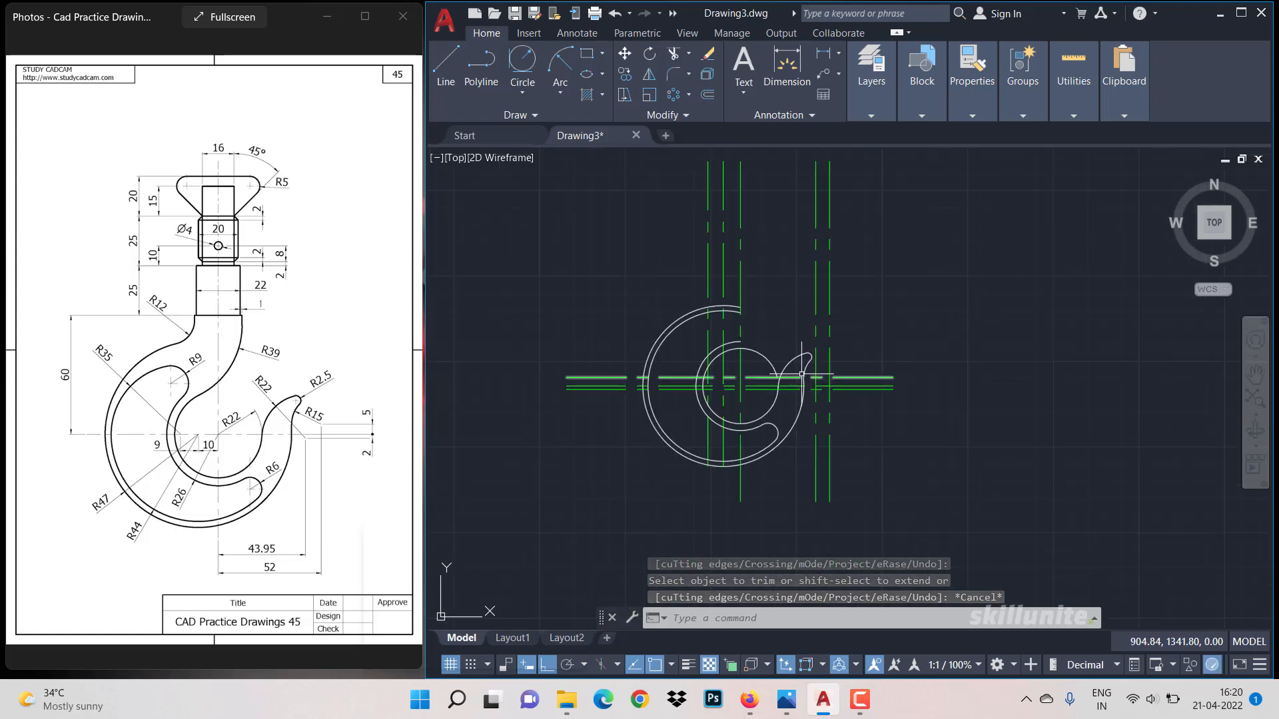
{"action": "scroll", "coordinate": [740, 348], "scroll_direction": "down", "scroll_amount": 1}
{"action": "scroll", "coordinate": [733, 340], "scroll_direction": "up", "scroll_amount": 3}
{"action": "scroll", "coordinate": [716, 326], "scroll_direction": "down", "scroll_amount": 3}
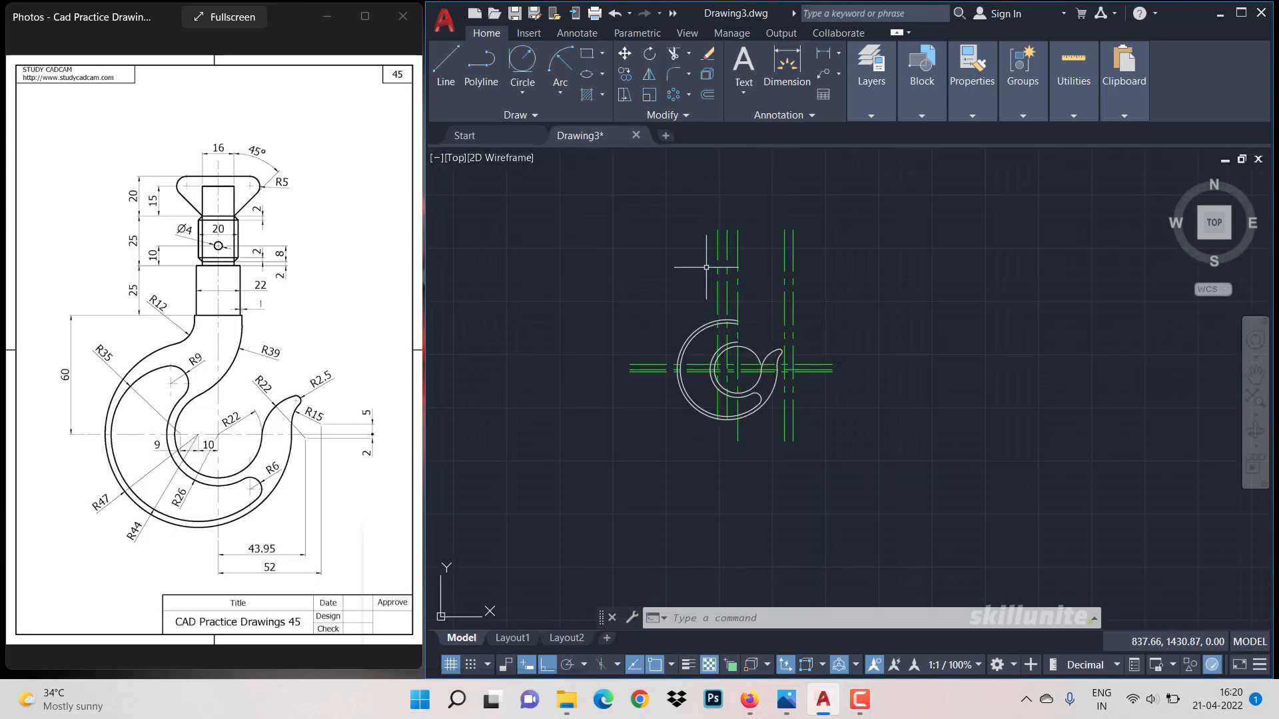
{"action": "scroll", "coordinate": [696, 263], "scroll_direction": "up", "scroll_amount": 3}
{"action": "left_click", "coordinate": [964, 376]}
{"action": "left_click", "coordinate": [891, 330]}
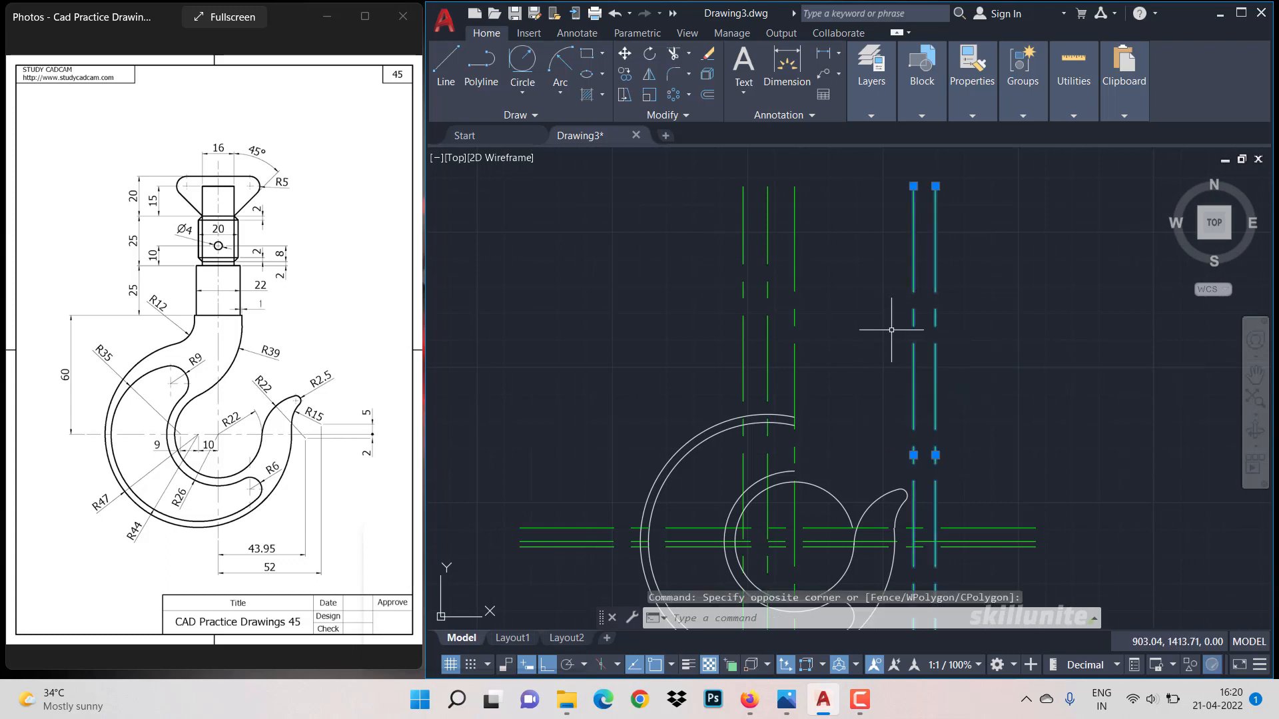
{"action": "key", "text": "Delete"}
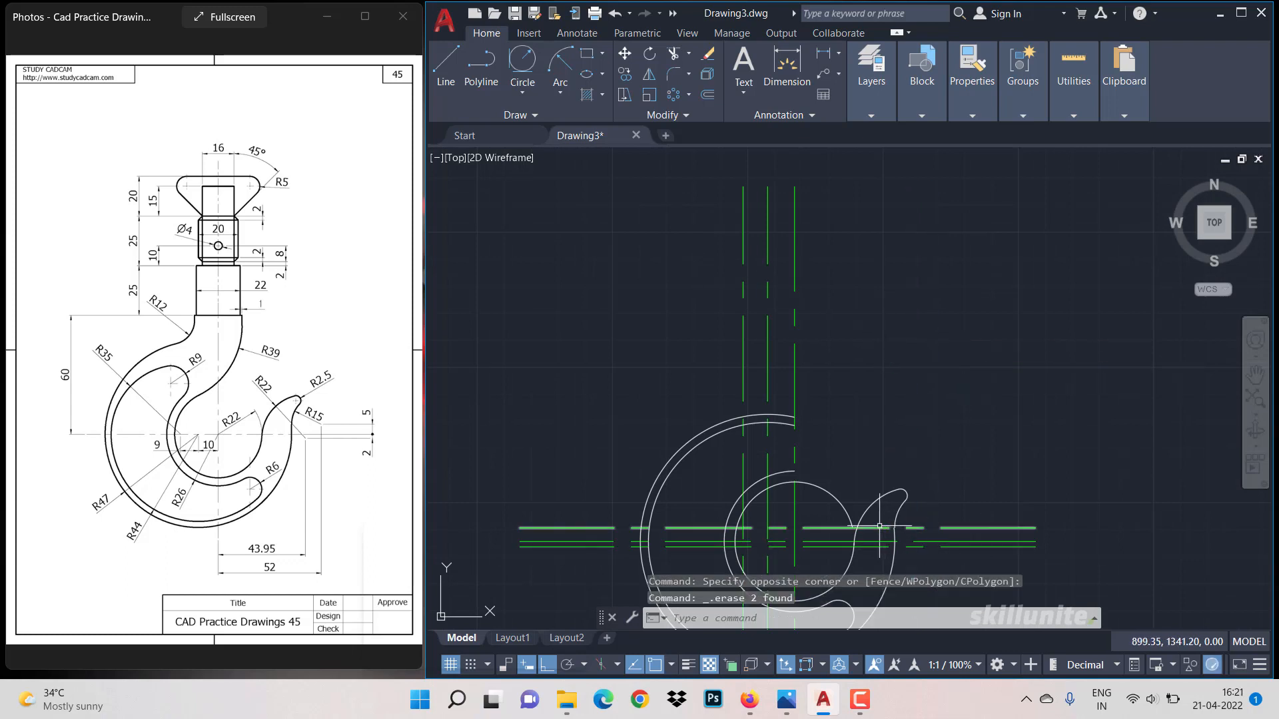
Erase the horizontal construction lines just below and above the main horizontal centreline.
{"action": "left_click", "coordinate": [1001, 547]}
{"action": "key", "text": "Delete"}
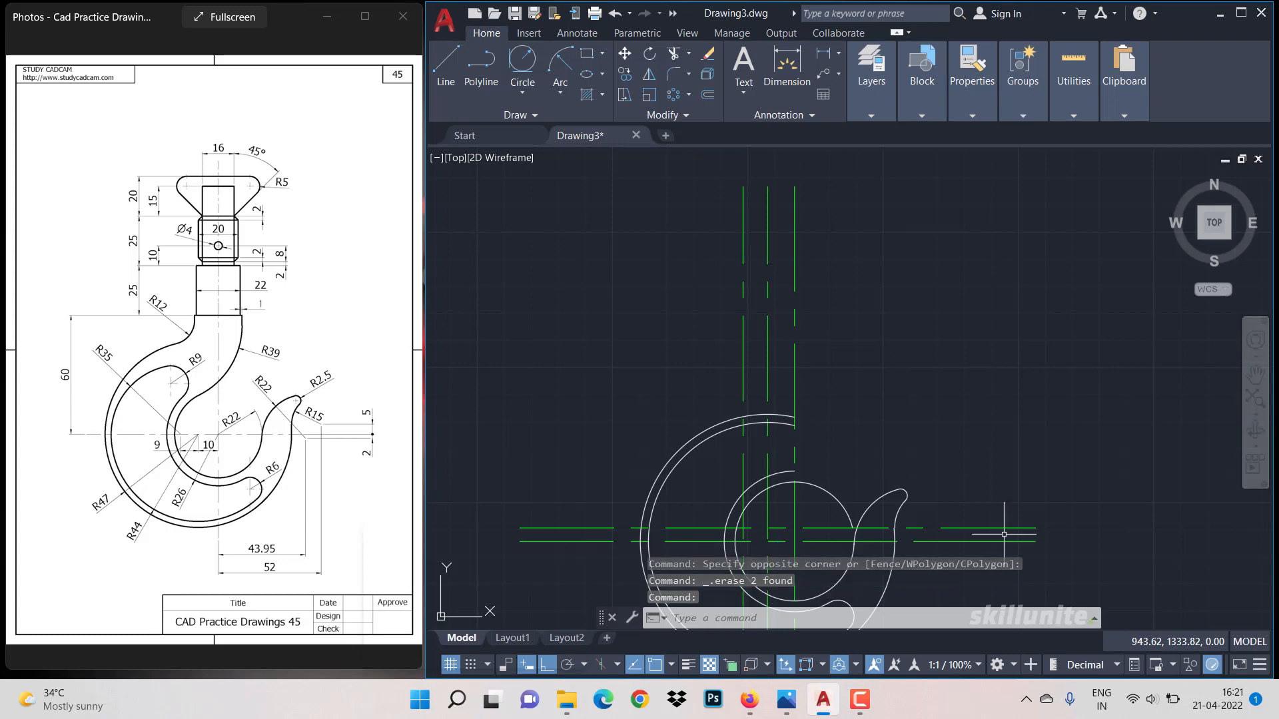
{"action": "left_click", "coordinate": [1006, 523]}
{"action": "left_click", "coordinate": [979, 539]}
{"action": "key", "text": "Delete"}
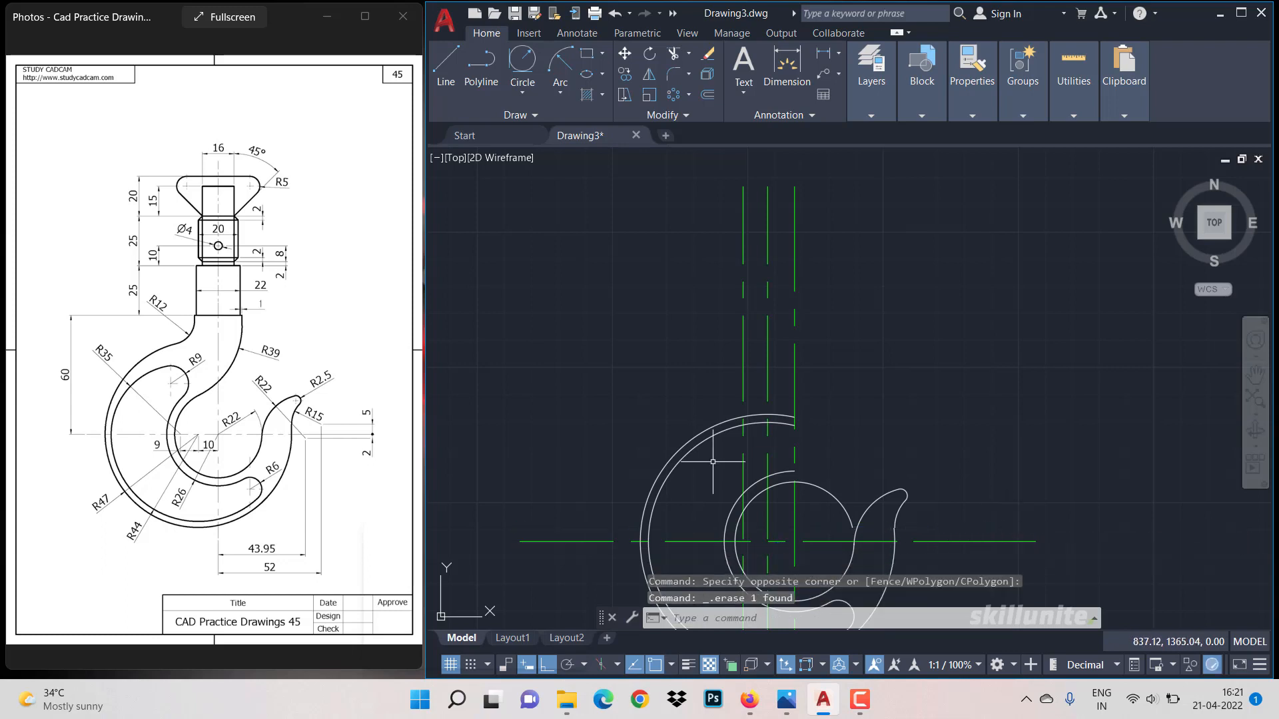
Erase the two vertical construction lines to the left of the main vertical centreline.
{"action": "left_click", "coordinate": [781, 467]}
{"action": "left_click", "coordinate": [726, 455]}
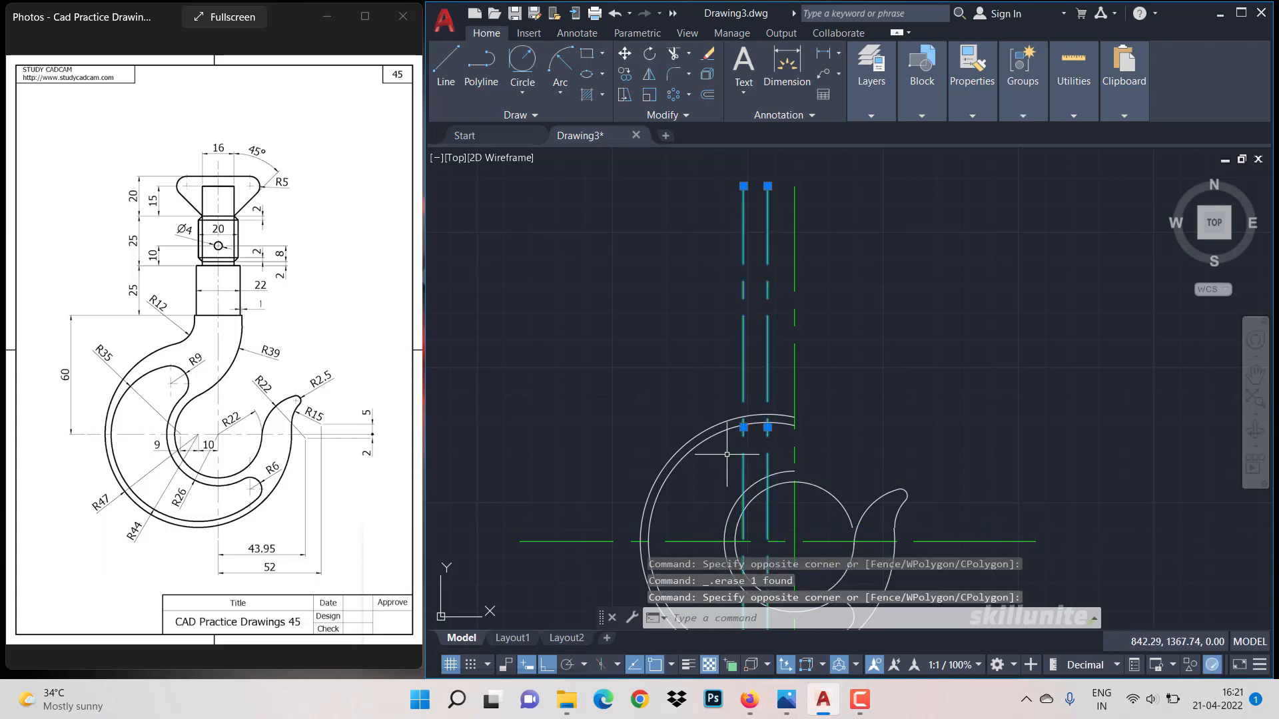
{"action": "key", "text": "Delete"}
{"action": "scroll", "coordinate": [759, 436], "scroll_direction": "down", "scroll_amount": 2}
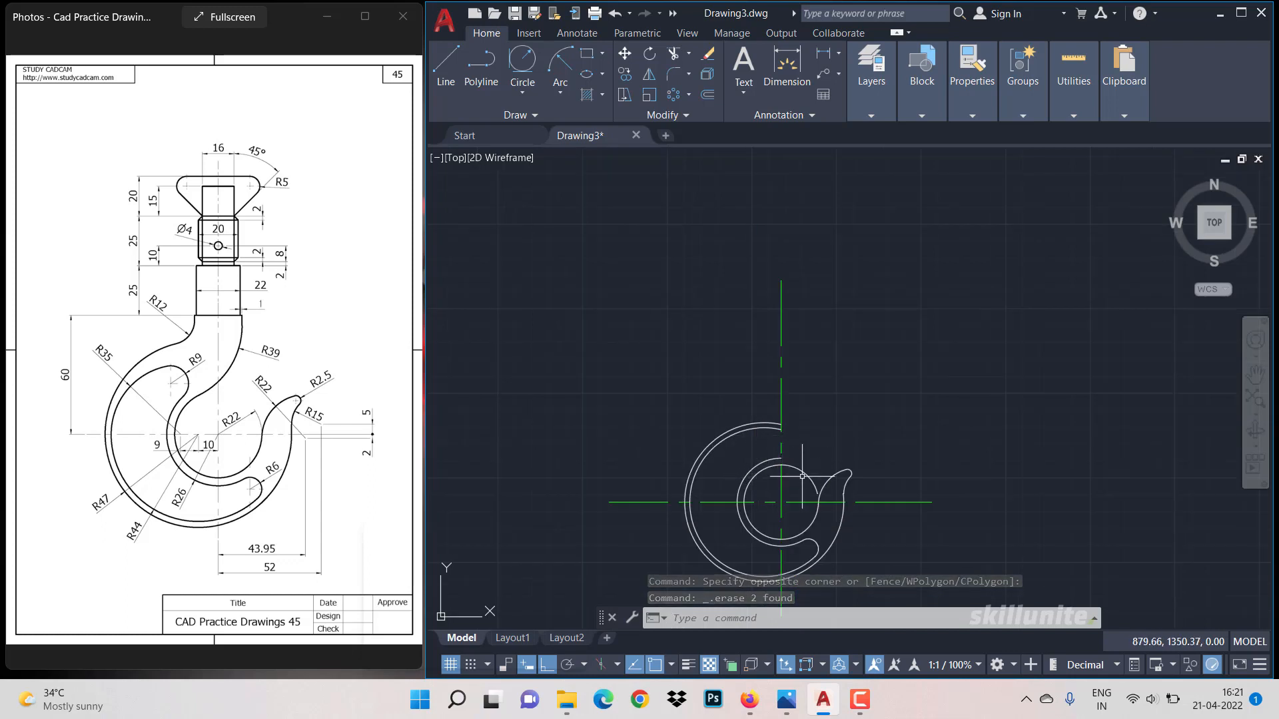
Offset the horizontal centreline upward by 60 to mark the base of the shank.
{"action": "scroll", "coordinate": [803, 477], "scroll_direction": "up", "scroll_amount": 2}
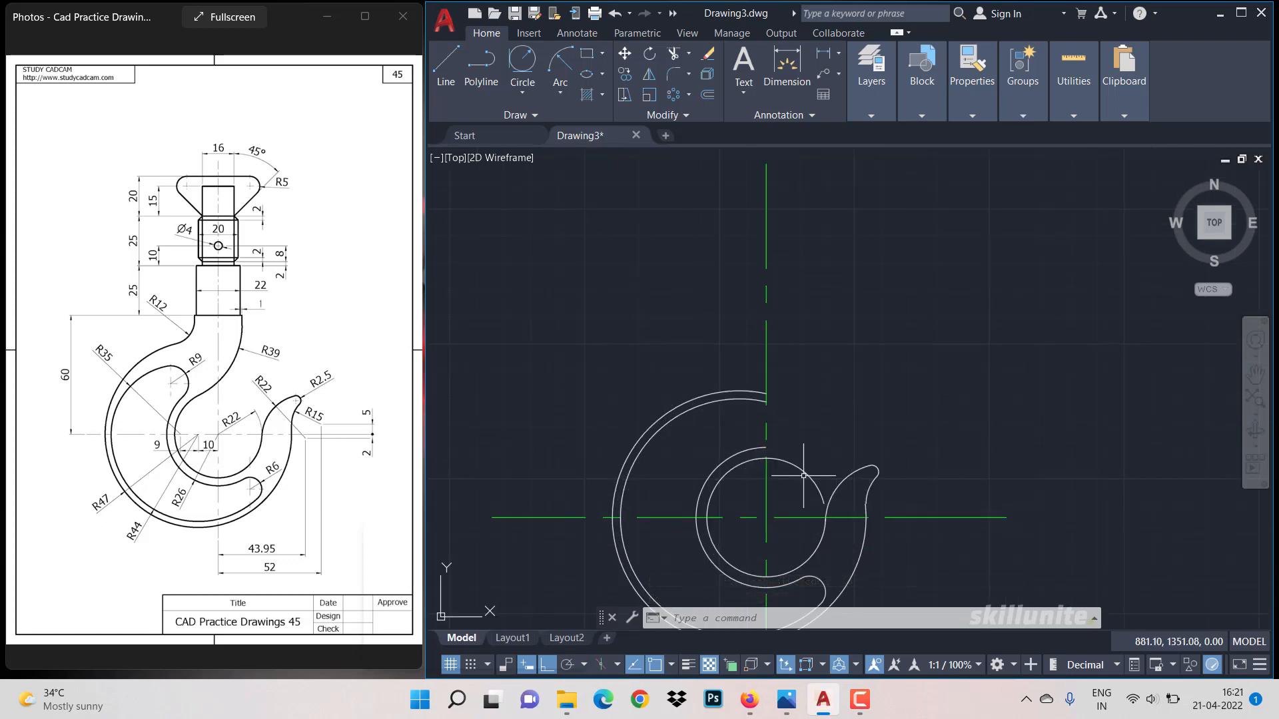
{"action": "scroll", "coordinate": [804, 475], "scroll_direction": "down", "scroll_amount": 2}
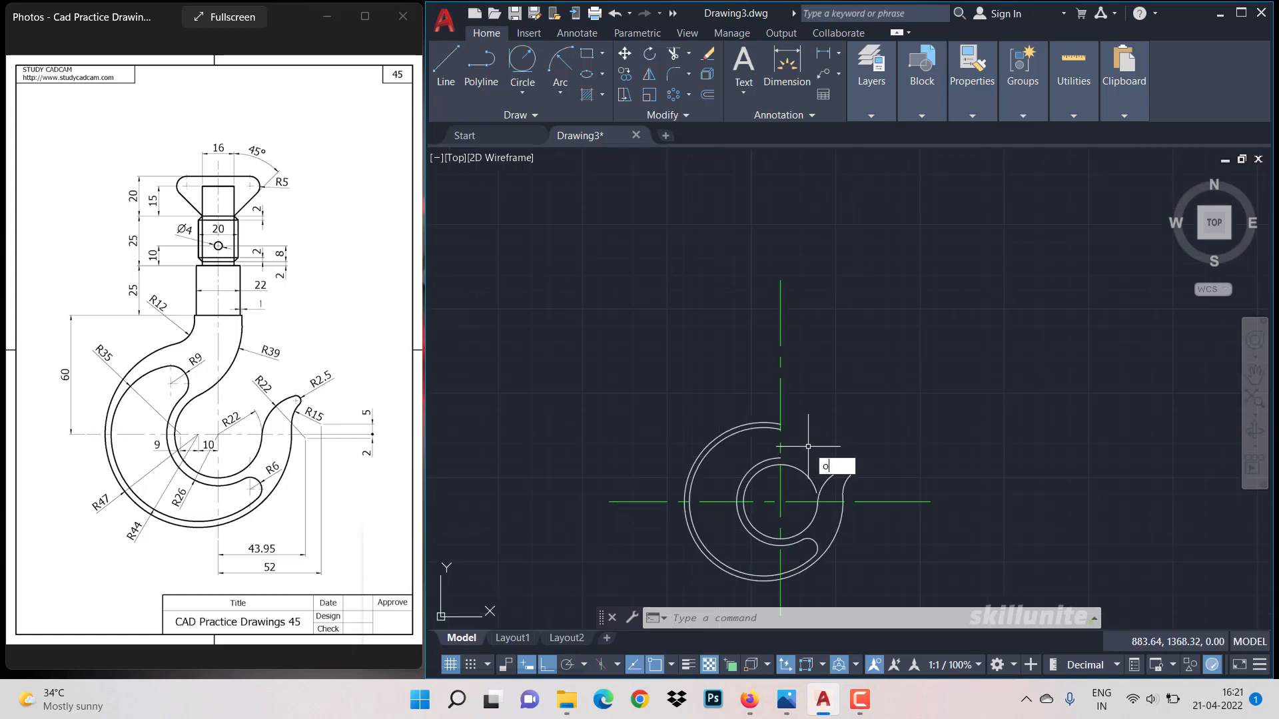
{"action": "key", "text": "Return"}
{"action": "type", "text": "60"}
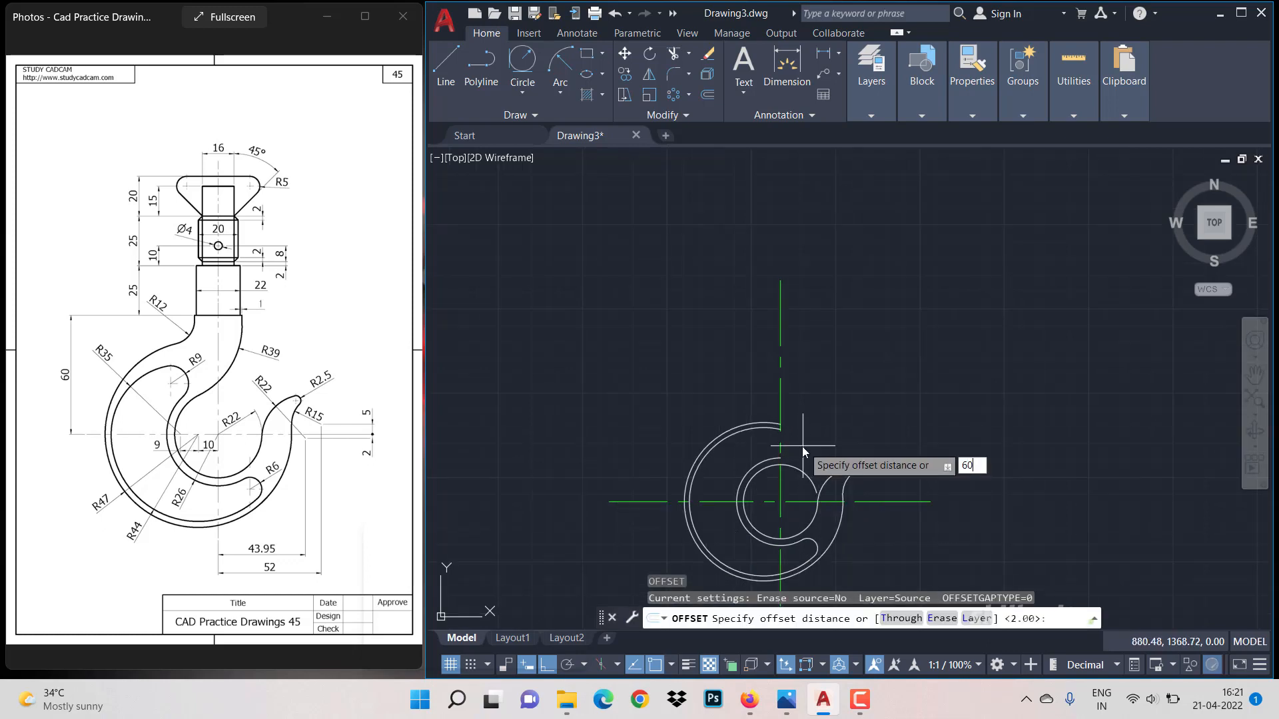
{"action": "key", "text": "Return"}
{"action": "left_click", "coordinate": [765, 501]}
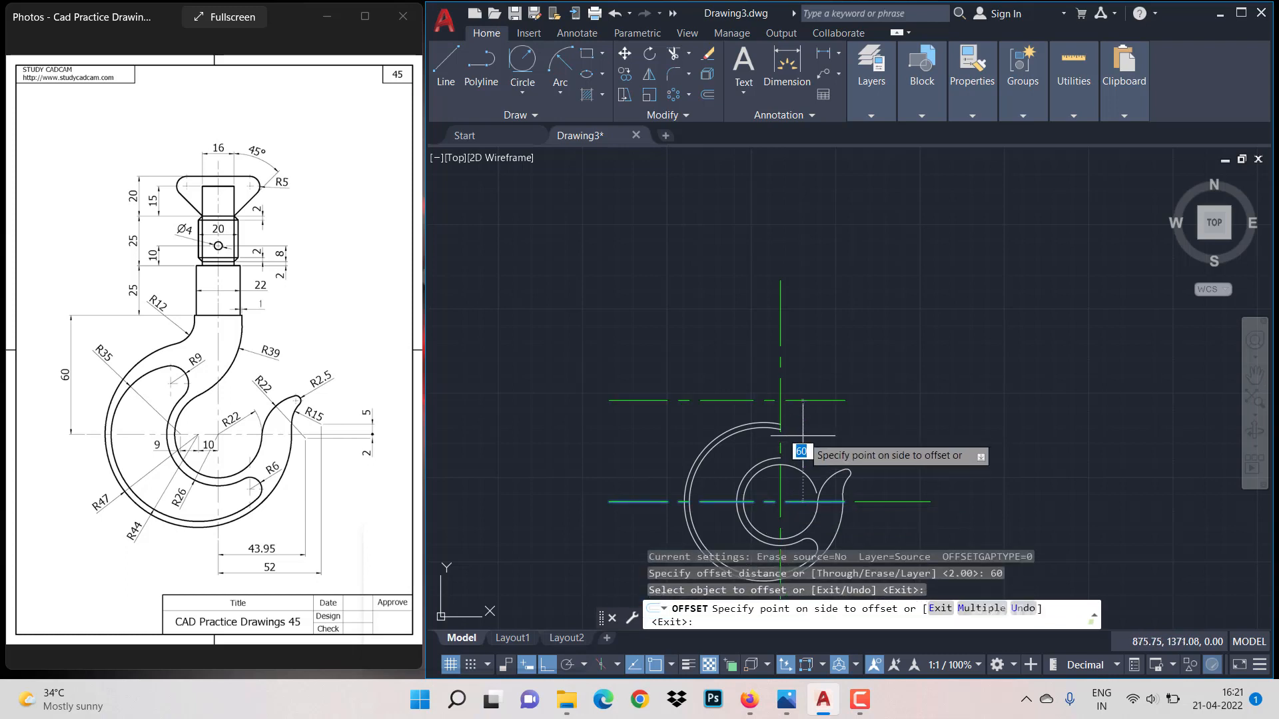
{"action": "left_click", "coordinate": [806, 439]}
{"action": "key", "text": "Escape"}
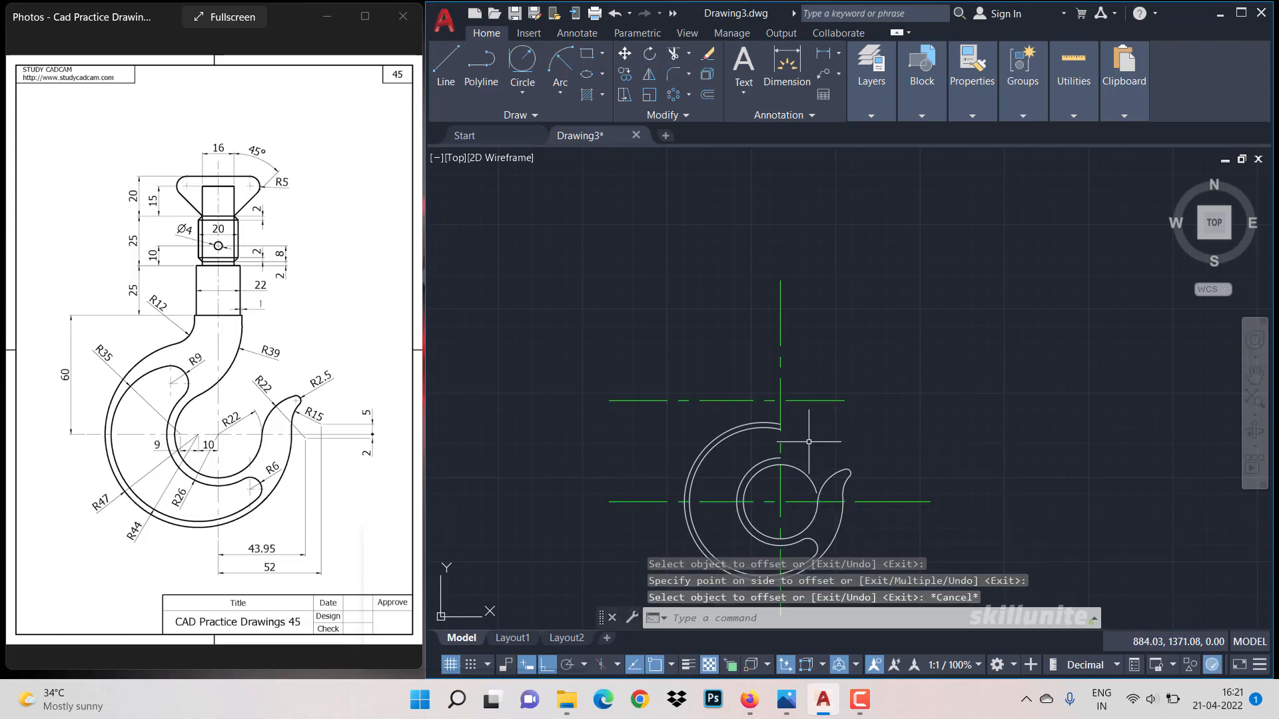
Draw the shank's right half from the upper centreline intersection: 11 right, 25 up, and back to the vertical centreline.
{"action": "left_click", "coordinate": [455, 83]}
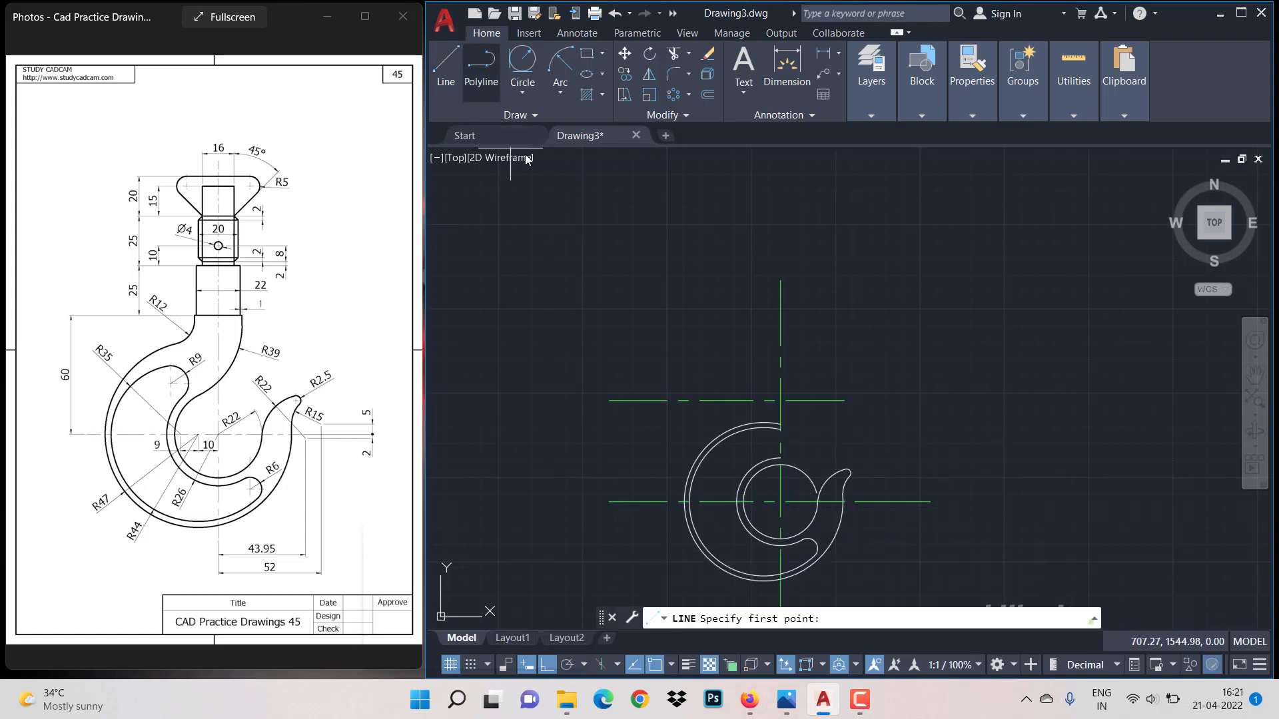
{"action": "scroll", "coordinate": [787, 361], "scroll_direction": "up", "scroll_amount": 2}
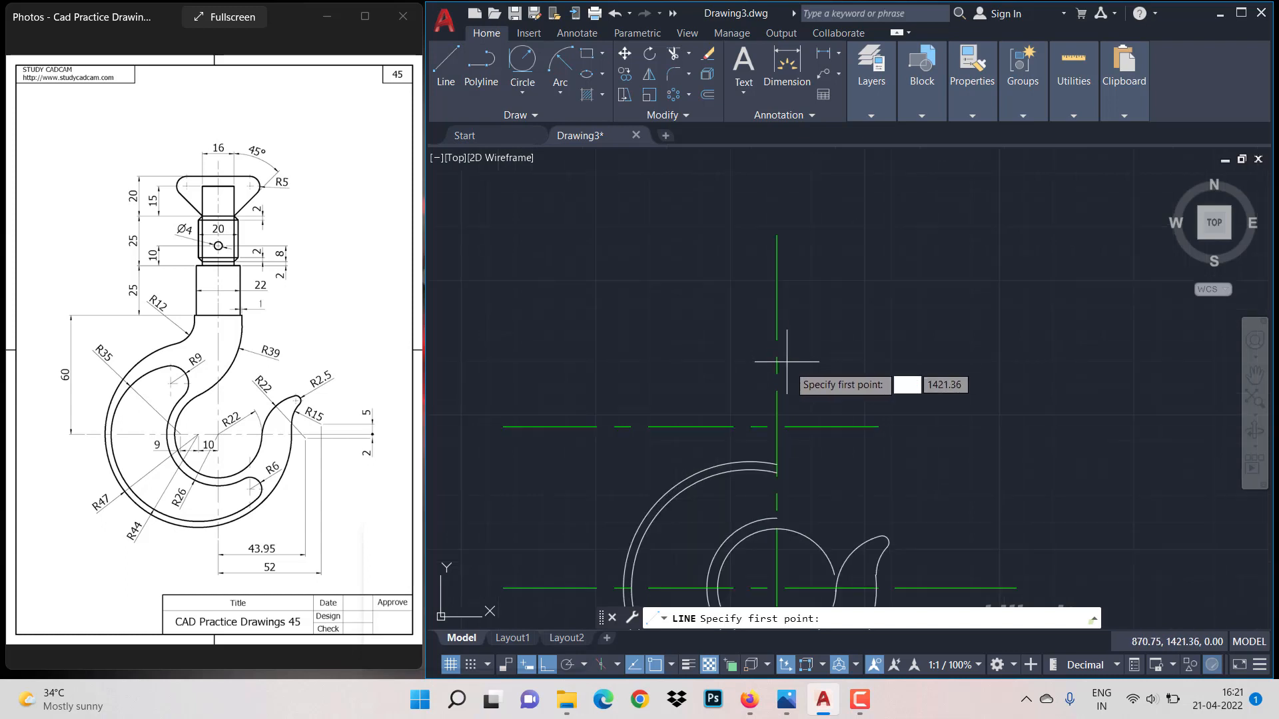
{"action": "left_click", "coordinate": [776, 426]}
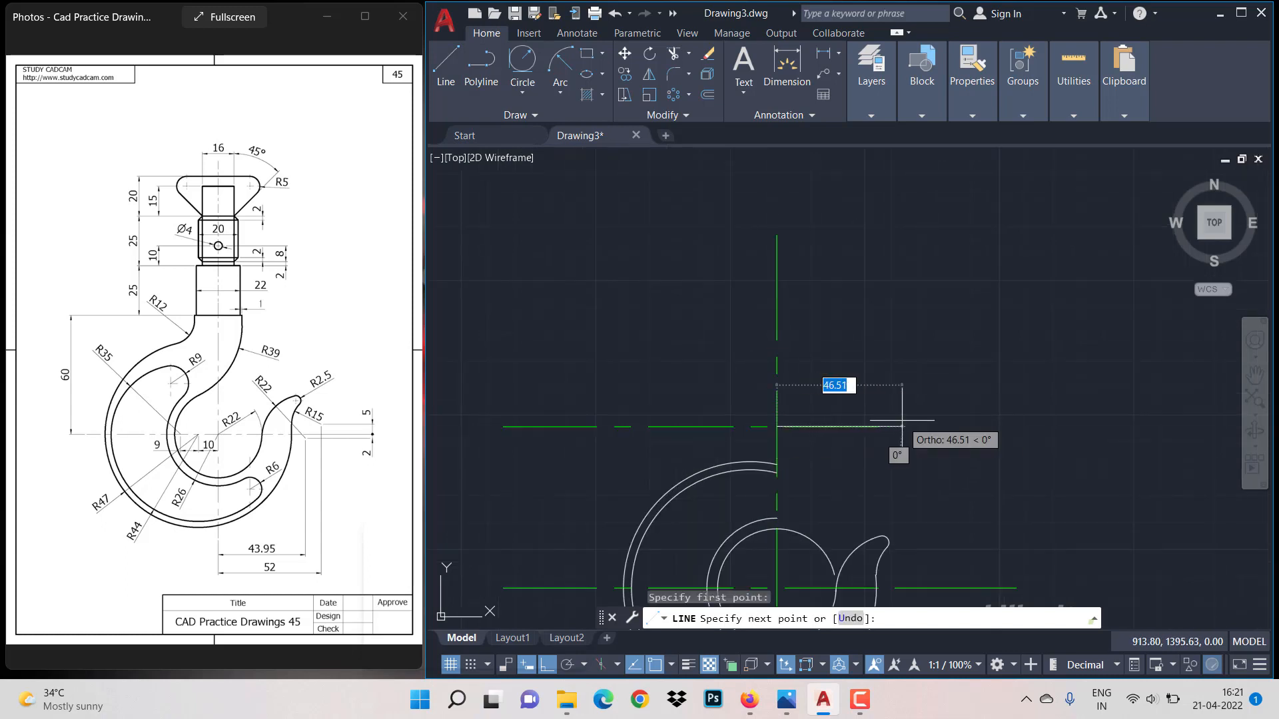
{"action": "type", "text": "11"}
{"action": "key", "text": "Return"}
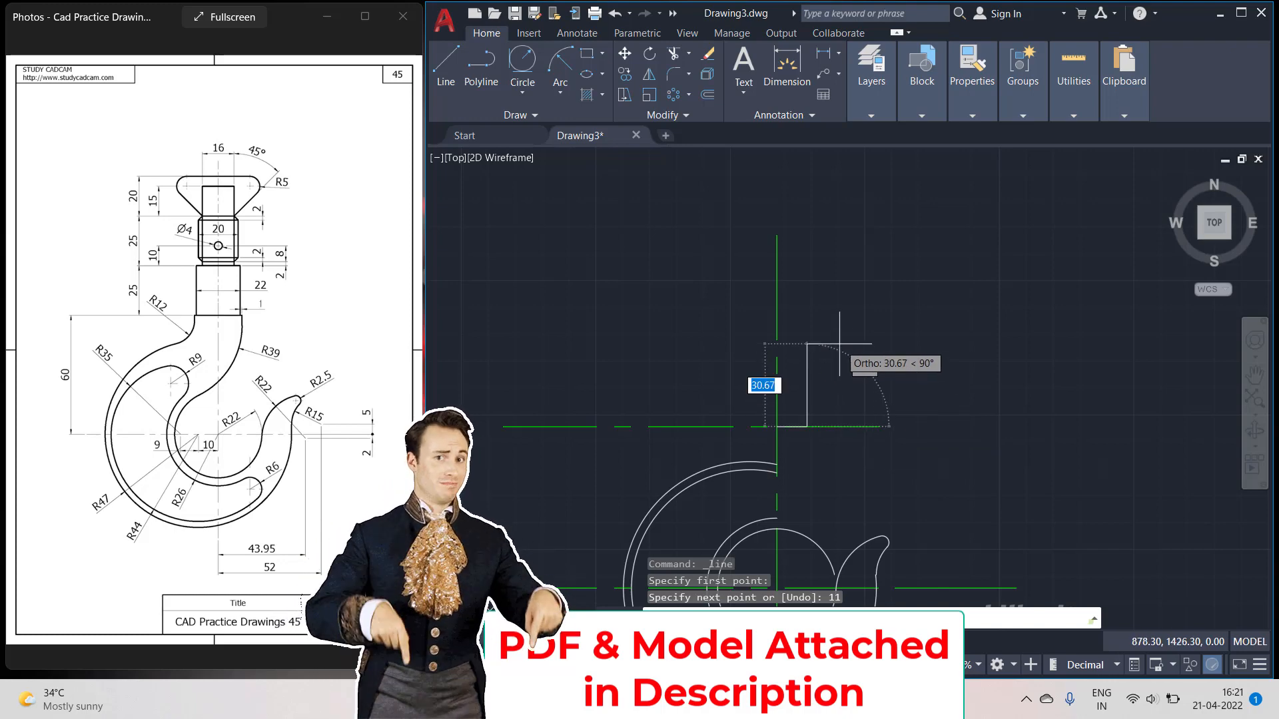
{"action": "type", "text": "25"}
{"action": "key", "text": "Return"}
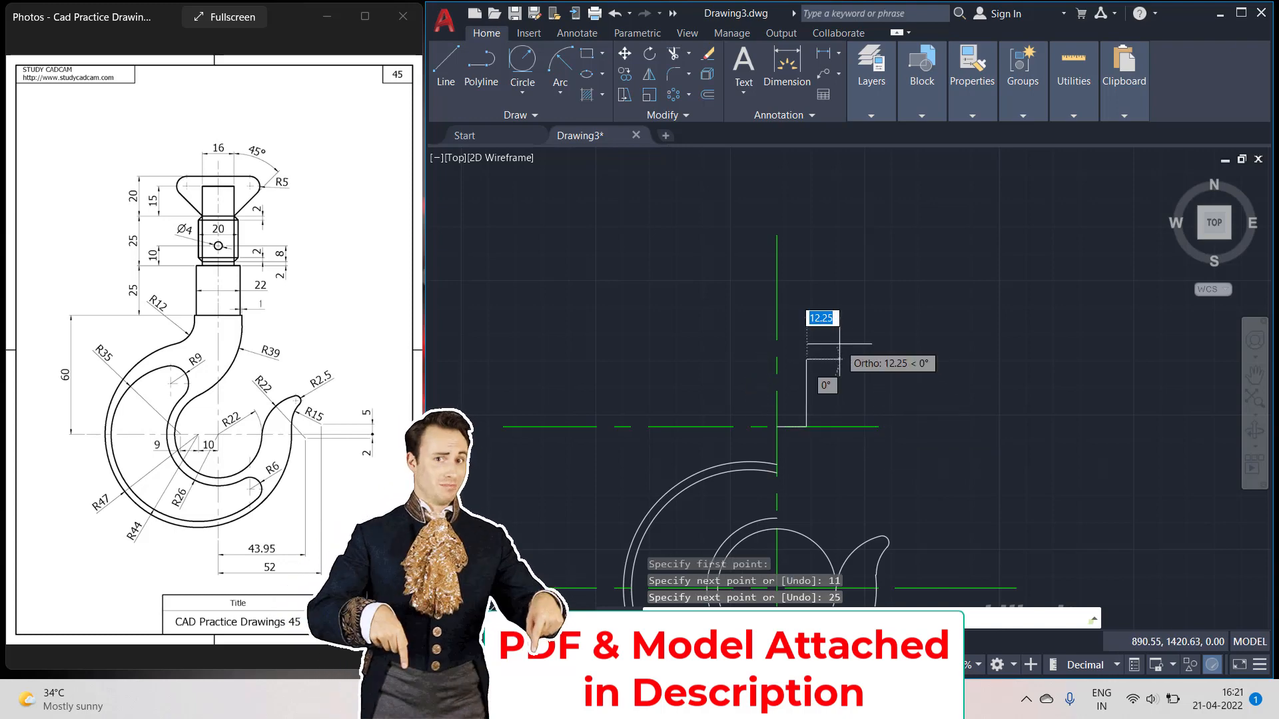
{"action": "left_click", "coordinate": [776, 360]}
{"action": "key", "text": "Return"}
Offset the shank's top edge upward by 2, and offset the resulting line upward by another 2.
{"action": "scroll", "coordinate": [809, 343], "scroll_direction": "up", "scroll_amount": 2}
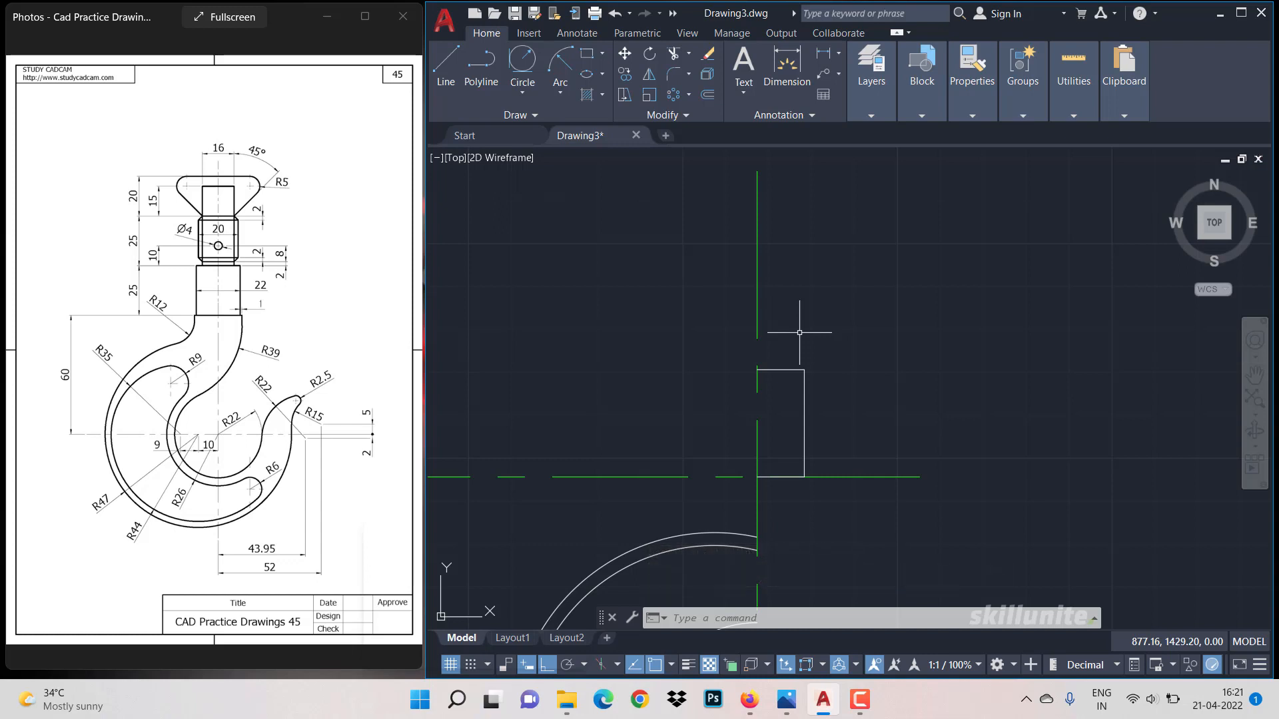
{"action": "type", "text": "o"}
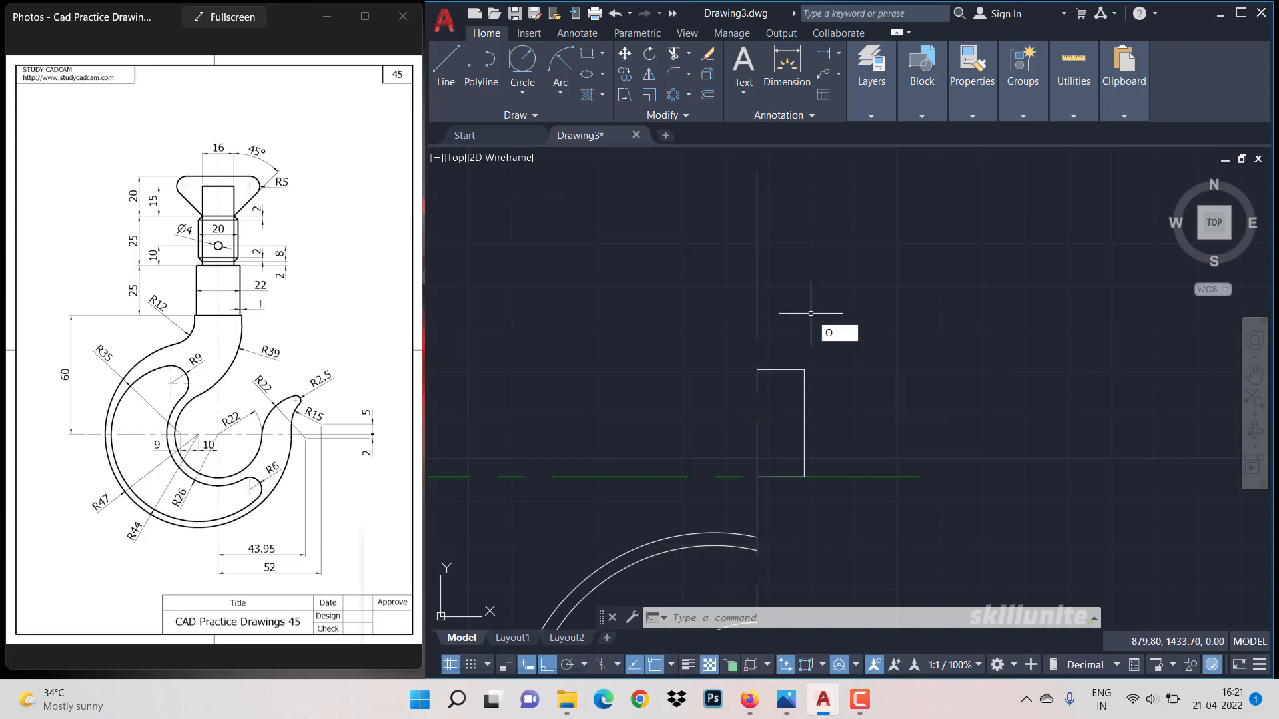
{"action": "key", "text": "Return"}
{"action": "key", "text": "Return"}
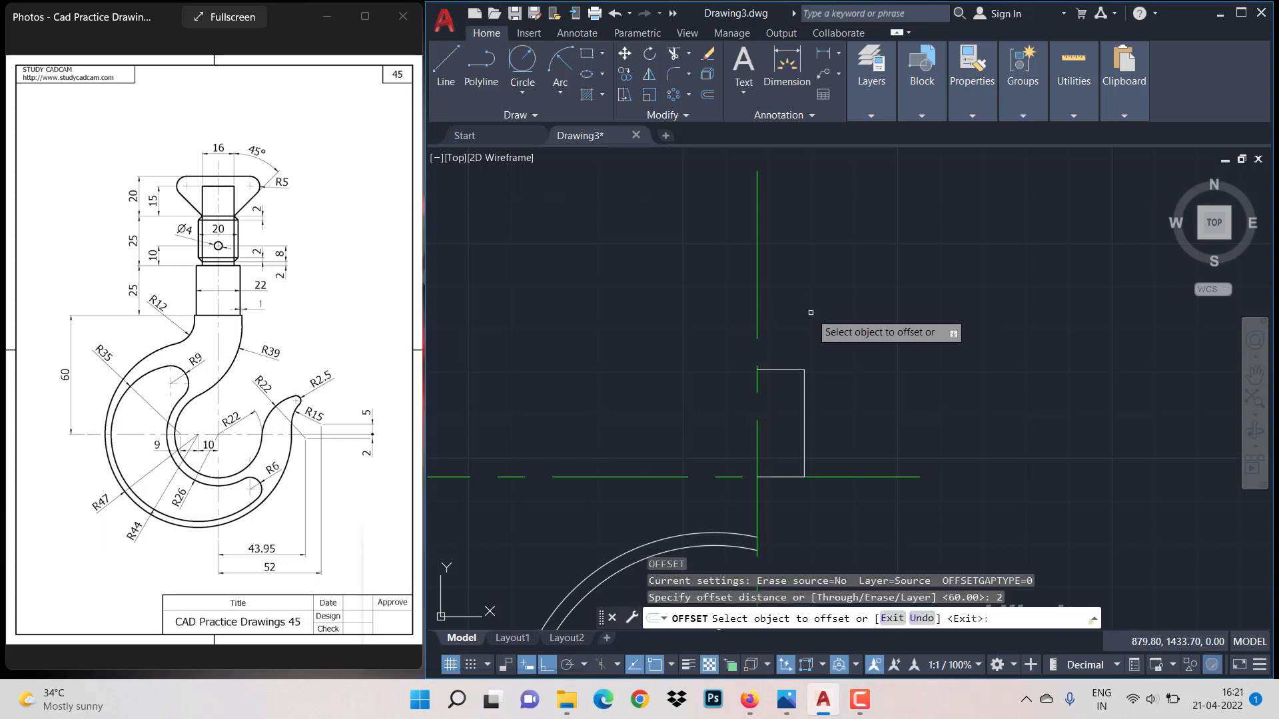
{"action": "left_click", "coordinate": [776, 369]}
{"action": "left_click", "coordinate": [771, 358]}
{"action": "left_click", "coordinate": [772, 361]}
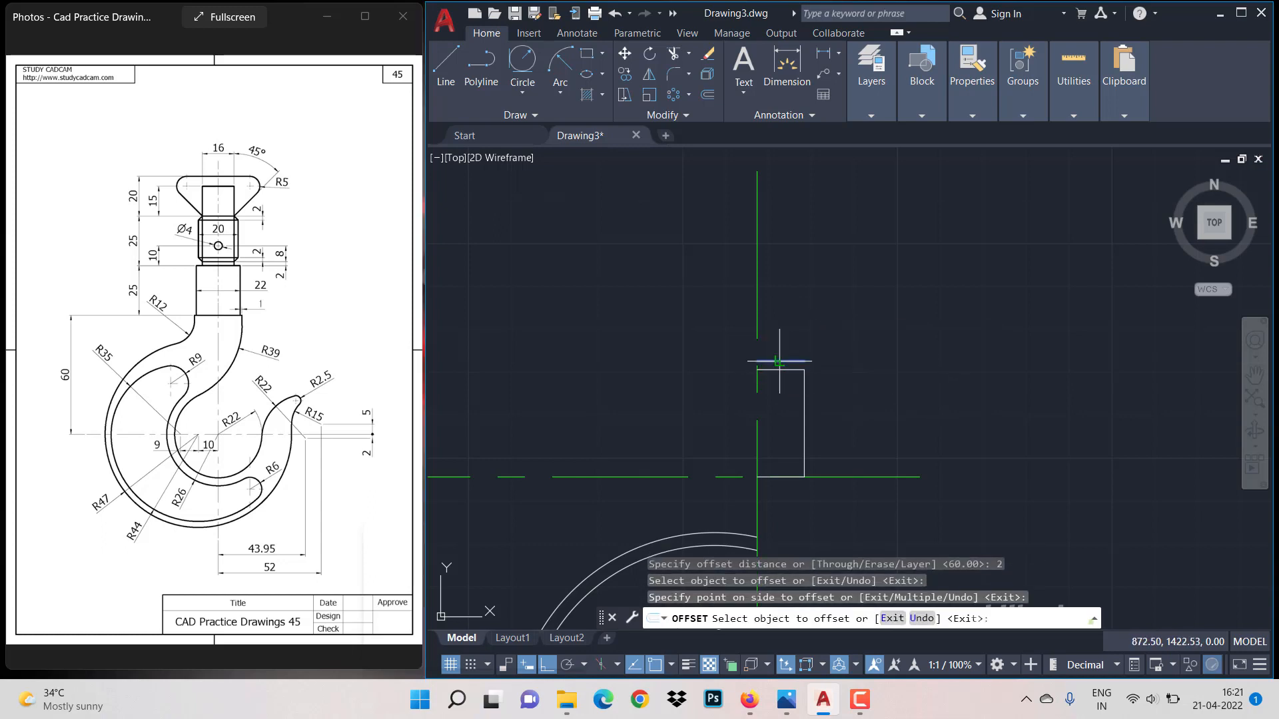
{"action": "left_click", "coordinate": [778, 349]}
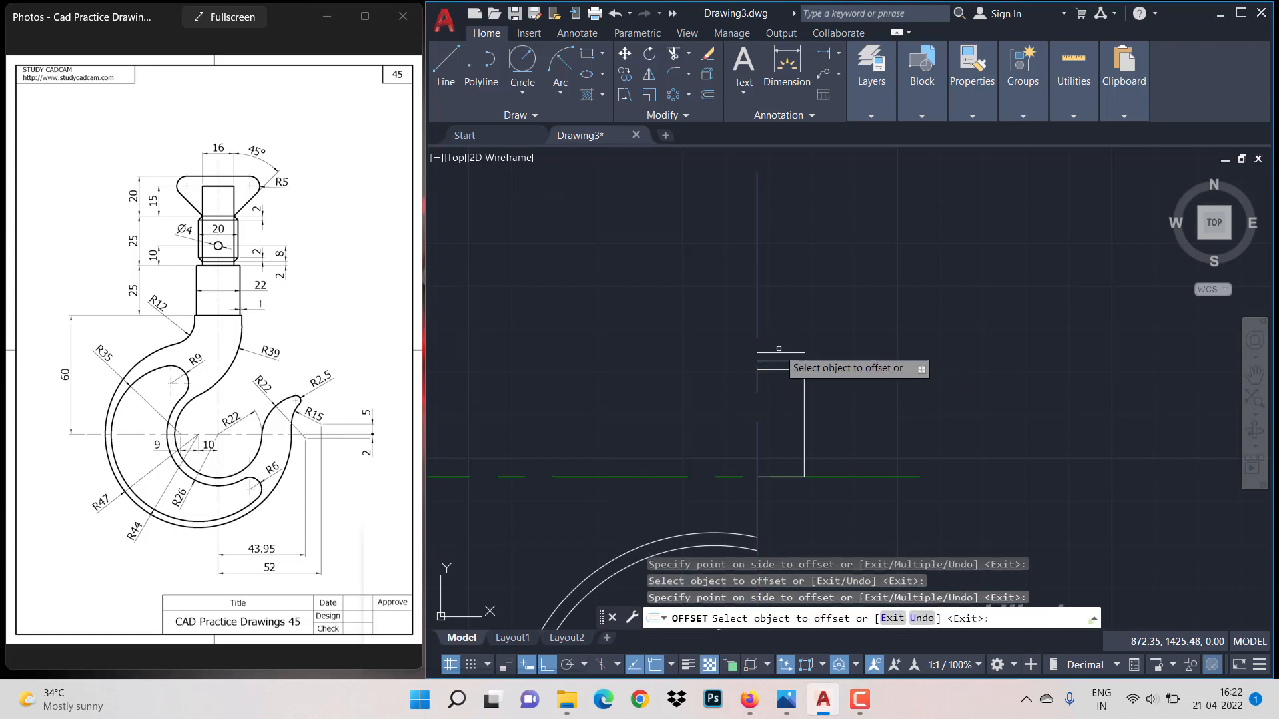
{"action": "key", "text": "Return"}
Offset the vertical centreline to the right by 8.
{"action": "type", "text": "o"}
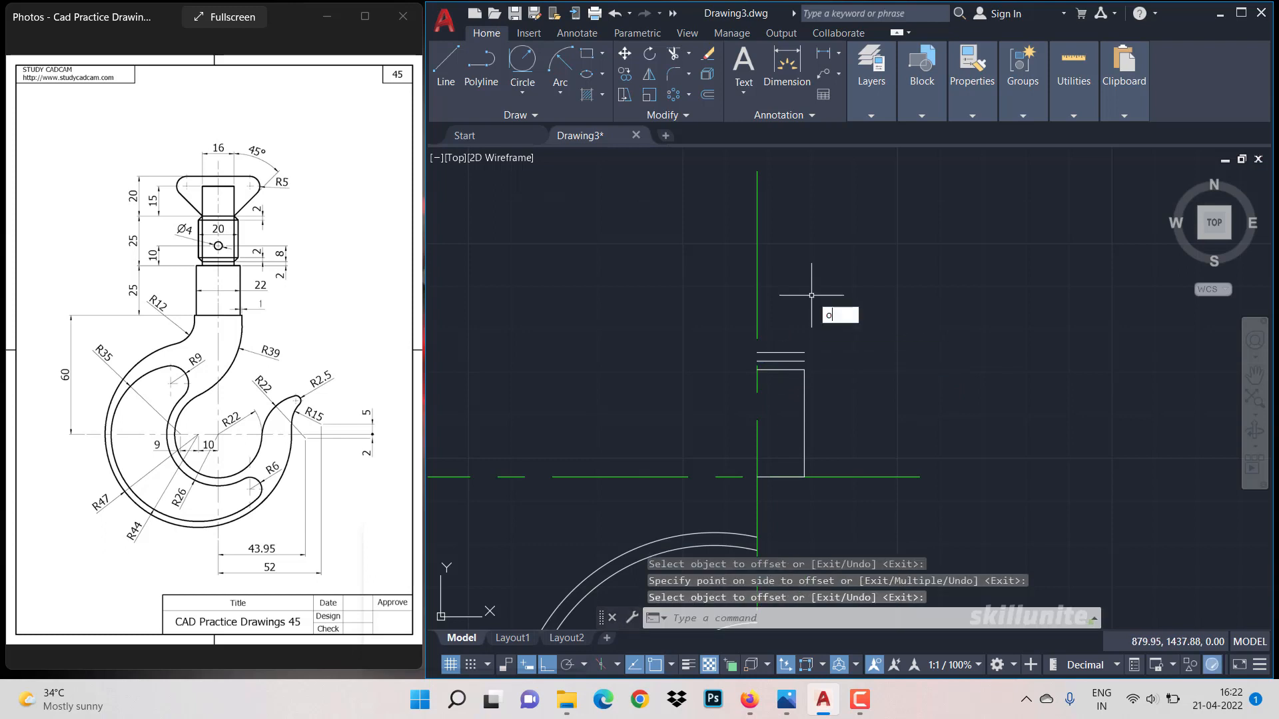
{"action": "key", "text": "Return"}
{"action": "type", "text": "8"}
{"action": "key", "text": "Return"}
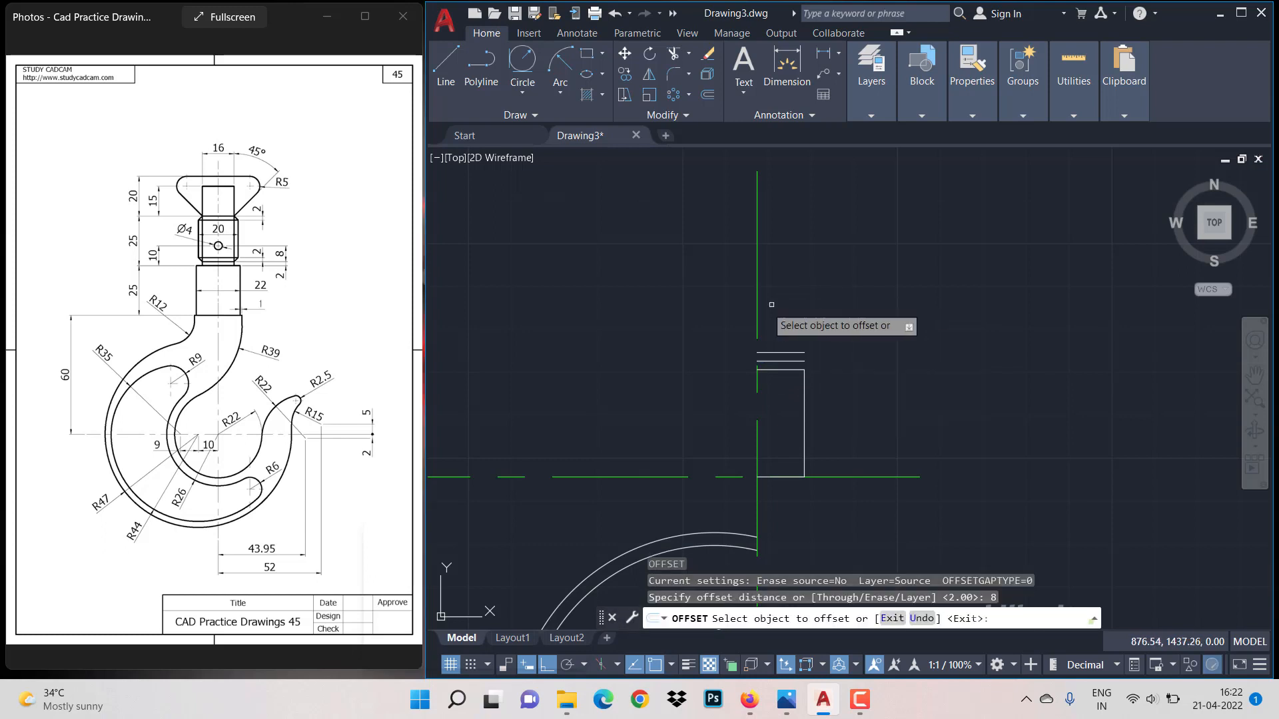
{"action": "left_click", "coordinate": [756, 313]}
{"action": "left_click", "coordinate": [781, 303]}
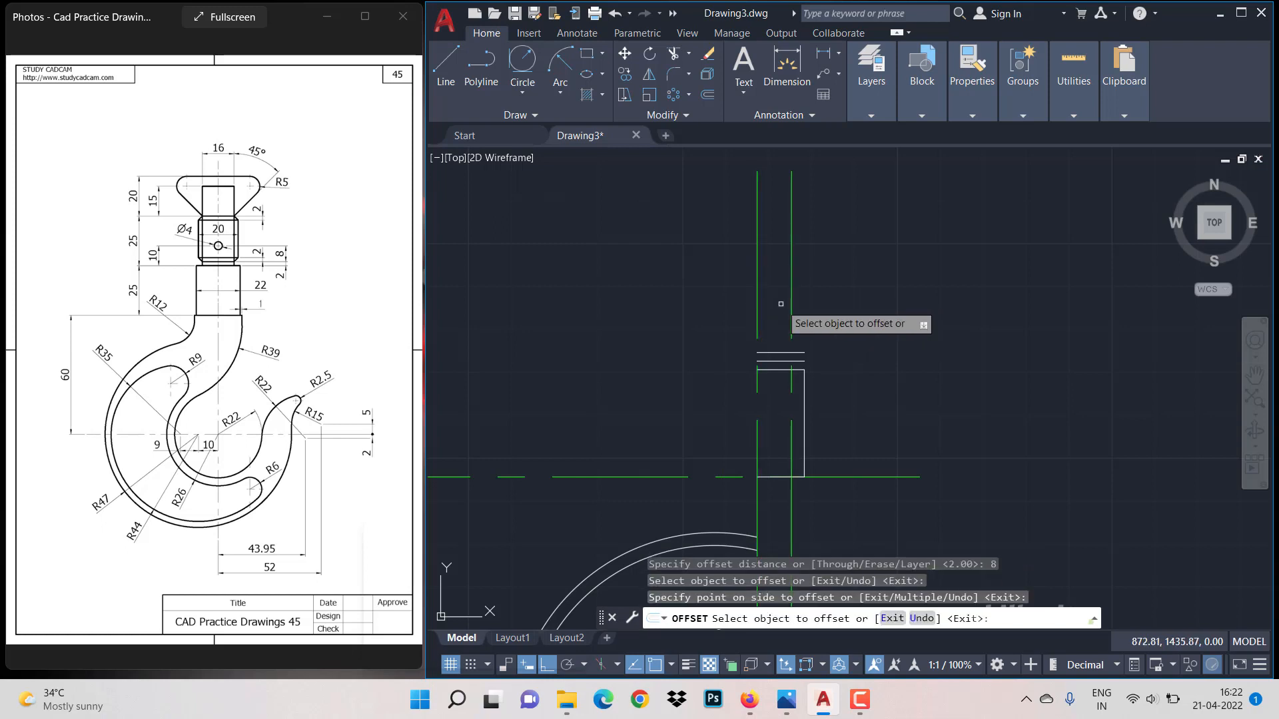
{"action": "key", "text": "Escape"}
{"action": "left_click", "coordinate": [439, 82]}
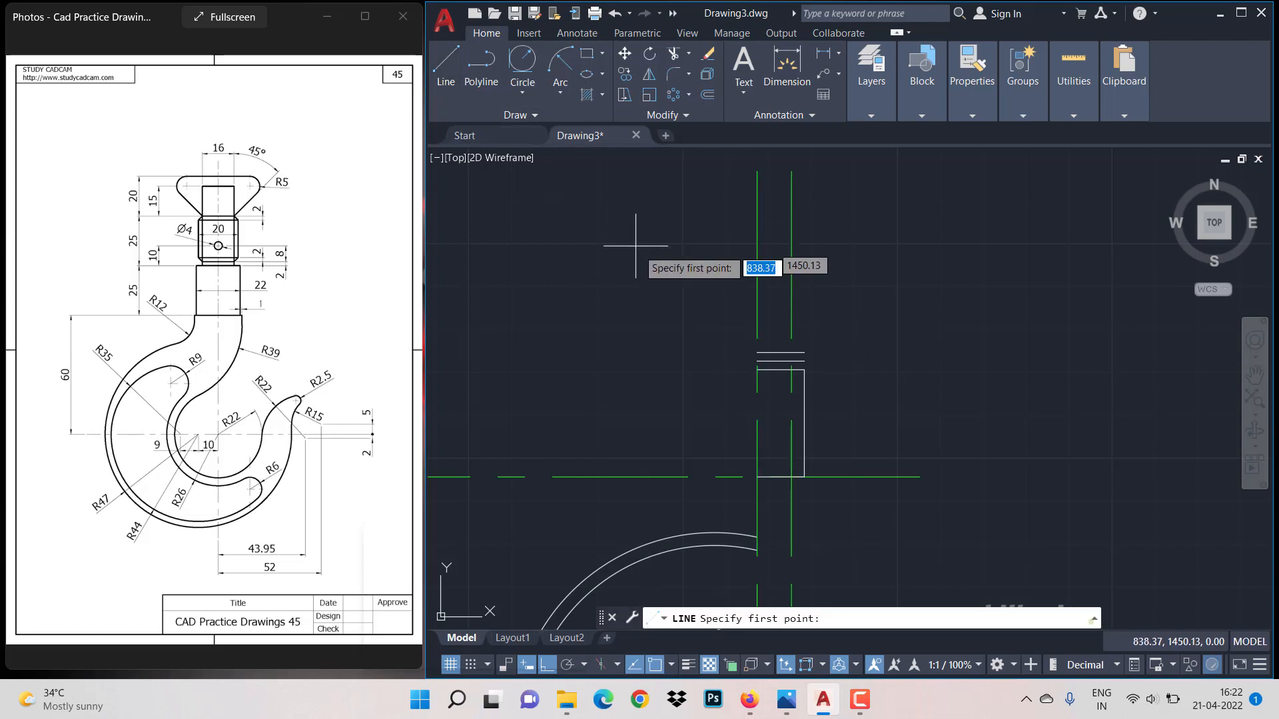
{"action": "key", "text": "Escape"}
Offset the top edge of the 11 by 25 shank half upward by 25.
{"action": "type", "text": "O"}
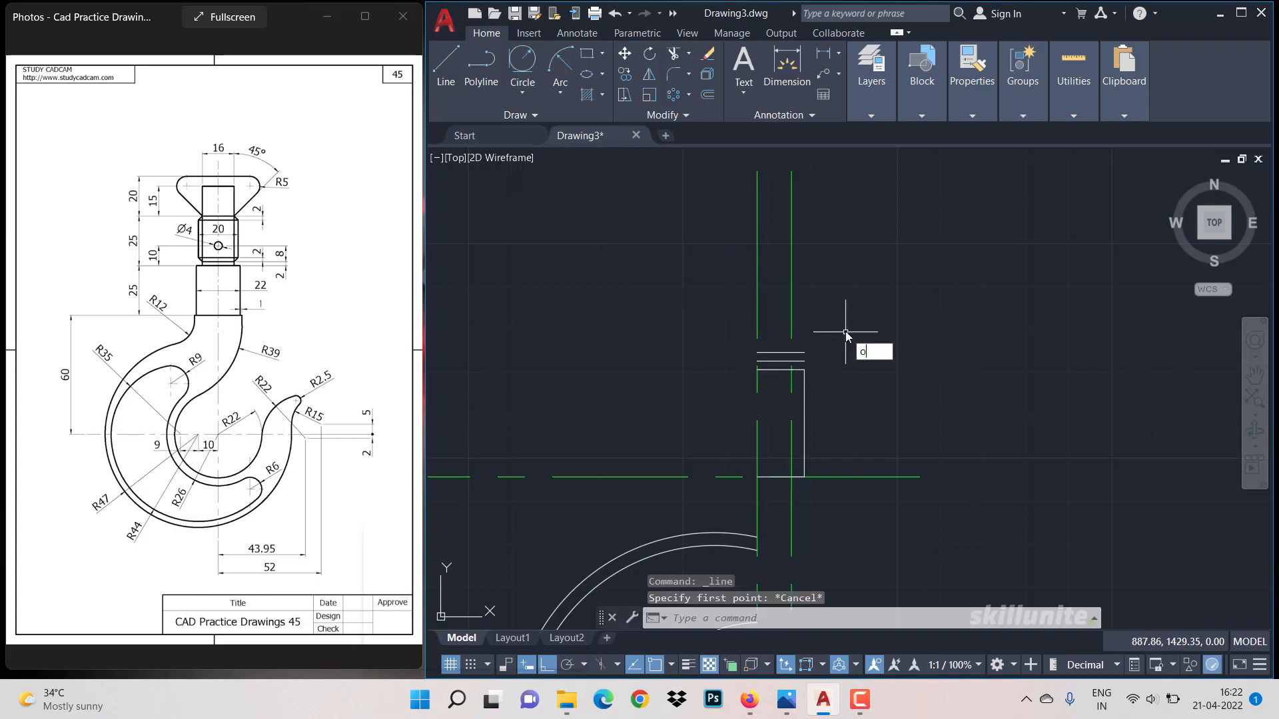
{"action": "key", "text": "Return"}
{"action": "type", "text": "25"}
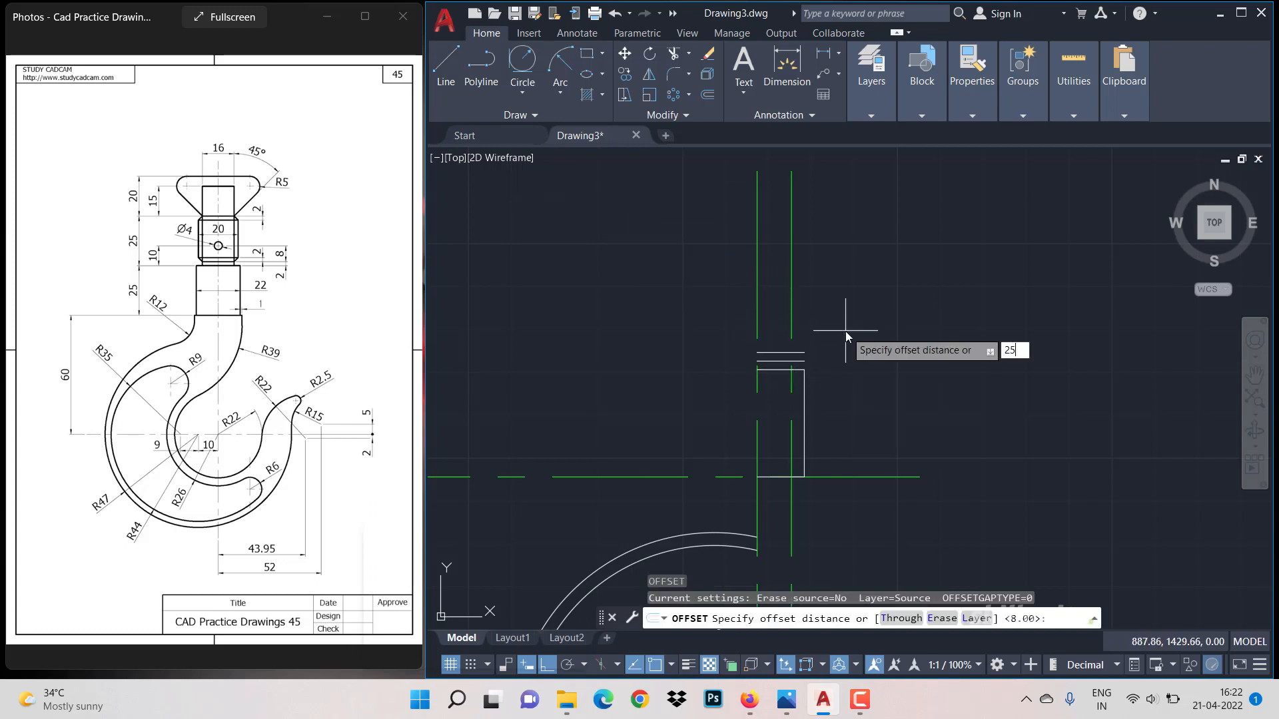
{"action": "key", "text": "Return"}
{"action": "left_click", "coordinate": [776, 371]}
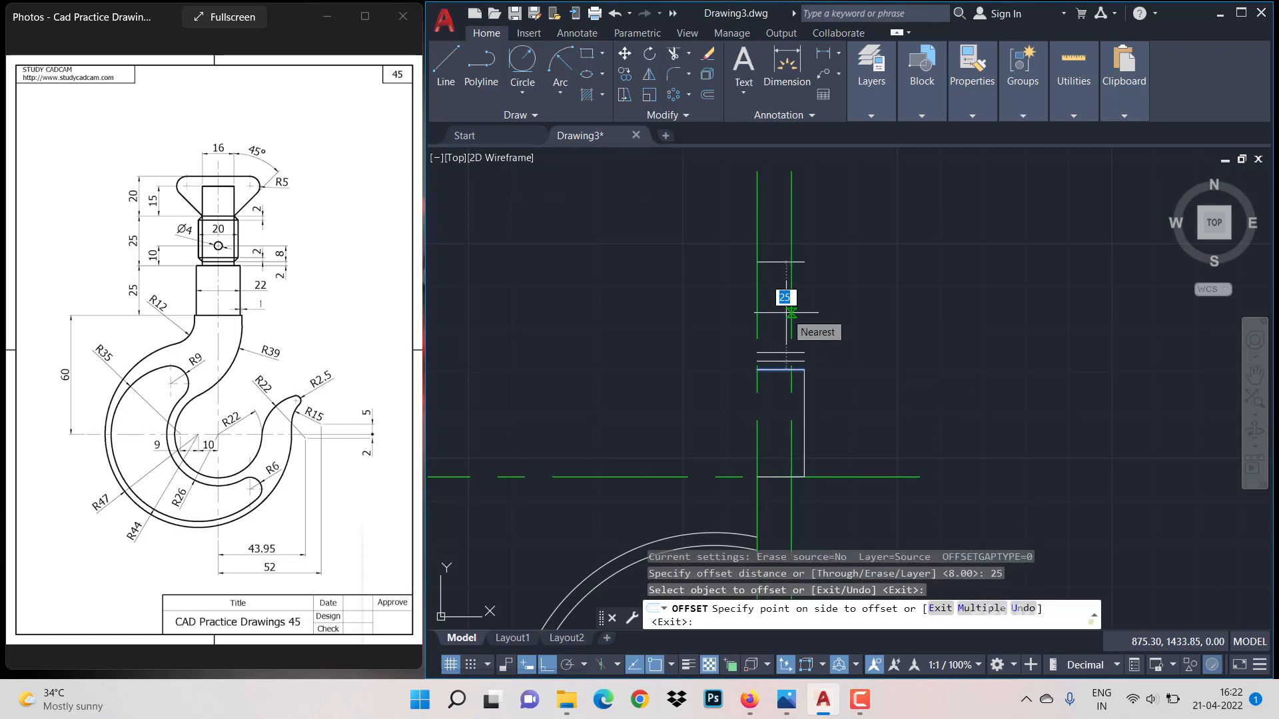
{"action": "left_click", "coordinate": [791, 312]}
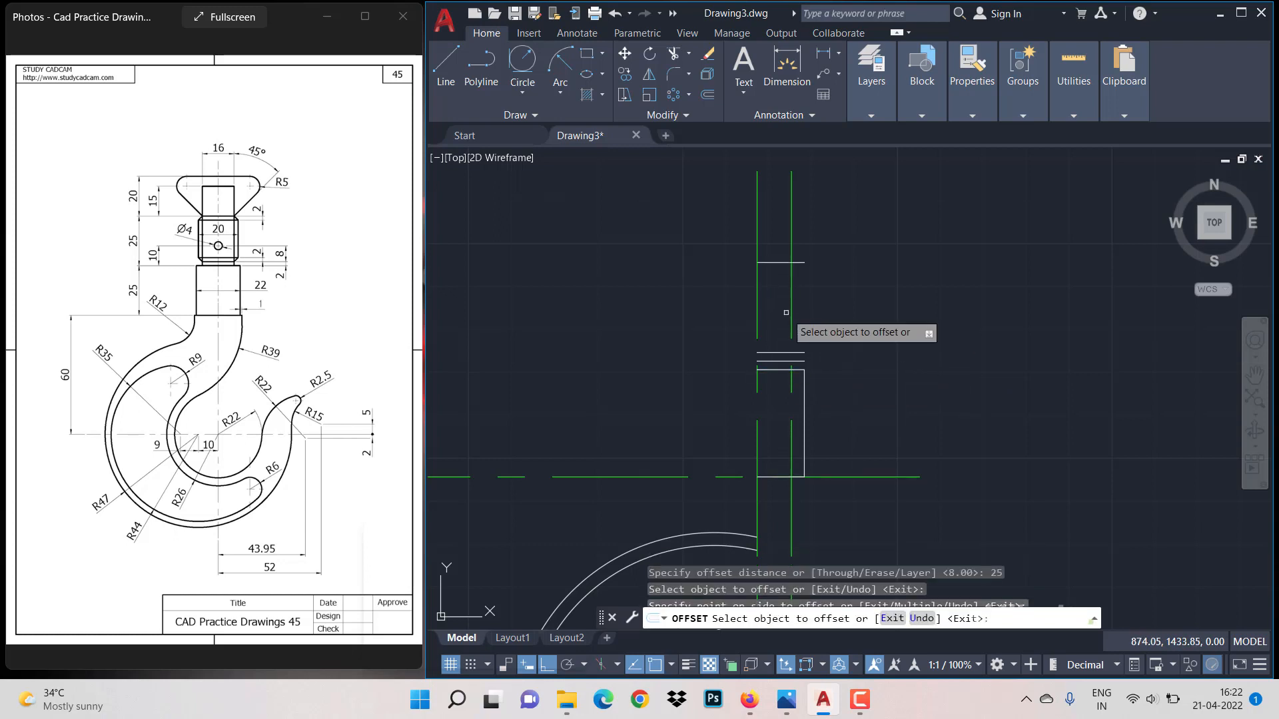
Offset the uppermost horizontal line of the shank downward by 2.
{"action": "key", "text": "Escape"}
{"action": "scroll", "coordinate": [819, 289], "scroll_direction": "up", "scroll_amount": 2}
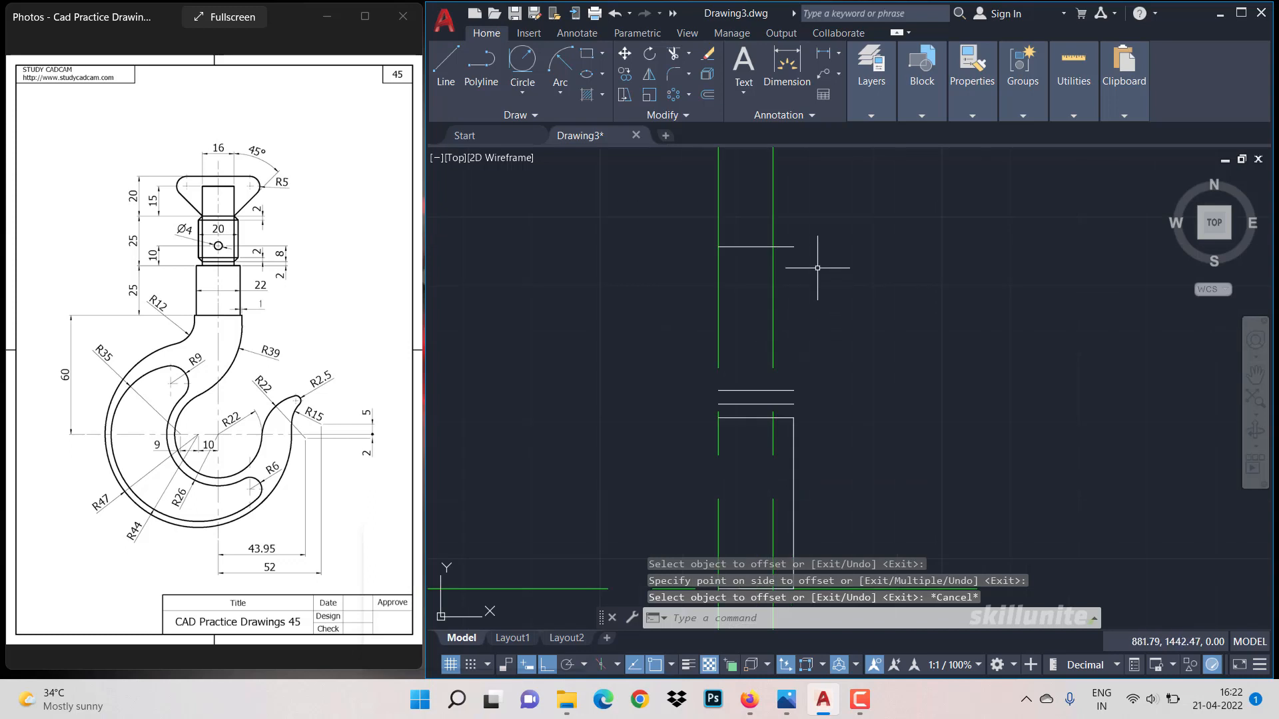
{"action": "type", "text": "o"}
{"action": "key", "text": "Return"}
{"action": "type", "text": "2"}
{"action": "key", "text": "Return"}
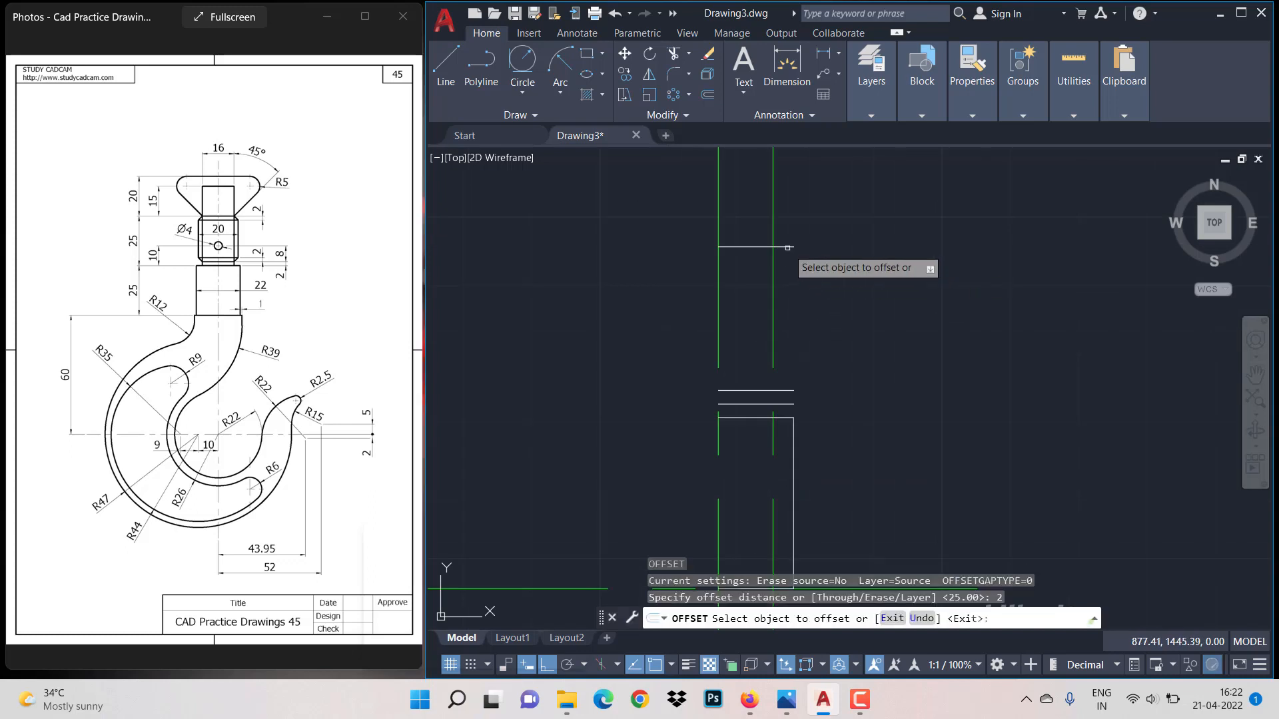
{"action": "left_click", "coordinate": [785, 246]}
{"action": "left_click", "coordinate": [786, 270]}
{"action": "key", "text": "Return"}
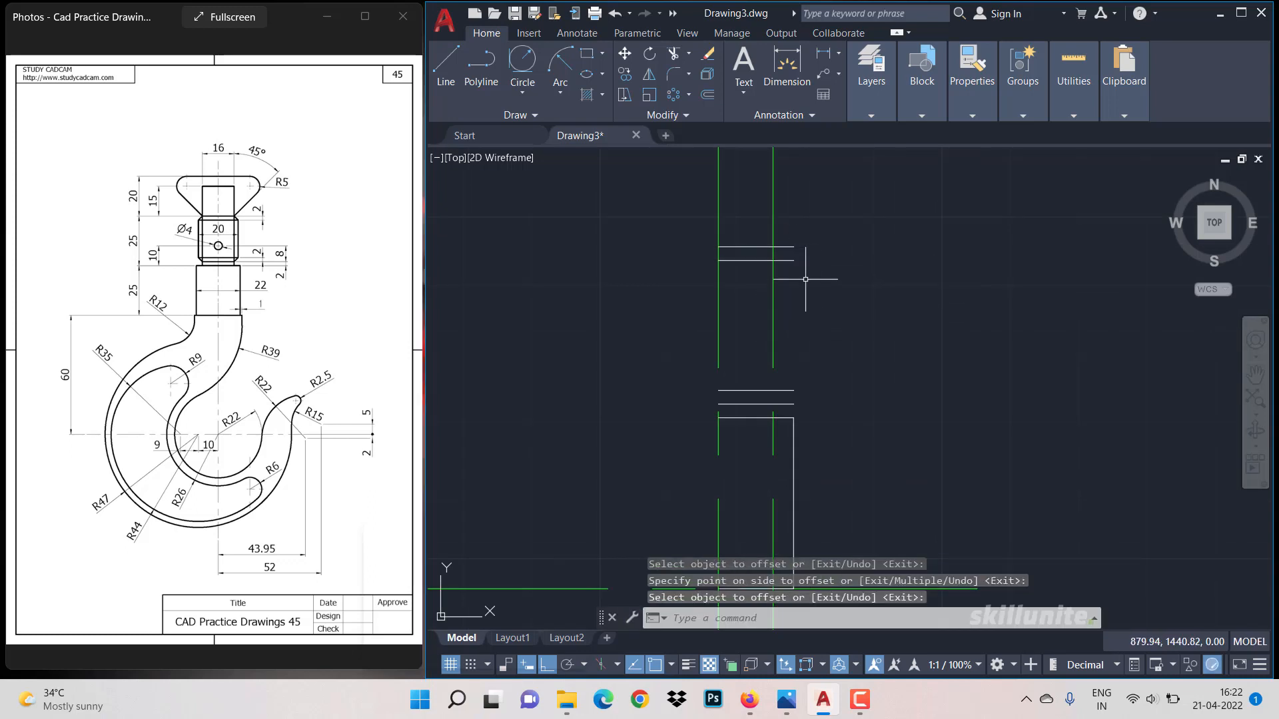
Trim the ends of the four horizontal lines above the shank that project beyond the vertical construction line at offset 8.
{"action": "type", "text": "tr"}
{"action": "key", "text": "Return"}
{"action": "left_click", "coordinate": [784, 243]}
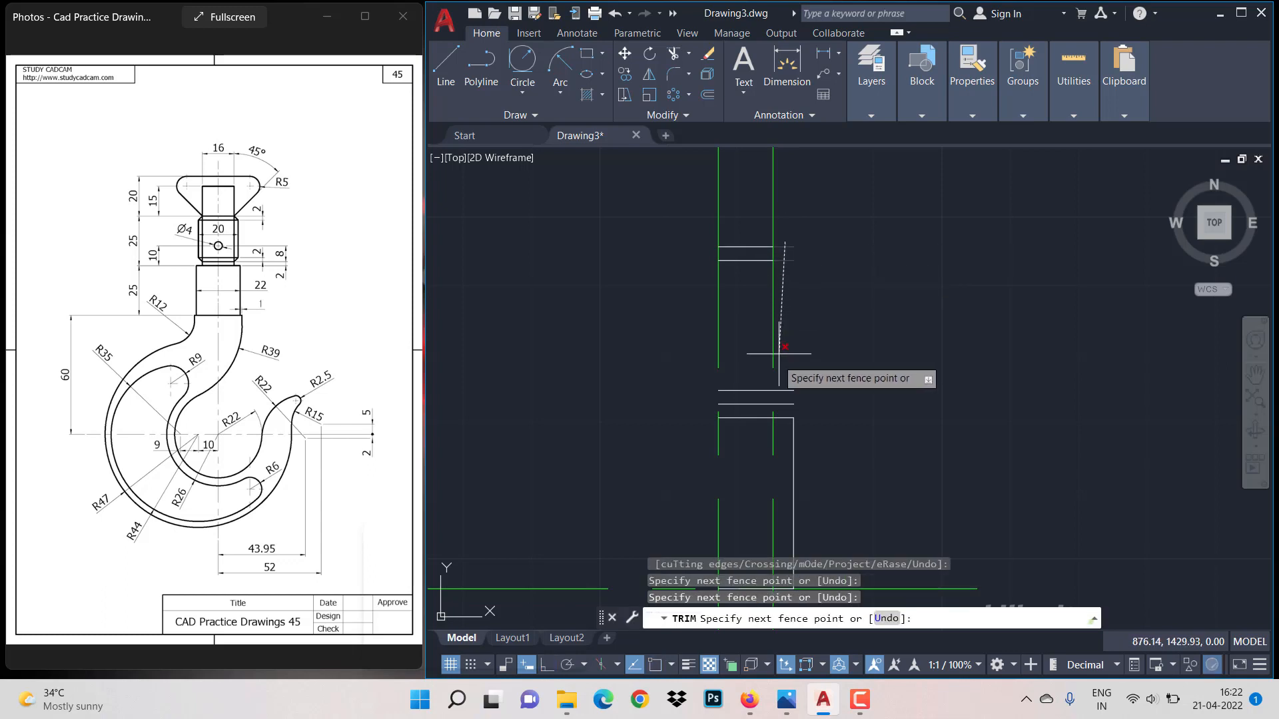
{"action": "left_click", "coordinate": [782, 366]}
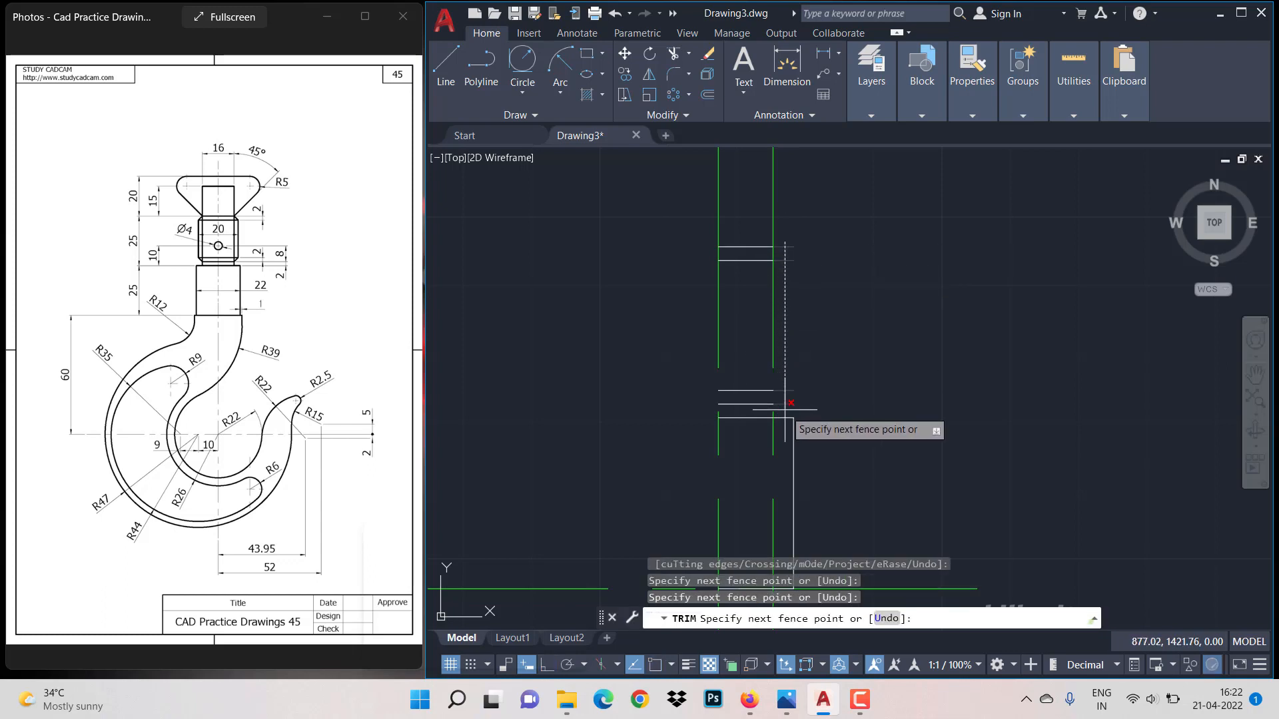
{"action": "key", "text": "Return"}
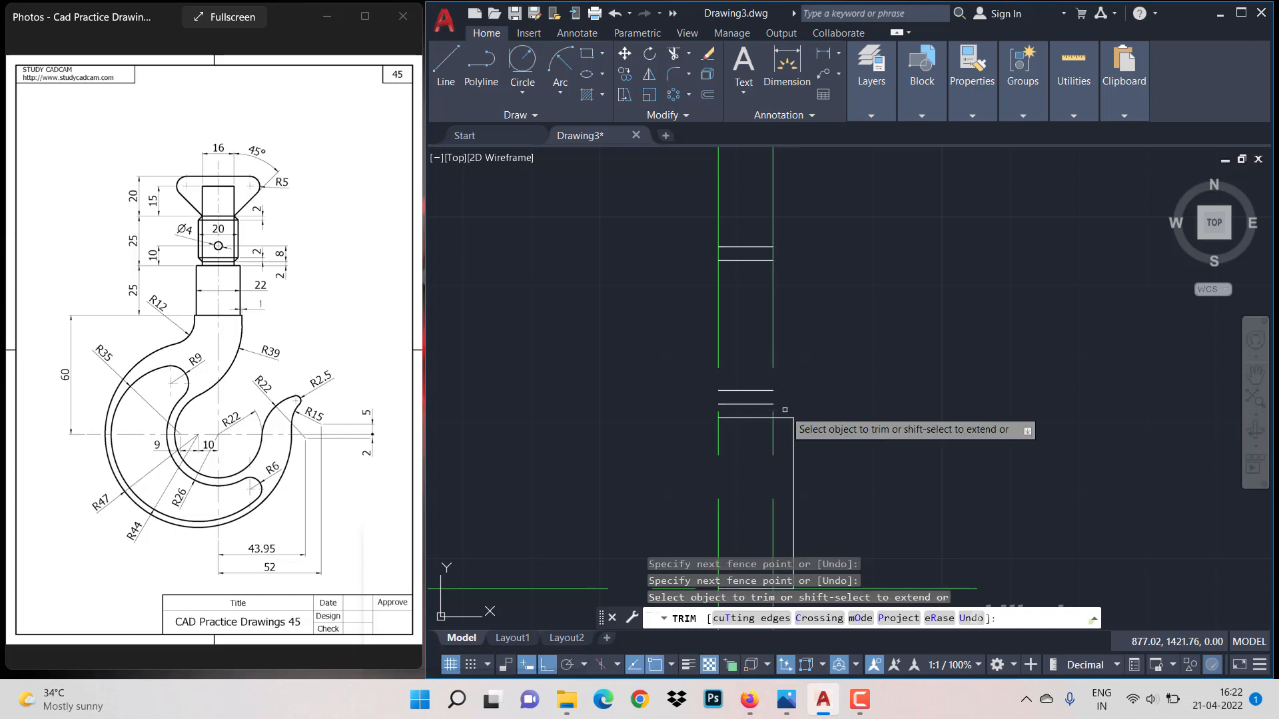
{"action": "key", "text": "Escape"}
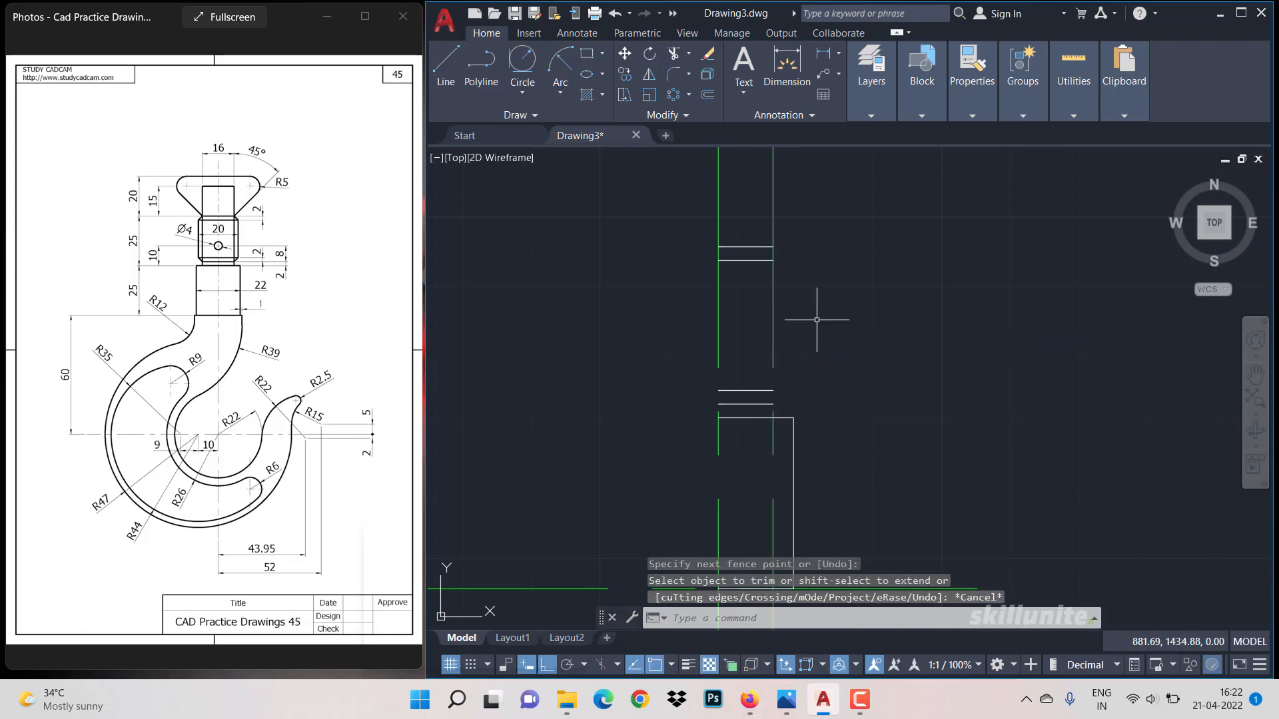
Draw a 25 long vertical line along the offset-8 construction line, from the shank's top edge up to the uppermost horizontal line.
{"action": "left_click", "coordinate": [446, 67]}
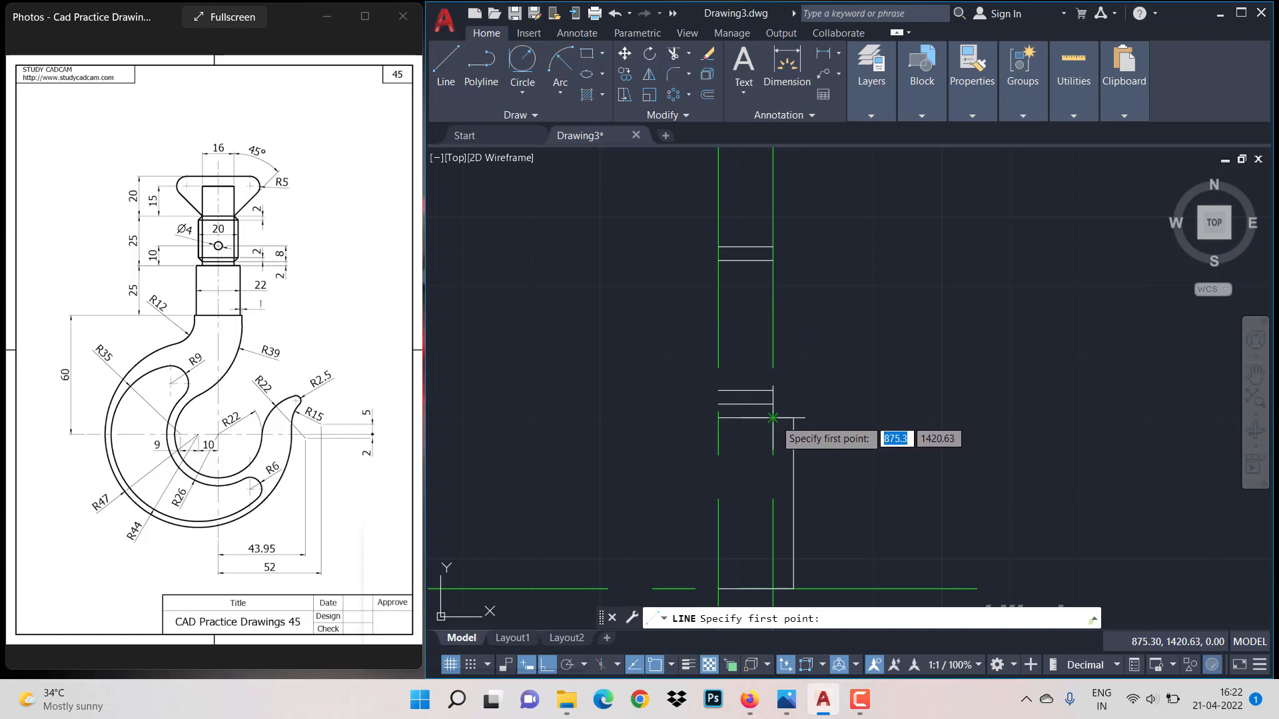
{"action": "left_click", "coordinate": [773, 418]}
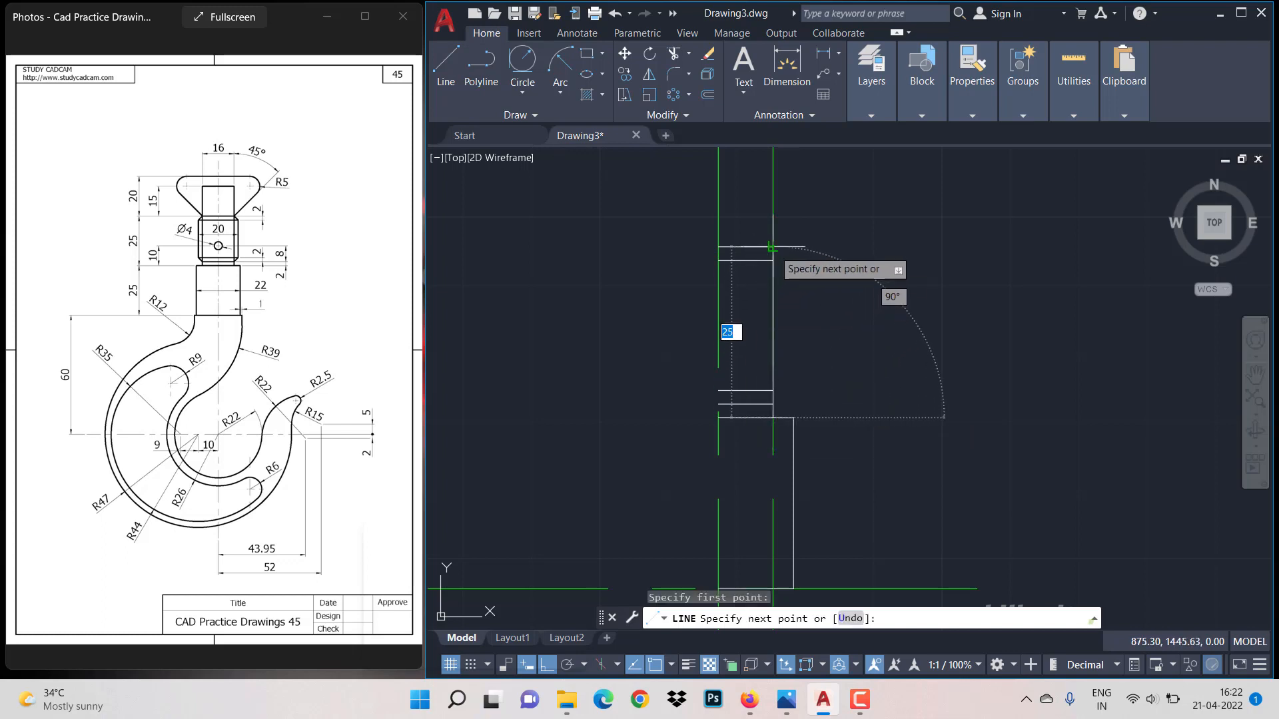
{"action": "key", "text": "Escape"}
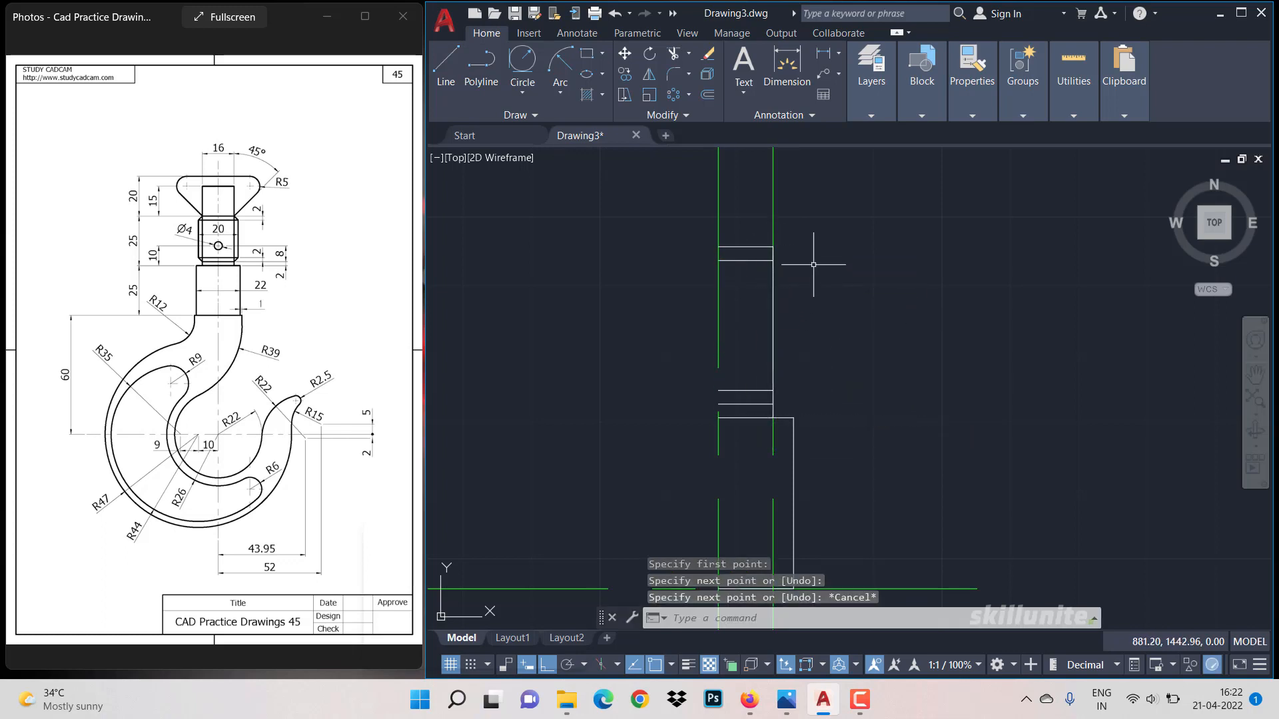
Offset the vertical centreline to the right by 10.
{"action": "type", "text": "o"}
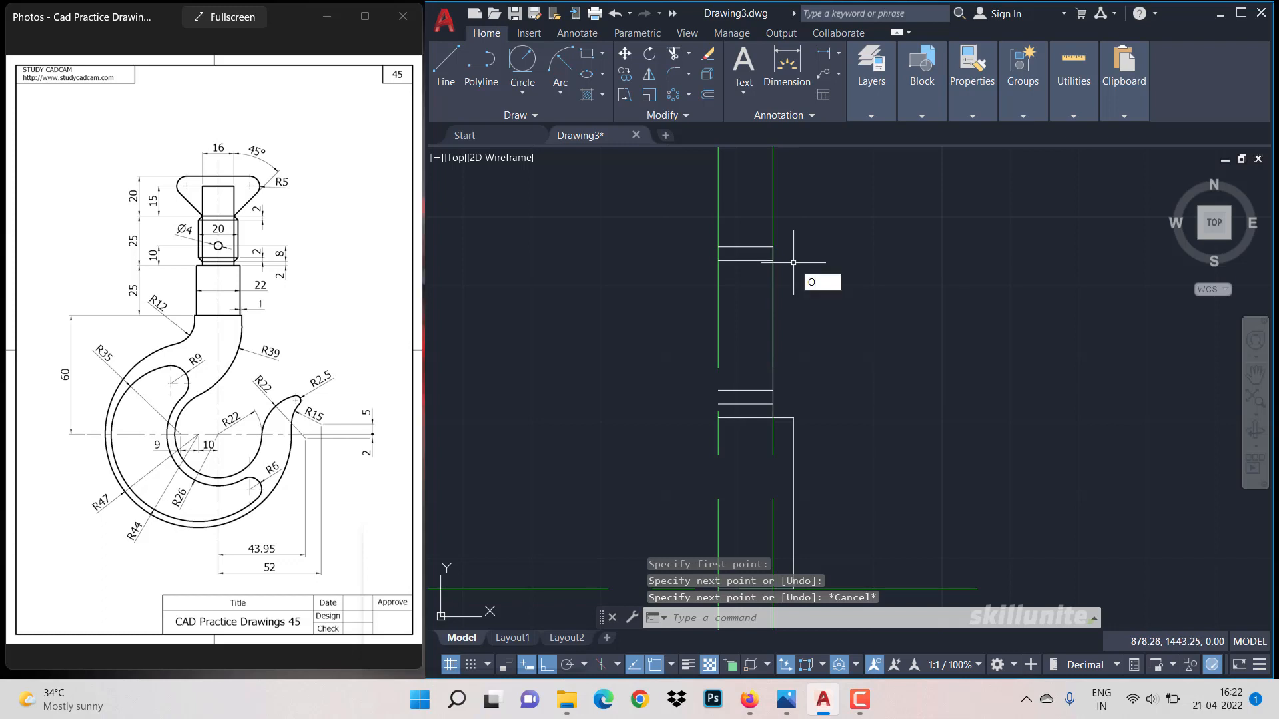
{"action": "key", "text": "Return"}
{"action": "key", "text": "Return"}
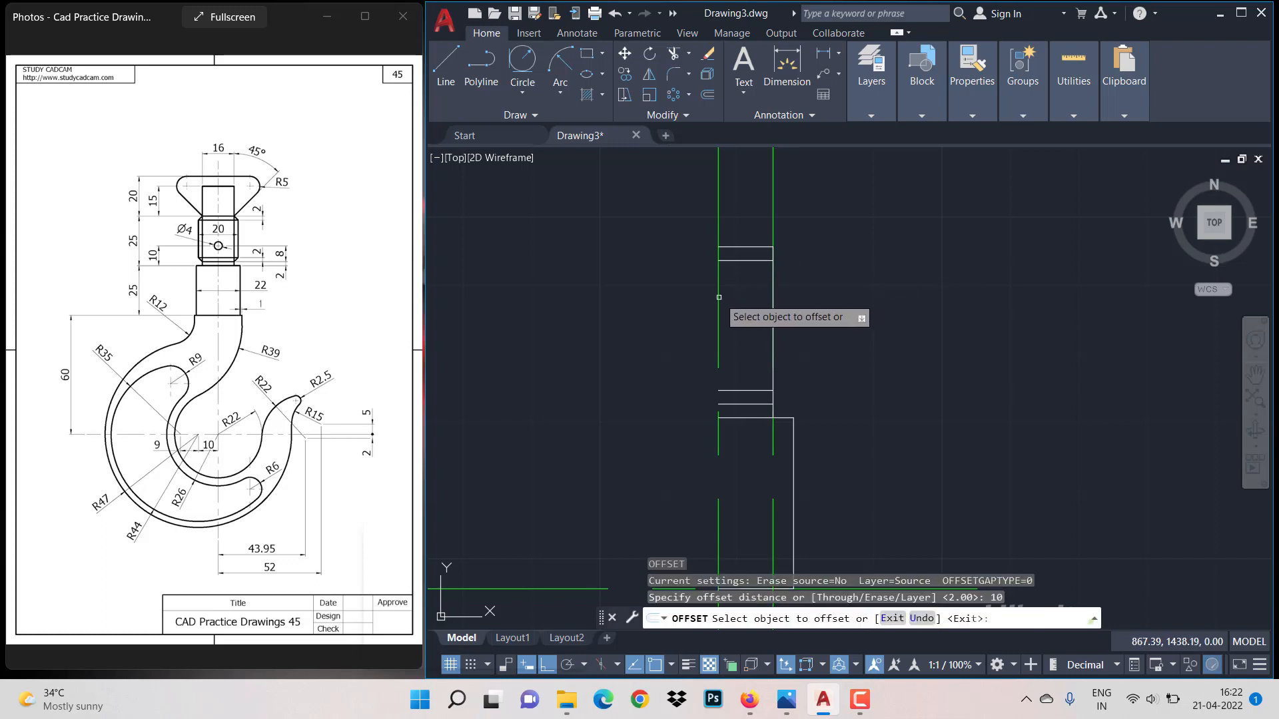
{"action": "left_click", "coordinate": [773, 305]}
{"action": "left_click", "coordinate": [786, 303]}
{"action": "key", "text": "Escape"}
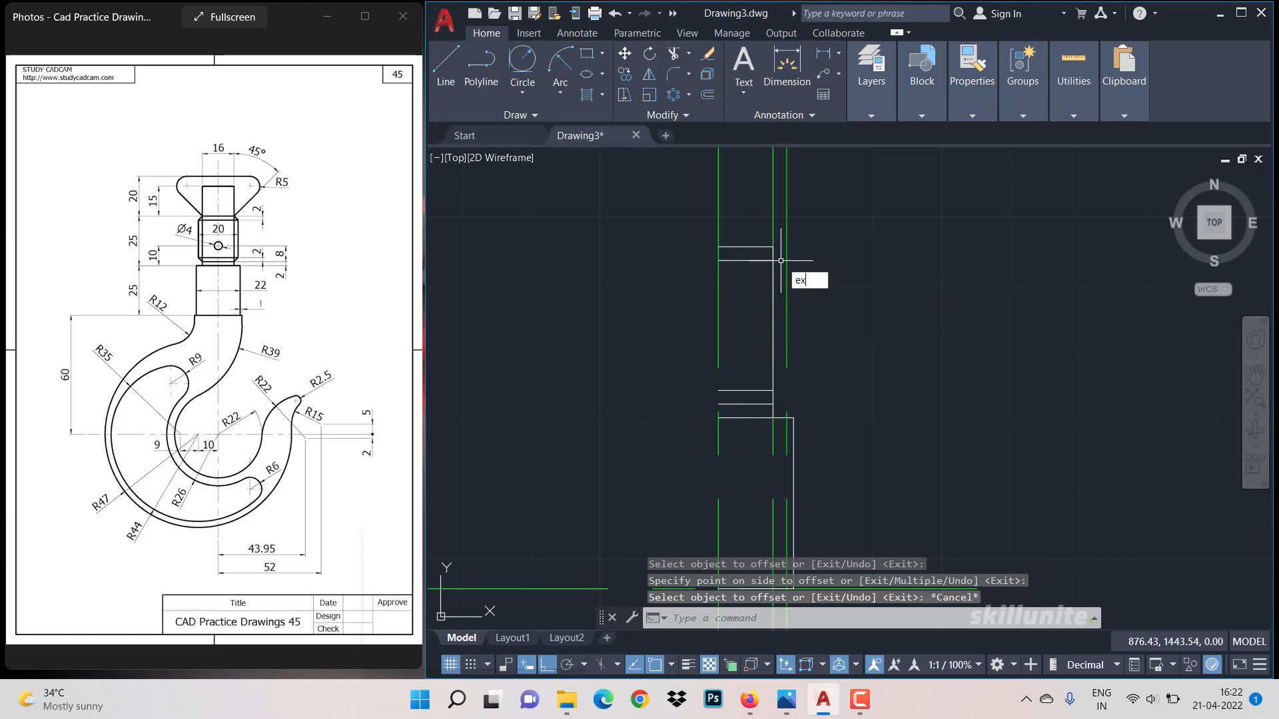
Extend the second and third horizontal lines from the top of the 25 high section to the offset-10 construction line.
{"action": "key", "text": "Return"}
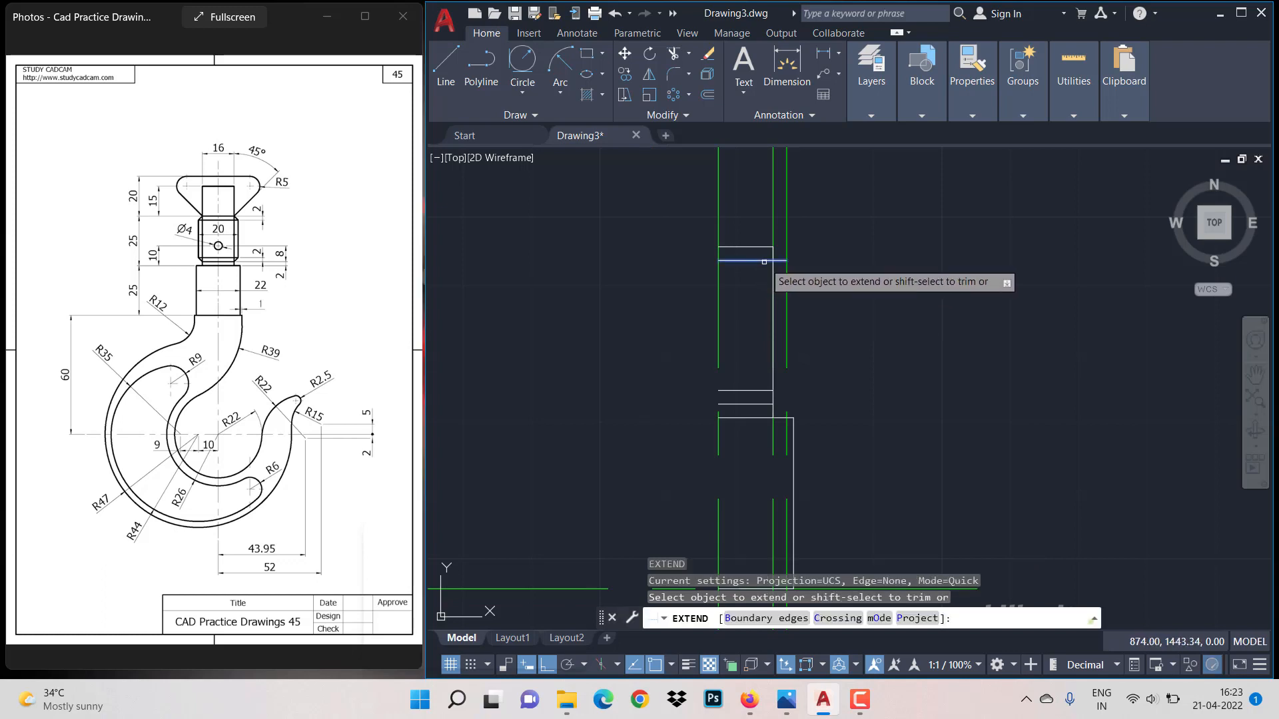
{"action": "left_click", "coordinate": [764, 262]}
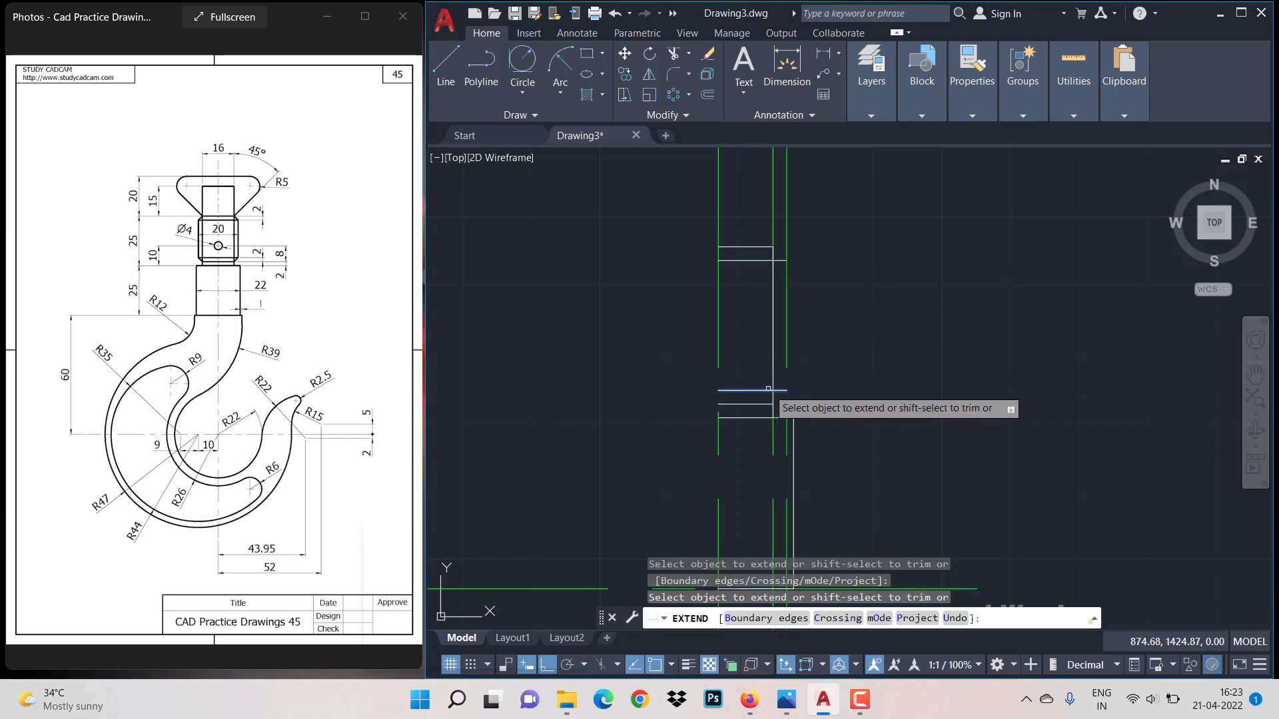
{"action": "left_click", "coordinate": [764, 390]}
{"action": "key", "text": "Return"}
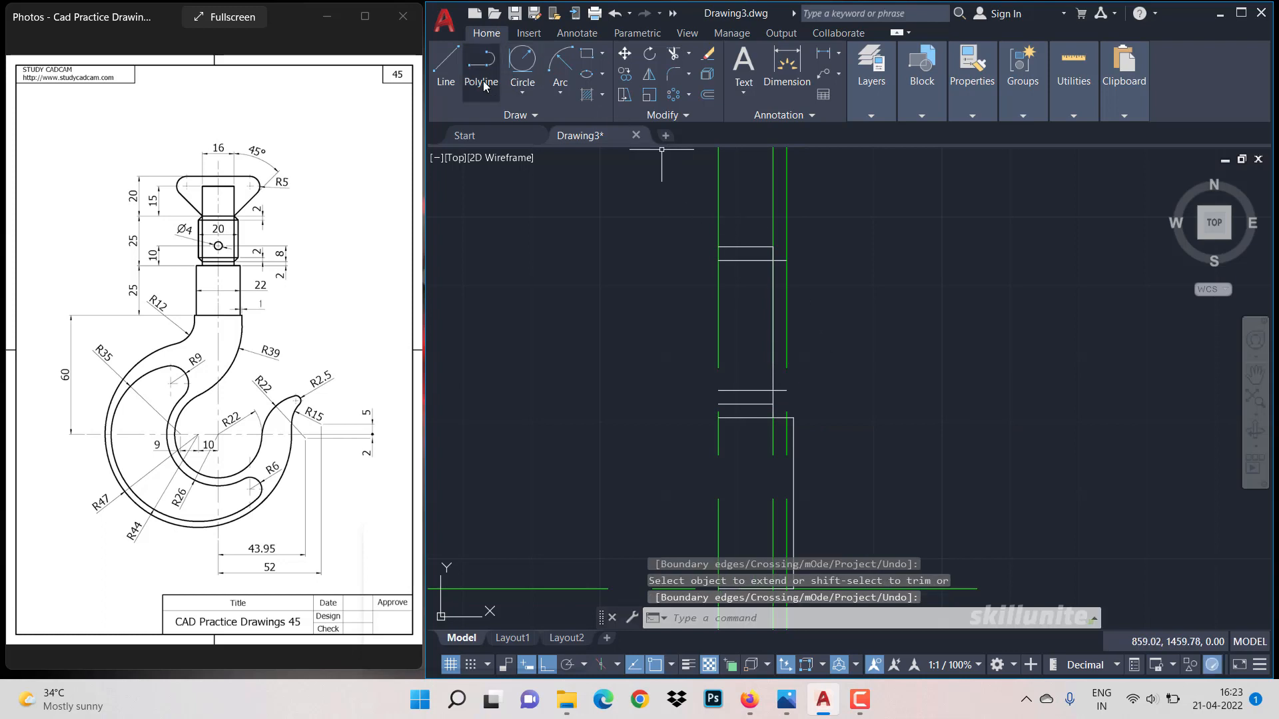
Draw the 25 high section's right edge with sloped corners at both ends, and erase the vertical construction lines at offsets 8 and 10.
{"action": "left_click", "coordinate": [445, 64]}
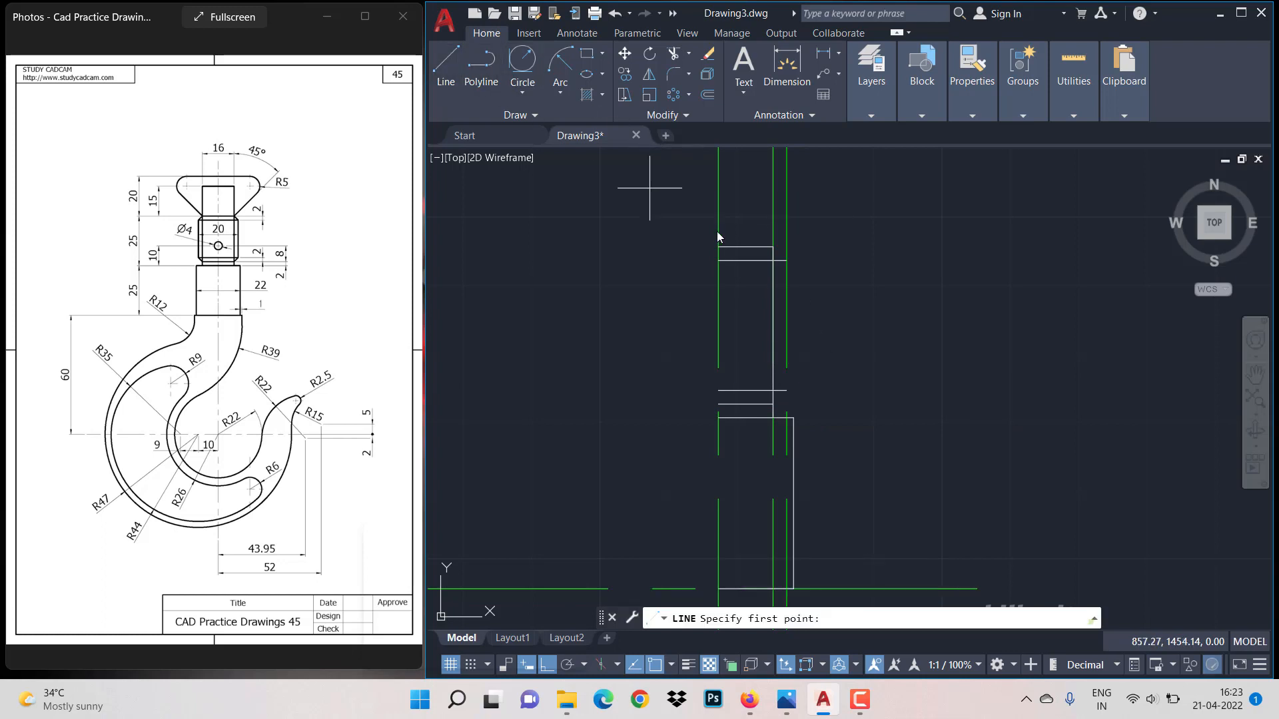
{"action": "left_click", "coordinate": [772, 246]}
{"action": "left_click", "coordinate": [786, 259]}
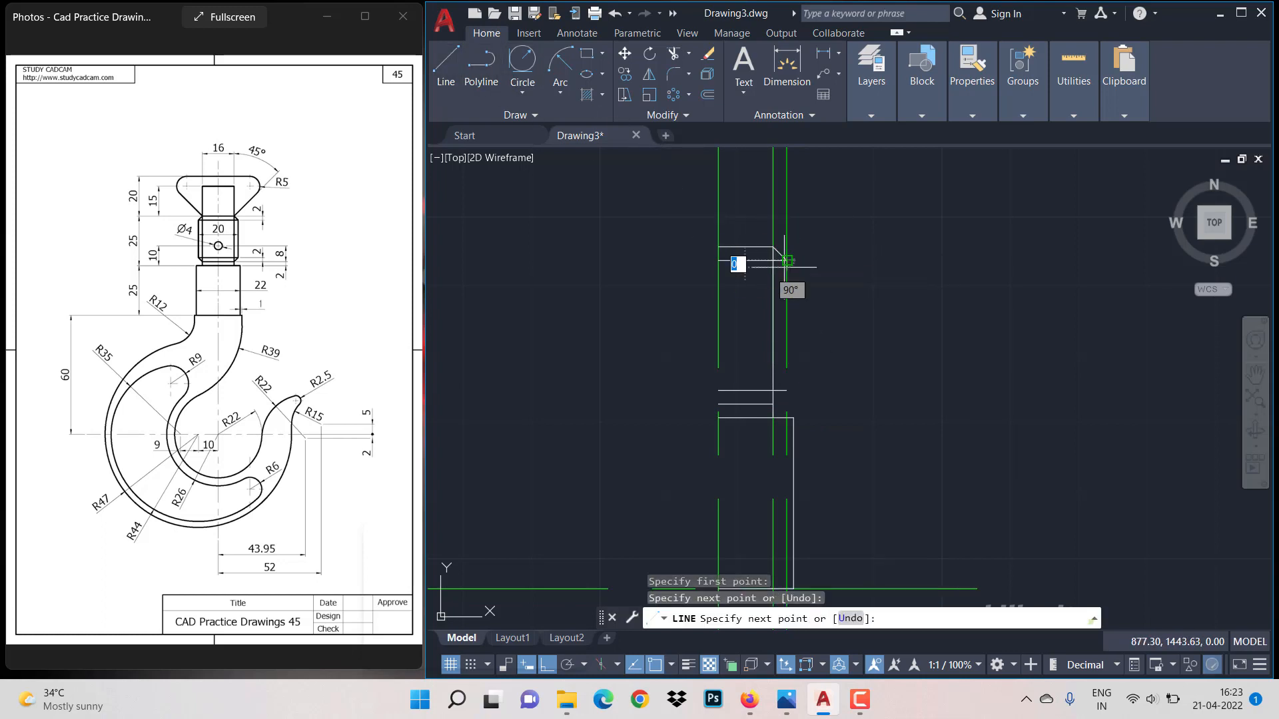
{"action": "left_click", "coordinate": [786, 386]}
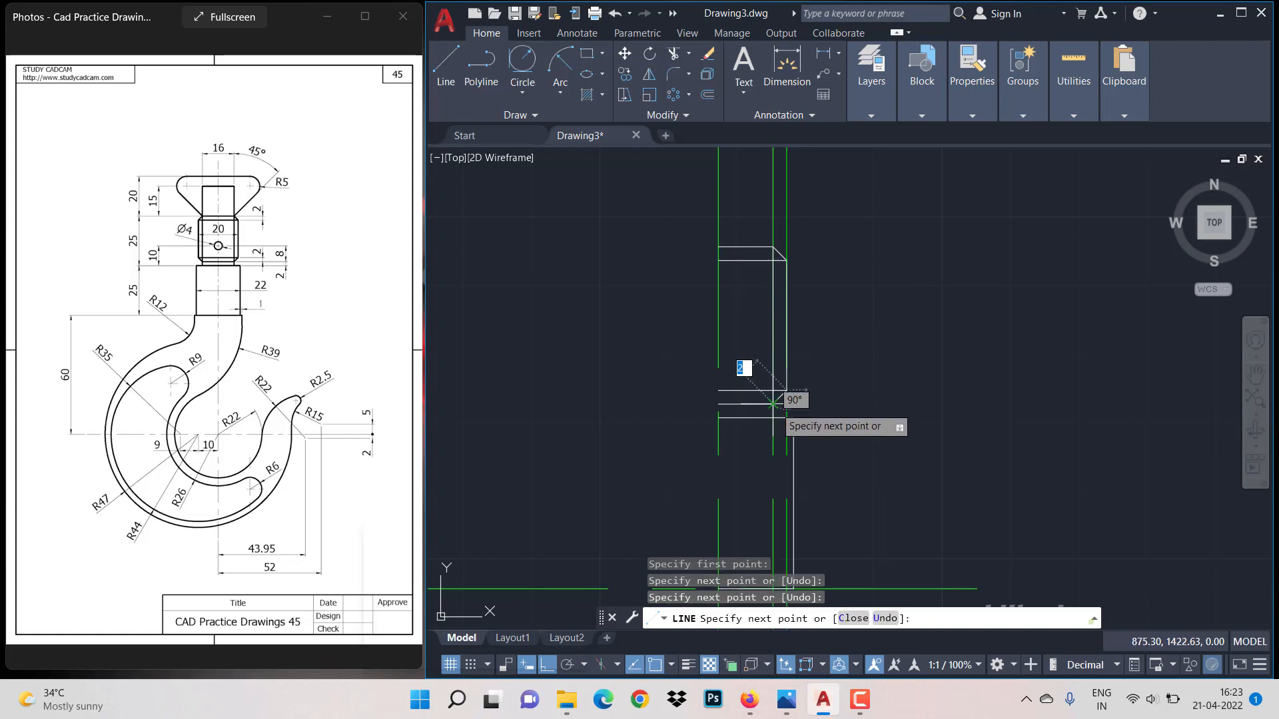
{"action": "left_click", "coordinate": [773, 403]}
{"action": "key", "text": "Return"}
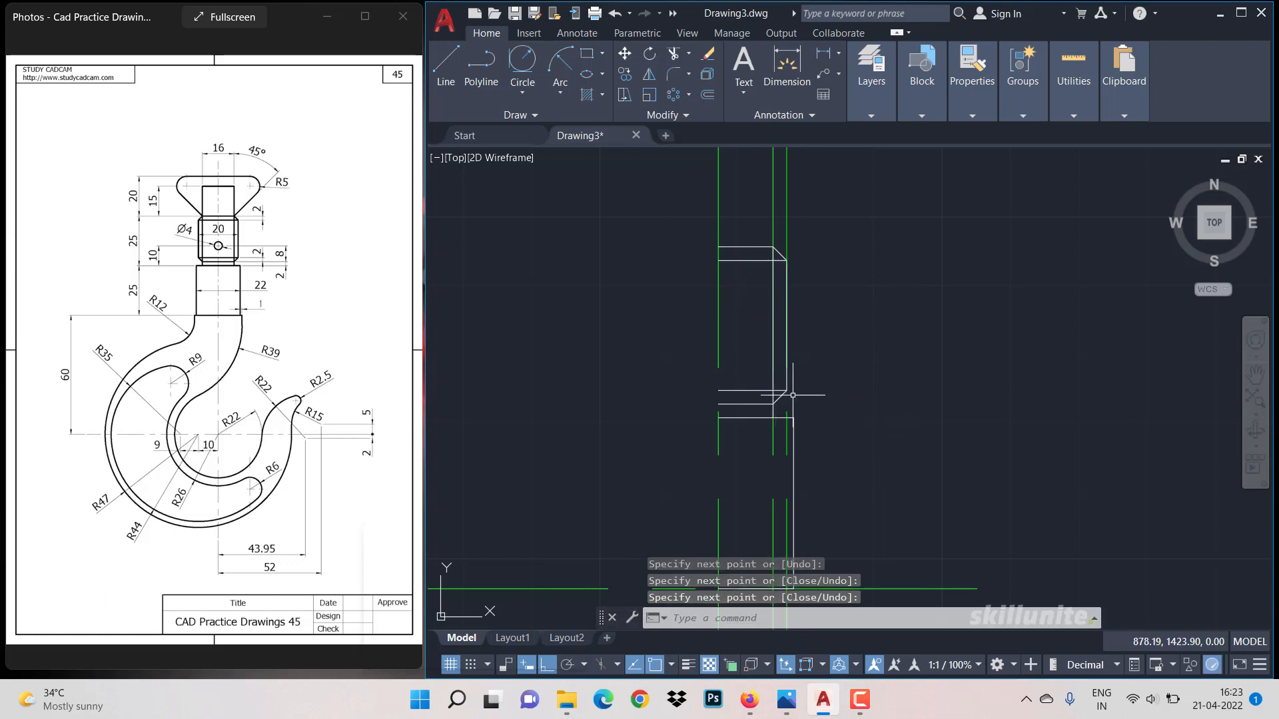
{"action": "left_click", "coordinate": [786, 225]}
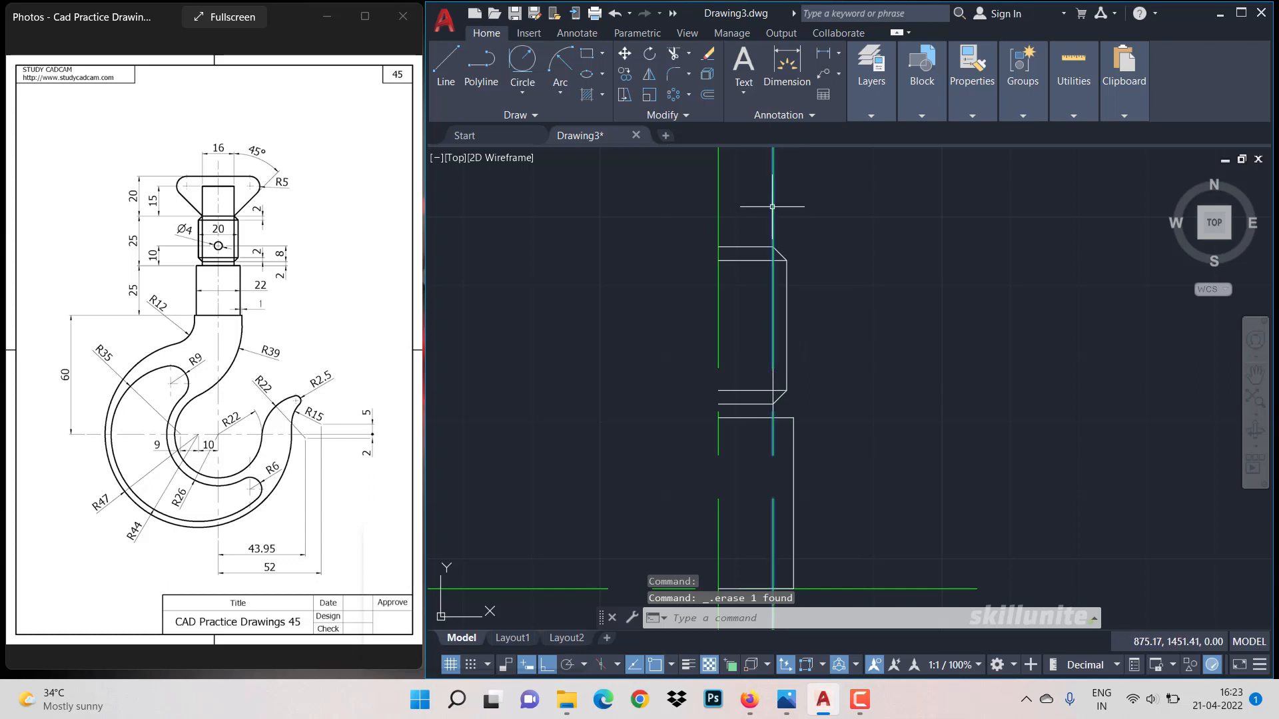
{"action": "key", "text": "Delete"}
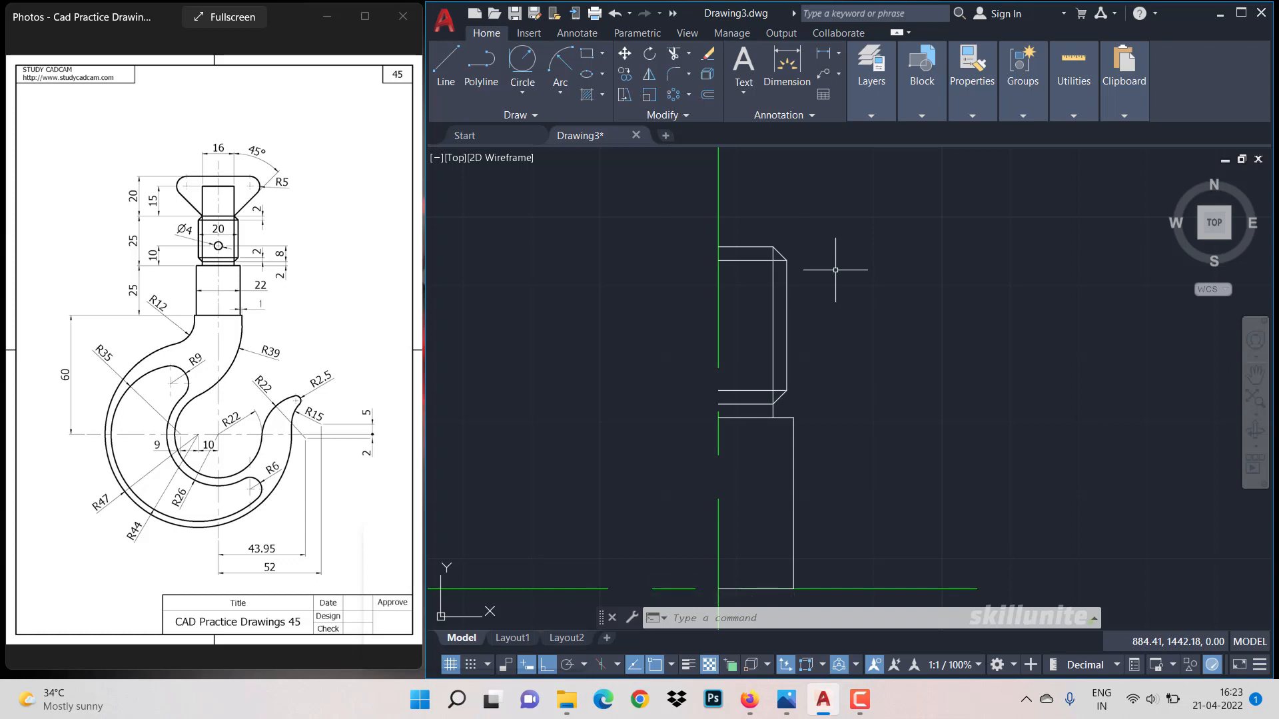
Offset the top edge of the chamfered section upward by 15.
{"action": "scroll", "coordinate": [806, 208], "scroll_direction": "down", "scroll_amount": 3}
{"action": "scroll", "coordinate": [807, 207], "scroll_direction": "up", "scroll_amount": 3}
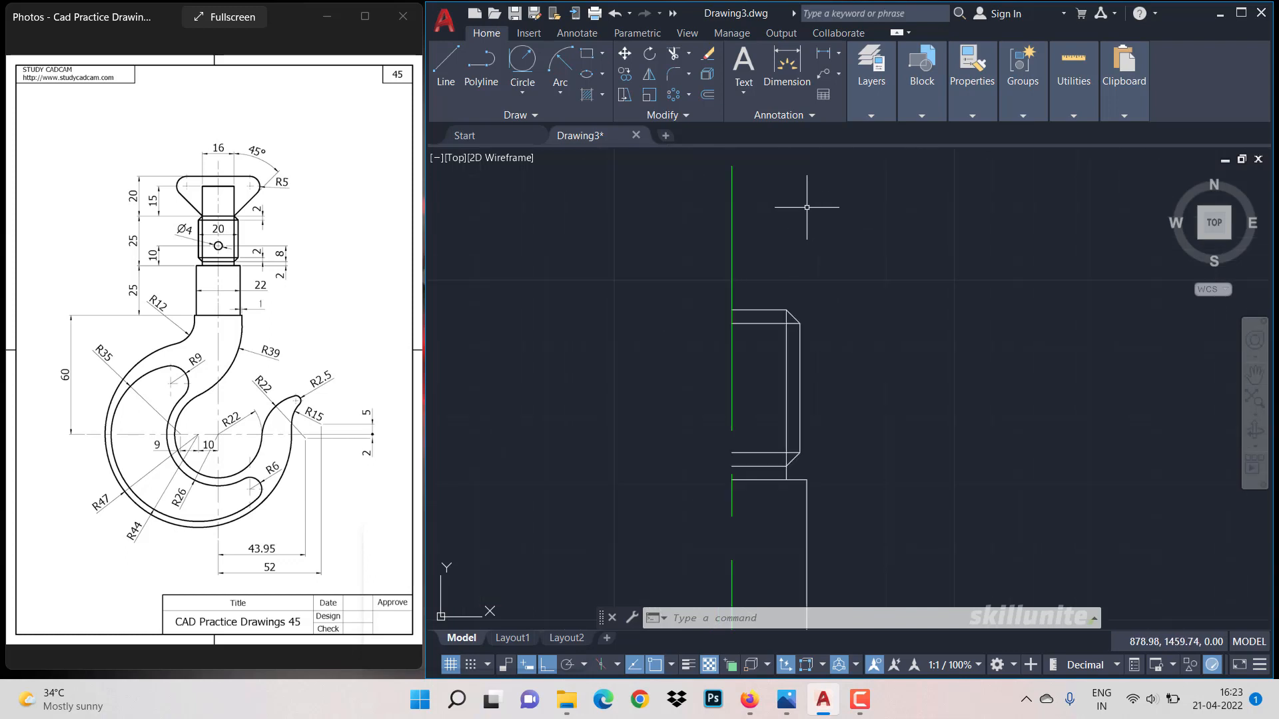
{"action": "type", "text": "o"}
{"action": "key", "text": "Return"}
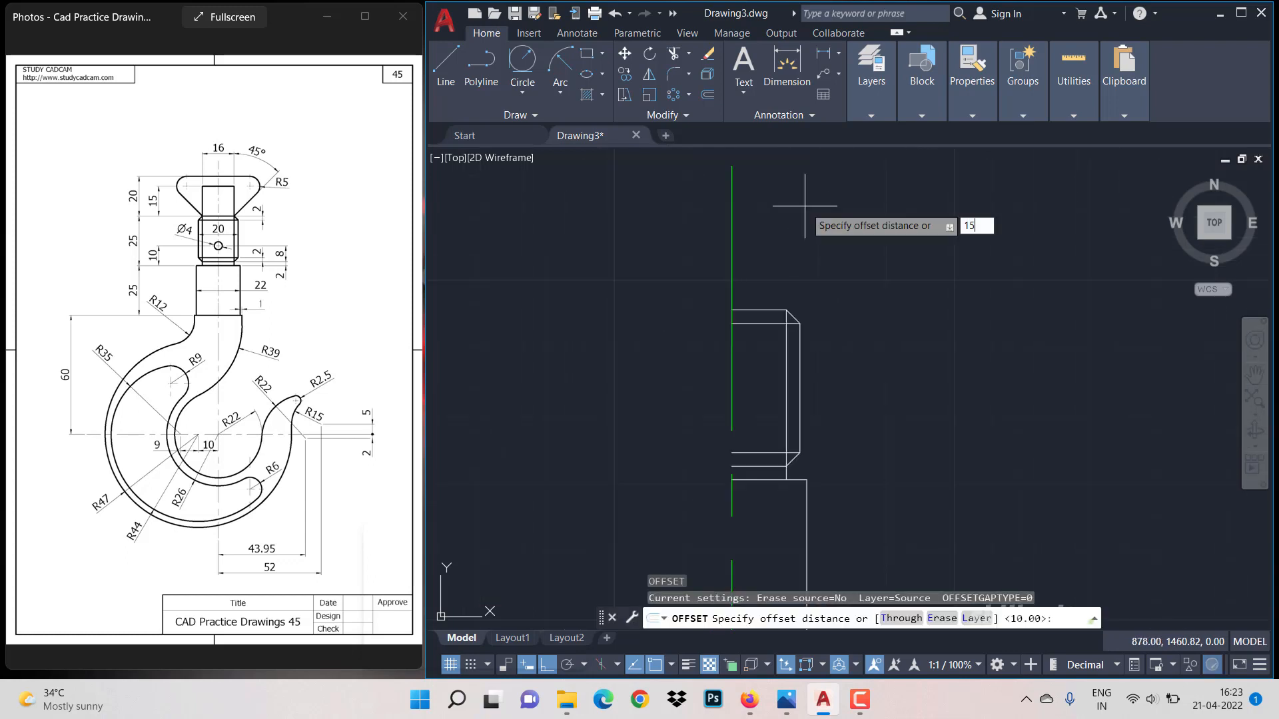
{"action": "key", "text": "Return"}
{"action": "left_click", "coordinate": [770, 310]}
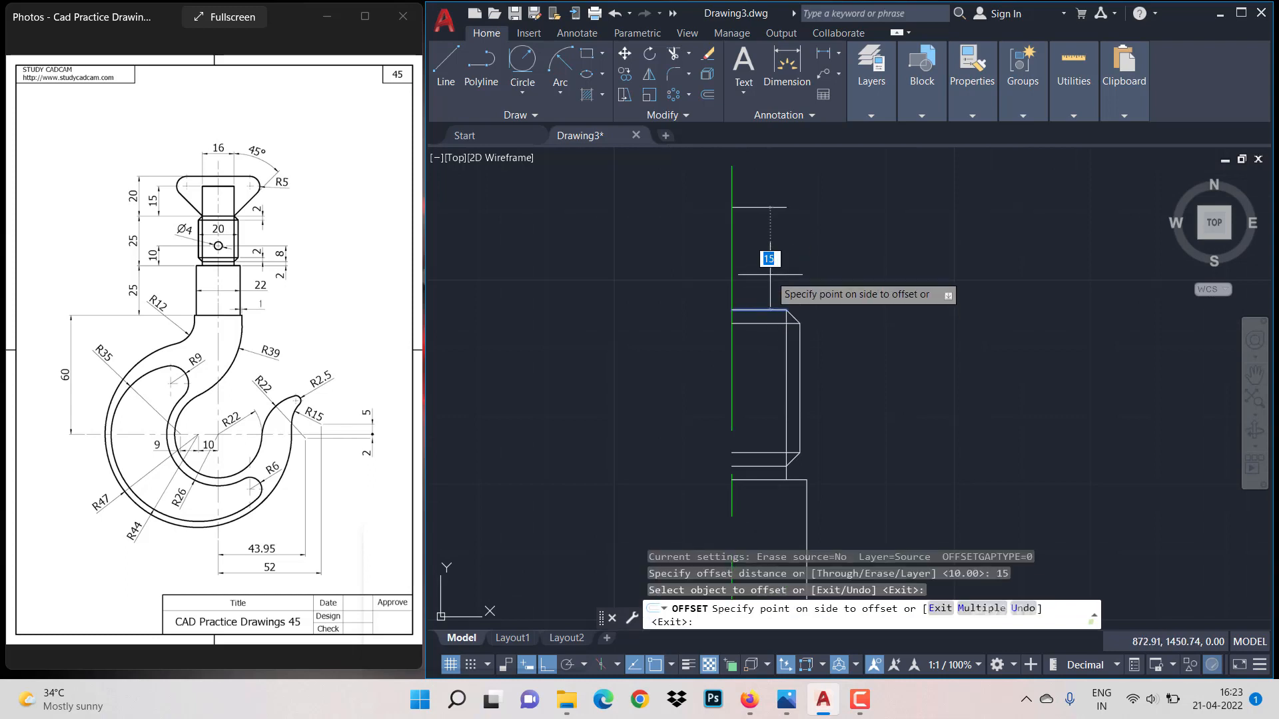
{"action": "left_click", "coordinate": [770, 274]}
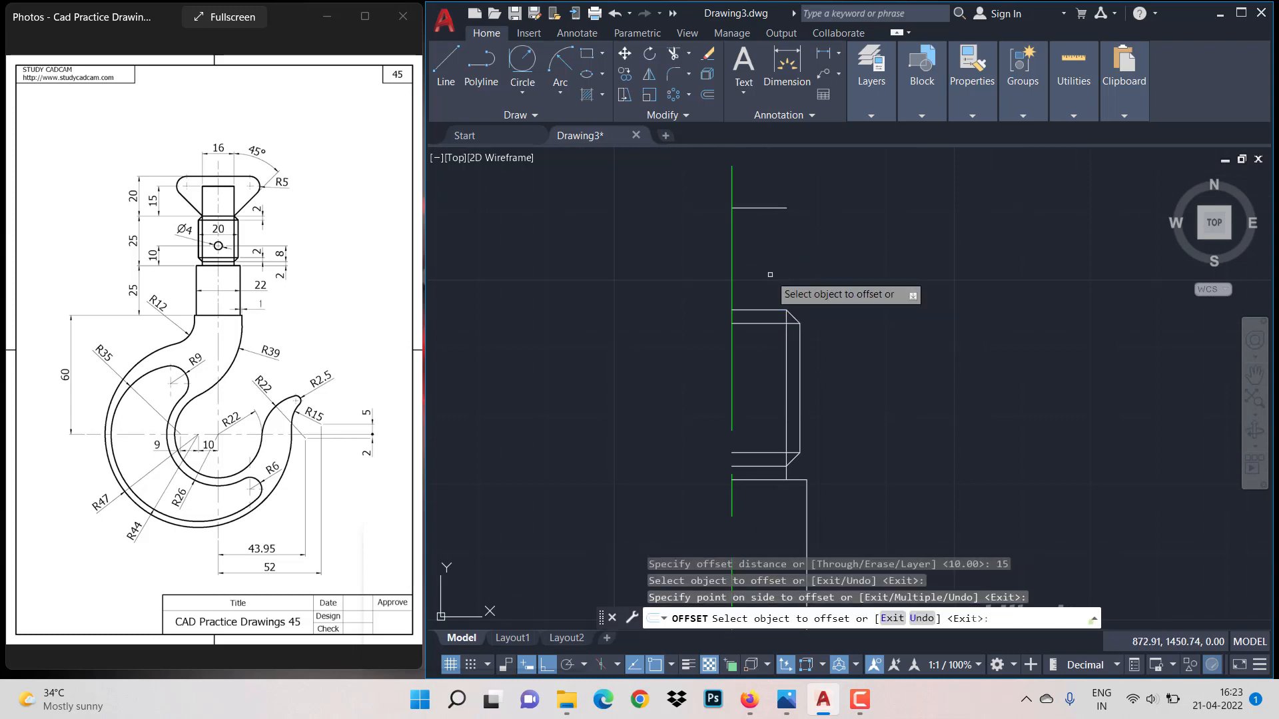
{"action": "key", "text": "Return"}
Offset the top edge of the chamfered section upward by 20.
{"action": "key", "text": "Return"}
{"action": "type", "text": "20"}
{"action": "key", "text": "Return"}
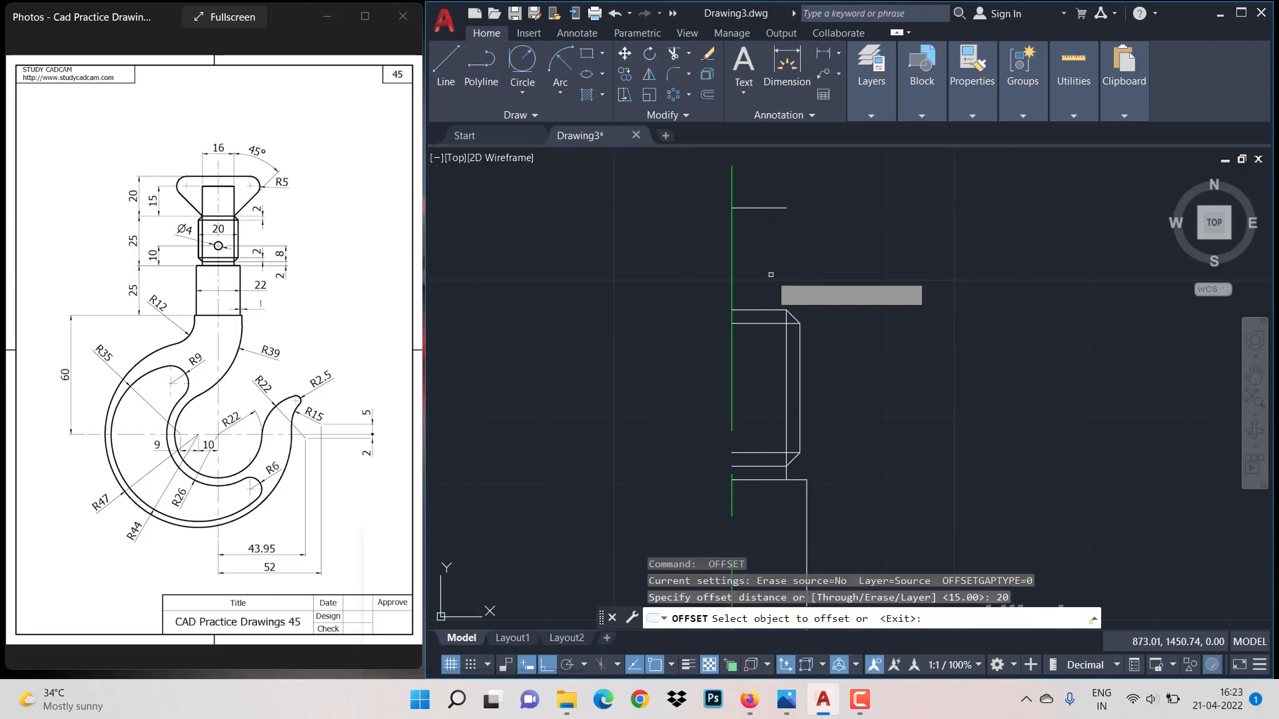
{"action": "left_click", "coordinate": [773, 310]}
{"action": "left_click", "coordinate": [782, 230]}
{"action": "key", "text": "Escape"}
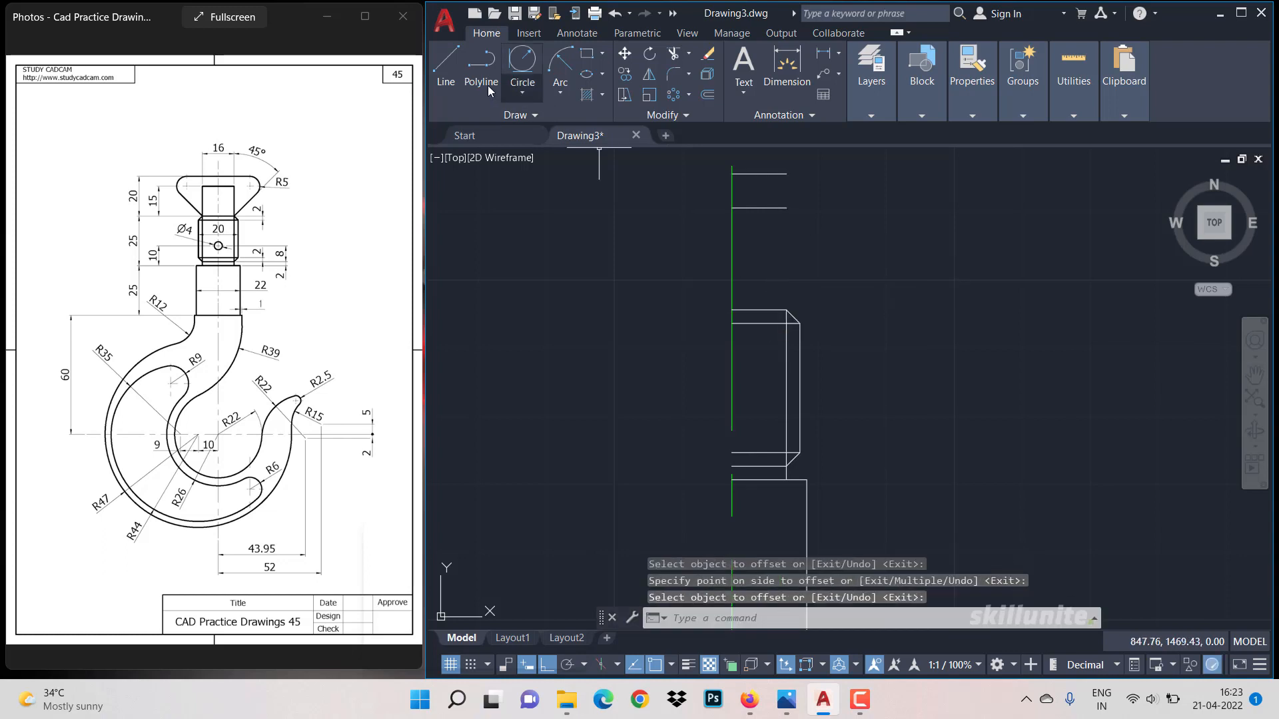
Stretch the upper end of the section's inner vertical line up to the end of the horizontal line offset by 15.
{"action": "left_click", "coordinate": [445, 66]}
{"action": "key", "text": "Escape"}
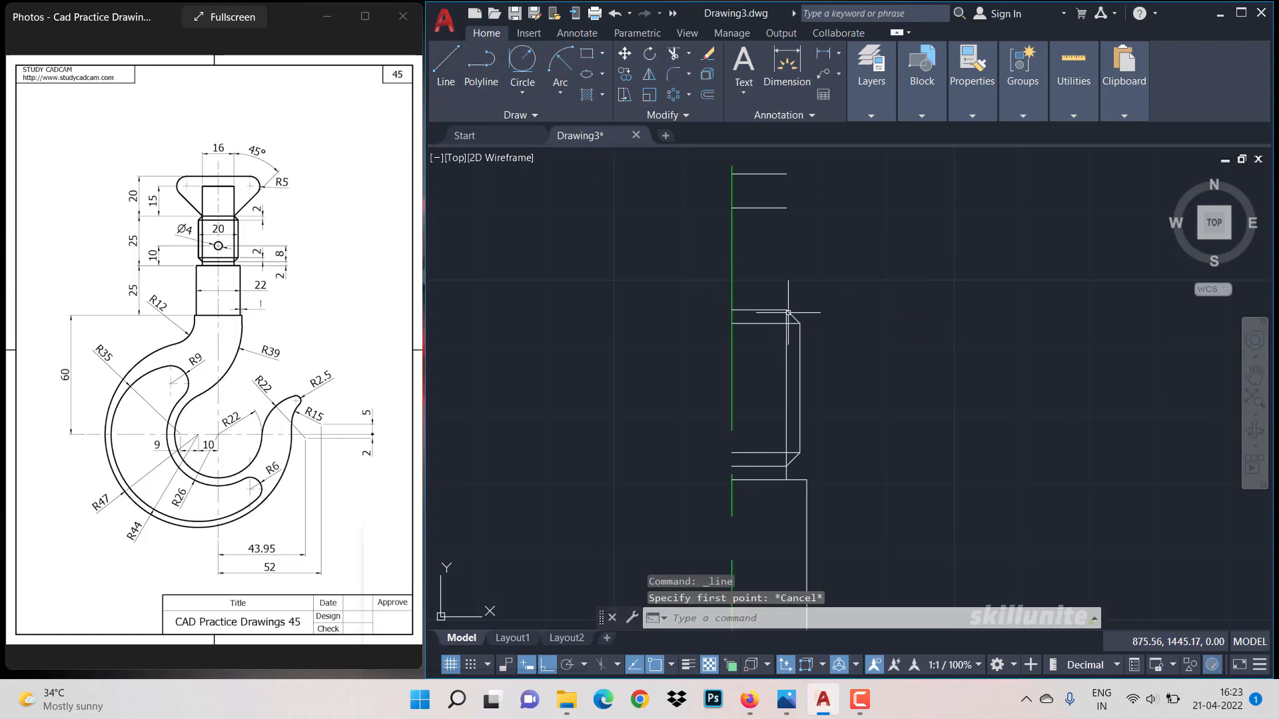
{"action": "left_click", "coordinate": [786, 309]}
{"action": "left_click", "coordinate": [786, 309]}
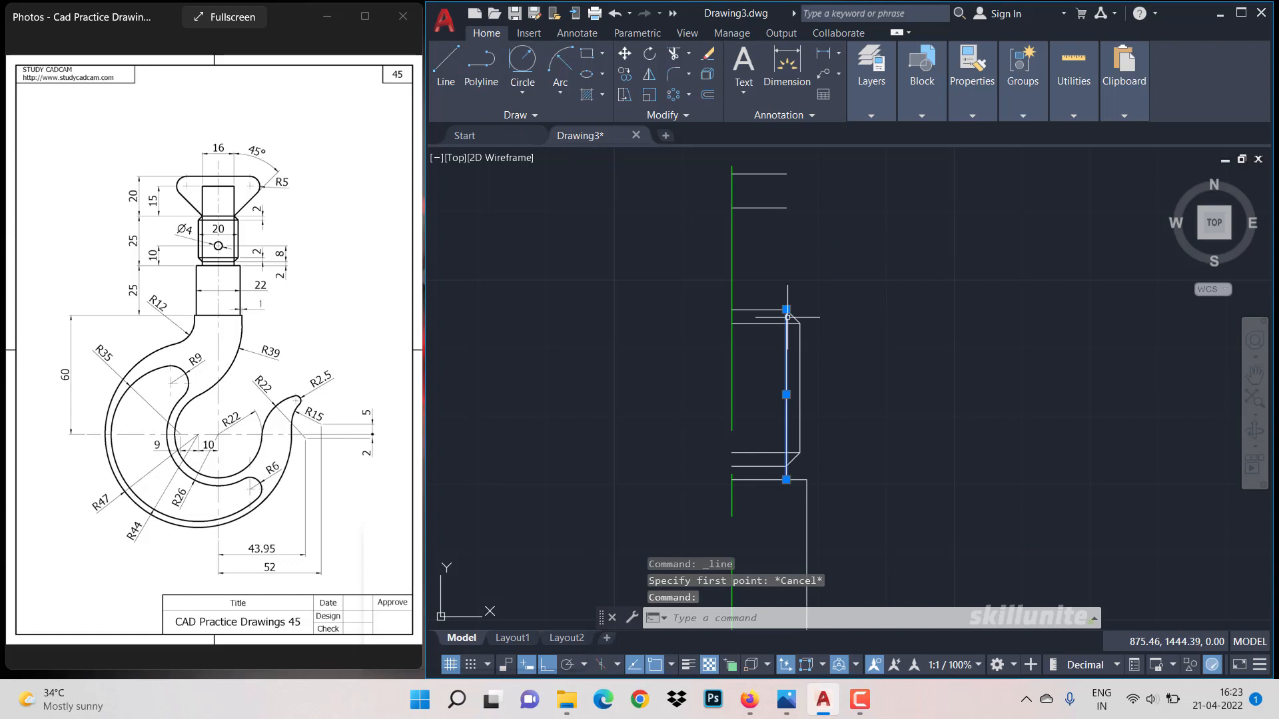
{"action": "left_click", "coordinate": [786, 207]}
{"action": "key", "text": "Escape"}
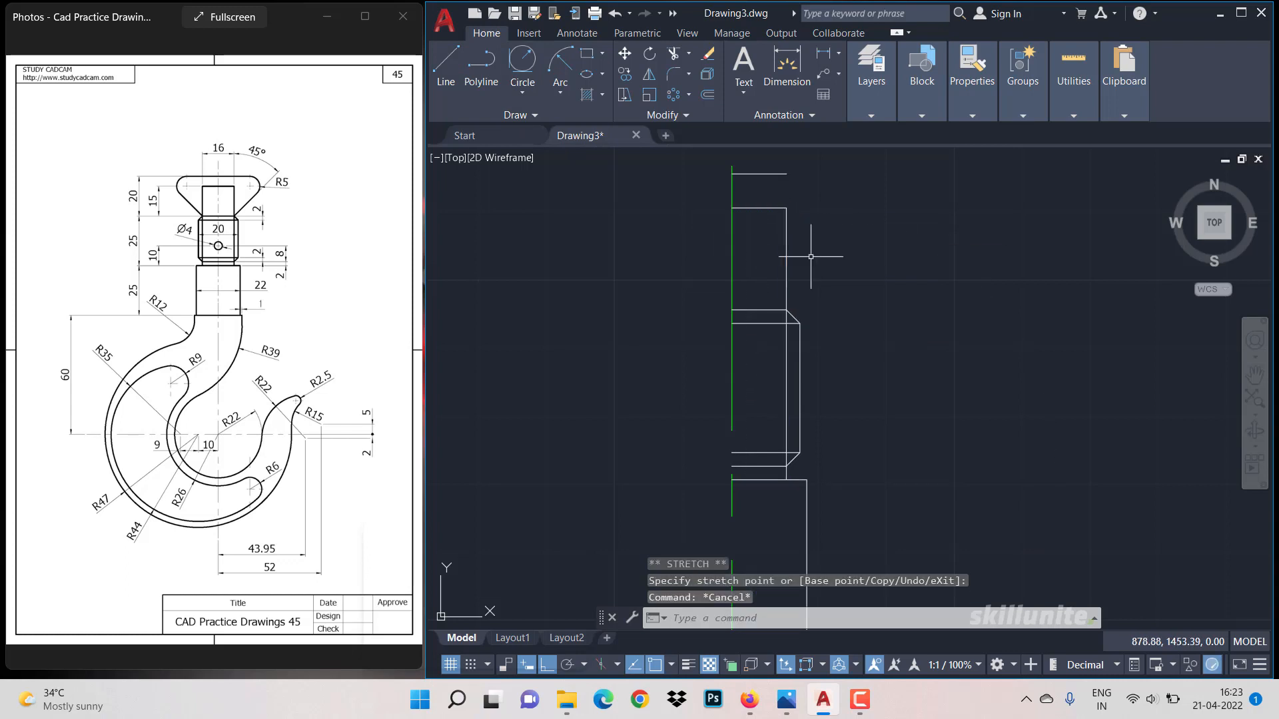
Draw a line at 45° outward and upward from the right inner corner on the chamfered section's top edge.
{"action": "scroll", "coordinate": [801, 259], "scroll_direction": "down", "scroll_amount": 2}
{"action": "scroll", "coordinate": [826, 204], "scroll_direction": "up", "scroll_amount": 2}
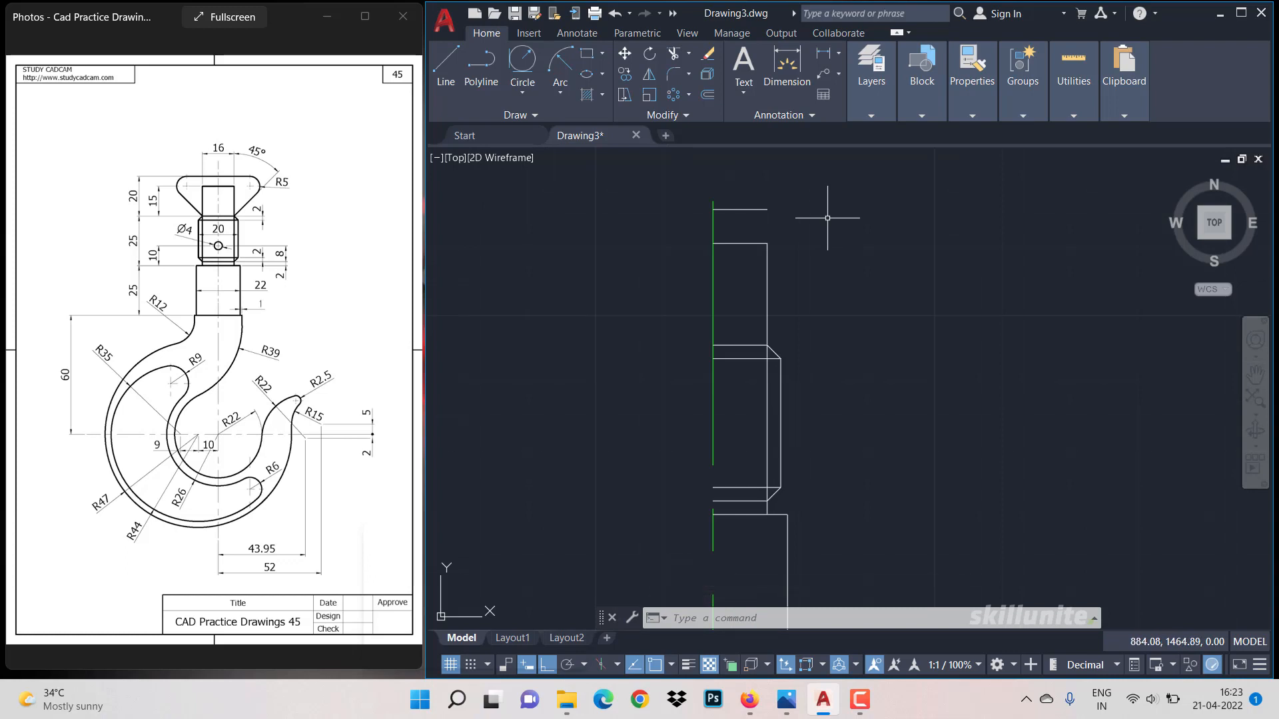
{"action": "left_click", "coordinate": [453, 84]}
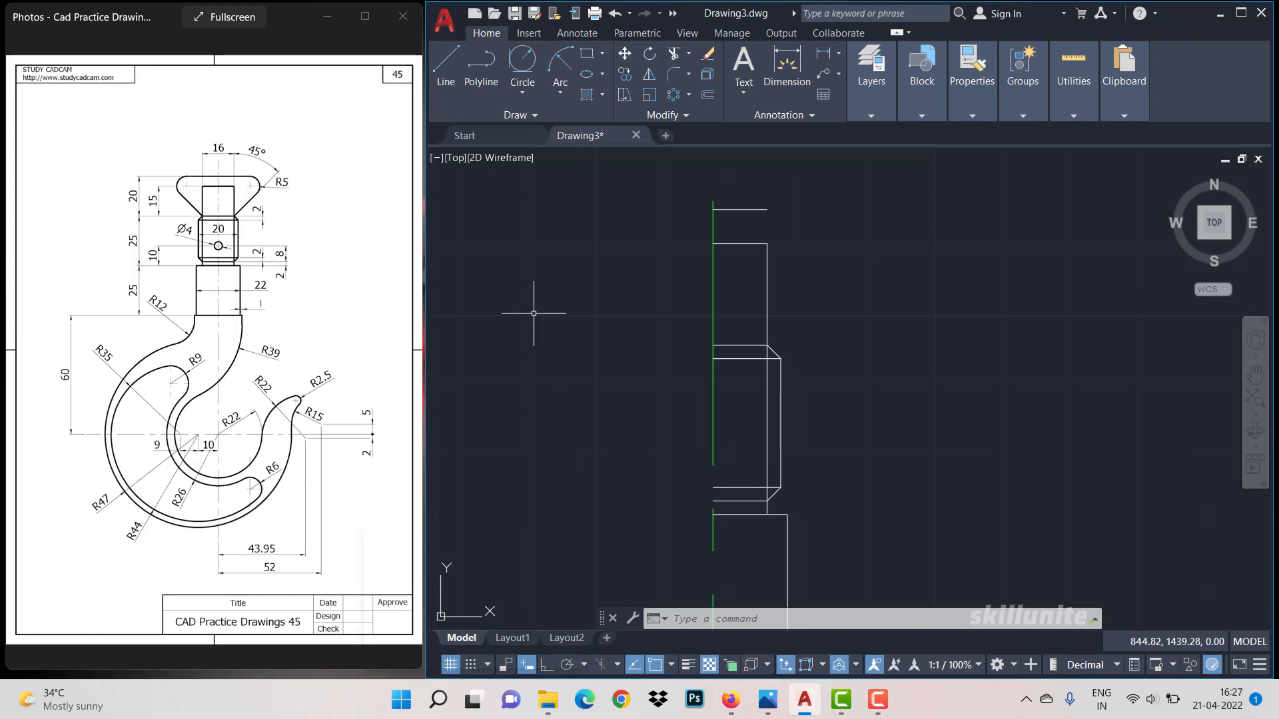
{"action": "left_click", "coordinate": [442, 65]}
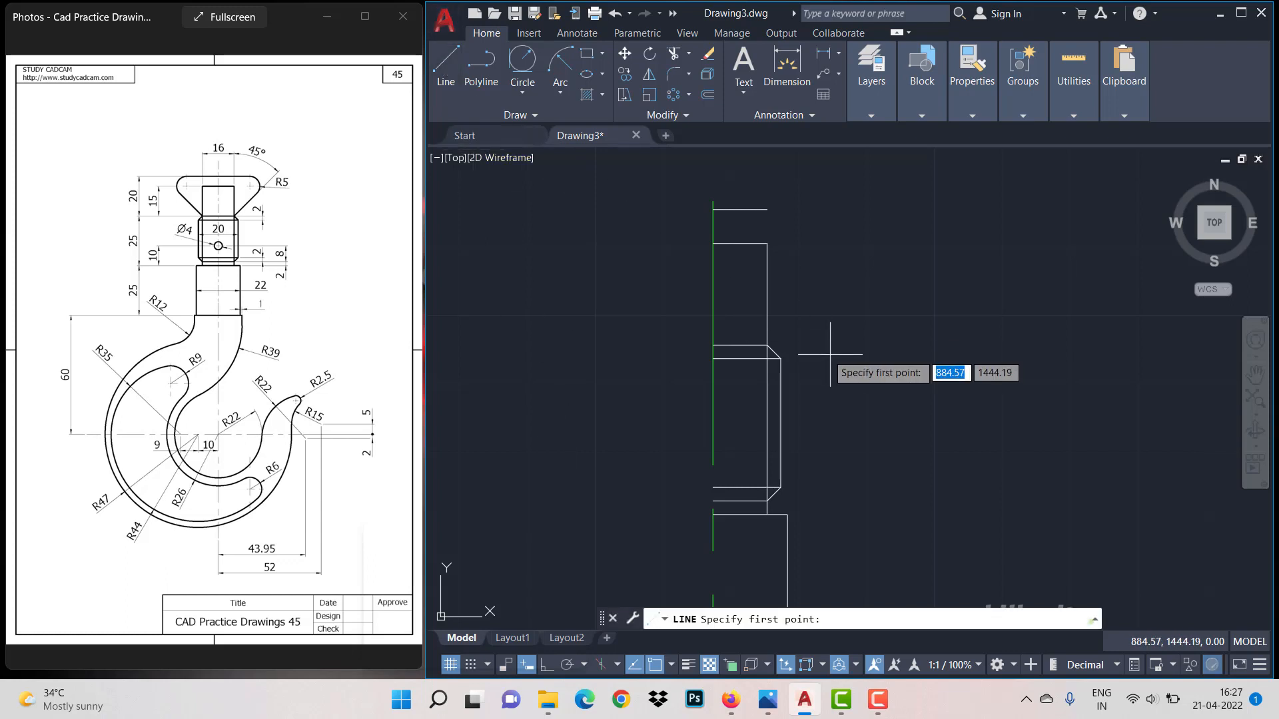
{"action": "left_click", "coordinate": [767, 345]}
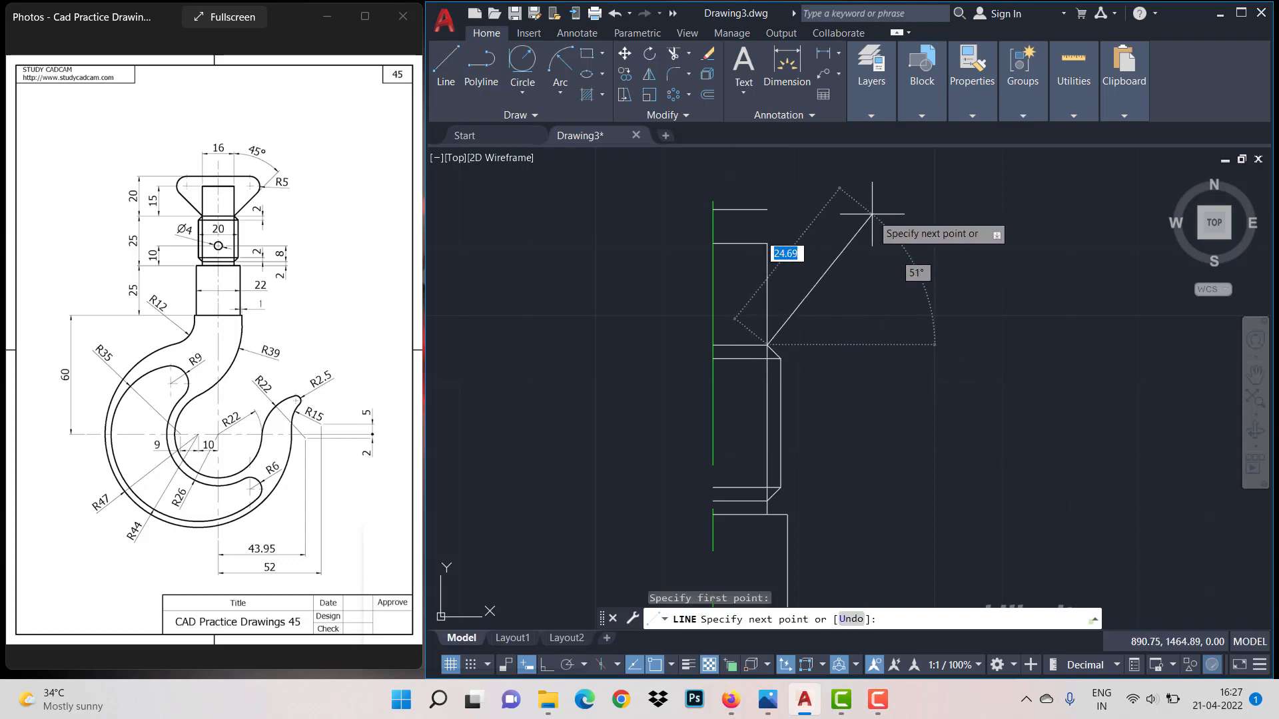
{"action": "key", "text": "Tab"}
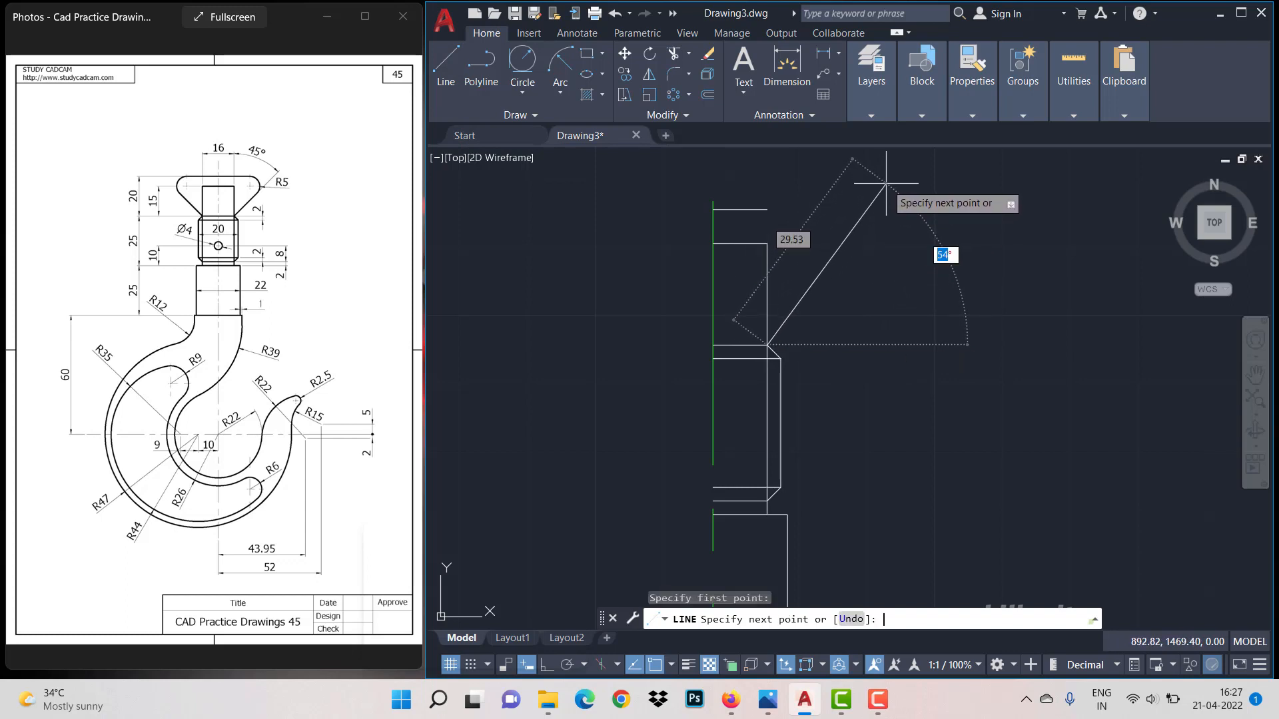
{"action": "key", "text": "Return"}
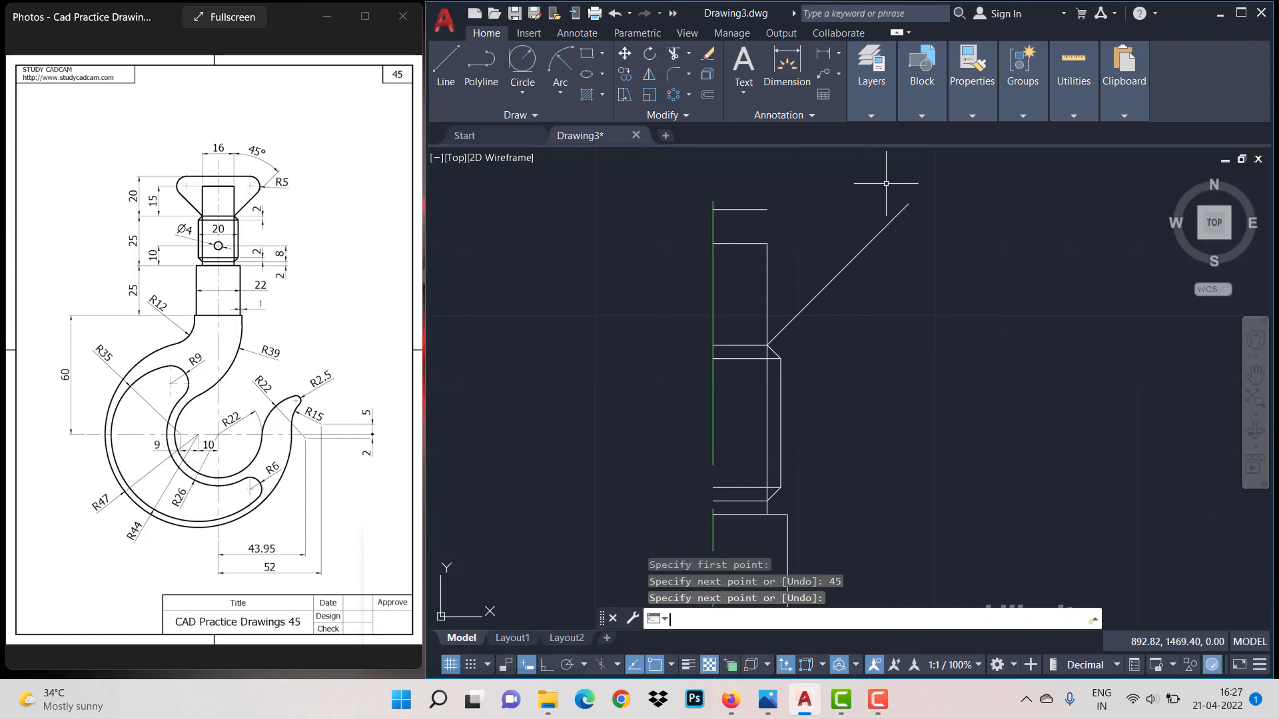
Extend the uppermost horizontal line to the 45° line and trim the sloped line's overhang above it.
{"action": "type", "text": "ex"}
{"action": "key", "text": "Return"}
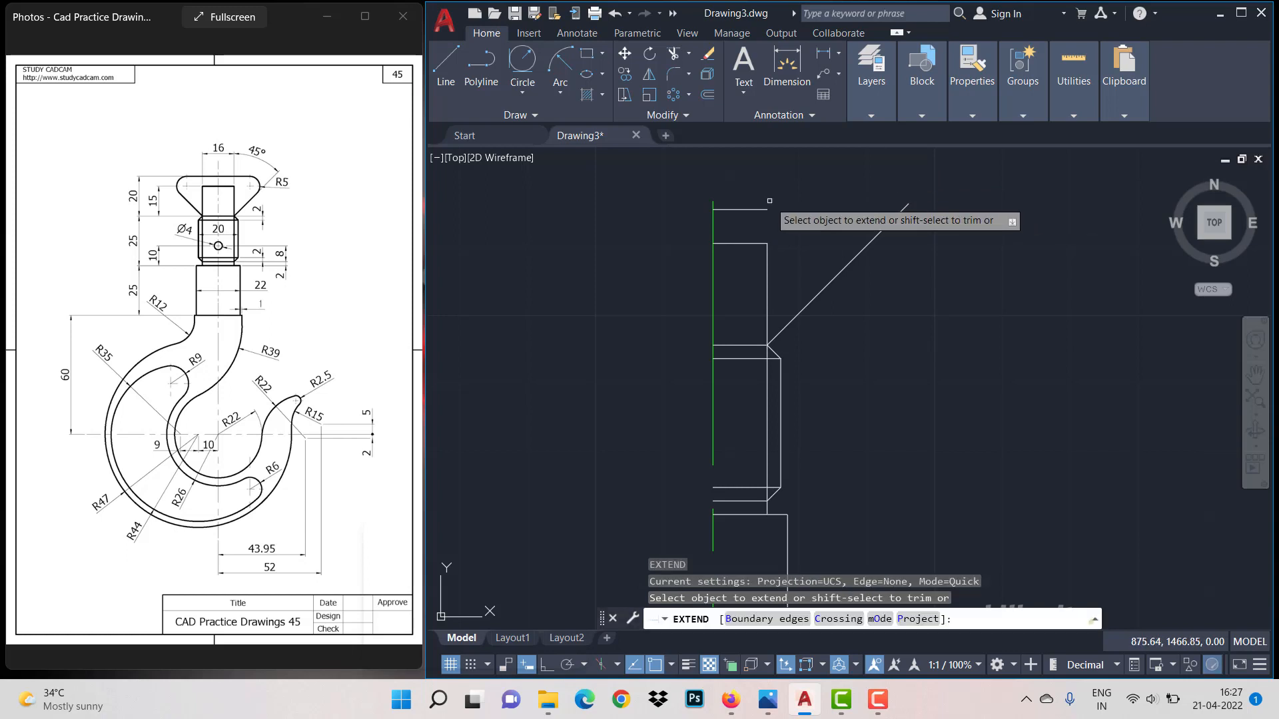
{"action": "left_click", "coordinate": [764, 209]}
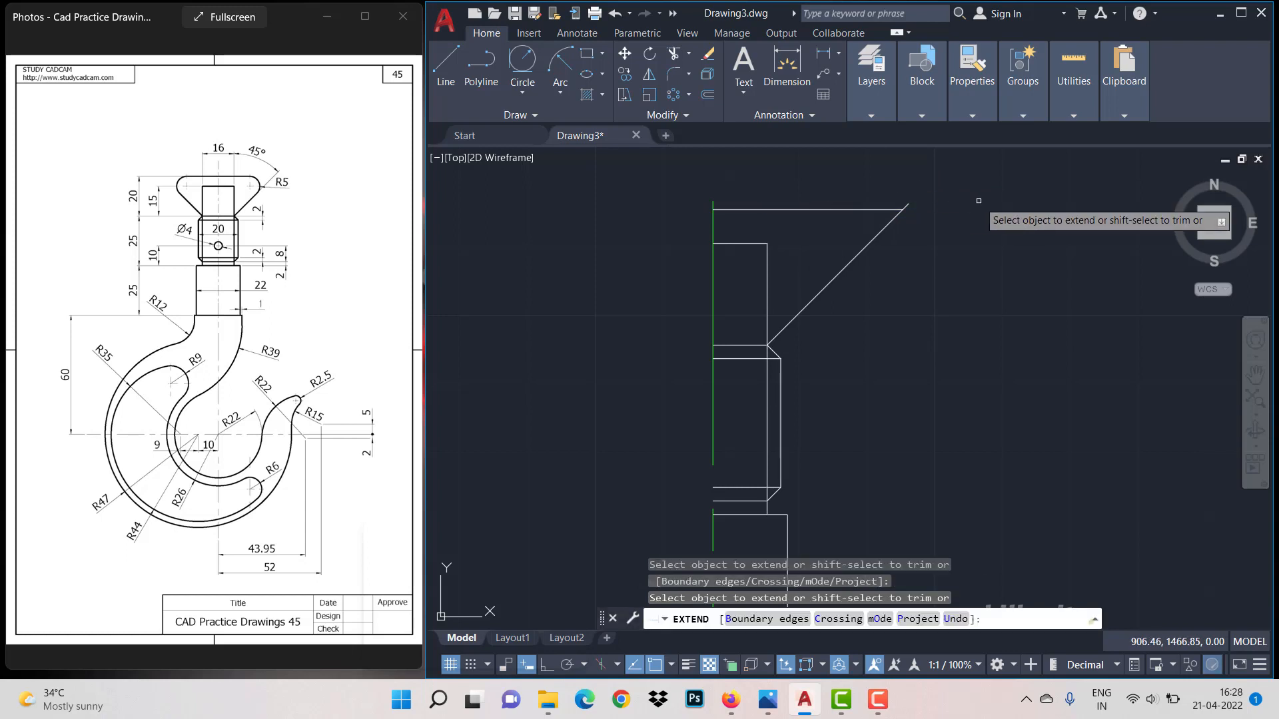
{"action": "key", "text": "Escape"}
{"action": "type", "text": "tr"}
{"action": "key", "text": "Return"}
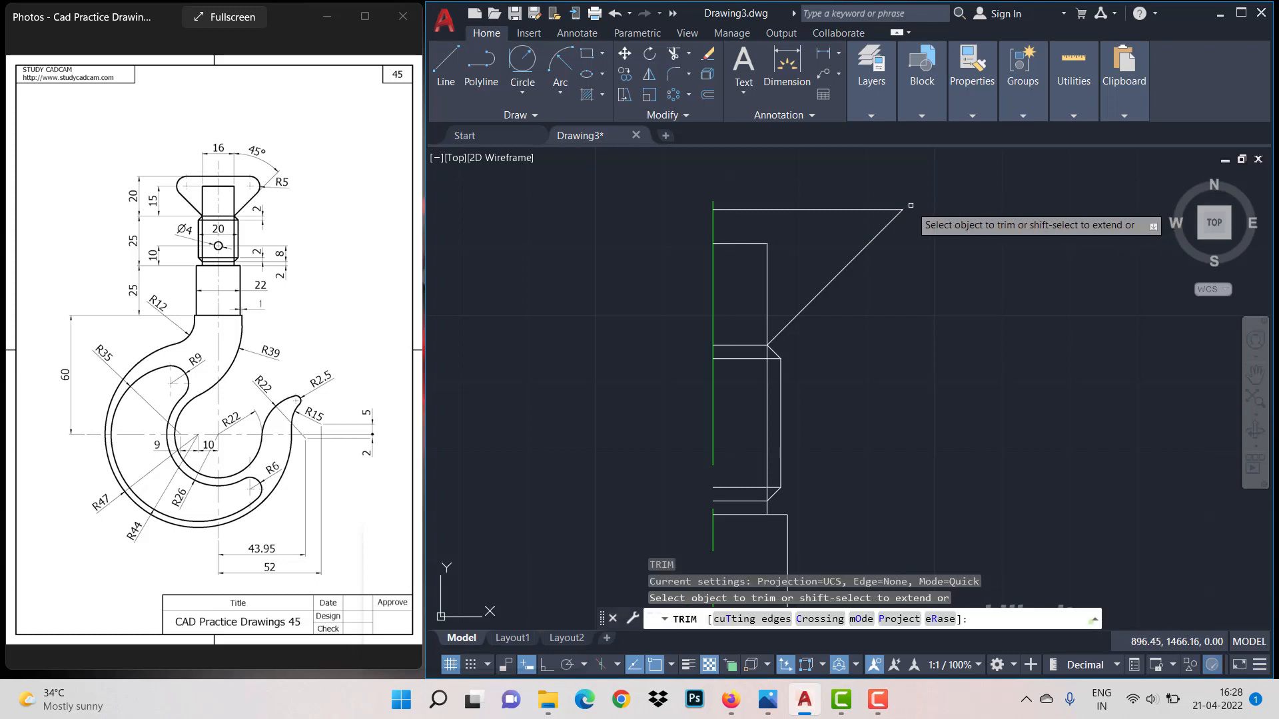
{"action": "left_click", "coordinate": [911, 205]}
{"action": "key", "text": "Return"}
Fillet the corner between the 45° line and the uppermost horizontal line with a radius of 5.
{"action": "type", "text": "f"}
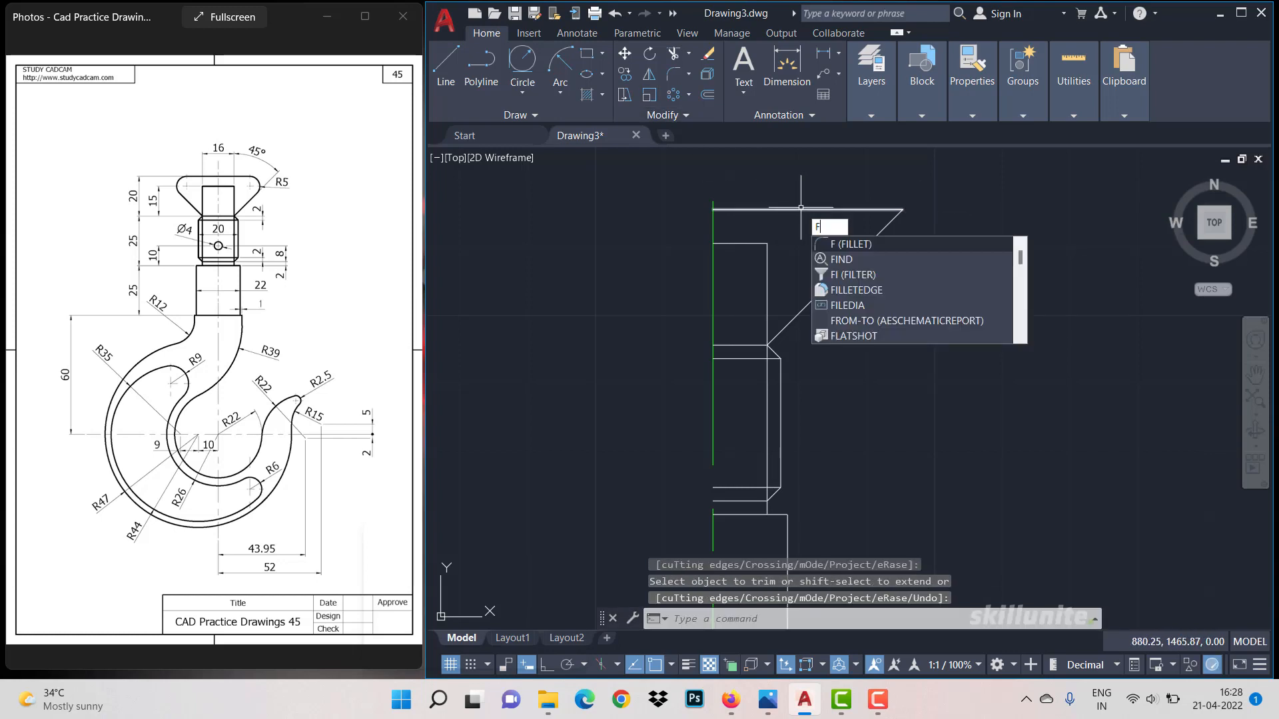
{"action": "key", "text": "Return"}
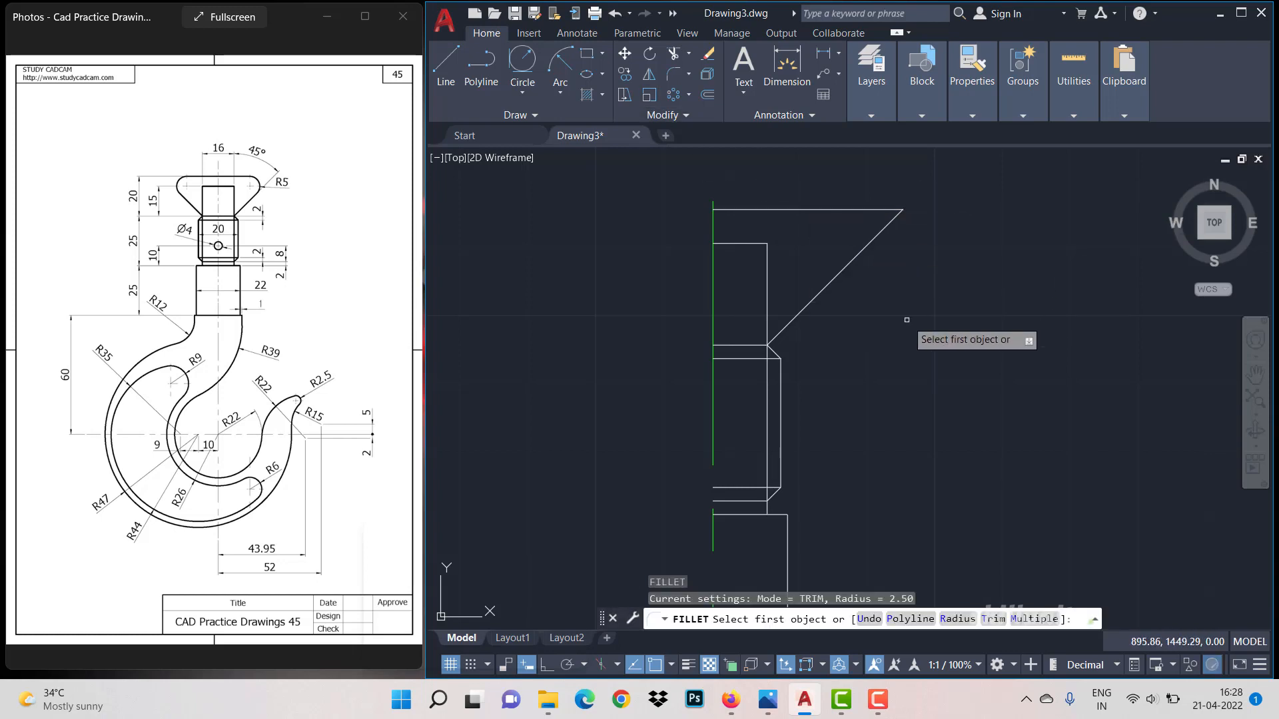
{"action": "type", "text": "r"}
{"action": "key", "text": "Return"}
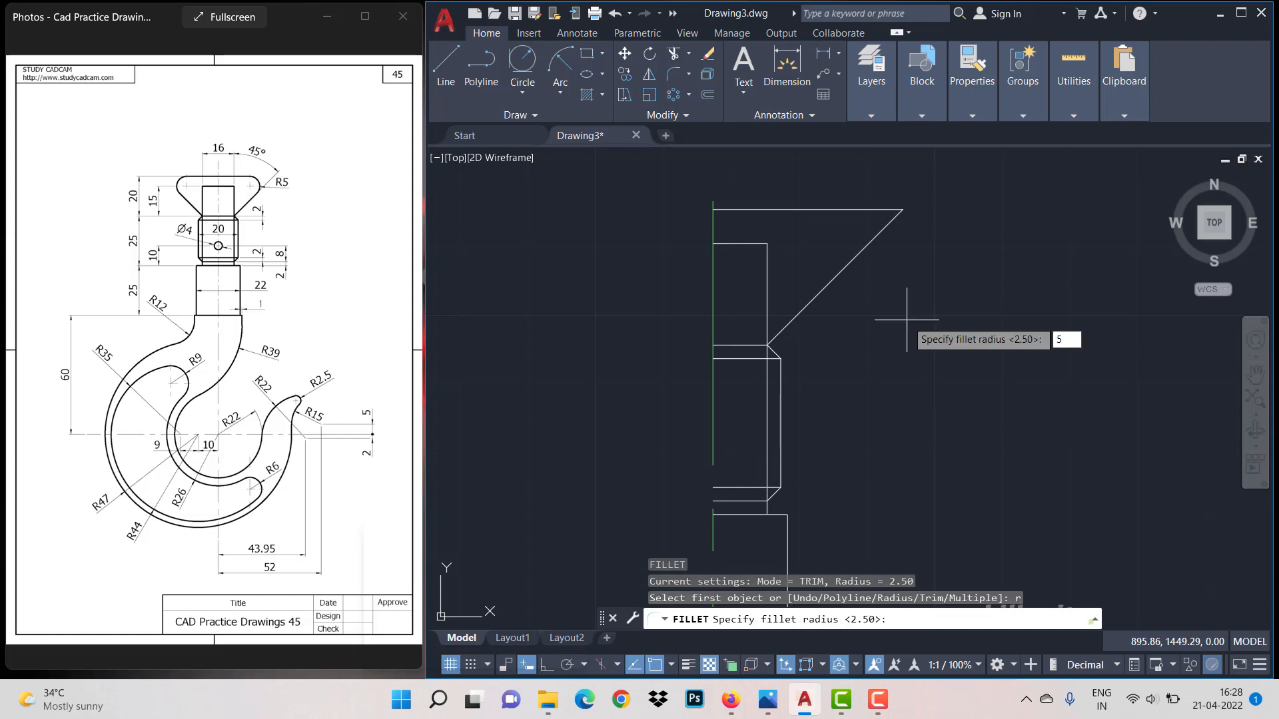
{"action": "key", "text": "Return"}
{"action": "left_click", "coordinate": [875, 238]}
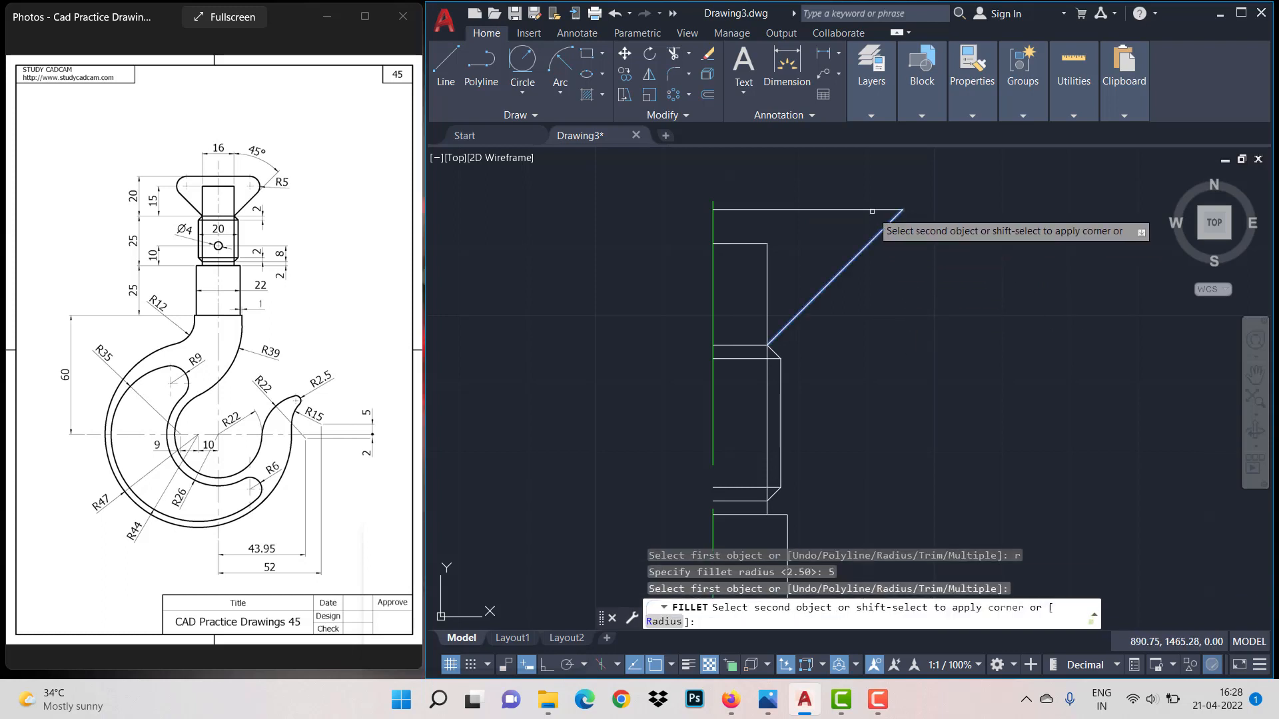
{"action": "left_click", "coordinate": [869, 210]}
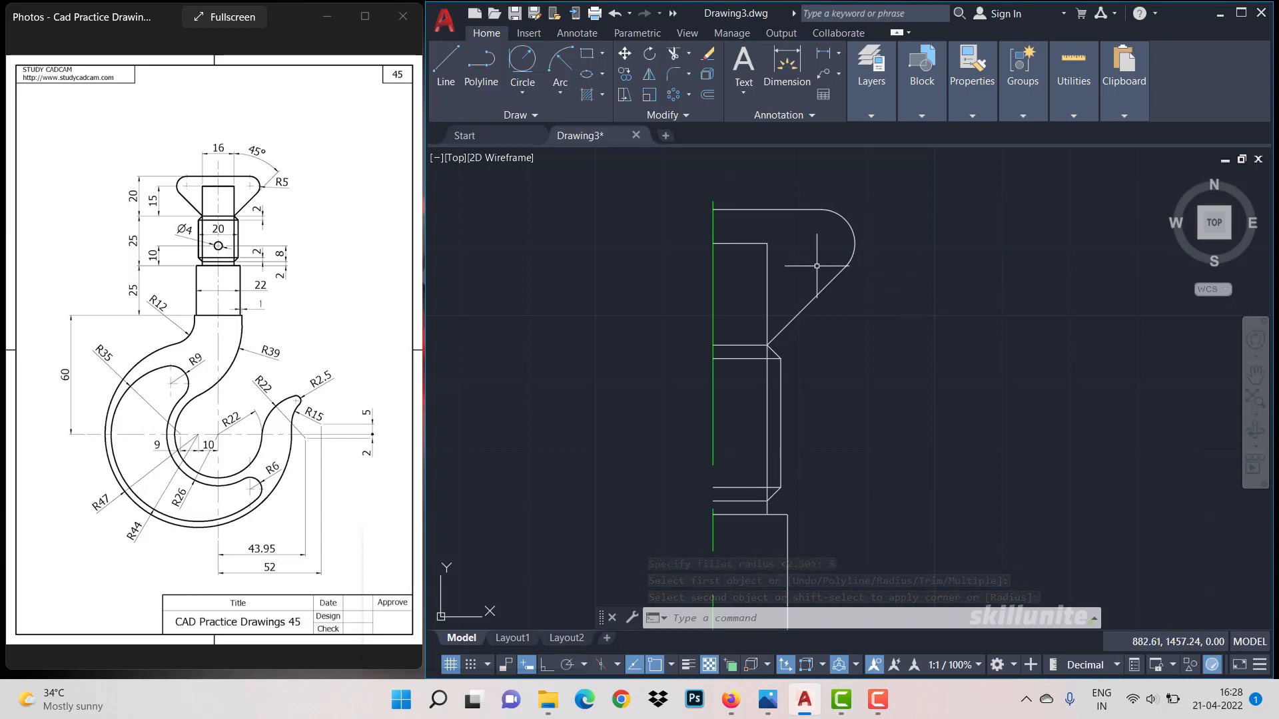
Offset the top edge of the lowest shank section upward by 10.
{"action": "scroll", "coordinate": [809, 280], "scroll_direction": "down", "scroll_amount": 2}
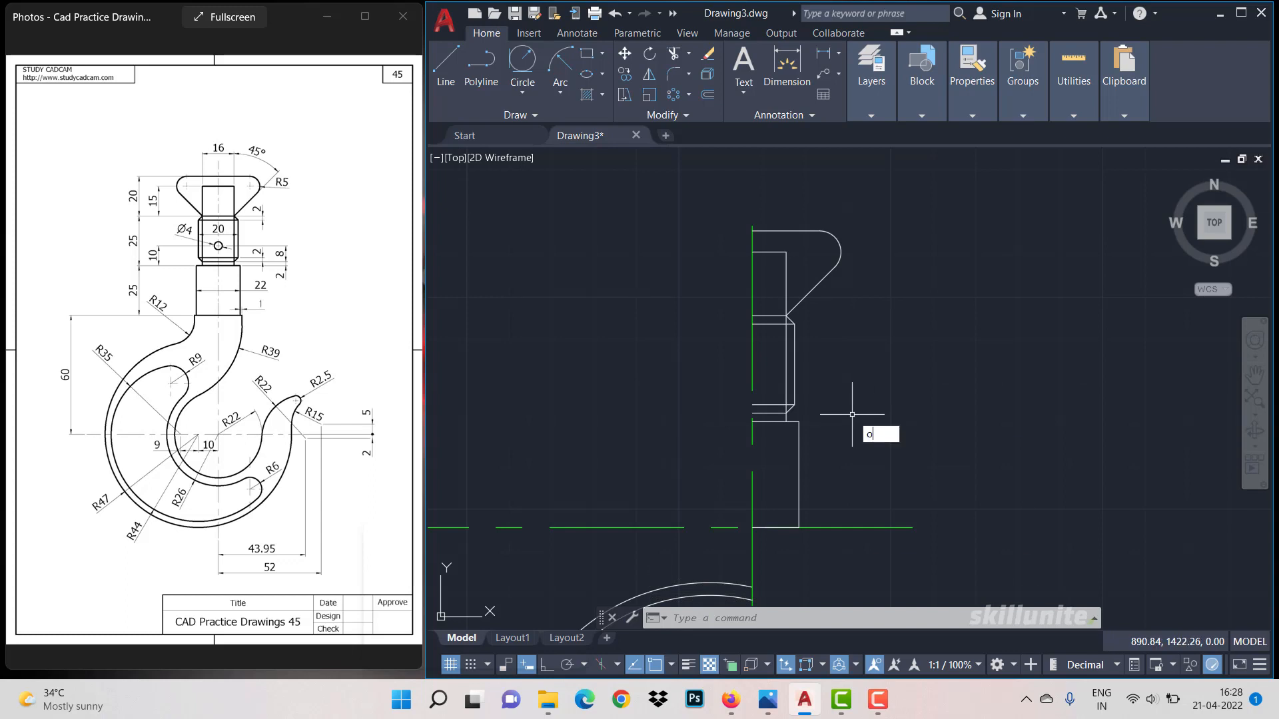
{"action": "key", "text": "Return"}
{"action": "type", "text": "10"}
{"action": "key", "text": "Return"}
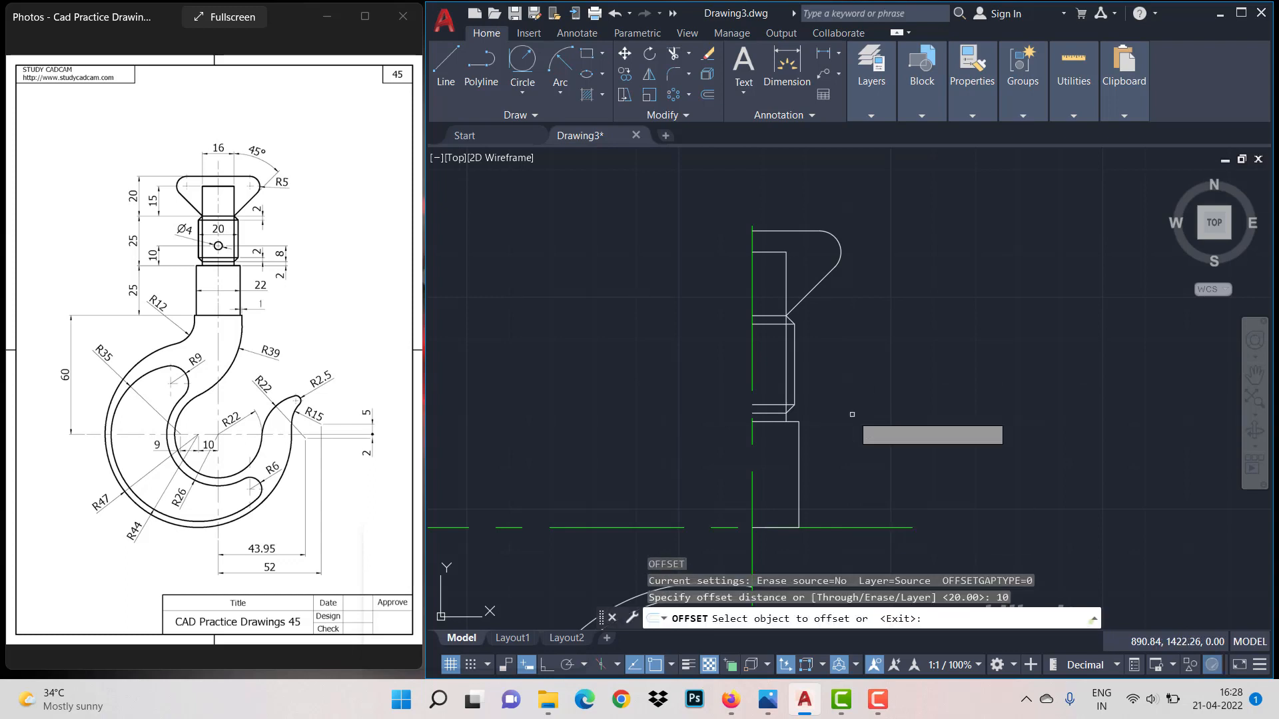
{"action": "left_click", "coordinate": [774, 422]}
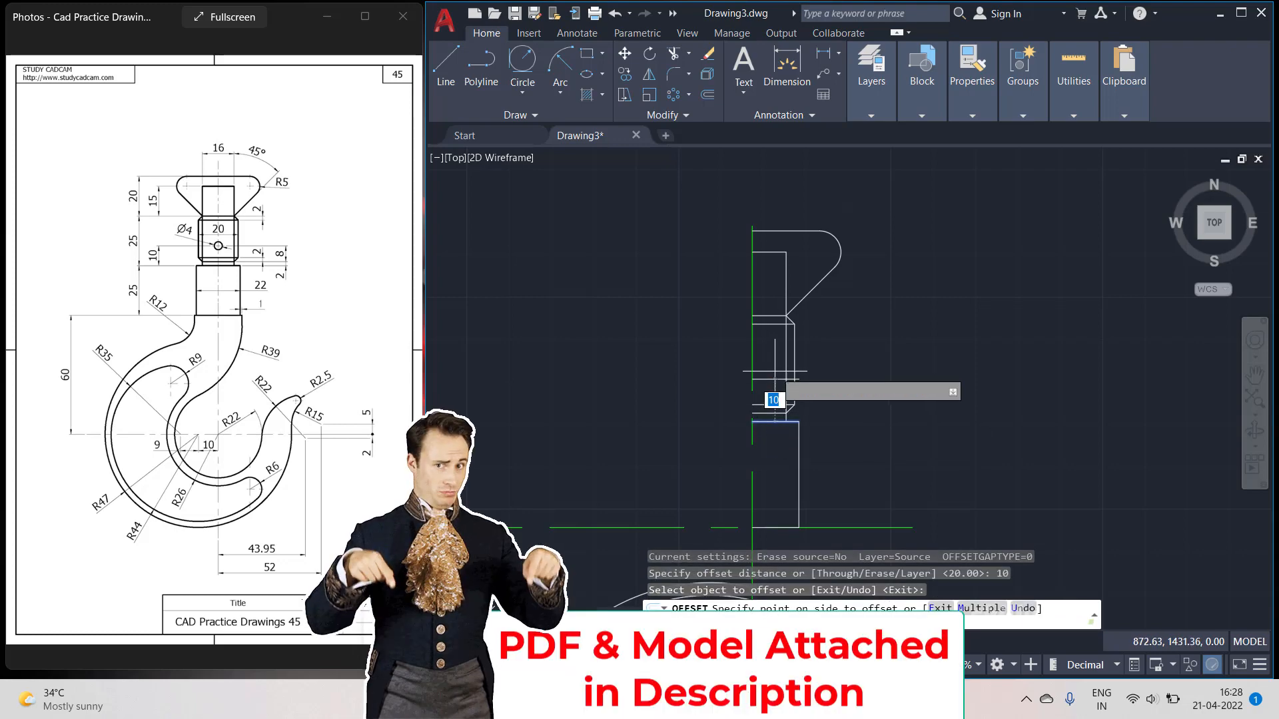
{"action": "left_click", "coordinate": [765, 366]}
{"action": "key", "text": "Return"}
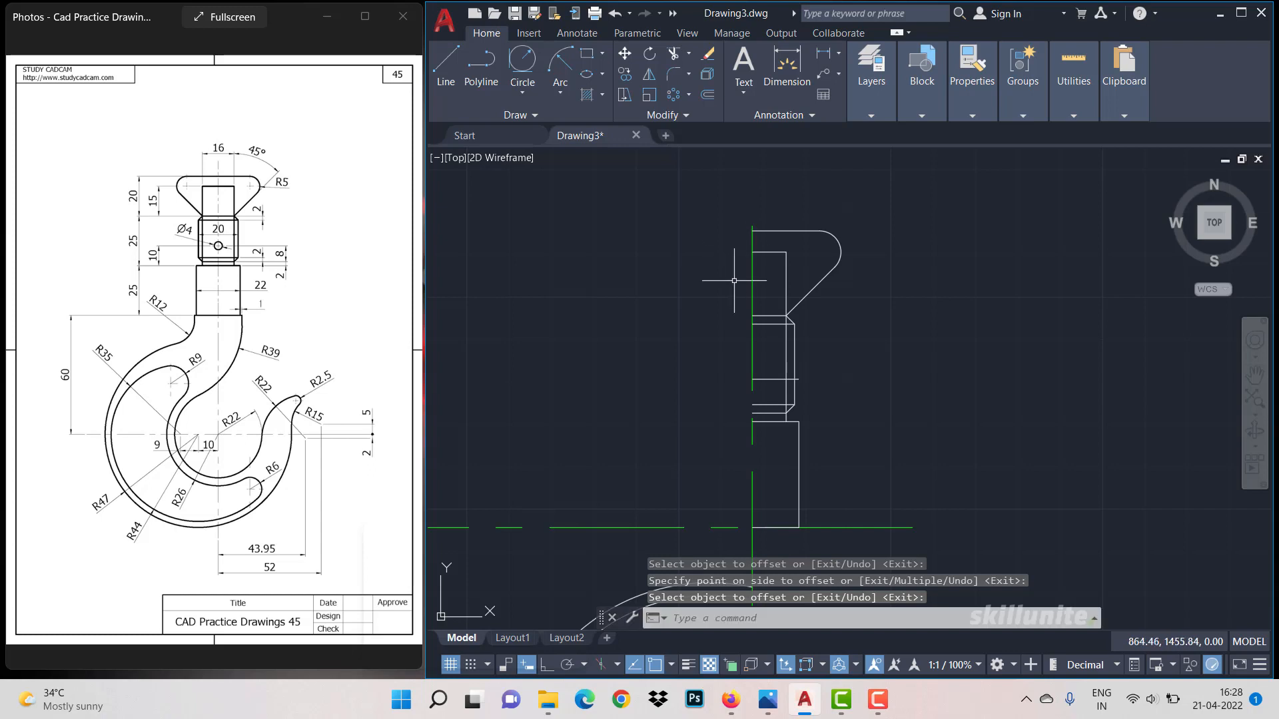
Draw a circle of diameter 4 where the offset line meets the vertical centre line, and erase the offset line.
{"action": "left_click", "coordinate": [534, 91]}
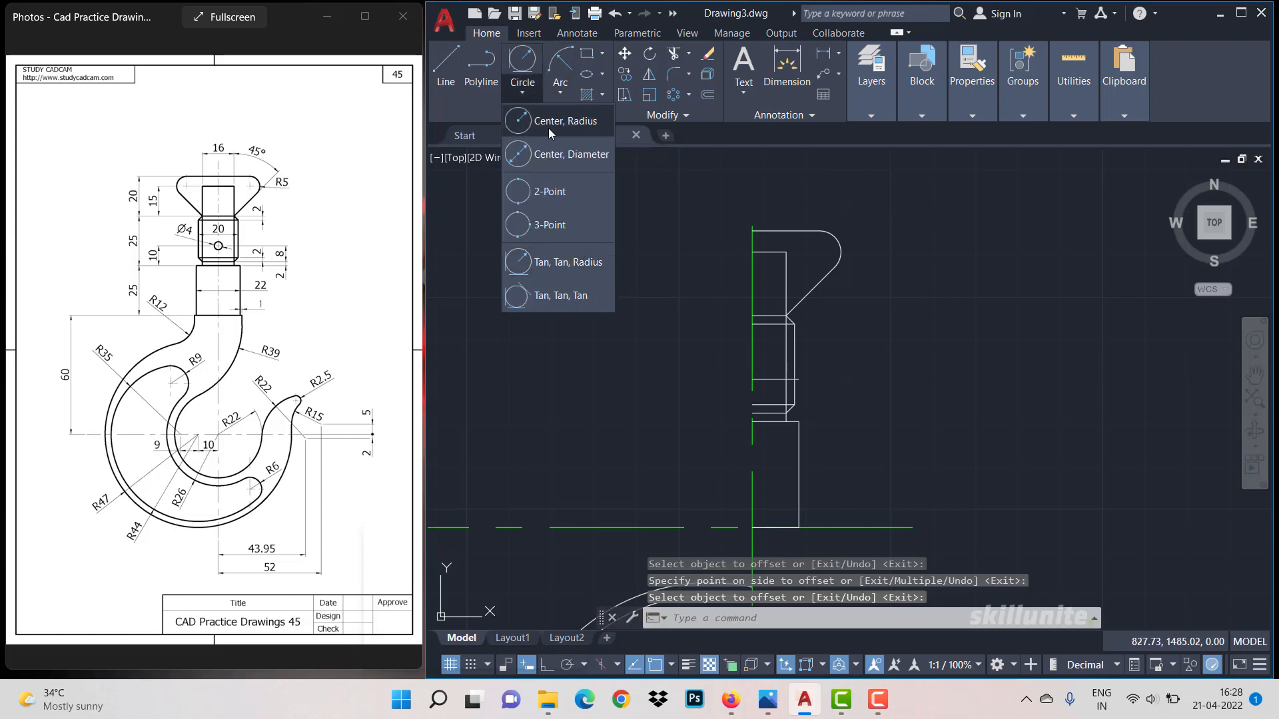
{"action": "left_click", "coordinate": [558, 153]}
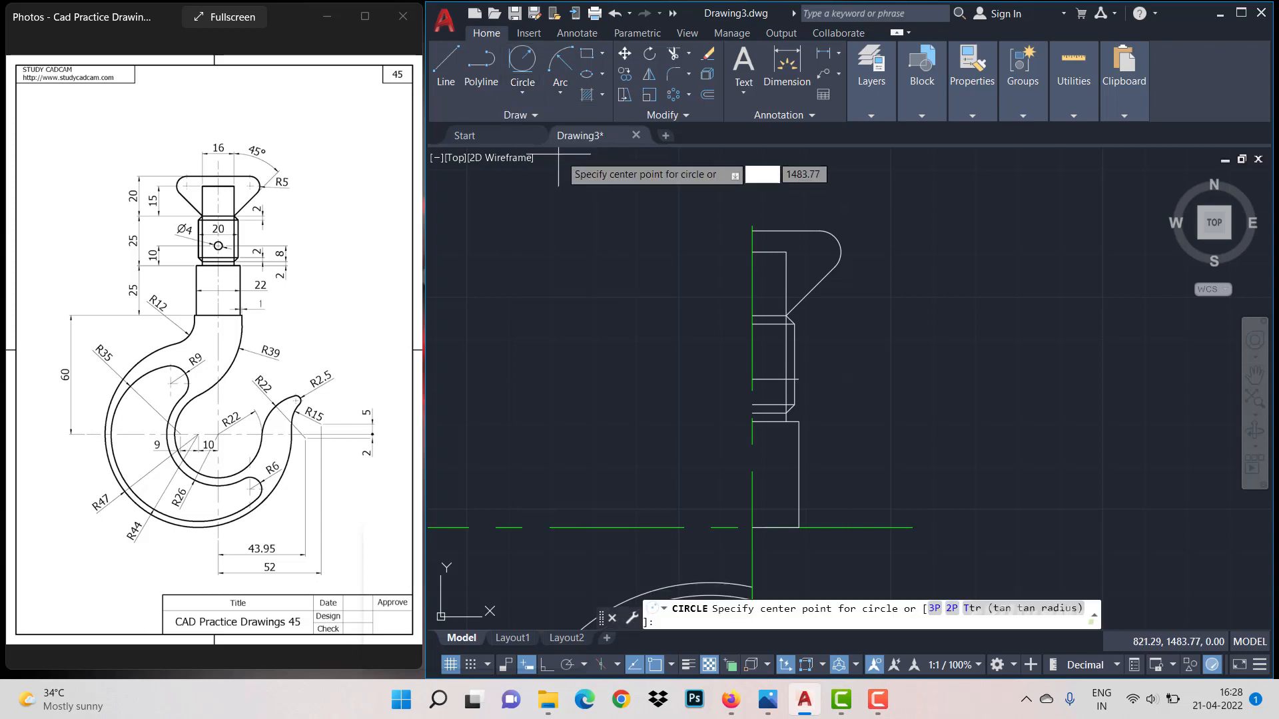
{"action": "left_click", "coordinate": [752, 379]}
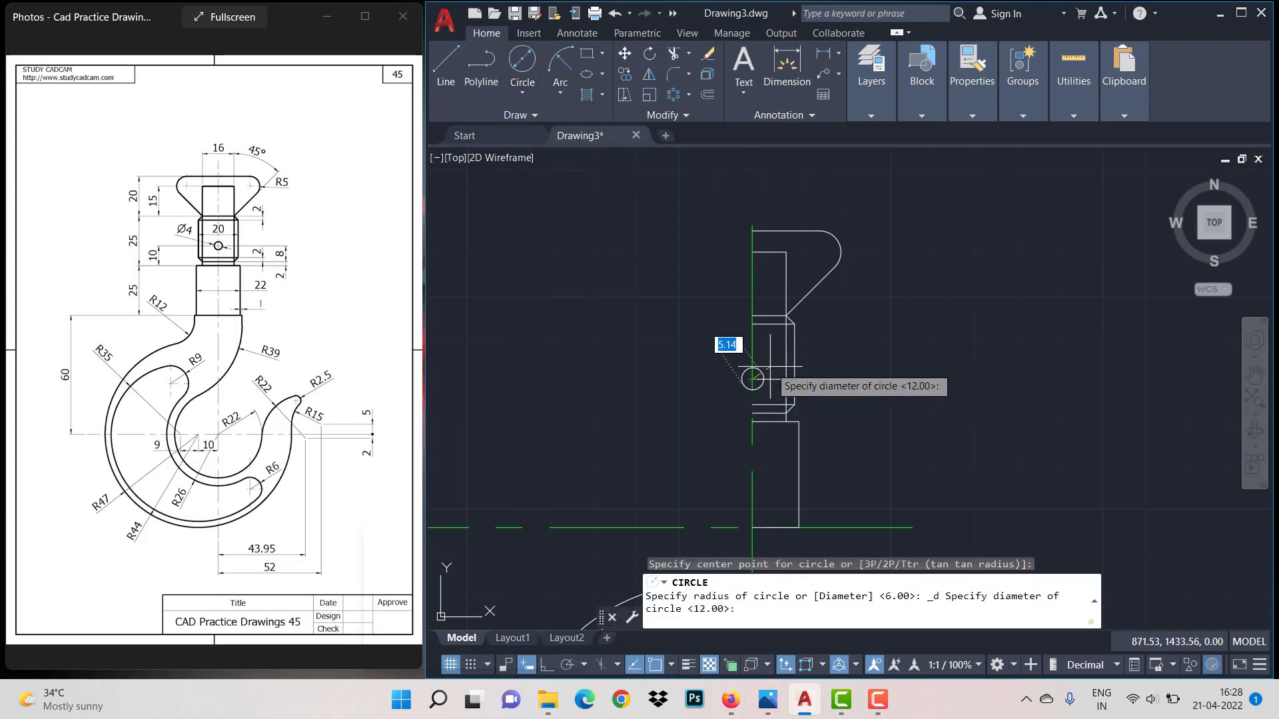
{"action": "key", "text": "Return"}
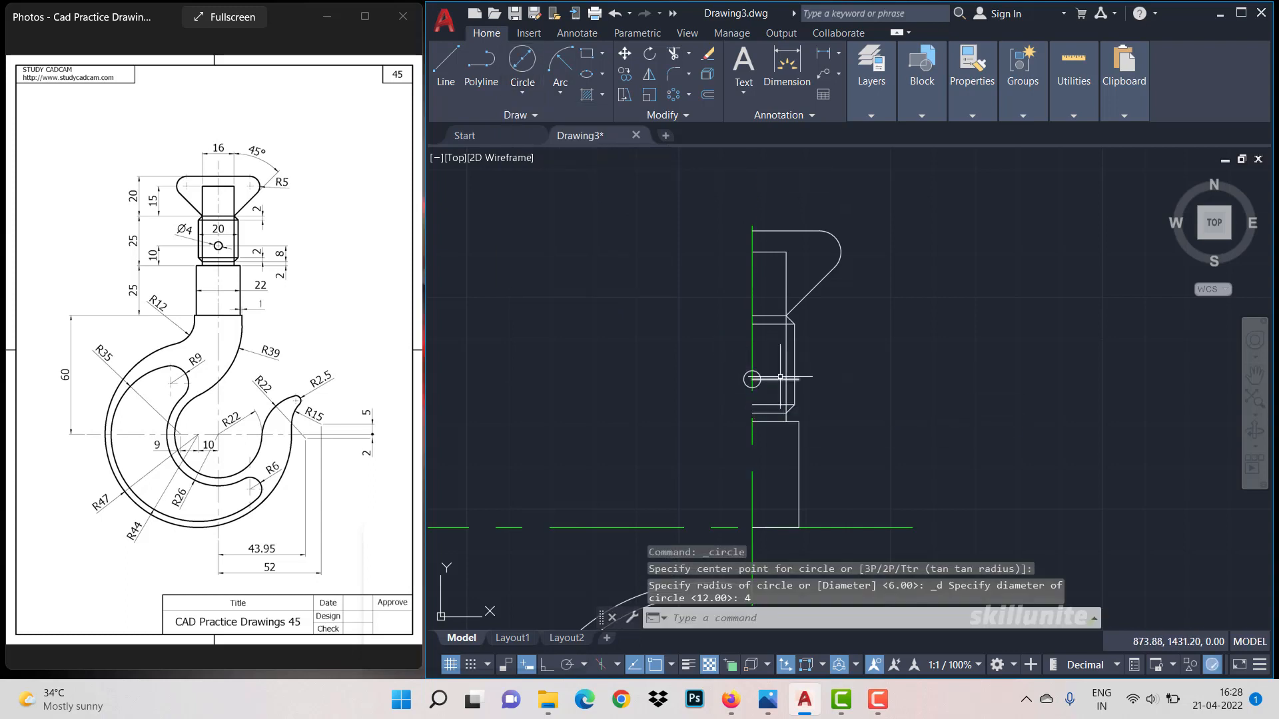
{"action": "left_click", "coordinate": [786, 377]}
{"action": "left_click", "coordinate": [773, 378]}
{"action": "key", "text": "Delete"}
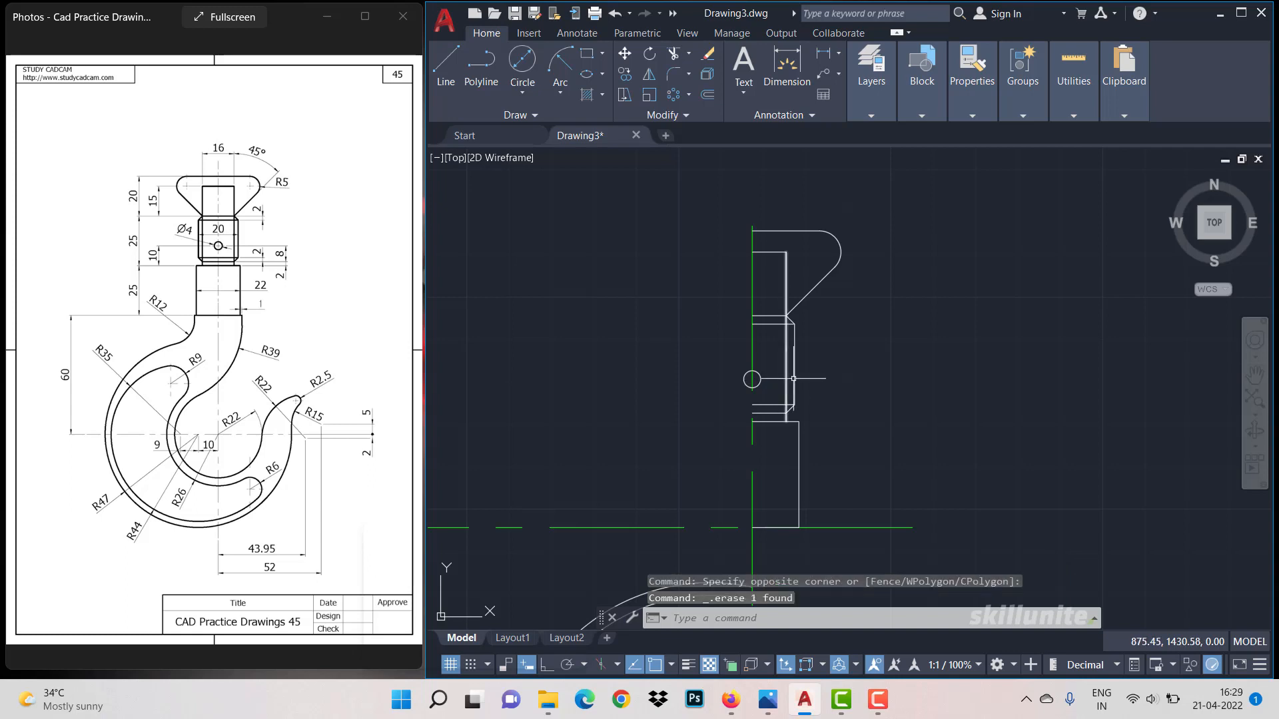
Mirror the right half of the shank and its flared top about the vertical centre line, keeping the source objects.
{"action": "scroll", "coordinate": [793, 378], "scroll_direction": "down", "scroll_amount": 3}
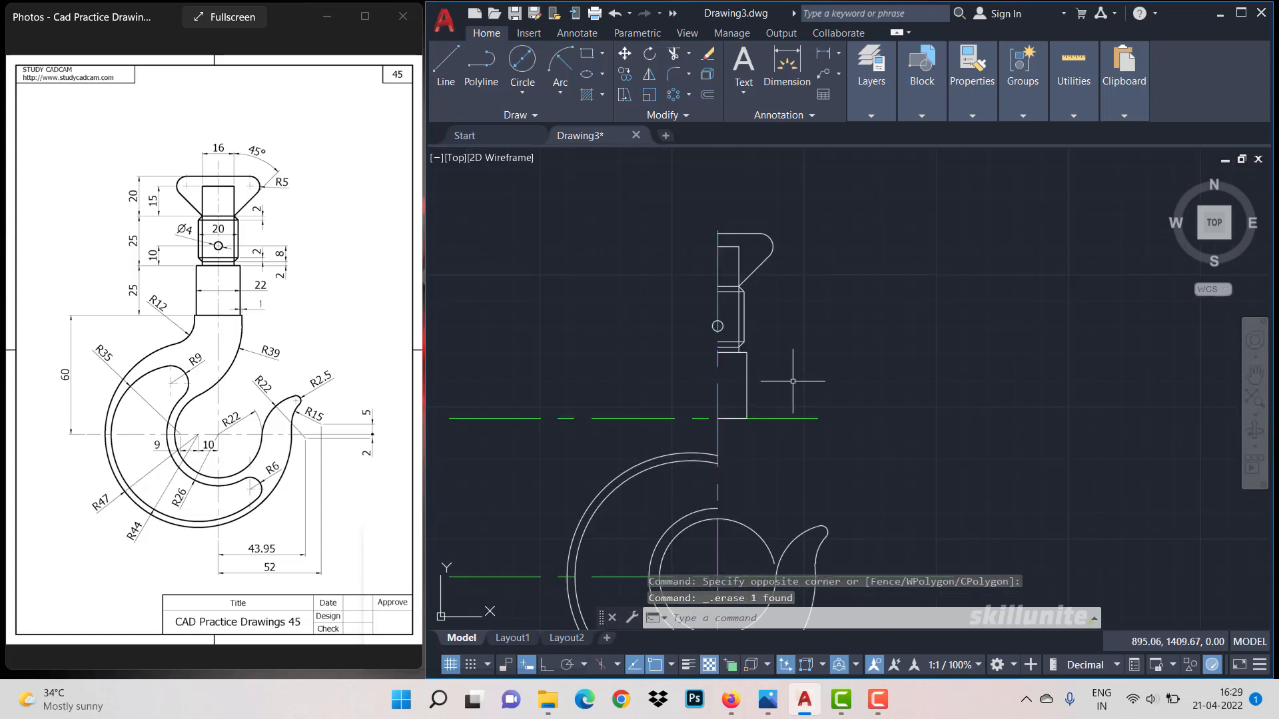
{"action": "type", "text": "mi"}
{"action": "key", "text": "Return"}
{"action": "left_click", "coordinate": [696, 220]}
{"action": "left_click", "coordinate": [786, 432]}
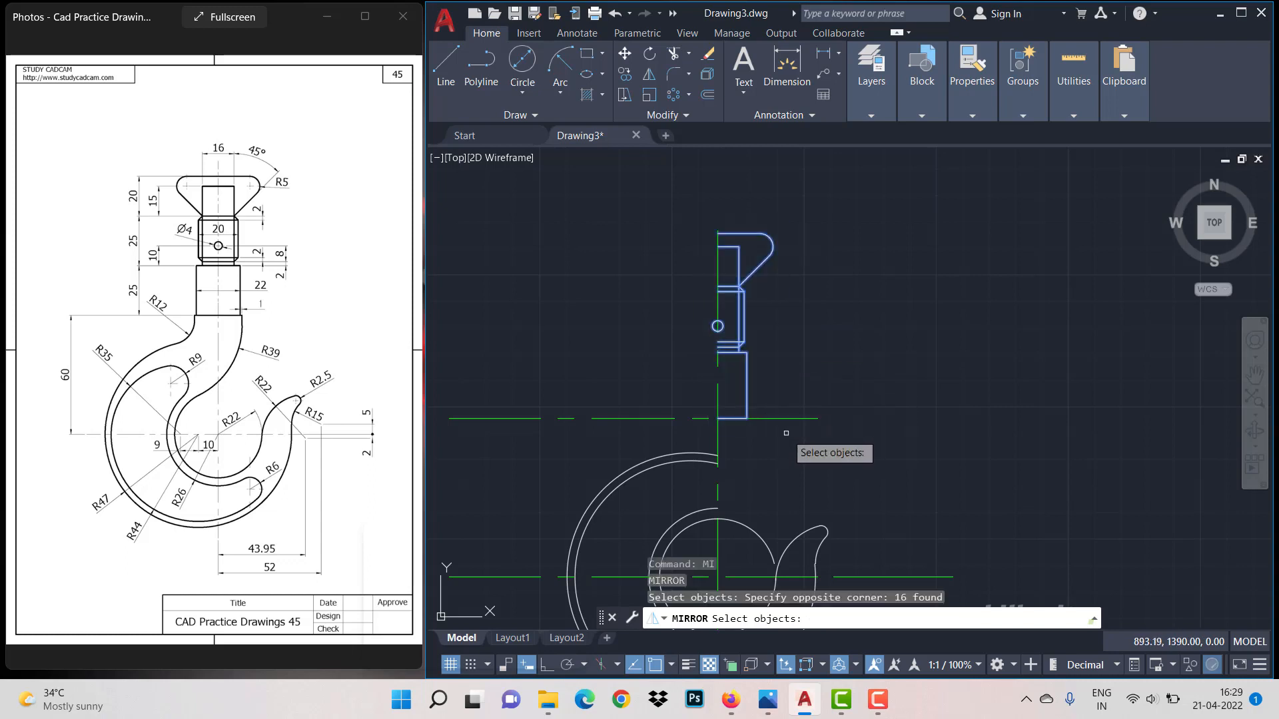
{"action": "key", "text": "Return"}
{"action": "left_click", "coordinate": [717, 246]}
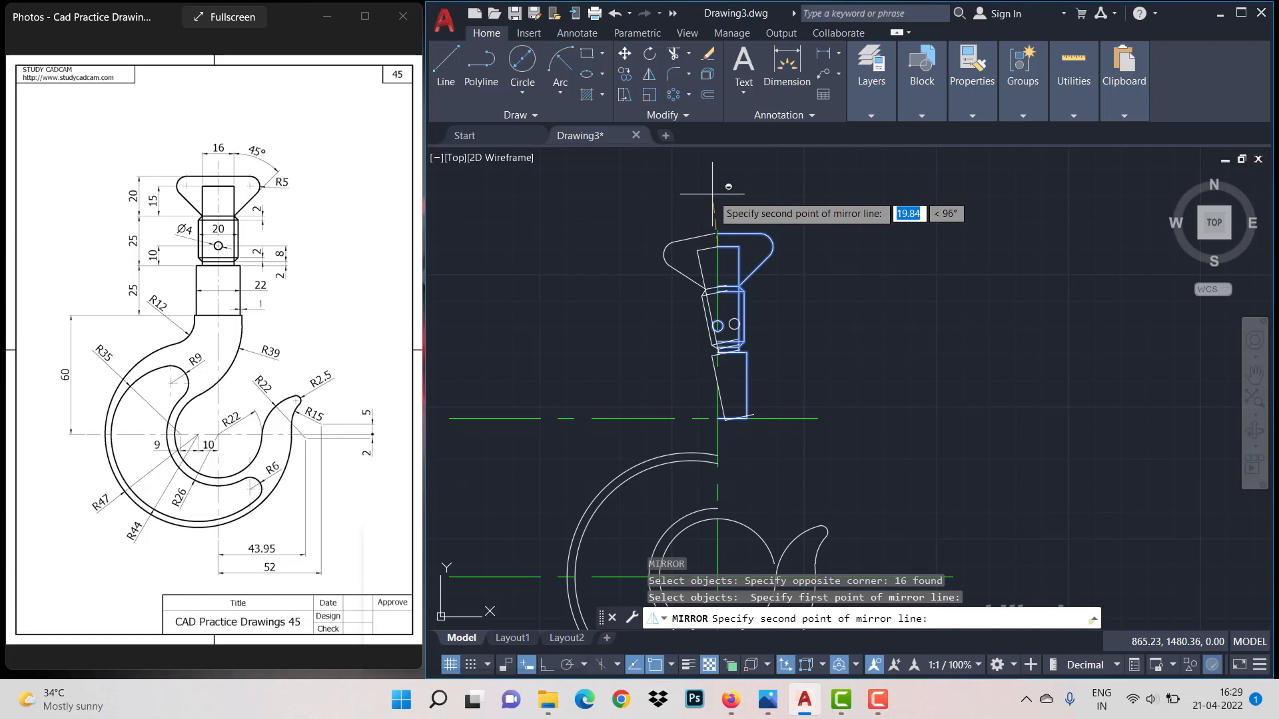
{"action": "key", "text": "F8"}
{"action": "left_click", "coordinate": [732, 191]}
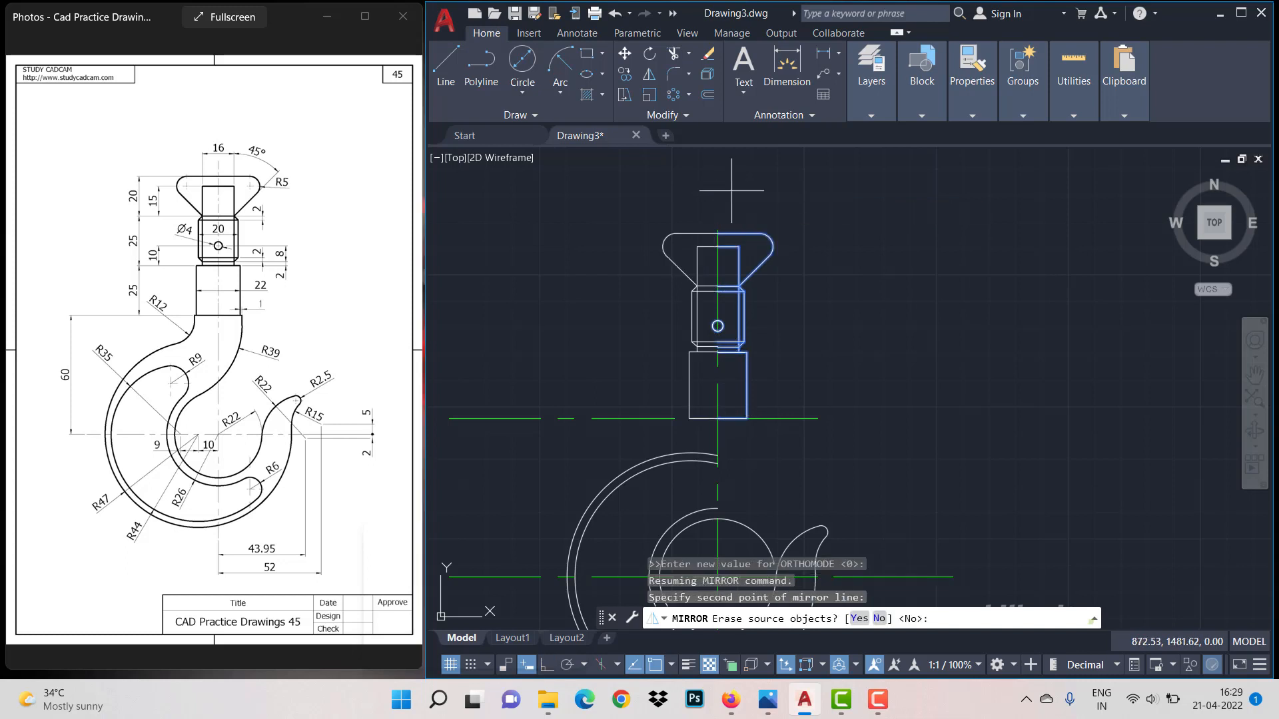
{"action": "key", "text": "Return"}
Delete the duplicate hole circle on the shank's centre line.
{"action": "scroll", "coordinate": [723, 326], "scroll_direction": "up", "scroll_amount": 3}
{"action": "left_click", "coordinate": [720, 326]}
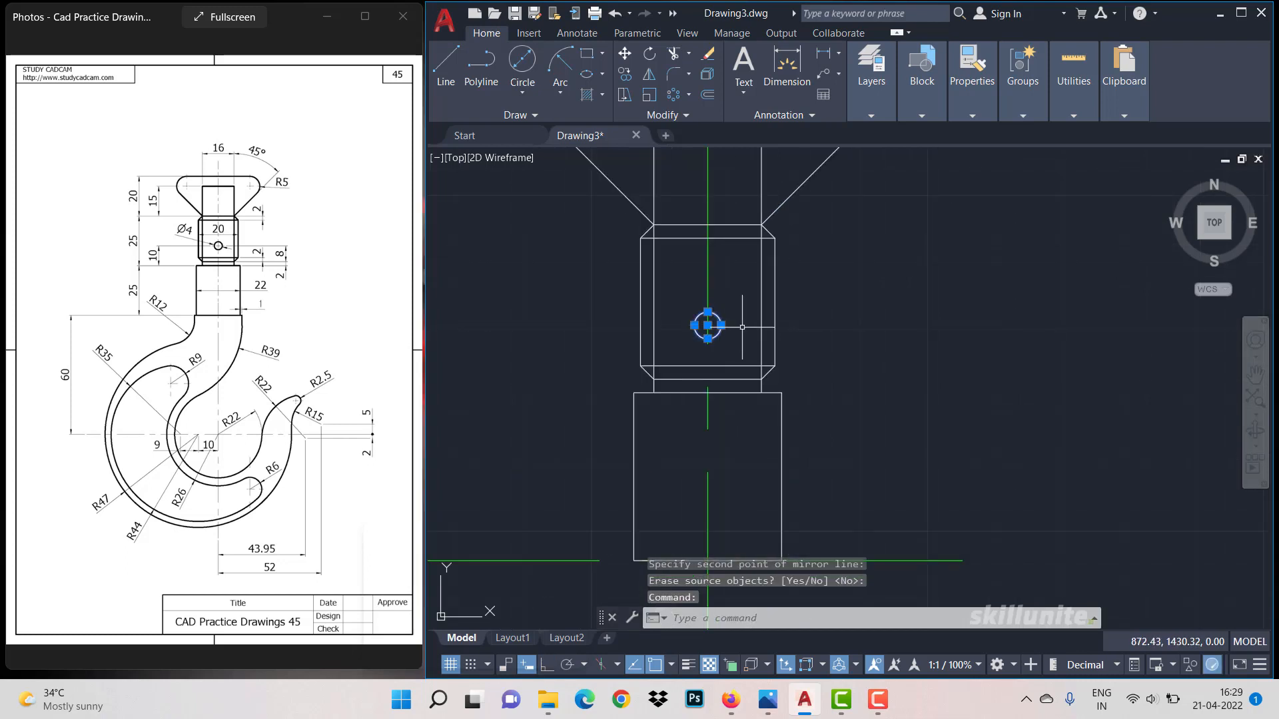
{"action": "key", "text": "Delete"}
Offset both vertical sides of the lowest shank section outward by 1.
{"action": "scroll", "coordinate": [742, 327], "scroll_direction": "down", "scroll_amount": 4}
{"action": "scroll", "coordinate": [746, 372], "scroll_direction": "up", "scroll_amount": 2}
{"action": "scroll", "coordinate": [751, 397], "scroll_direction": "down", "scroll_amount": 2}
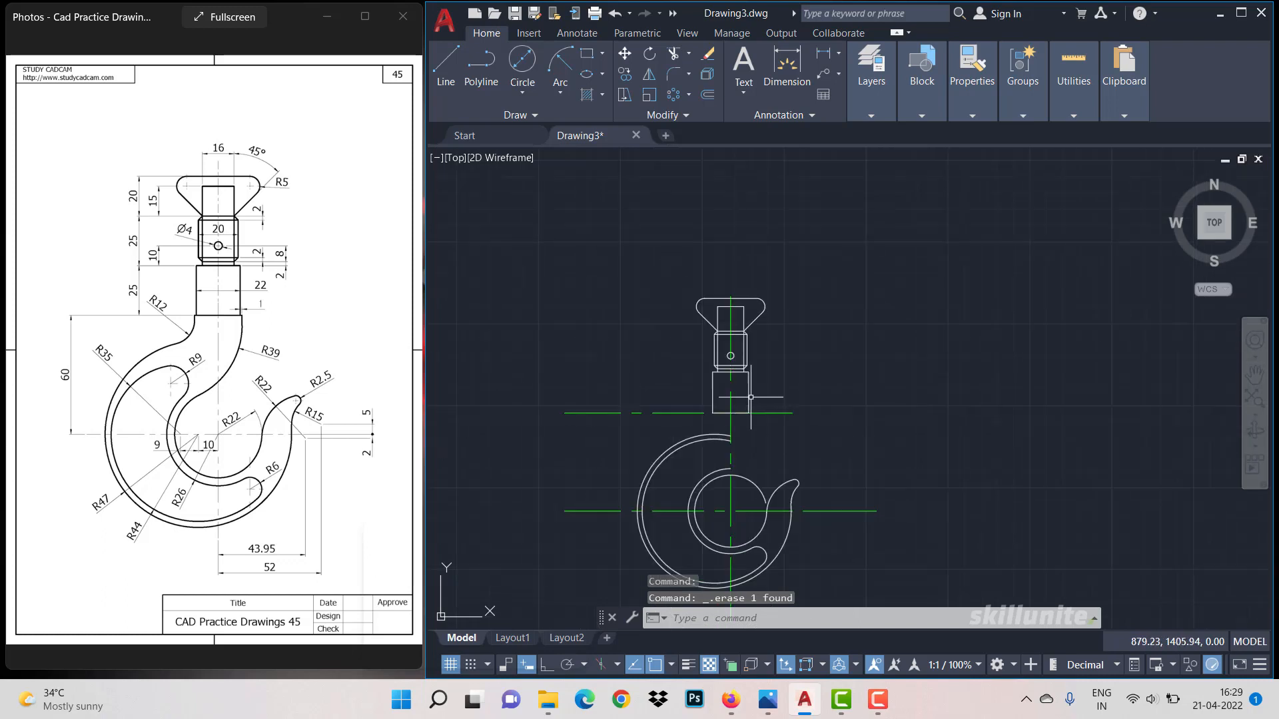
{"action": "scroll", "coordinate": [748, 439], "scroll_direction": "up", "scroll_amount": 2}
{"action": "scroll", "coordinate": [748, 438], "scroll_direction": "up", "scroll_amount": 2}
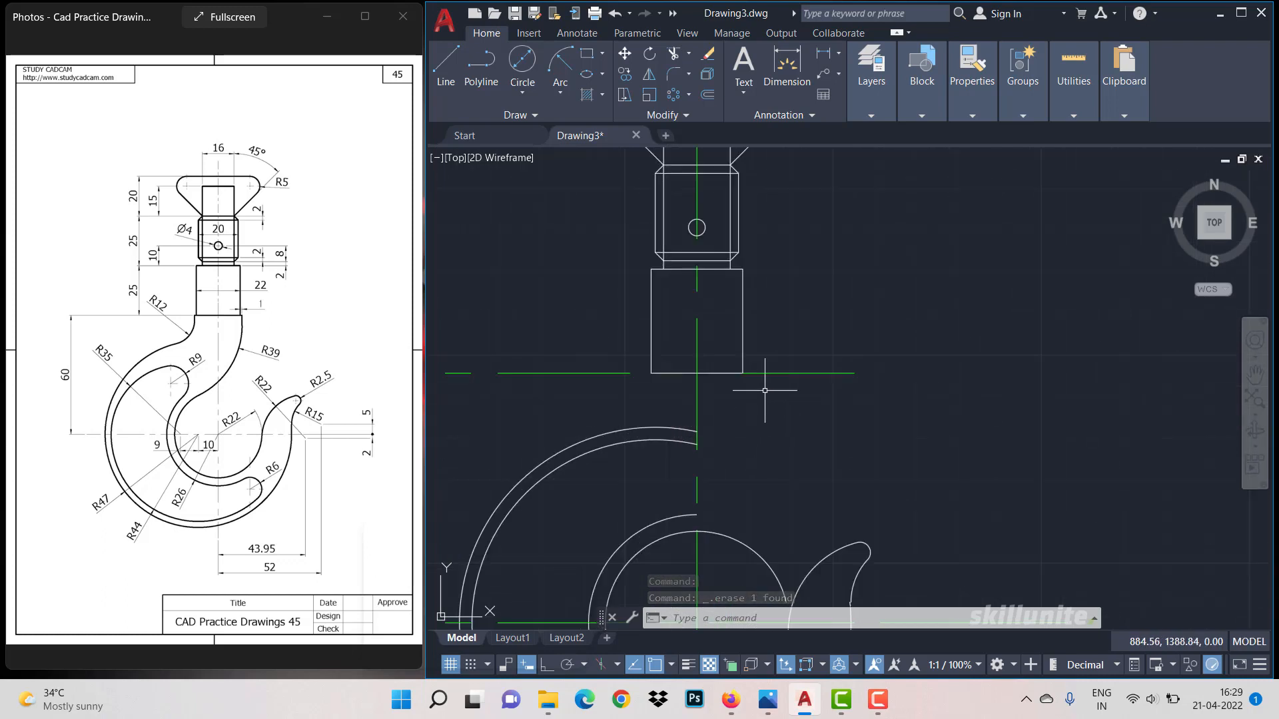
{"action": "type", "text": "o"}
{"action": "key", "text": "Return"}
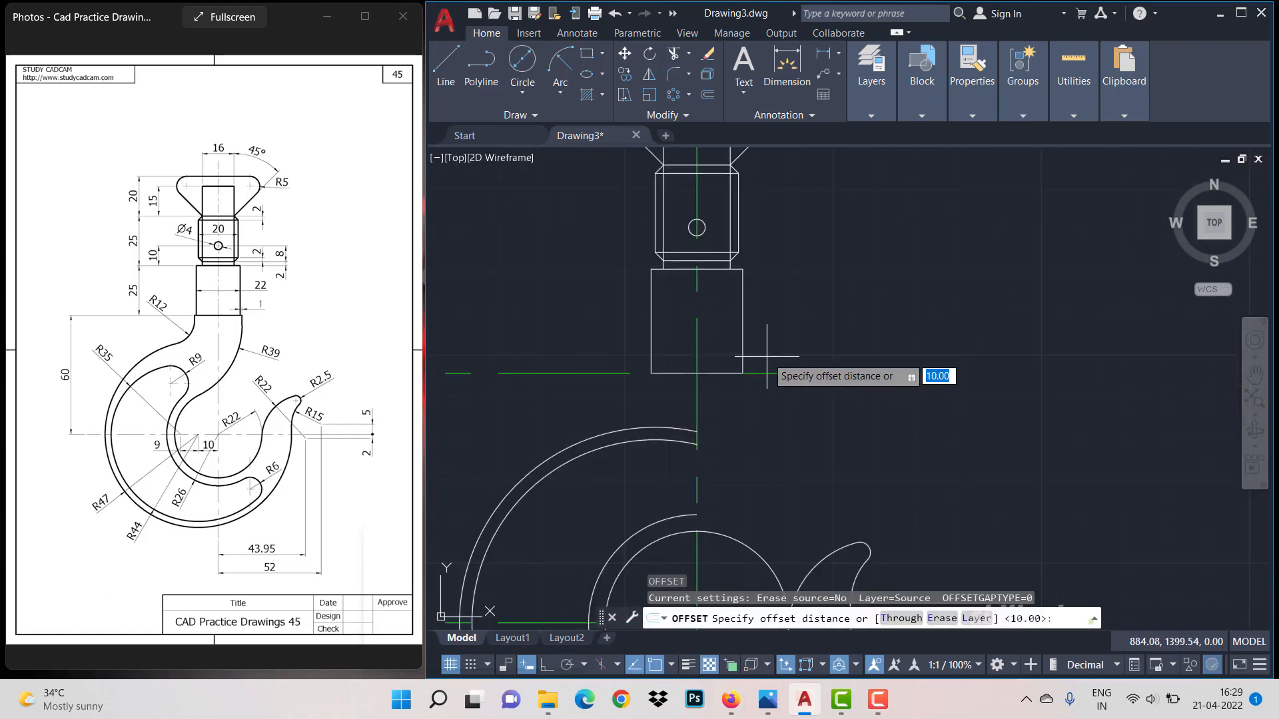
{"action": "type", "text": "1"}
{"action": "key", "text": "Return"}
{"action": "left_click", "coordinate": [744, 355]}
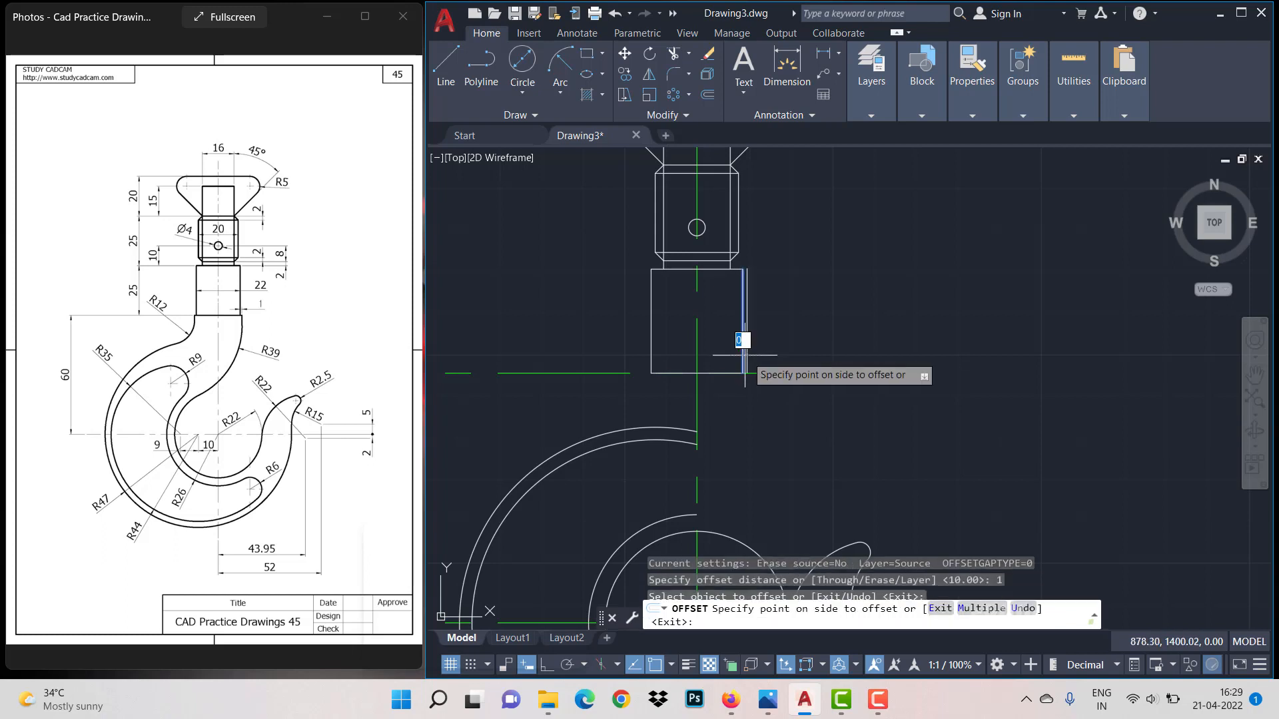
{"action": "left_click", "coordinate": [765, 355]}
{"action": "left_click", "coordinate": [651, 346]}
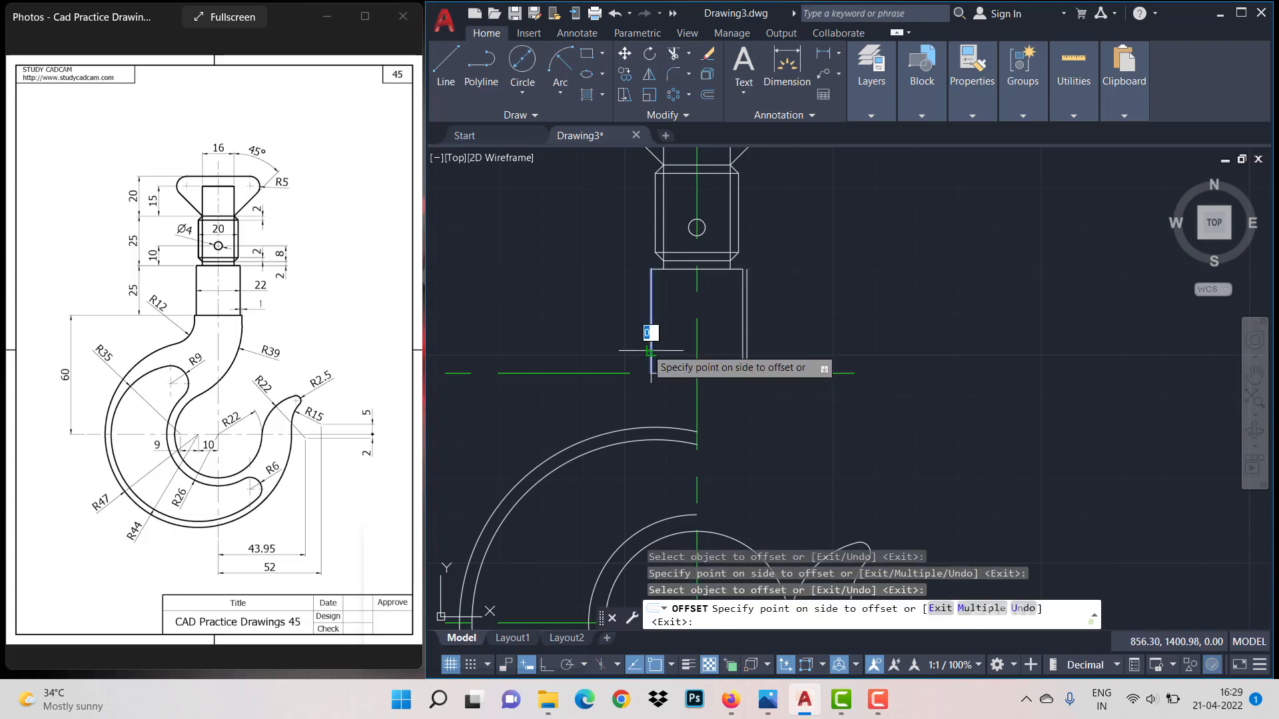
{"action": "left_click", "coordinate": [633, 346]}
{"action": "key", "text": "Return"}
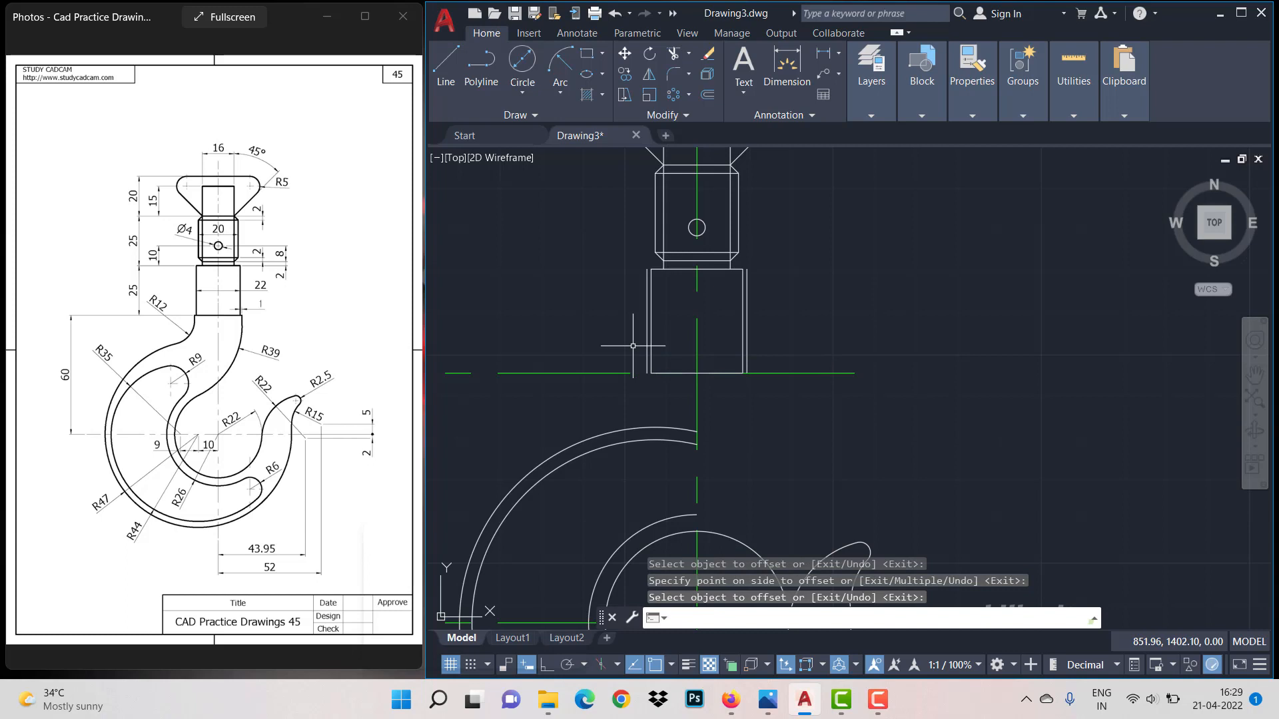
{"action": "scroll", "coordinate": [633, 346], "scroll_direction": "down", "scroll_amount": 3}
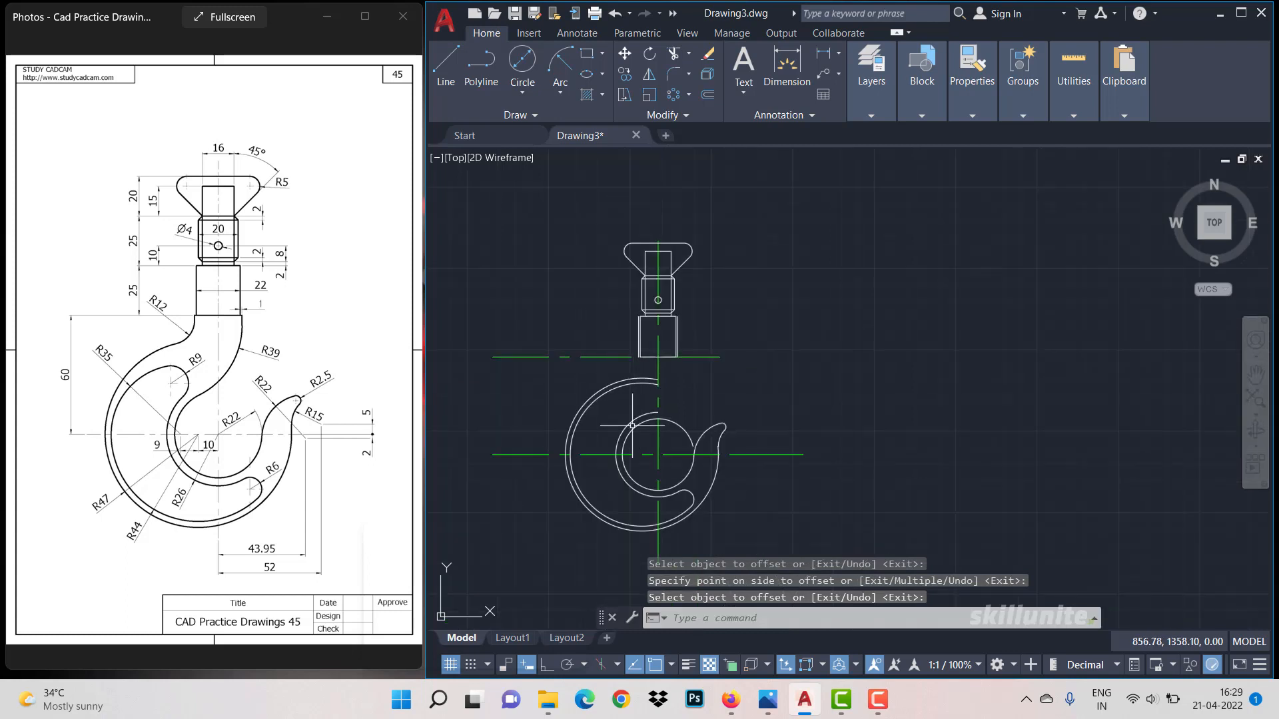
Extend the two outer vertical lines of the lowest shank section down to the hook body's arcs.
{"action": "scroll", "coordinate": [618, 424], "scroll_direction": "up", "scroll_amount": 3}
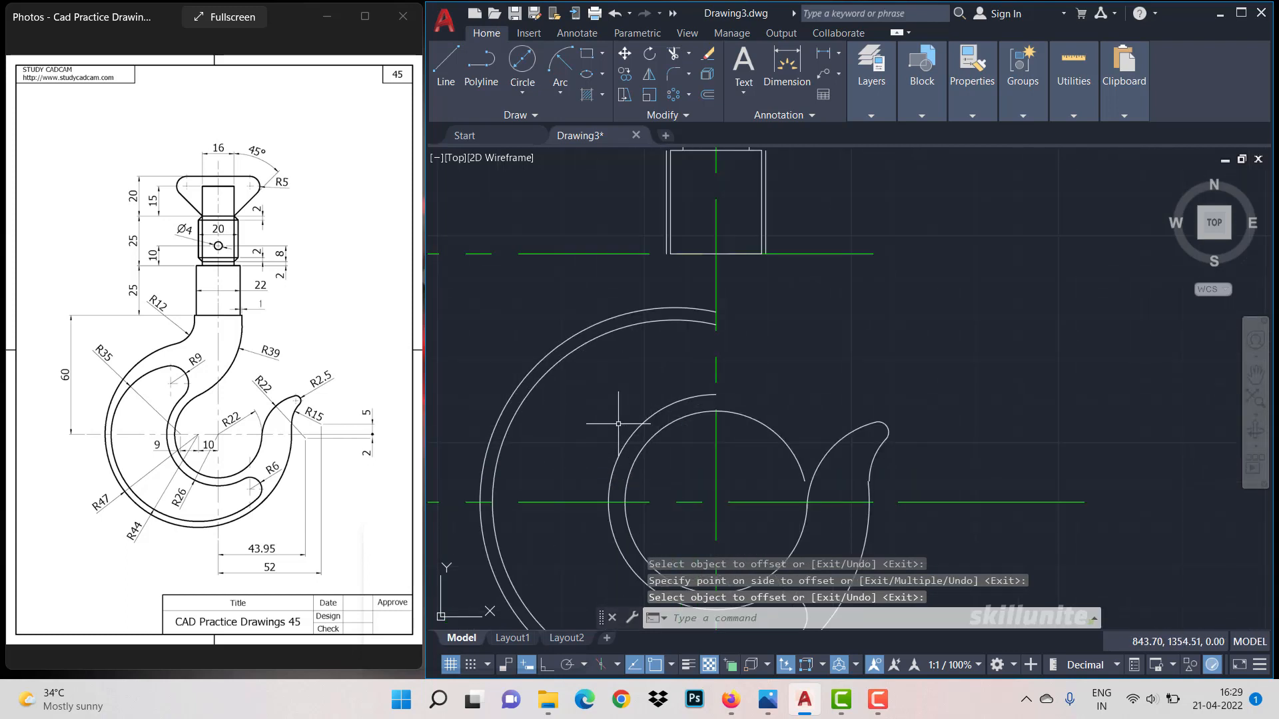
{"action": "type", "text": "e"}
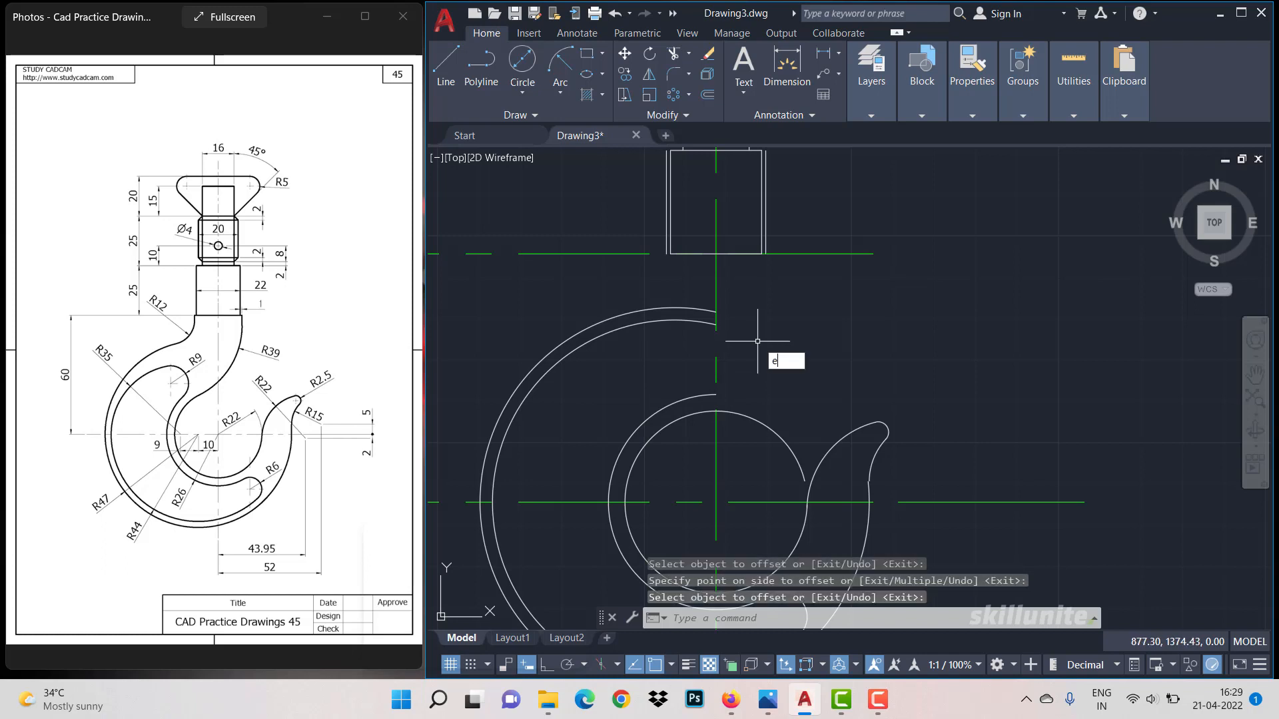
{"action": "type", "text": "x"}
{"action": "key", "text": "Return"}
{"action": "left_click", "coordinate": [763, 257]}
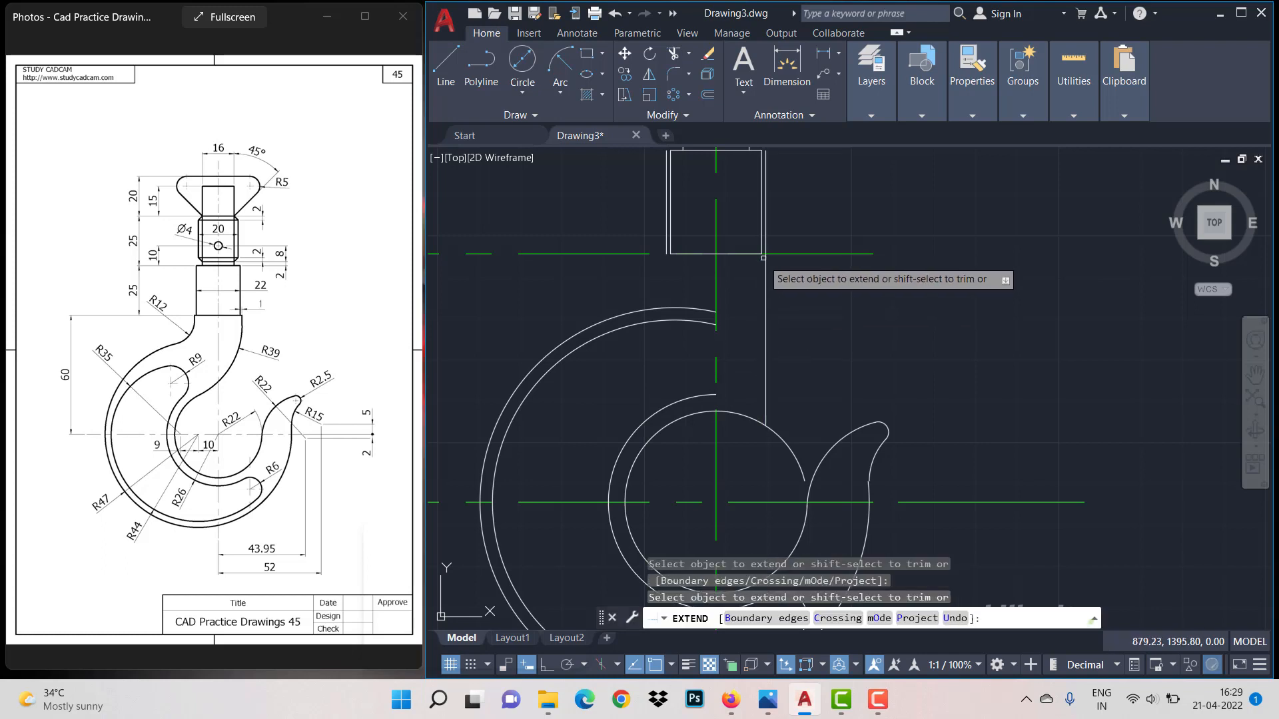
{"action": "left_click", "coordinate": [667, 251]}
{"action": "key", "text": "Return"}
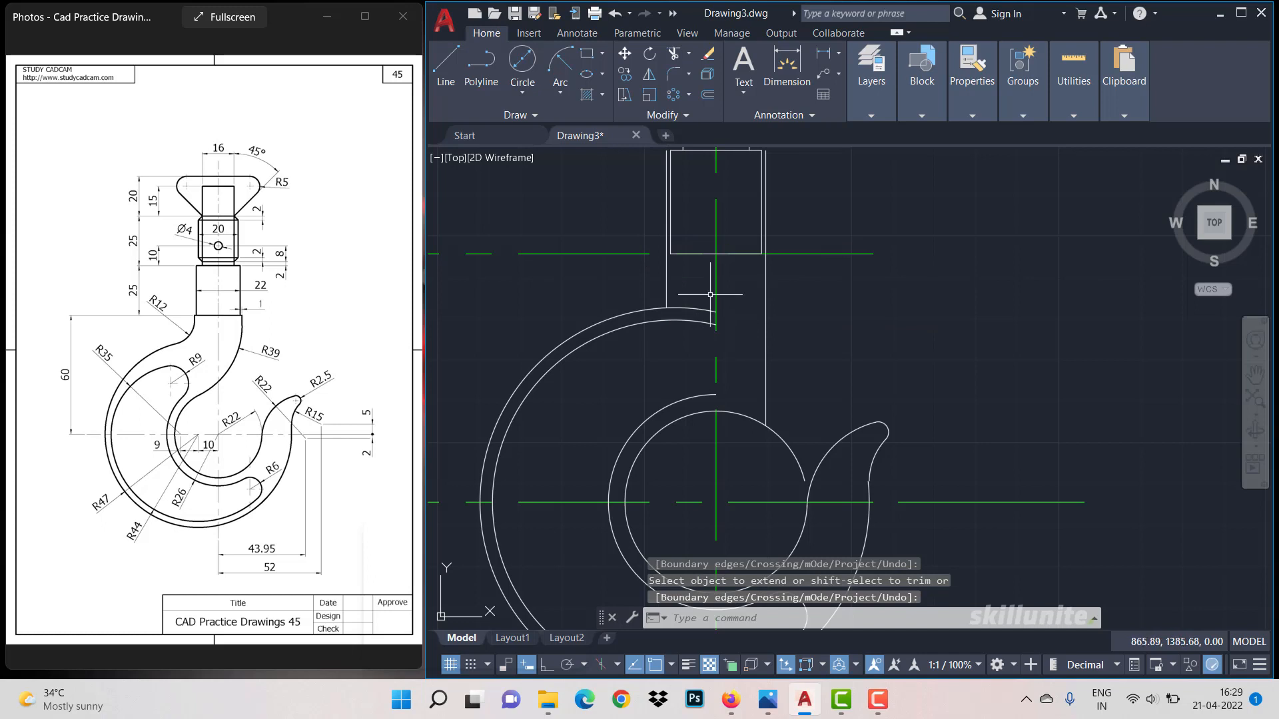
Fillet the hook's inner radius 26 arc and the radius 44 arc with a radius of 9.
{"action": "type", "text": "f"}
{"action": "key", "text": "Return"}
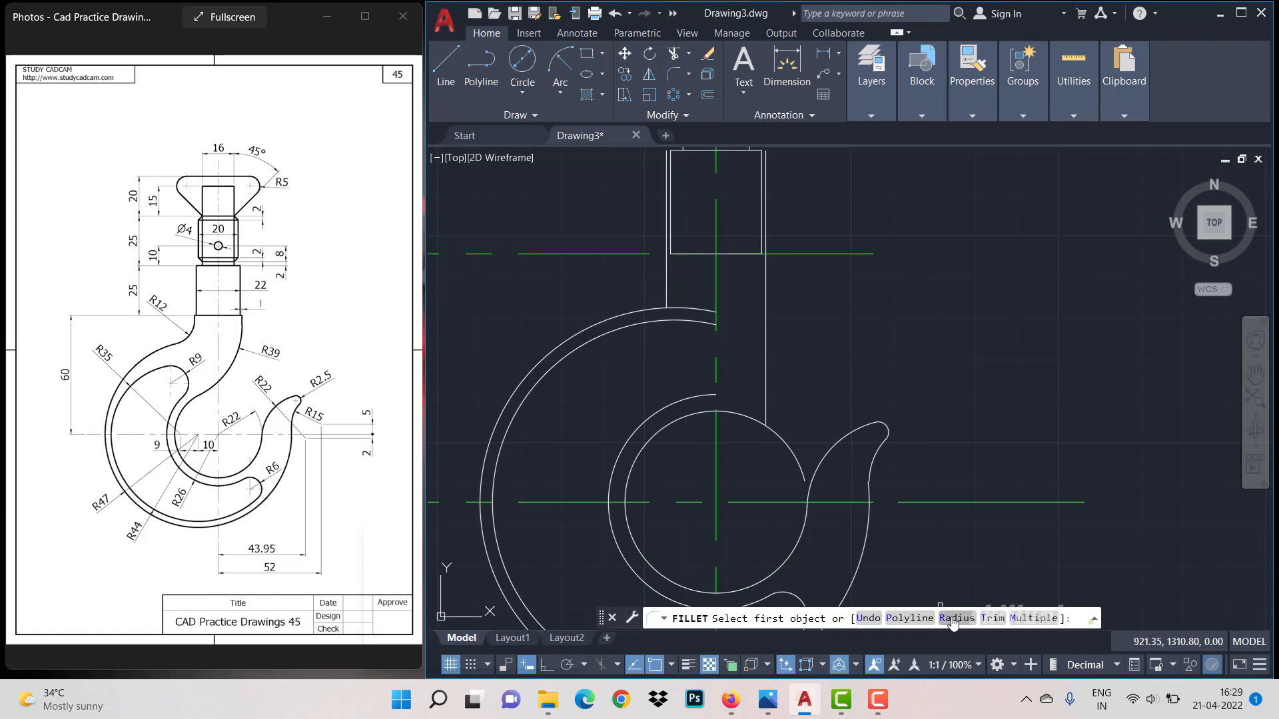
{"action": "type", "text": "r"}
{"action": "key", "text": "Return"}
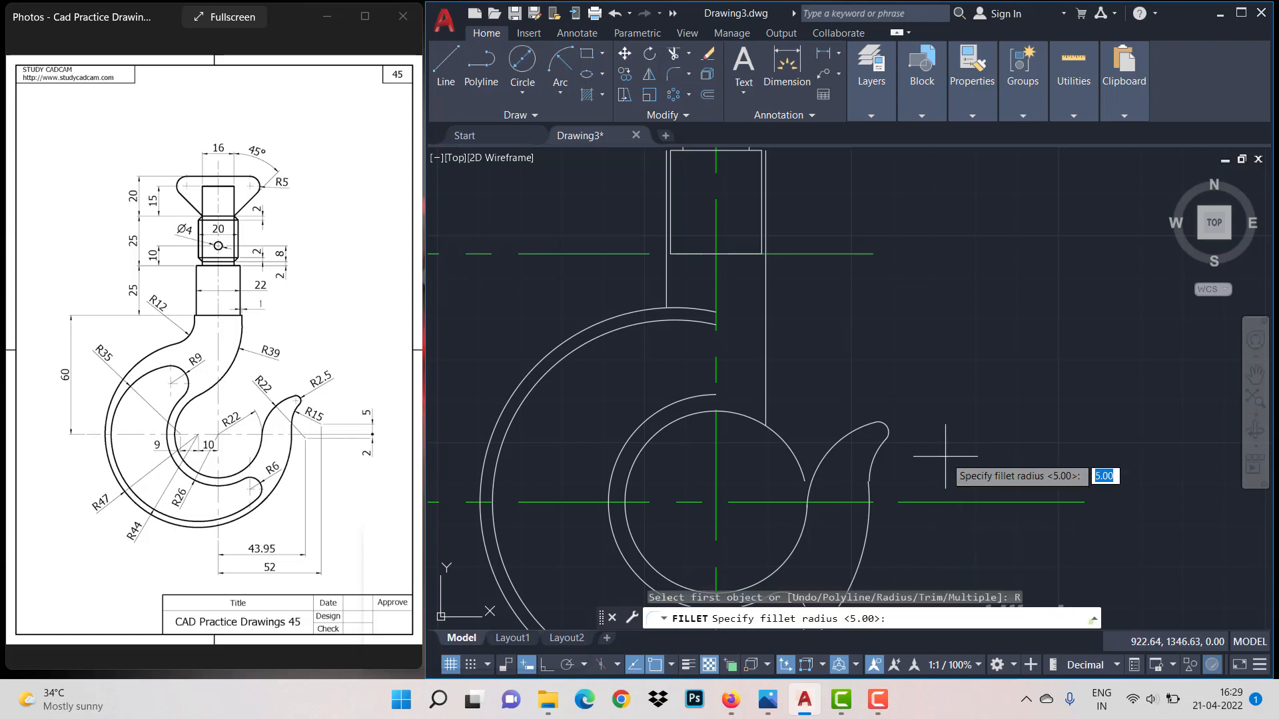
{"action": "type", "text": "9"}
{"action": "key", "text": "Return"}
{"action": "left_click", "coordinate": [659, 410]}
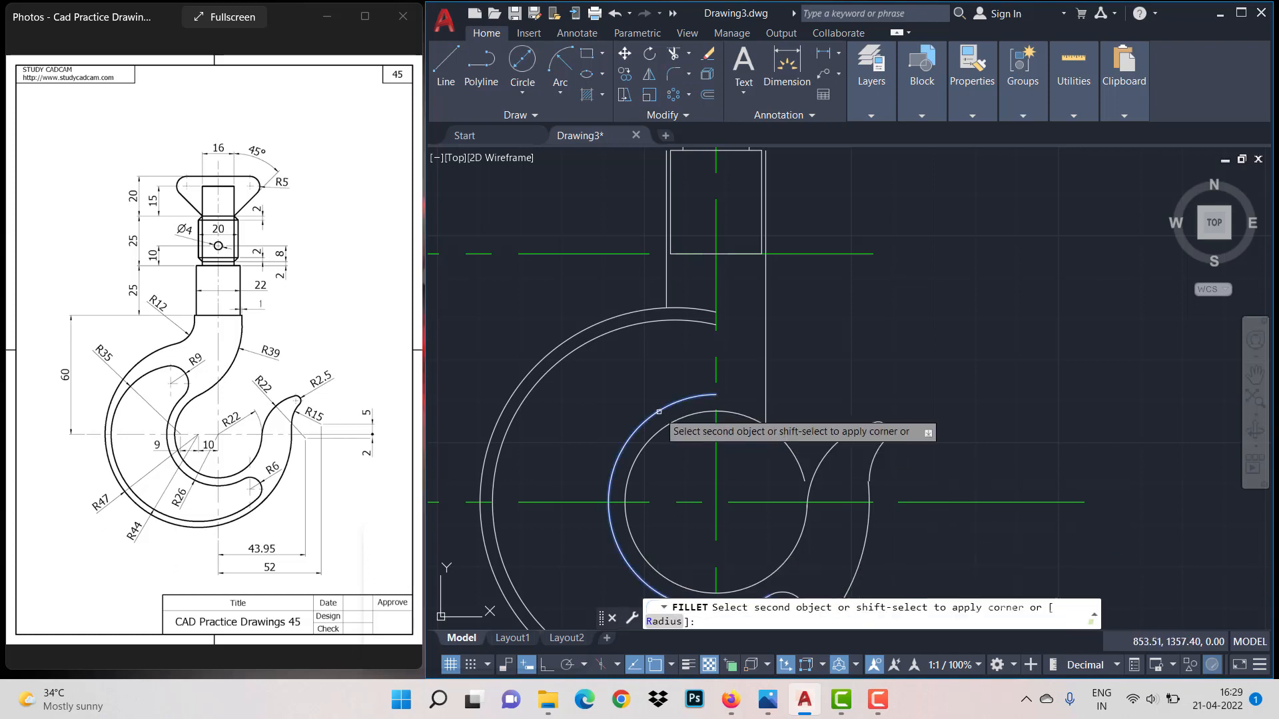
{"action": "left_click", "coordinate": [632, 325]}
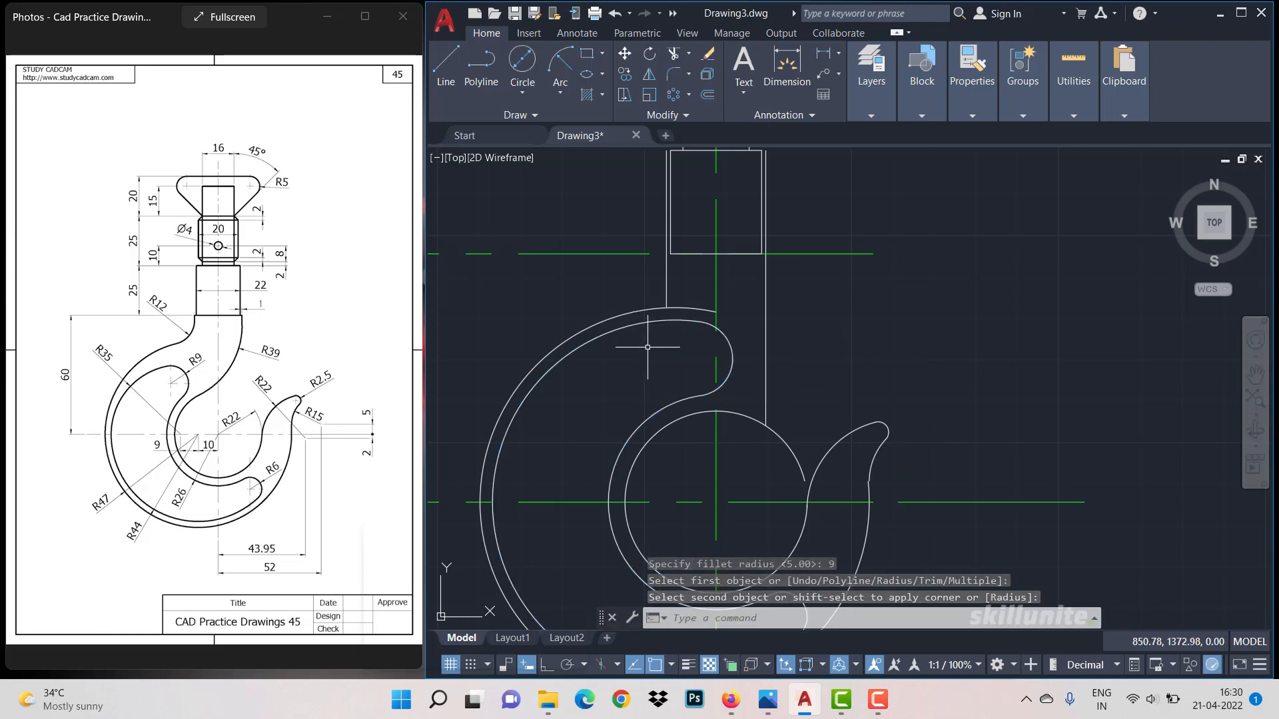
Delete the radius 9 fillet arc joining the two inner hook arcs.
{"action": "scroll", "coordinate": [647, 347], "scroll_direction": "down", "scroll_amount": 2}
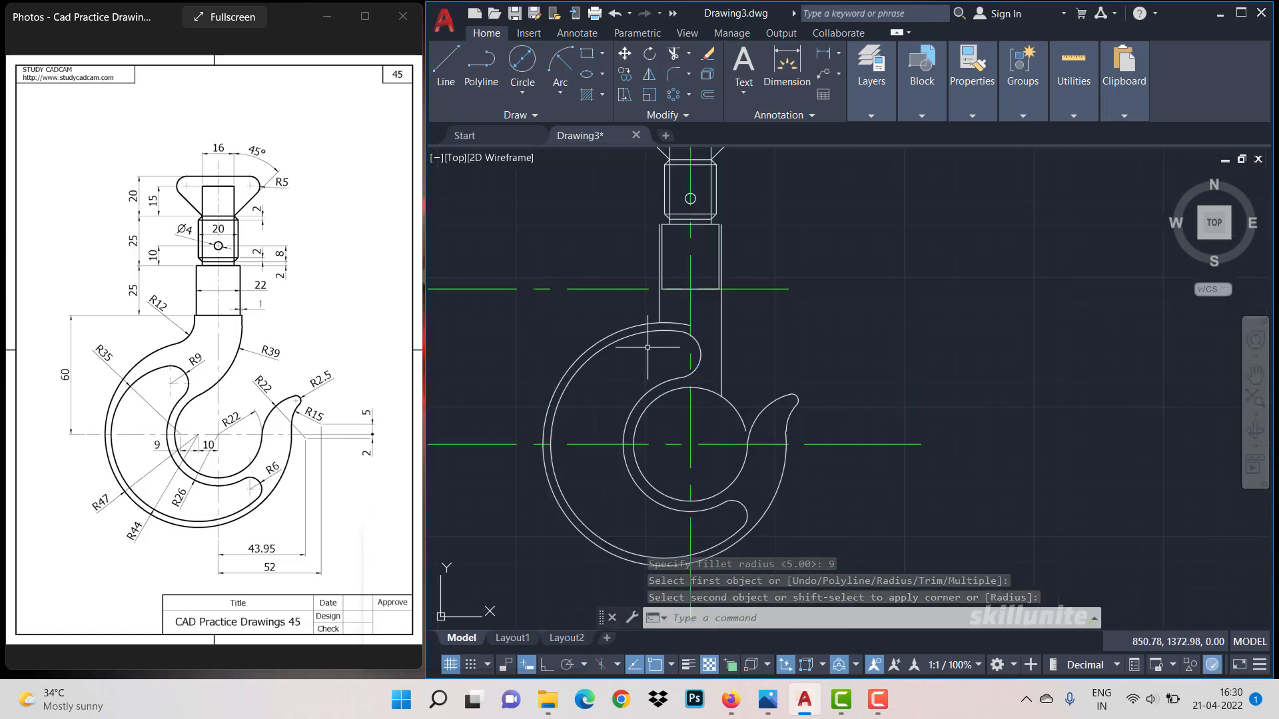
{"action": "left_click", "coordinate": [681, 377]}
{"action": "key", "text": "Delete"}
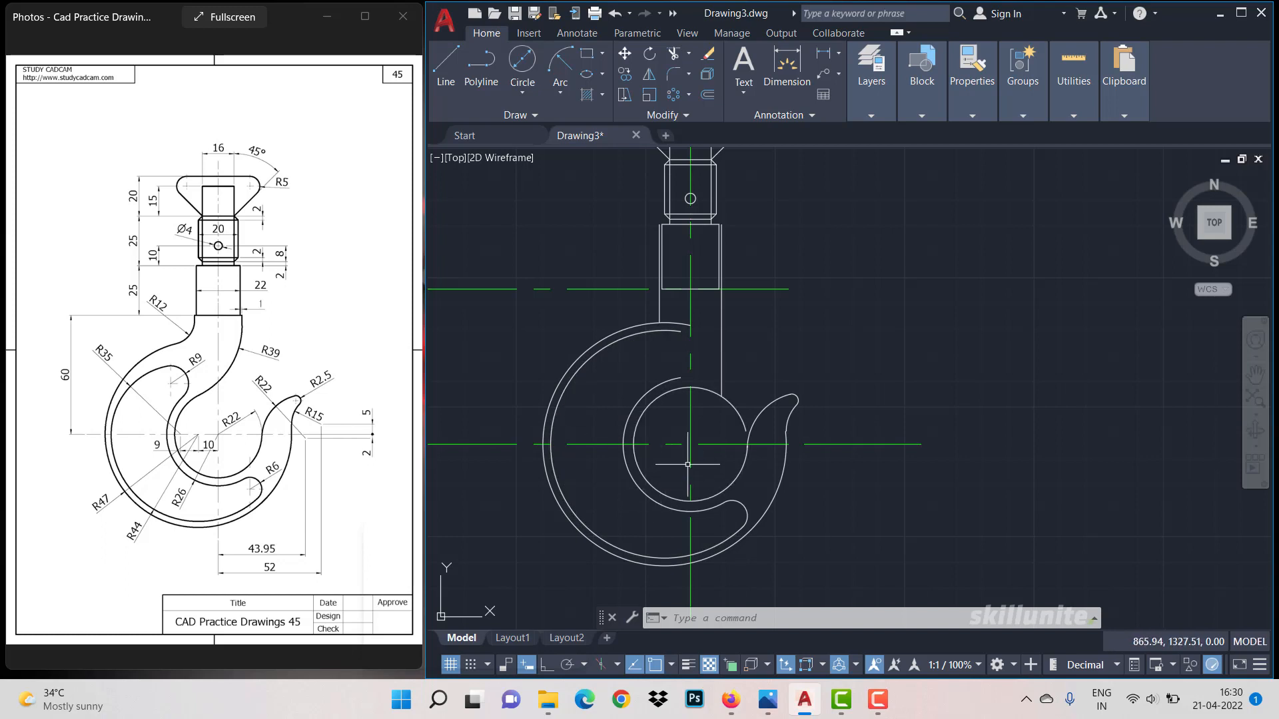
Offset the vertical centre line 19 to the left.
{"action": "key", "text": "Return"}
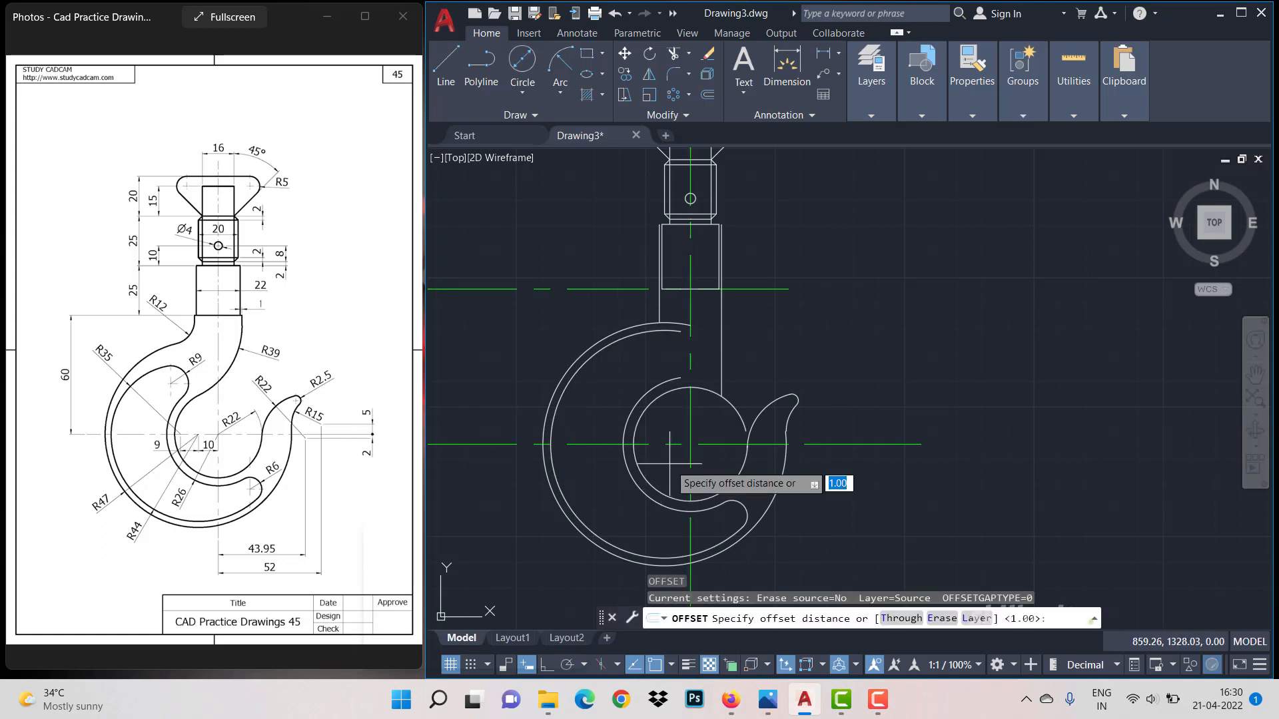
{"action": "type", "text": "19"}
{"action": "key", "text": "Return"}
{"action": "left_click", "coordinate": [690, 470]}
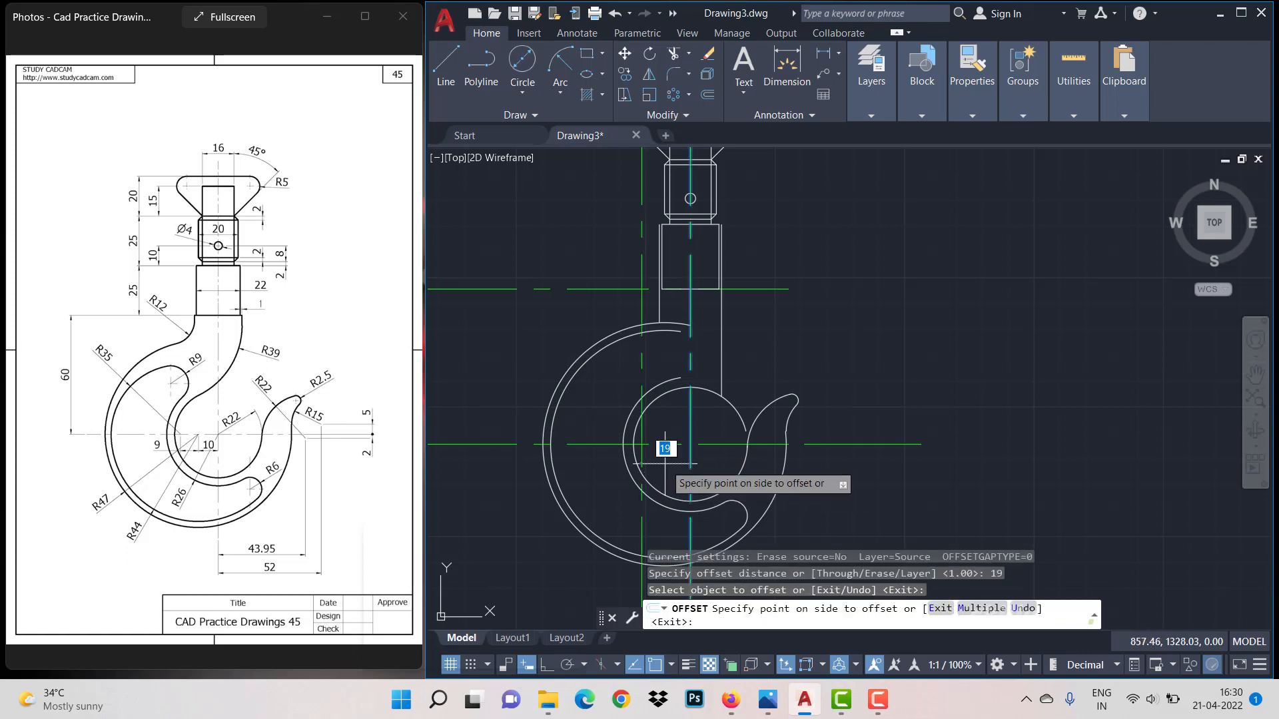
{"action": "left_click", "coordinate": [664, 463]}
{"action": "key", "text": "Return"}
Draw a circle of radius 35 centred where the offset line crosses the hook's horizontal centre line.
{"action": "left_click", "coordinate": [522, 91]}
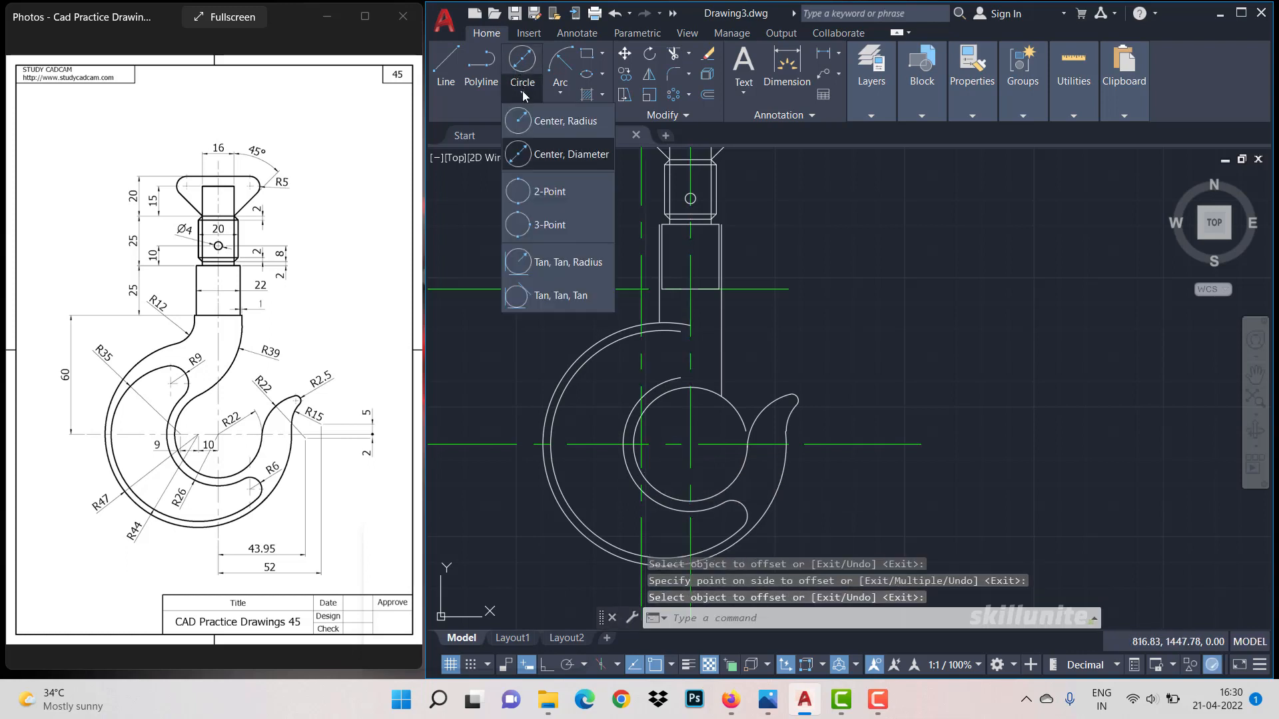
{"action": "left_click", "coordinate": [547, 121]}
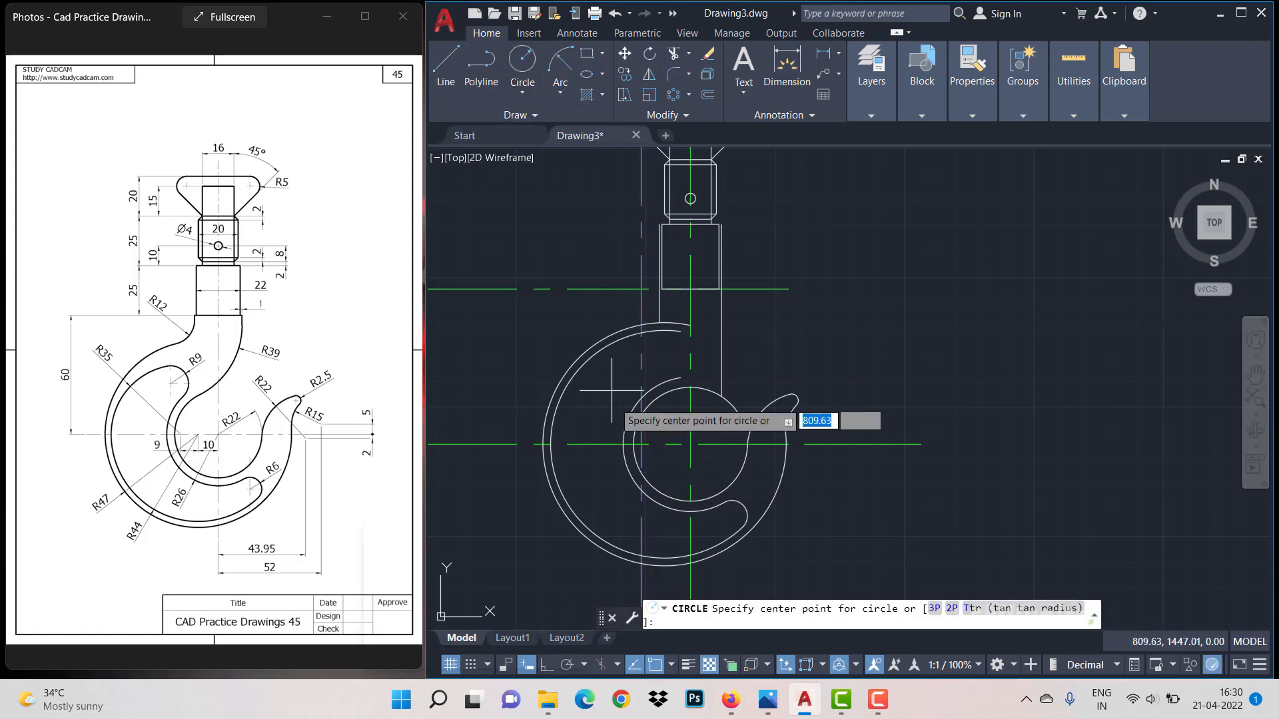
{"action": "left_click", "coordinate": [641, 444]}
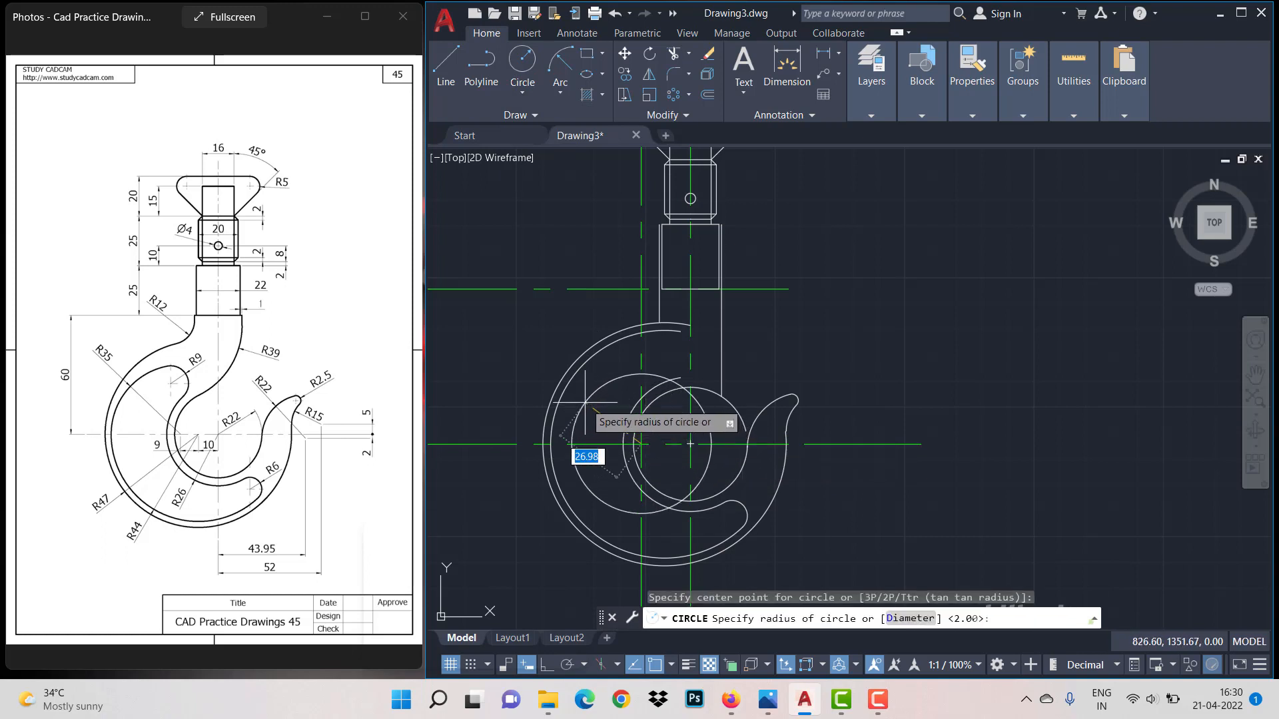
{"action": "key", "text": "Return"}
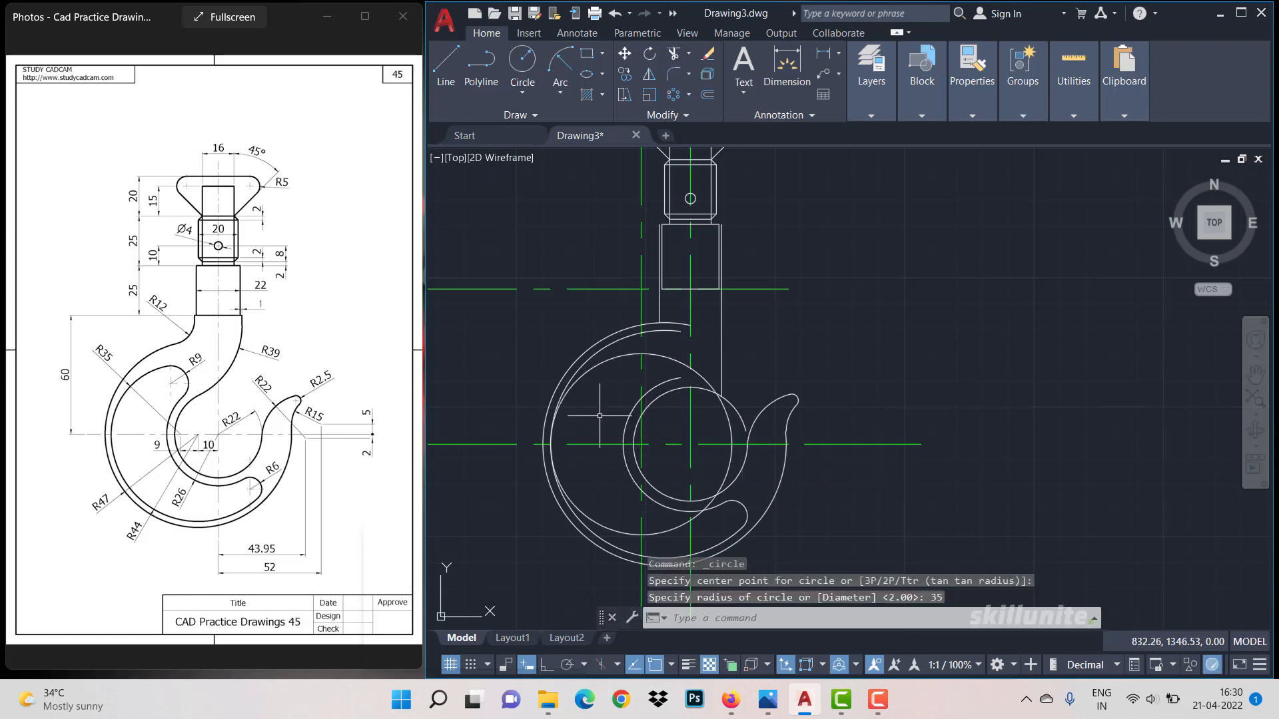
Trim the radius 35 circle's lower-left part and the inner arcs overlapping it, including their tops between the two vertical centre lines.
{"action": "type", "text": "tr"}
{"action": "key", "text": "Return"}
{"action": "left_click", "coordinate": [576, 507]}
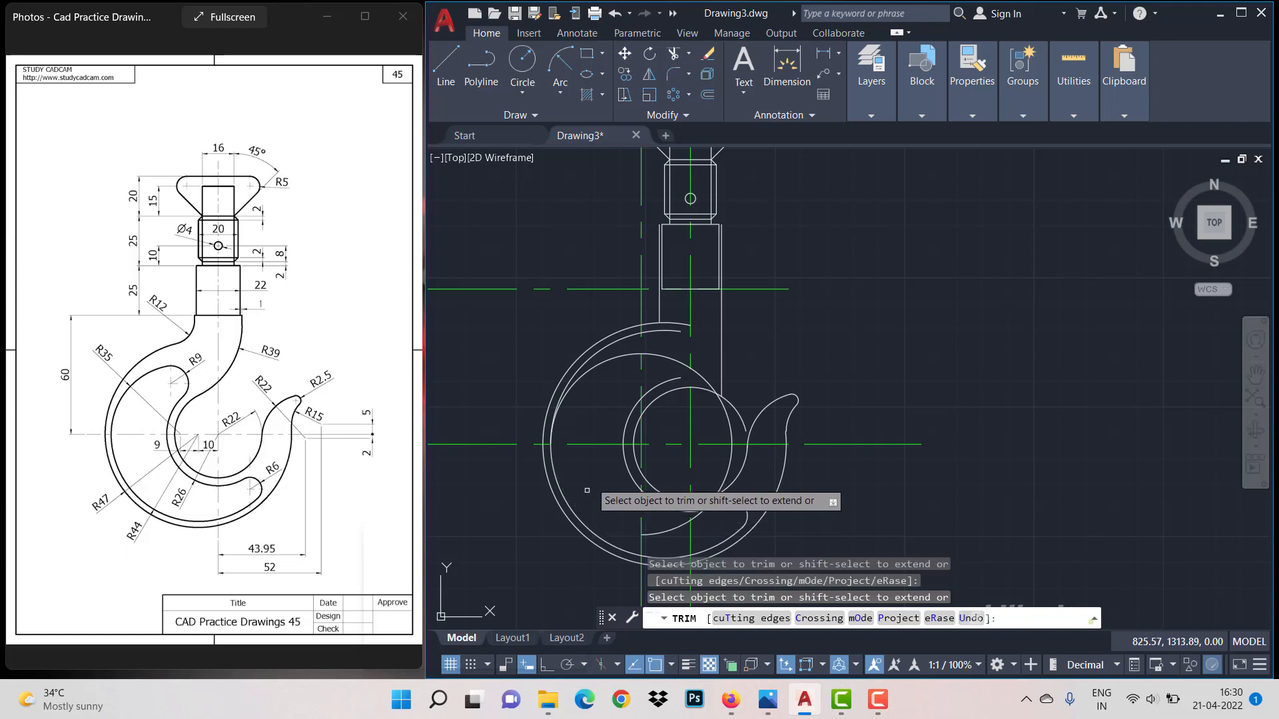
{"action": "left_click", "coordinate": [681, 362]}
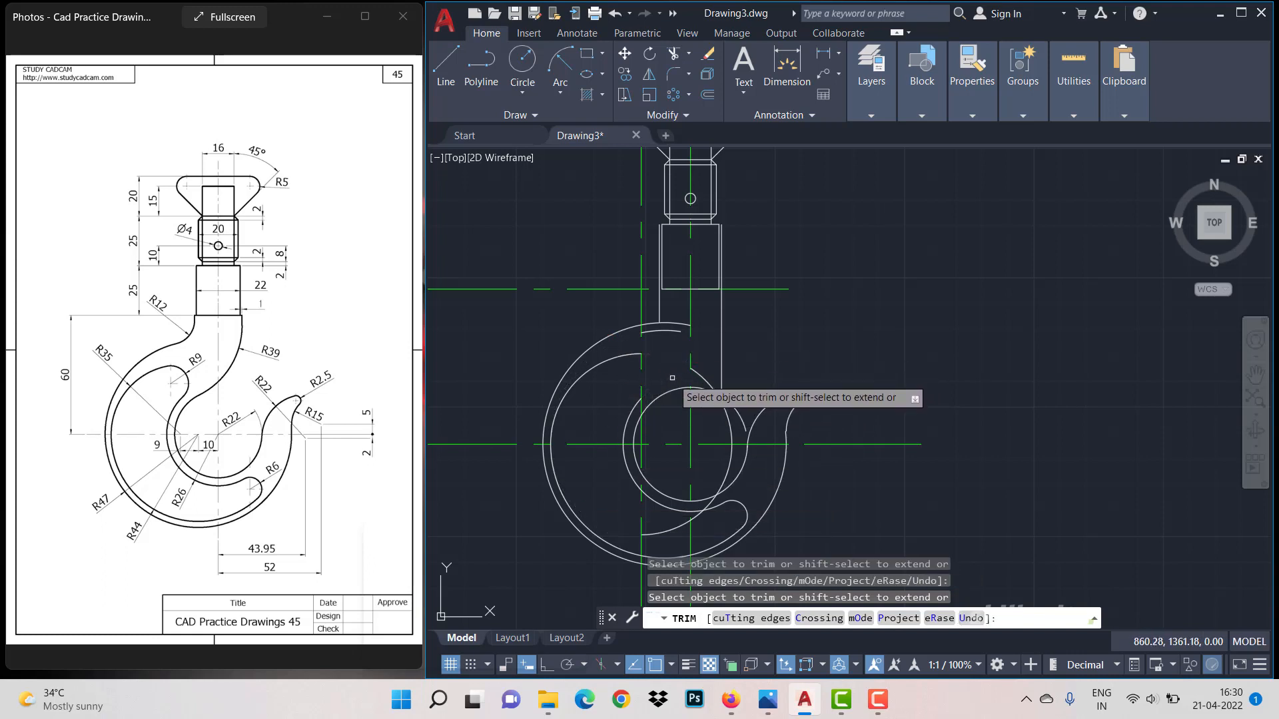
{"action": "key", "text": "Escape"}
Draw a circle of radius 9 tangent to the radius 26 inner arc and the radius 35 arc.
{"action": "left_click", "coordinate": [522, 93]}
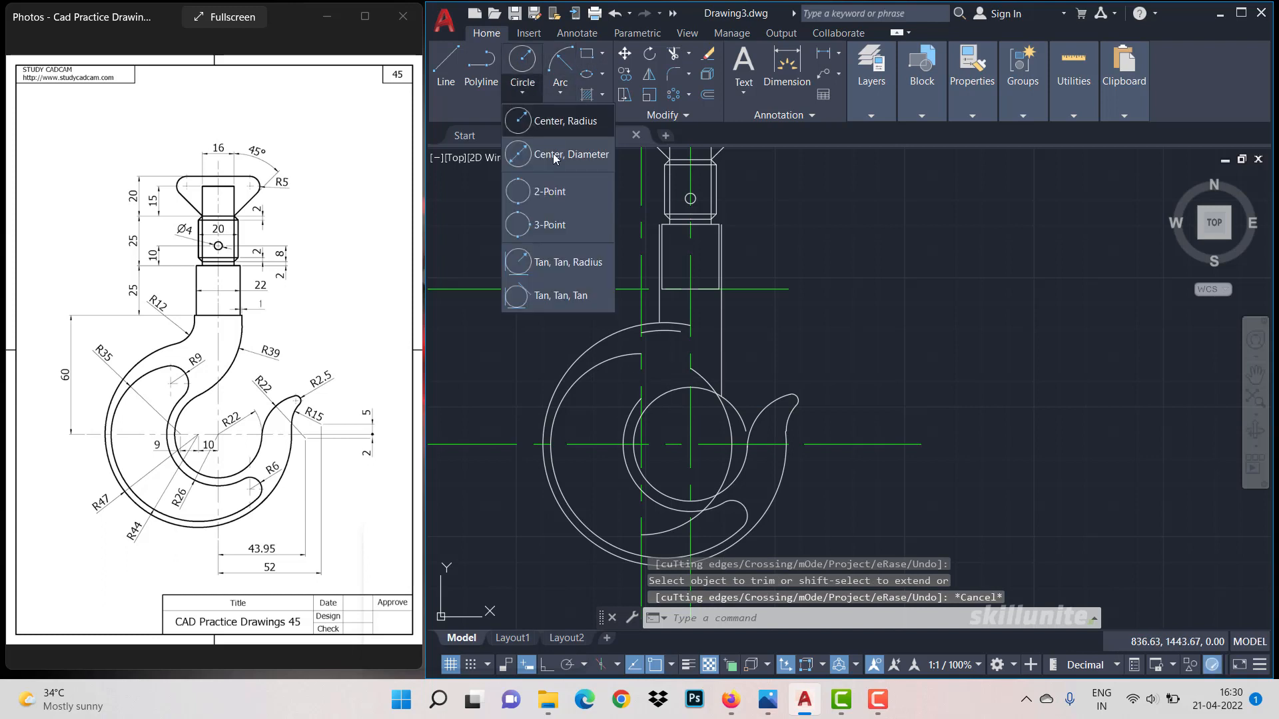
{"action": "left_click", "coordinate": [546, 261]}
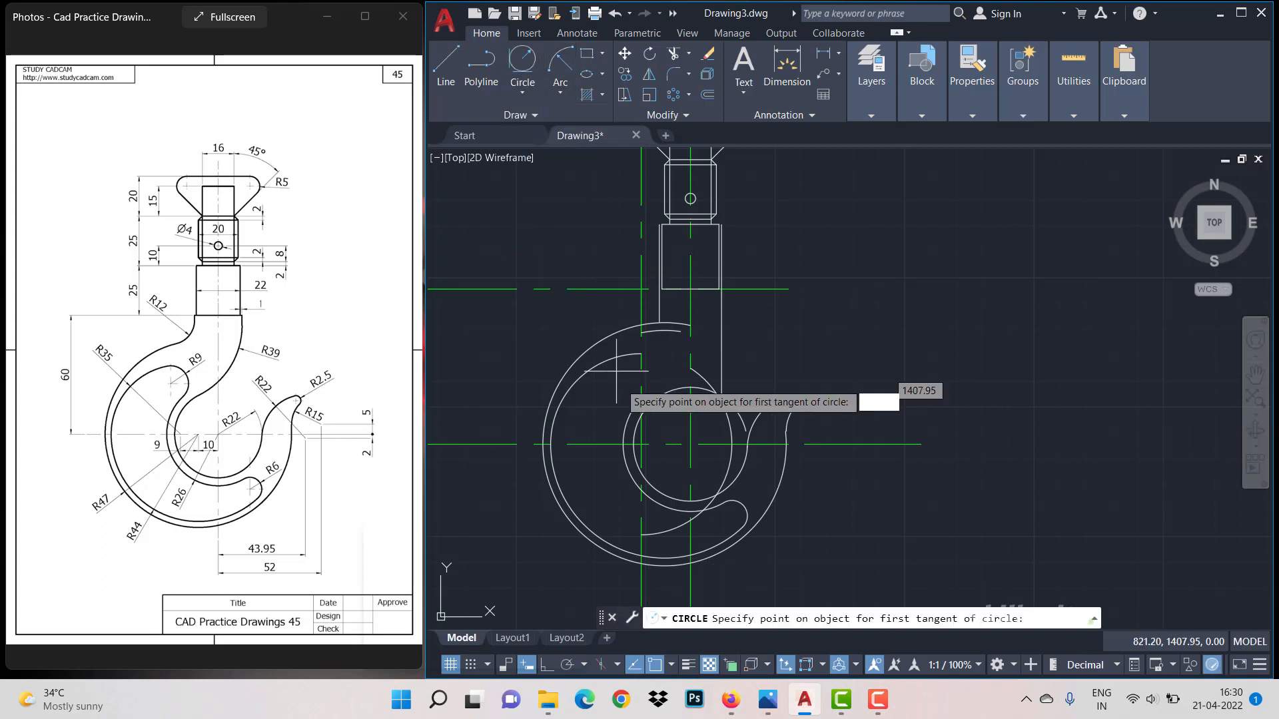
{"action": "left_click", "coordinate": [629, 415]}
{"action": "left_click", "coordinate": [623, 375]}
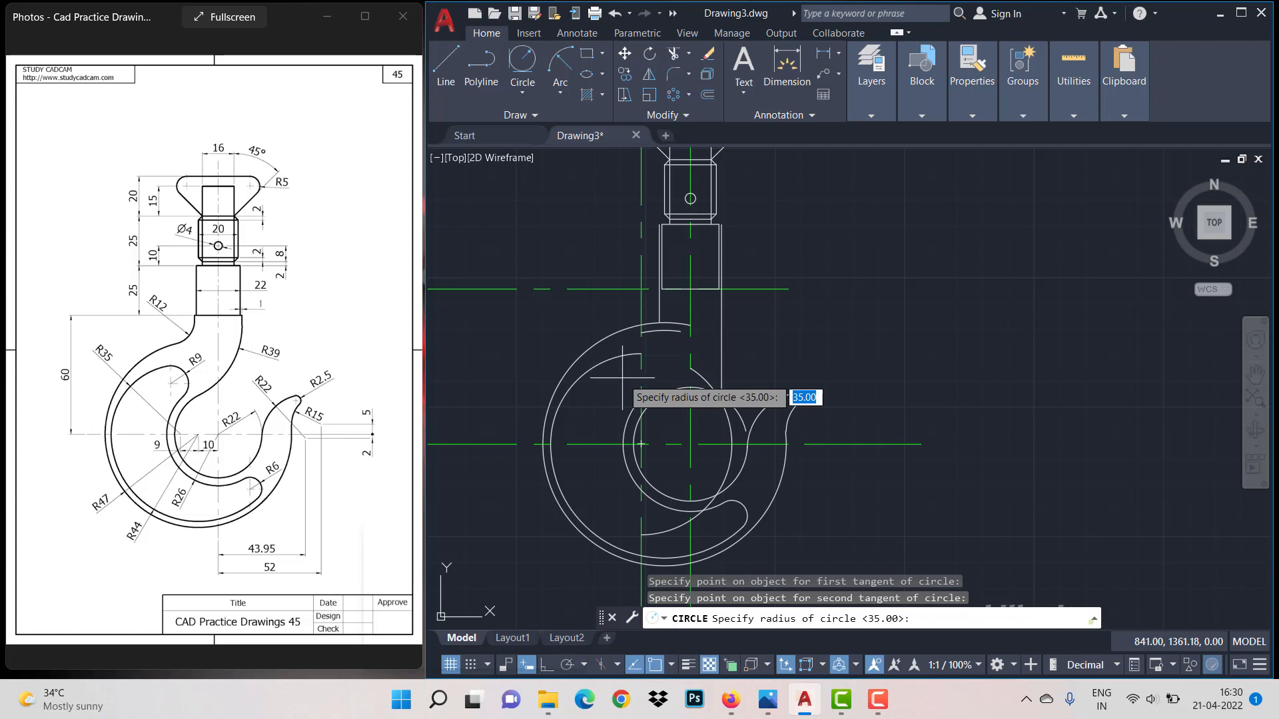
{"action": "key", "text": "Return"}
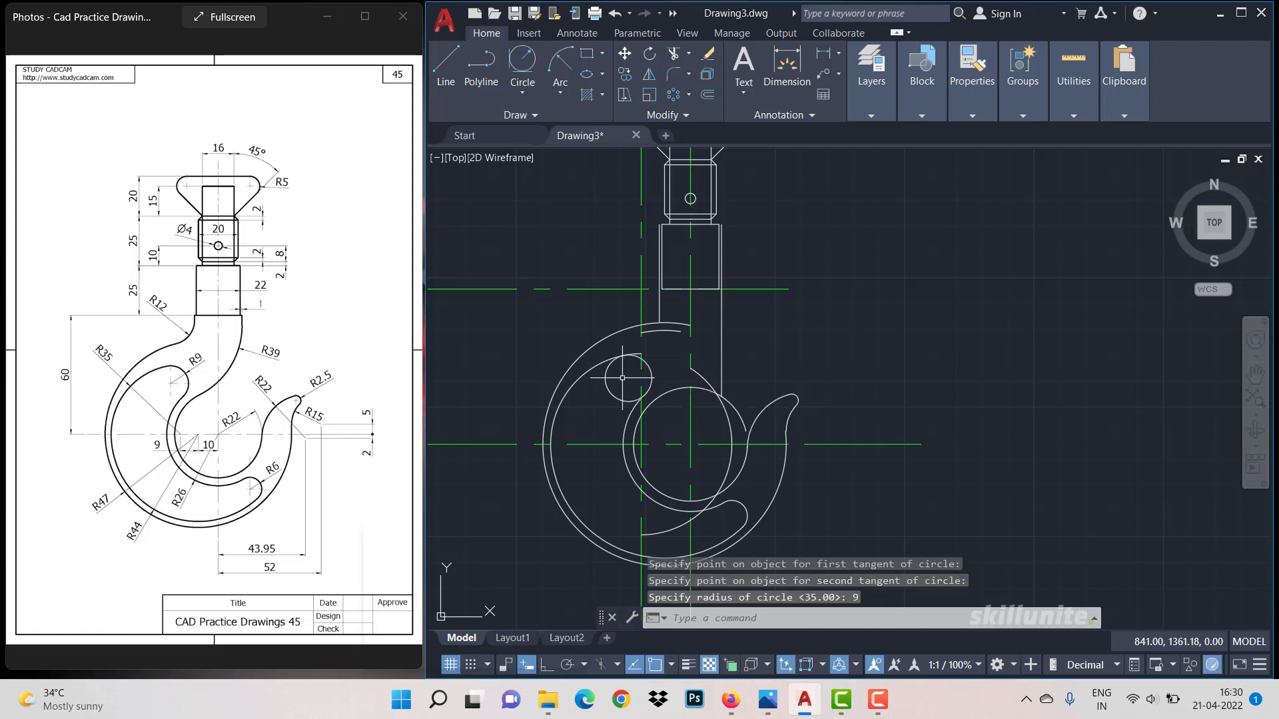
Trim away the left part of the radius 9 circle between the radius 35 and radius 26 arcs.
{"action": "type", "text": "tr"}
{"action": "key", "text": "Return"}
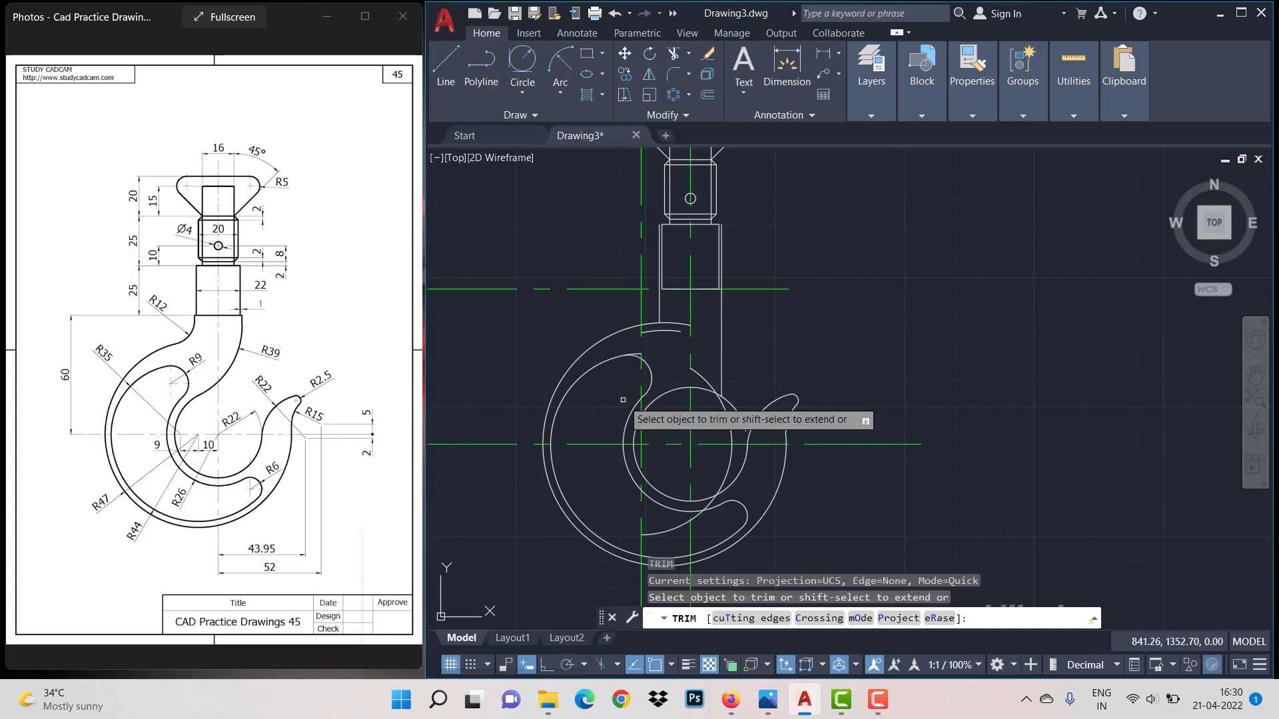
{"action": "scroll", "coordinate": [670, 384], "scroll_direction": "up", "scroll_amount": 5}
{"action": "scroll", "coordinate": [671, 386], "scroll_direction": "up", "scroll_amount": 2}
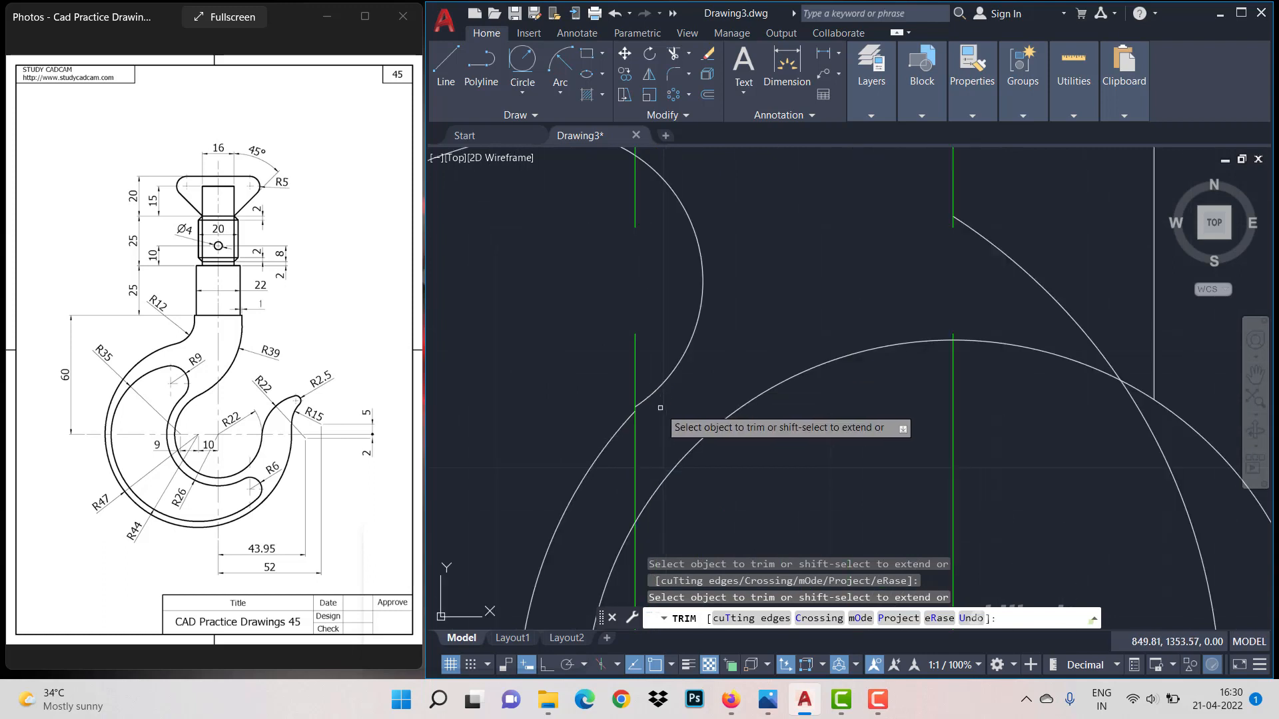
{"action": "key", "text": "Escape"}
Extend the radius 26 arc to the radius 9 arc and trim the overshooting ends at both tangent points.
{"action": "type", "text": "ex"}
{"action": "key", "text": "Return"}
{"action": "left_click", "coordinate": [627, 422]}
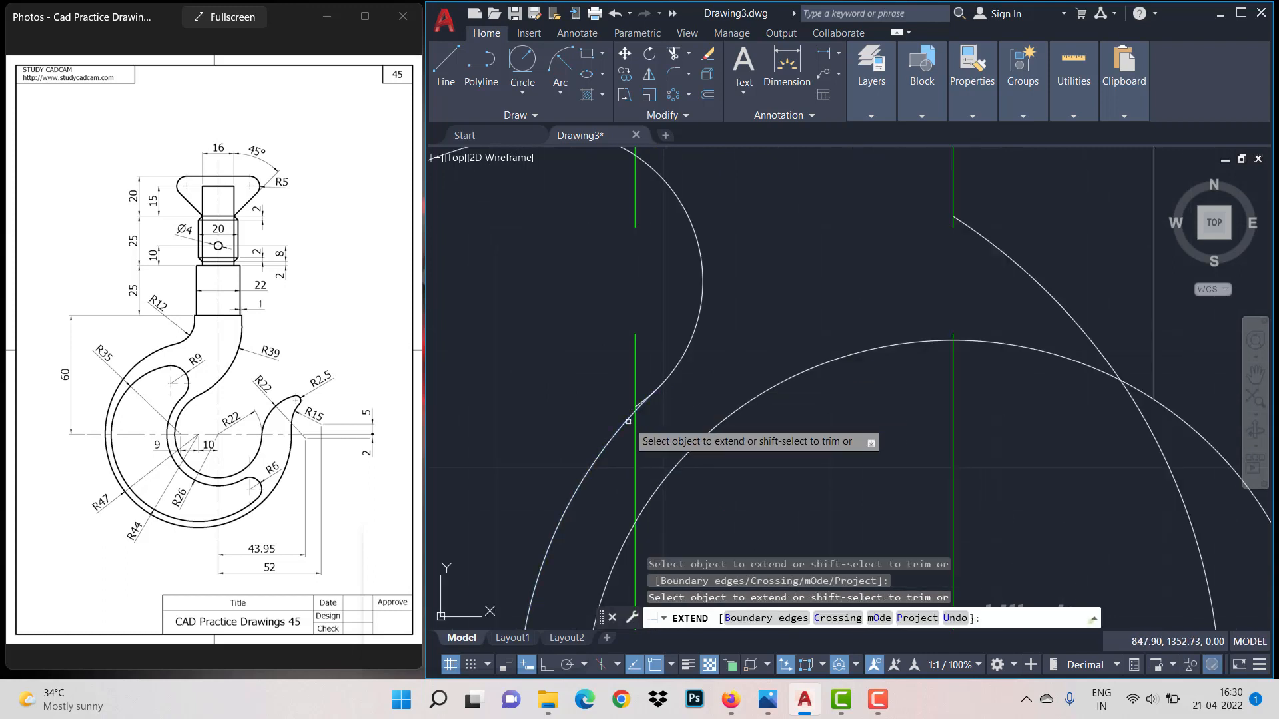
{"action": "left_click", "coordinate": [639, 399], "text": "shift"}
{"action": "scroll", "coordinate": [647, 362], "scroll_direction": "down", "scroll_amount": 4}
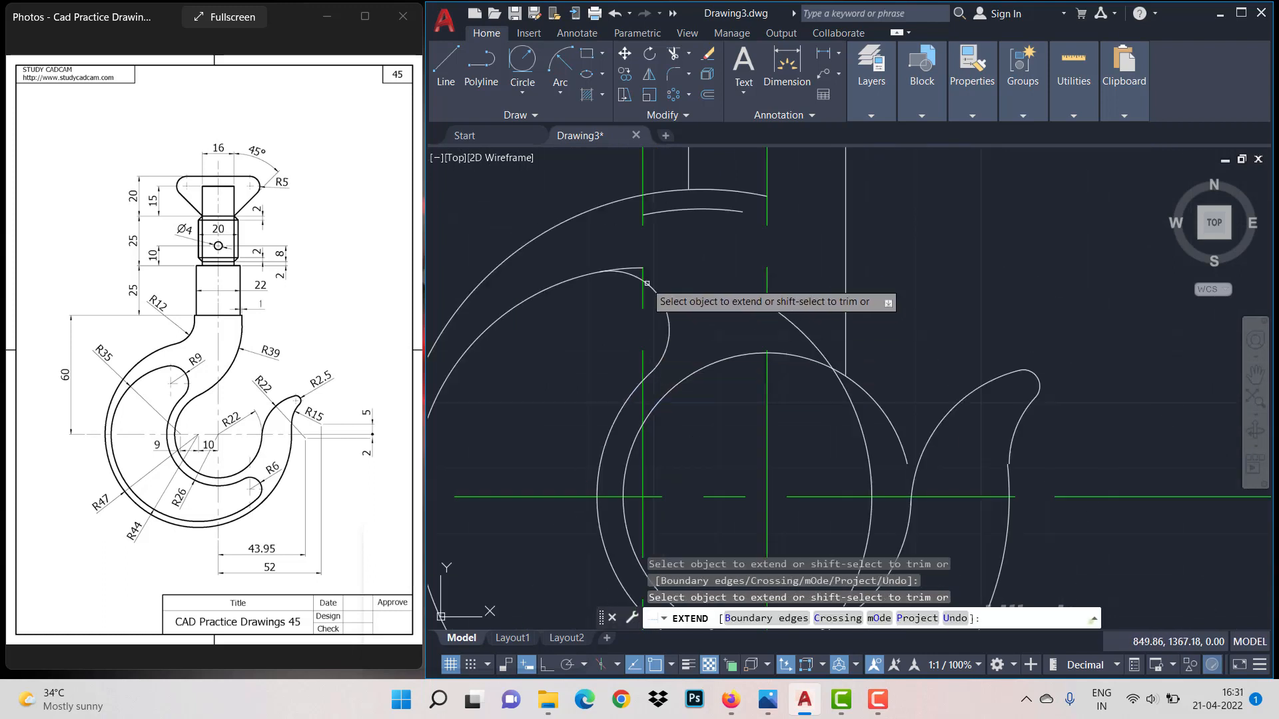
{"action": "scroll", "coordinate": [631, 268], "scroll_direction": "up", "scroll_amount": 4}
{"action": "left_click", "coordinate": [622, 266], "text": "shift"}
{"action": "scroll", "coordinate": [622, 267], "scroll_direction": "down", "scroll_amount": 3}
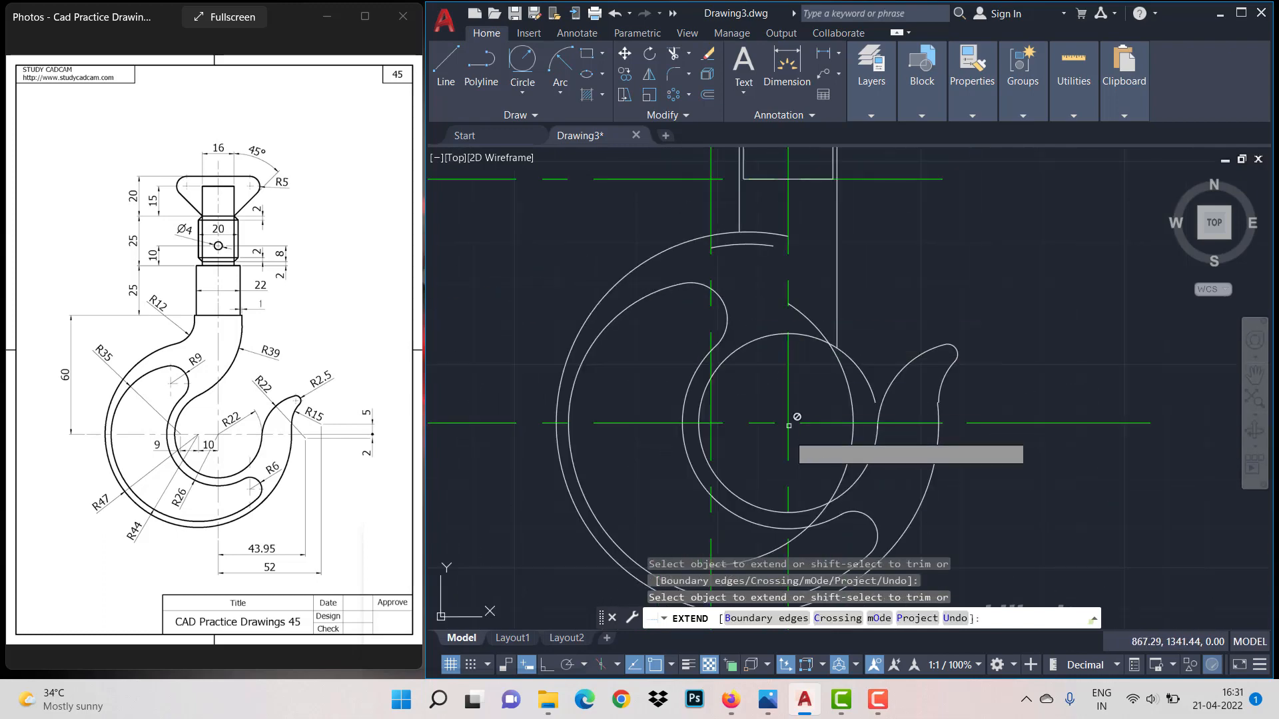
{"action": "key", "text": "Escape"}
Delete the leftover right part of the radius 35 circle and the short radius 44 arc piece below the shank.
{"action": "left_click", "coordinate": [856, 370]}
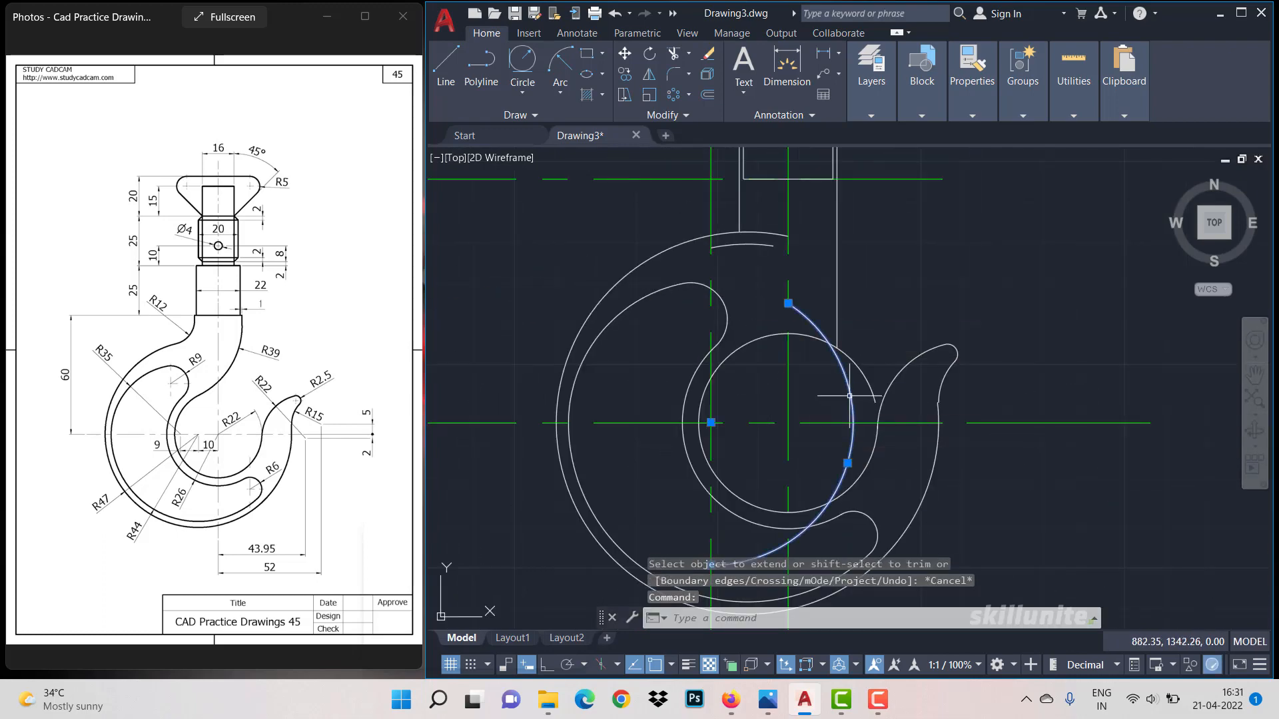
{"action": "key", "text": "Delete"}
{"action": "scroll", "coordinate": [849, 396], "scroll_direction": "down", "scroll_amount": 4}
{"action": "scroll", "coordinate": [806, 296], "scroll_direction": "up", "scroll_amount": 4}
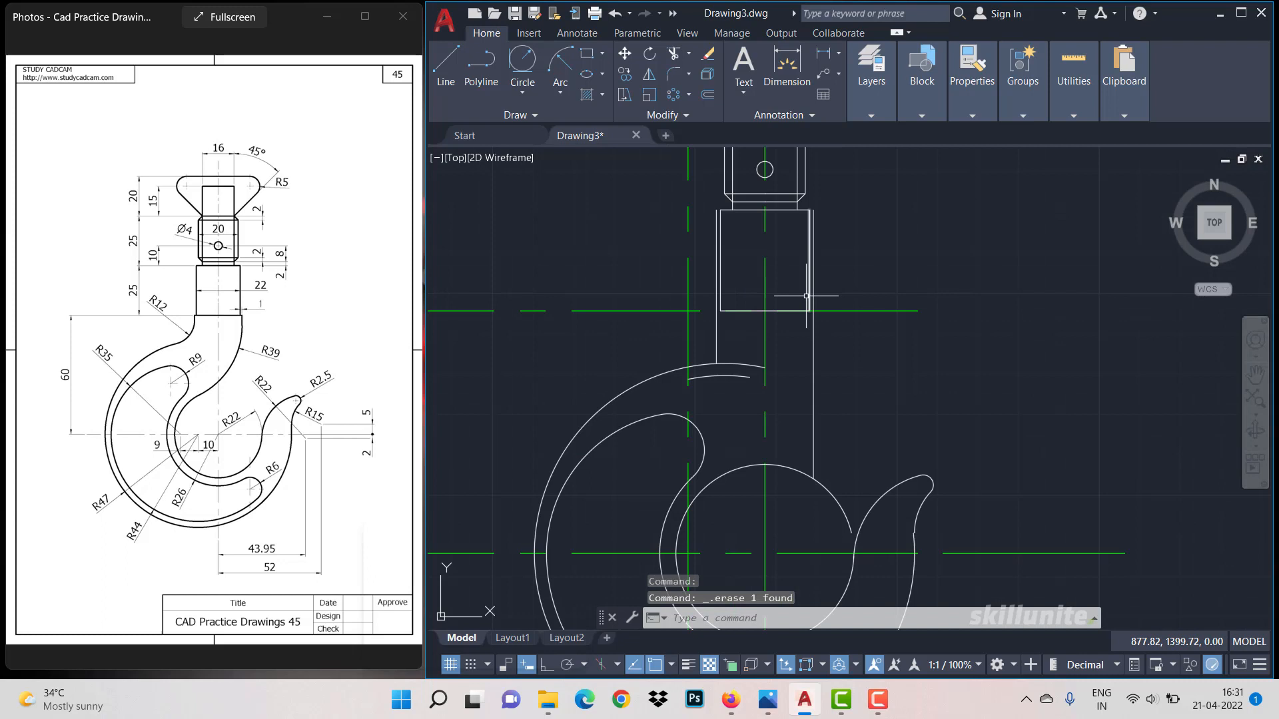
{"action": "left_click", "coordinate": [714, 372]}
{"action": "left_click", "coordinate": [727, 389]}
{"action": "left_click", "coordinate": [717, 375]}
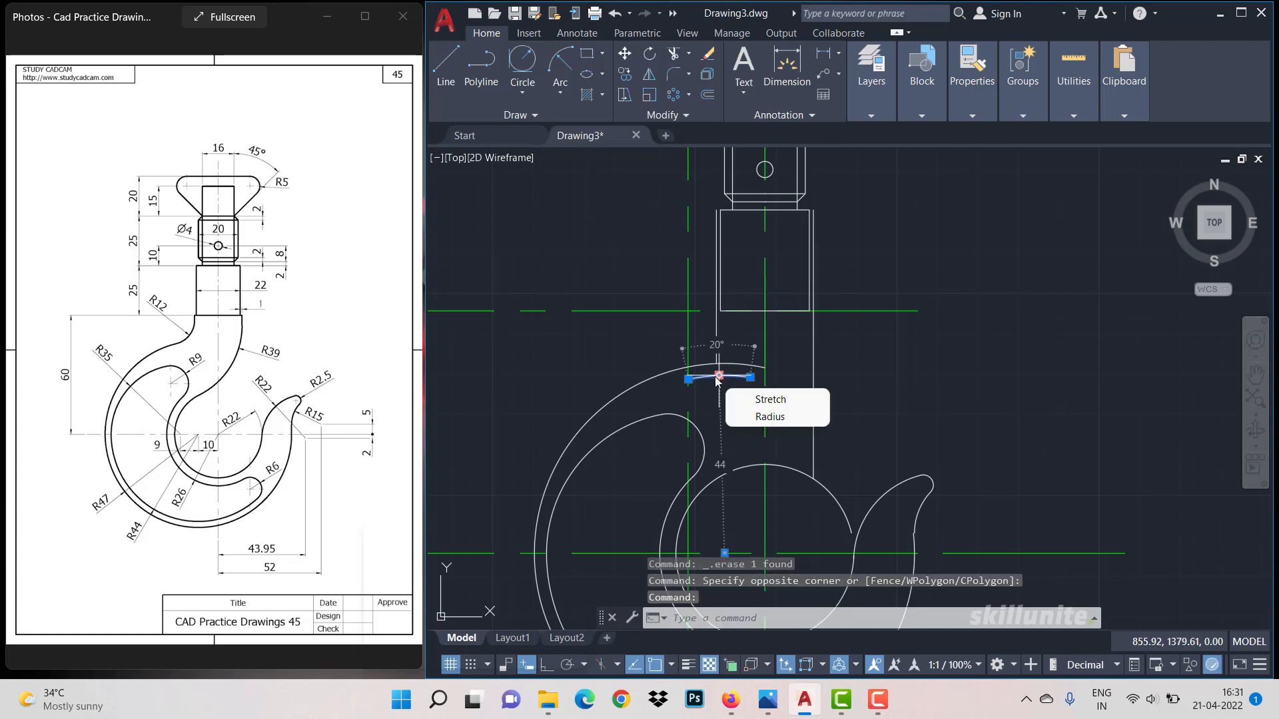
{"action": "key", "text": "Delete"}
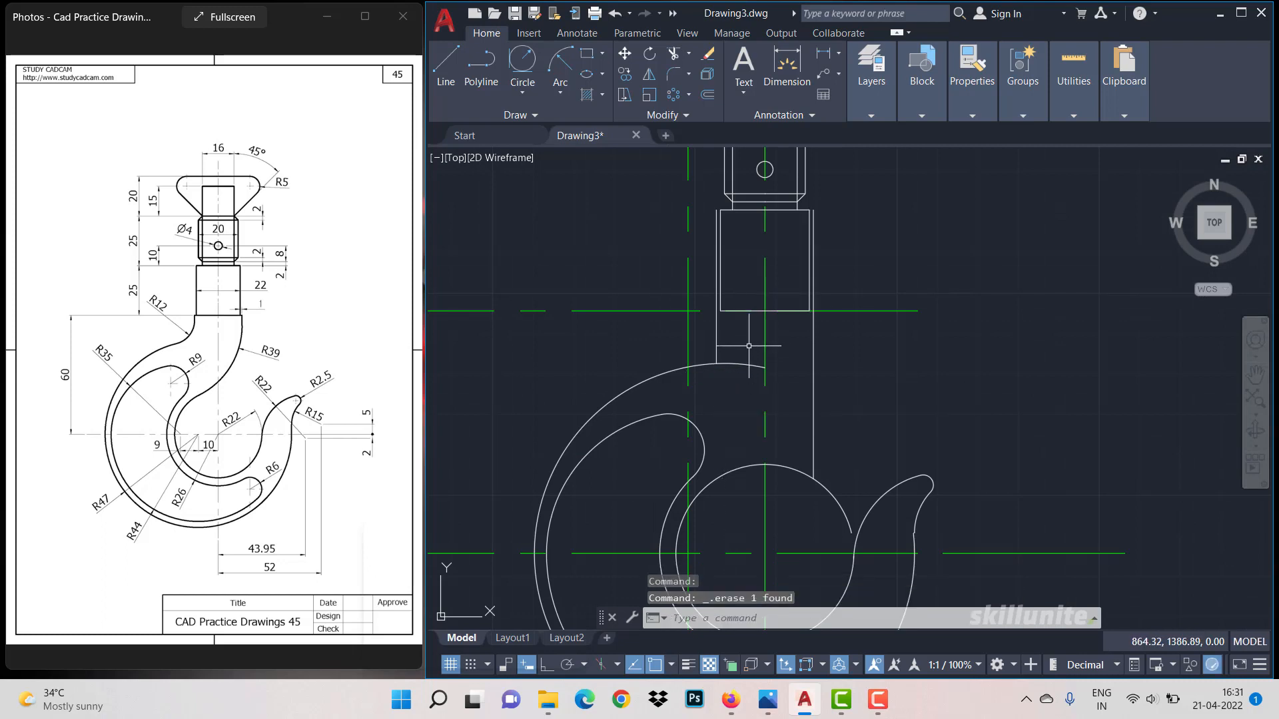
Fillet the hook's large outer arc and the vertical line beside the shank's left edge with a 12 mm radius.
{"action": "left_click", "coordinate": [674, 75]}
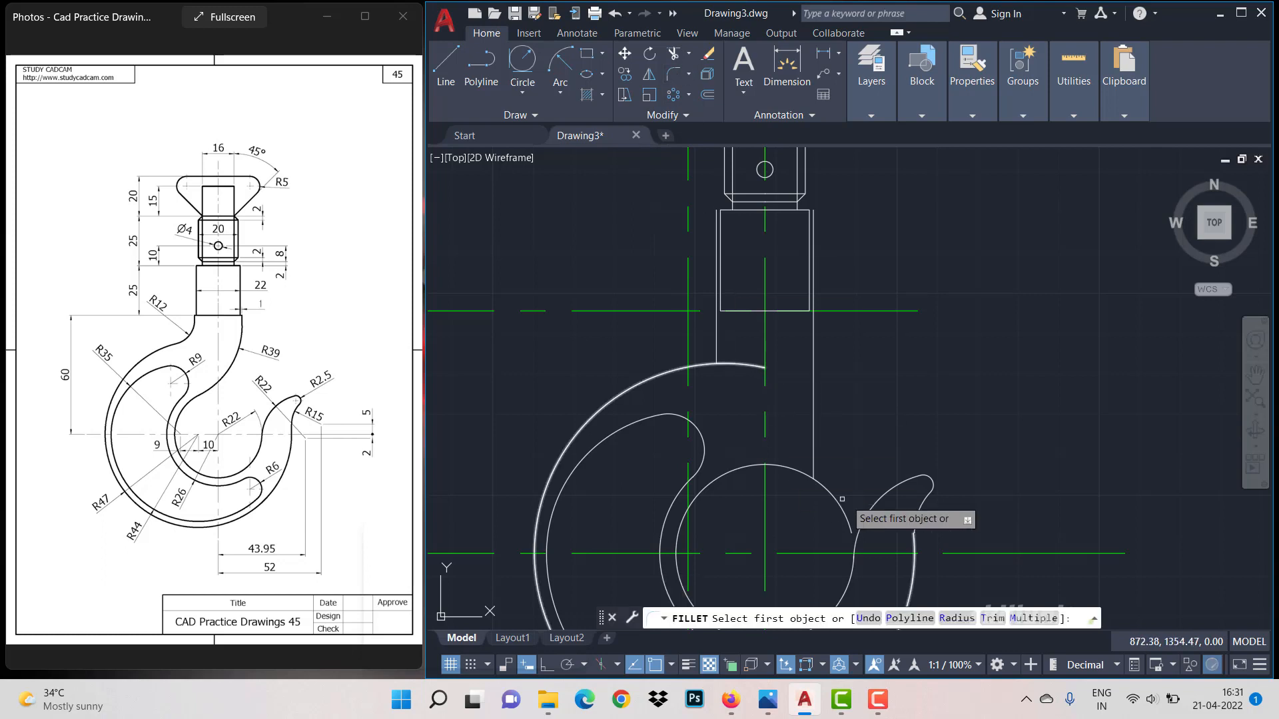
{"action": "left_click", "coordinate": [949, 619]}
{"action": "type", "text": "1"}
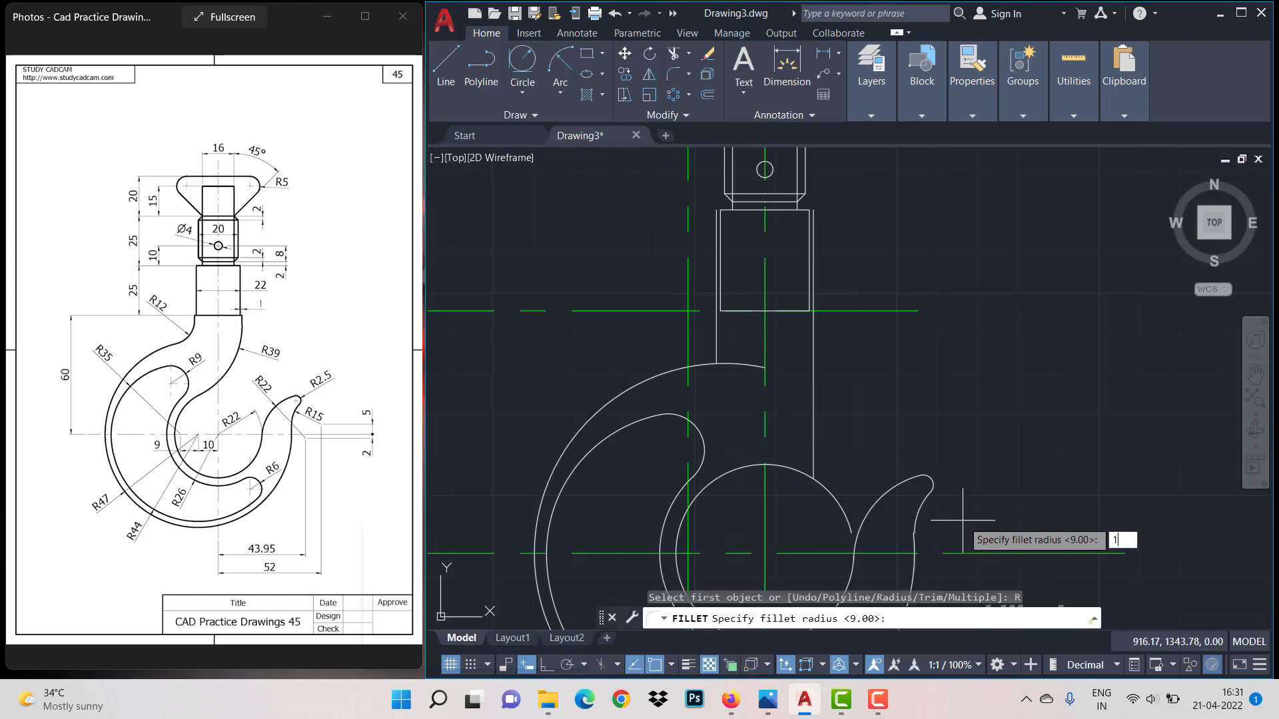
{"action": "type", "text": "2"}
{"action": "key", "text": "Return"}
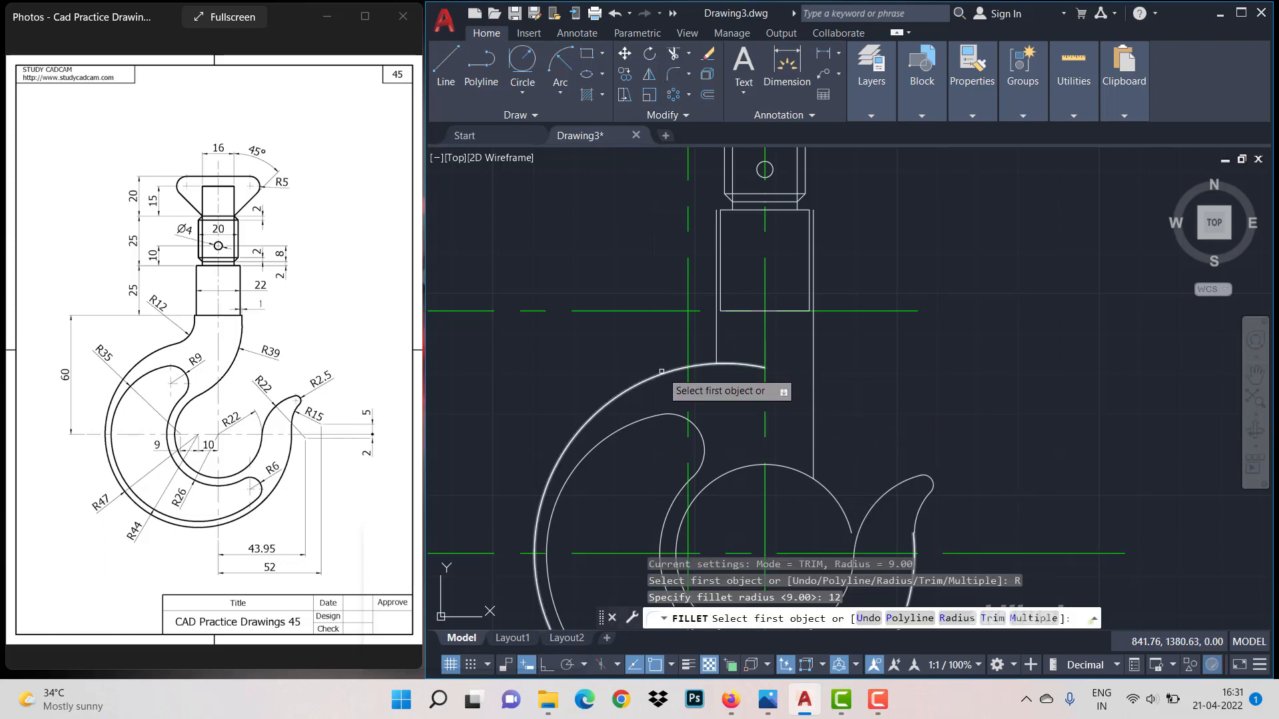
{"action": "left_click", "coordinate": [682, 368]}
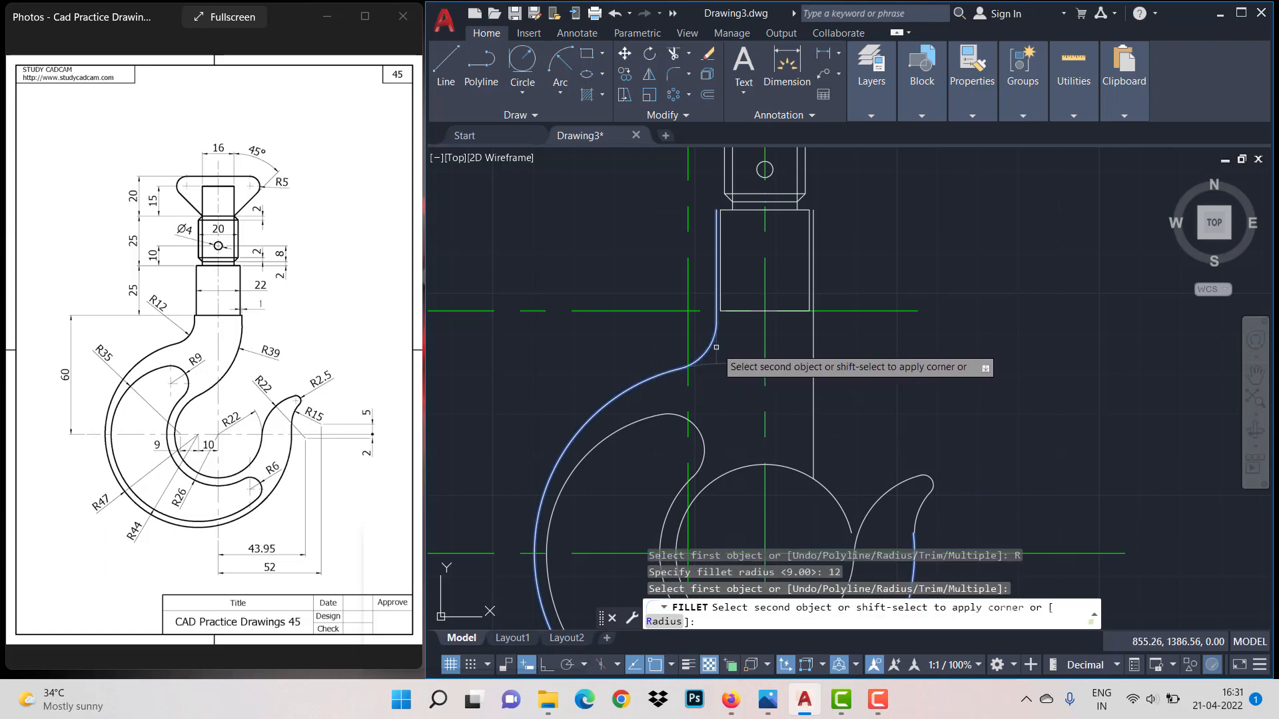
{"action": "left_click", "coordinate": [717, 318]}
Trim the outer vertical line on the shank's left side above the shank's bottom edge.
{"action": "scroll", "coordinate": [722, 310], "scroll_direction": "up", "scroll_amount": 2}
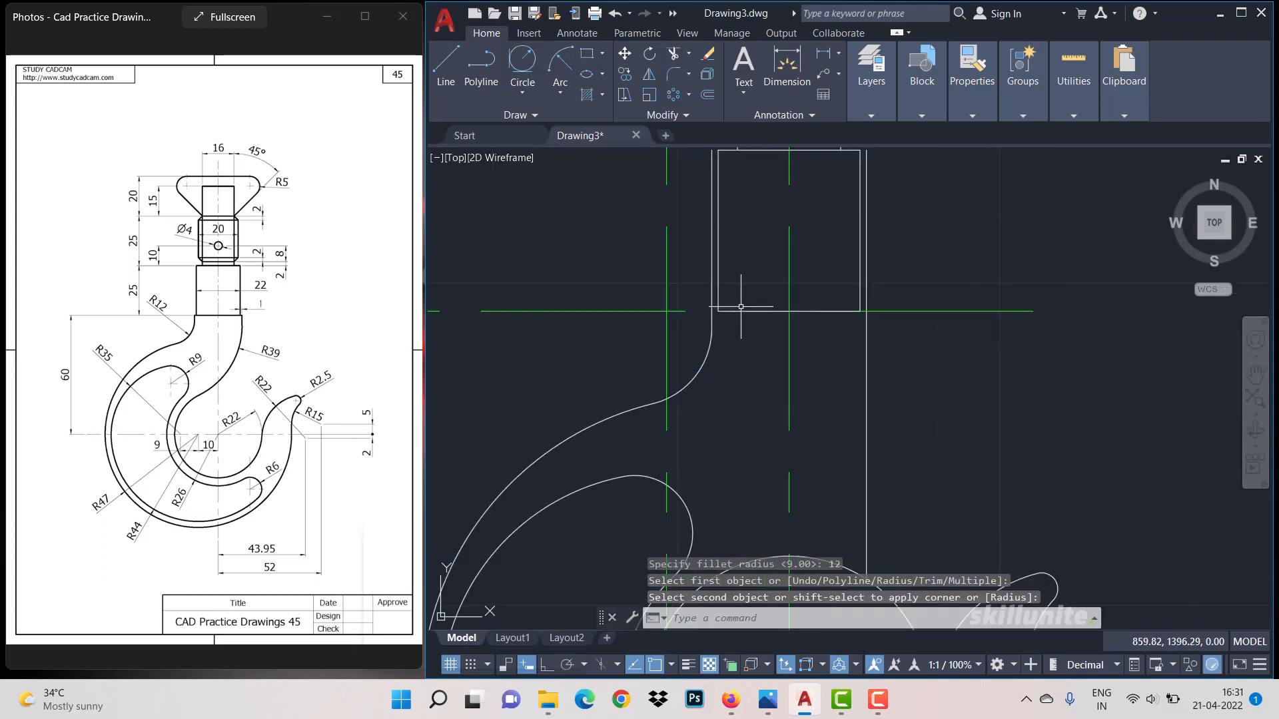
{"action": "key", "text": "Escape"}
{"action": "type", "text": "tr"}
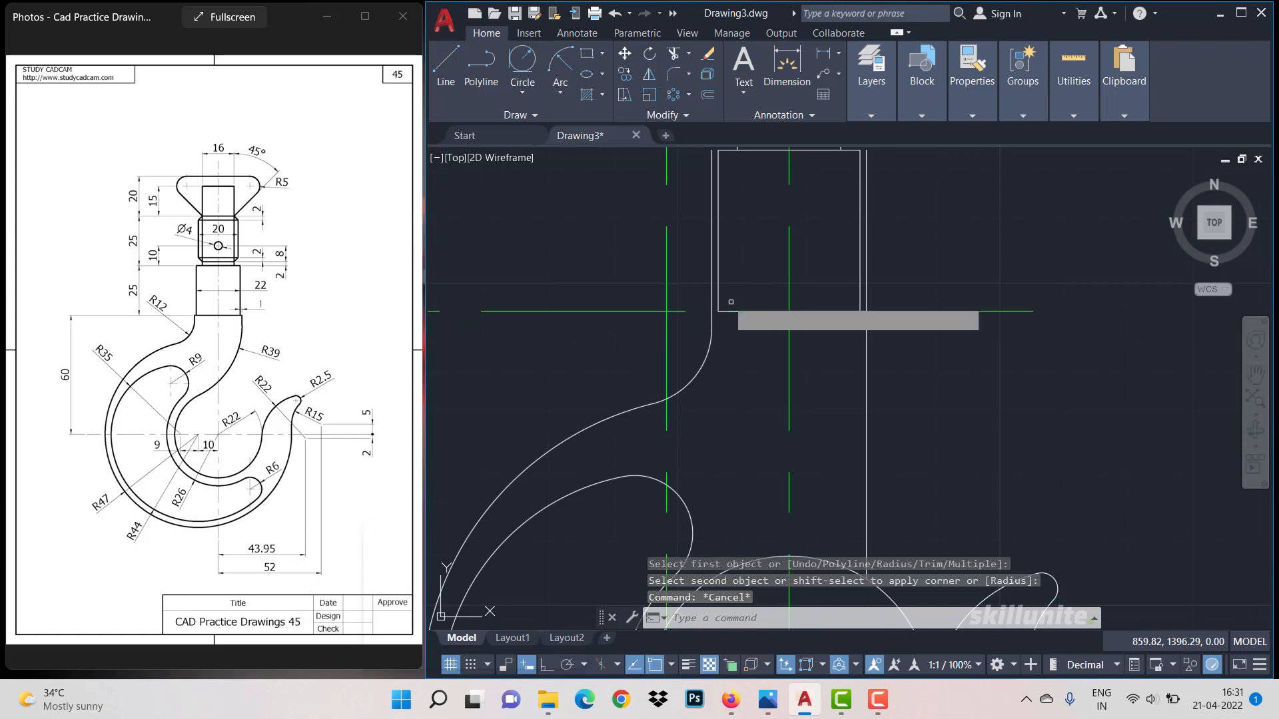
{"action": "key", "text": "Return"}
{"action": "key", "text": "Return"}
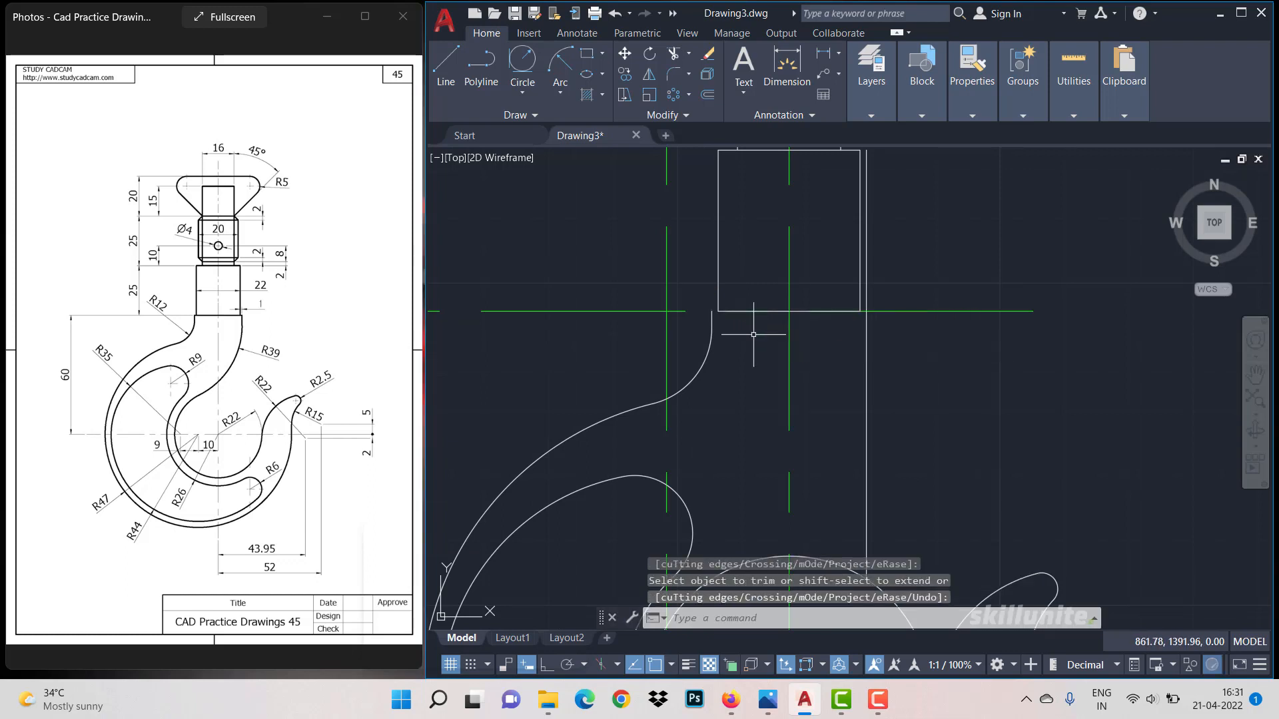
Fillet the radius 22 throat circle and the vertical line beside the shank's right edge with a 39 mm radius.
{"action": "scroll", "coordinate": [753, 335], "scroll_direction": "down", "scroll_amount": 2}
{"action": "scroll", "coordinate": [832, 450], "scroll_direction": "up", "scroll_amount": 2}
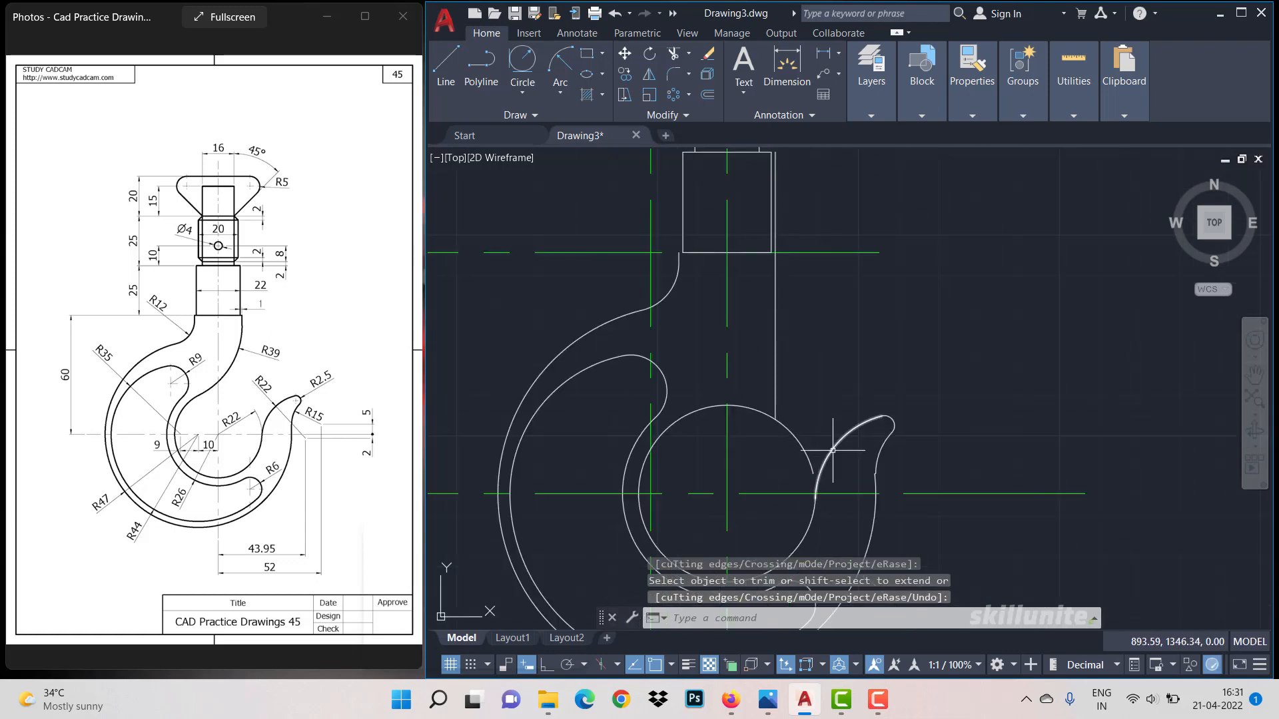
{"action": "type", "text": "fillet"}
{"action": "key", "text": "Return"}
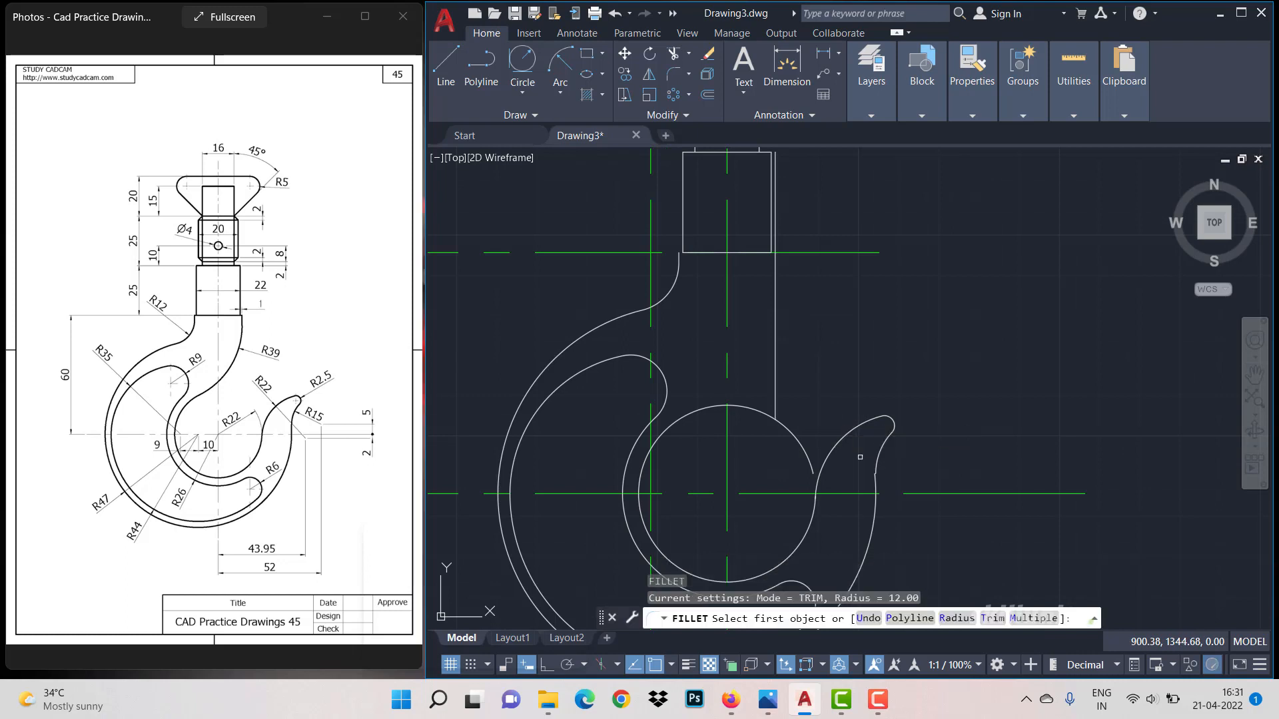
{"action": "left_click", "coordinate": [954, 619]}
{"action": "type", "text": "3"}
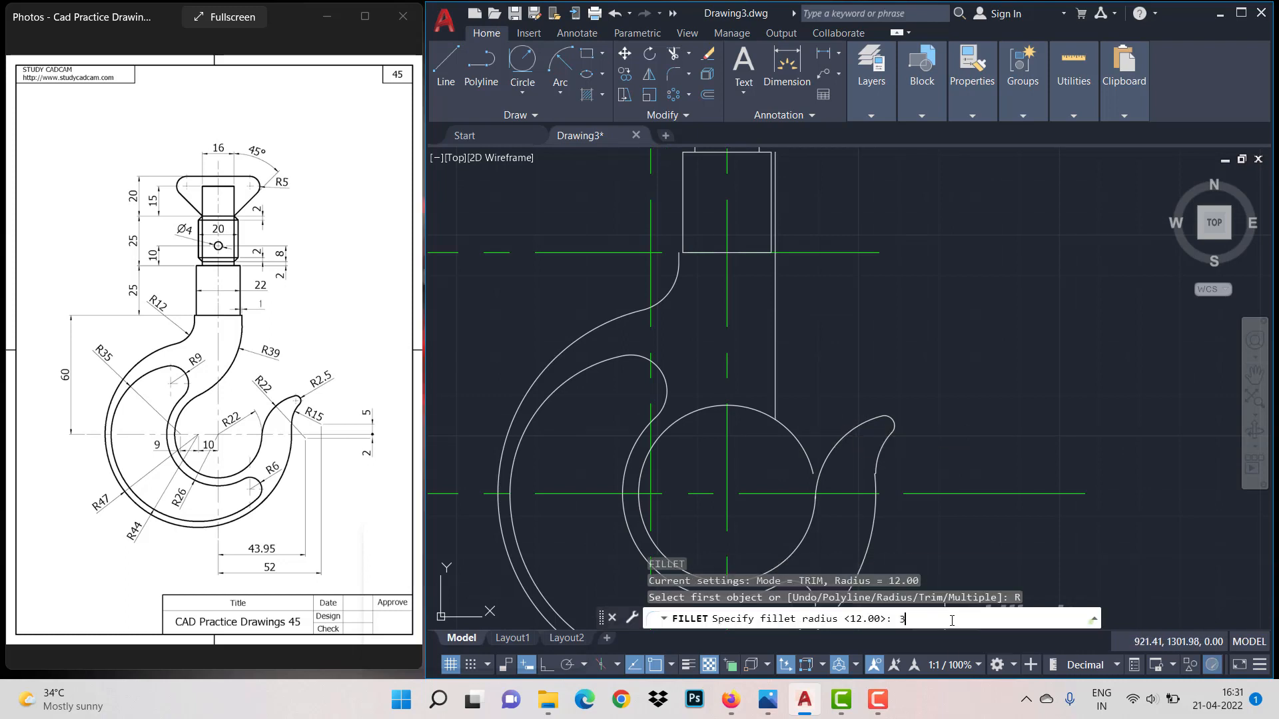
{"action": "type", "text": "9"}
{"action": "key", "text": "Return"}
{"action": "left_click", "coordinate": [745, 407]}
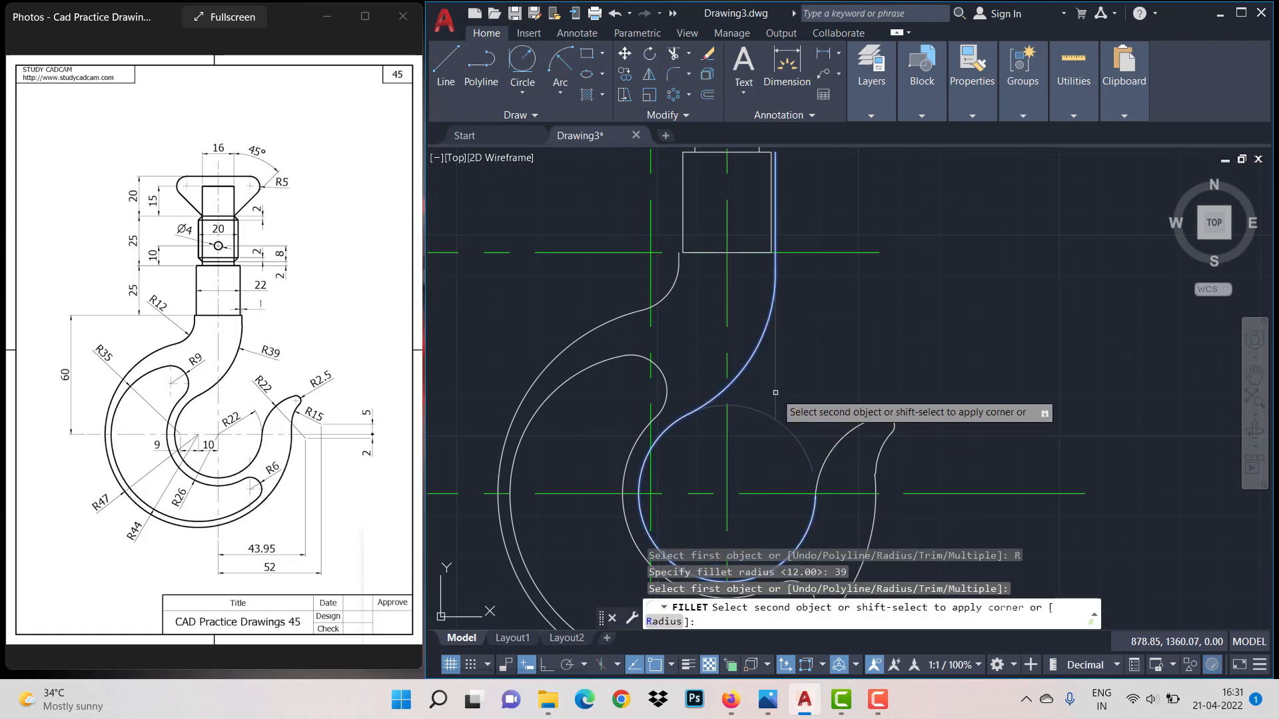
{"action": "left_click", "coordinate": [775, 392]}
Trim the outer vertical line on the shank's right side above the shank's bottom edge.
{"action": "scroll", "coordinate": [775, 393], "scroll_direction": "down", "scroll_amount": 2}
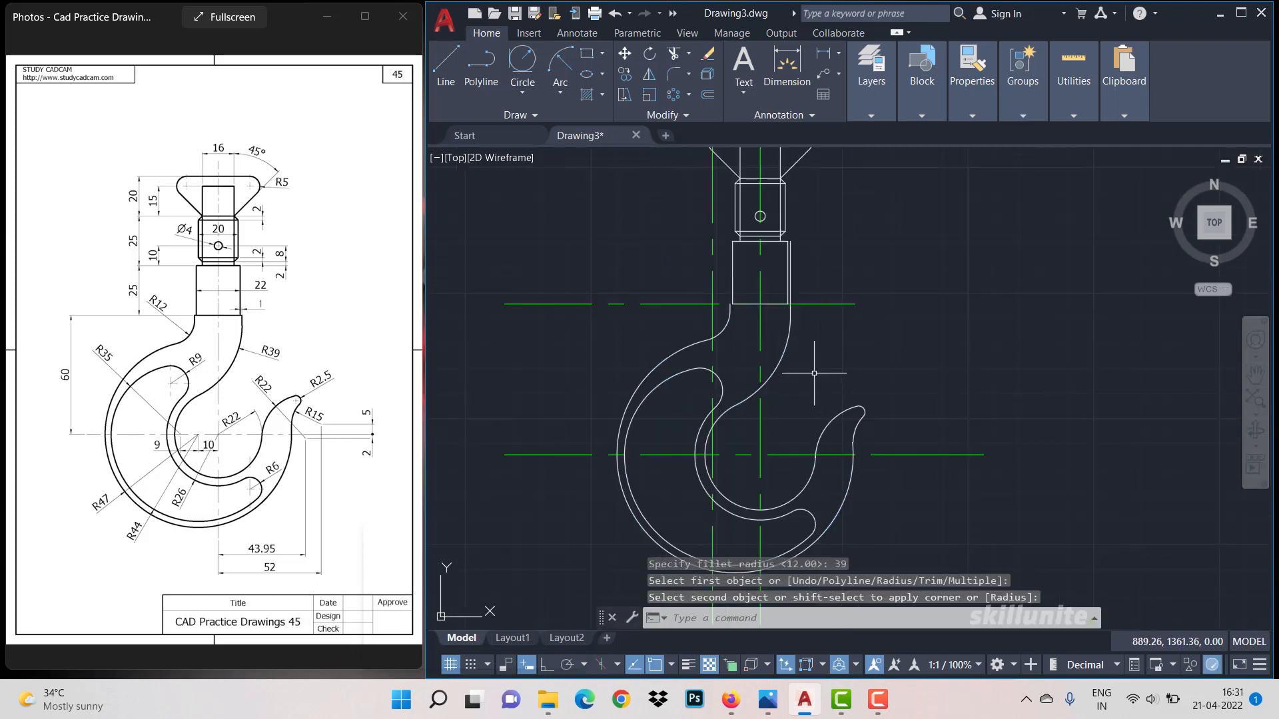
{"action": "scroll", "coordinate": [802, 295], "scroll_direction": "up", "scroll_amount": 4}
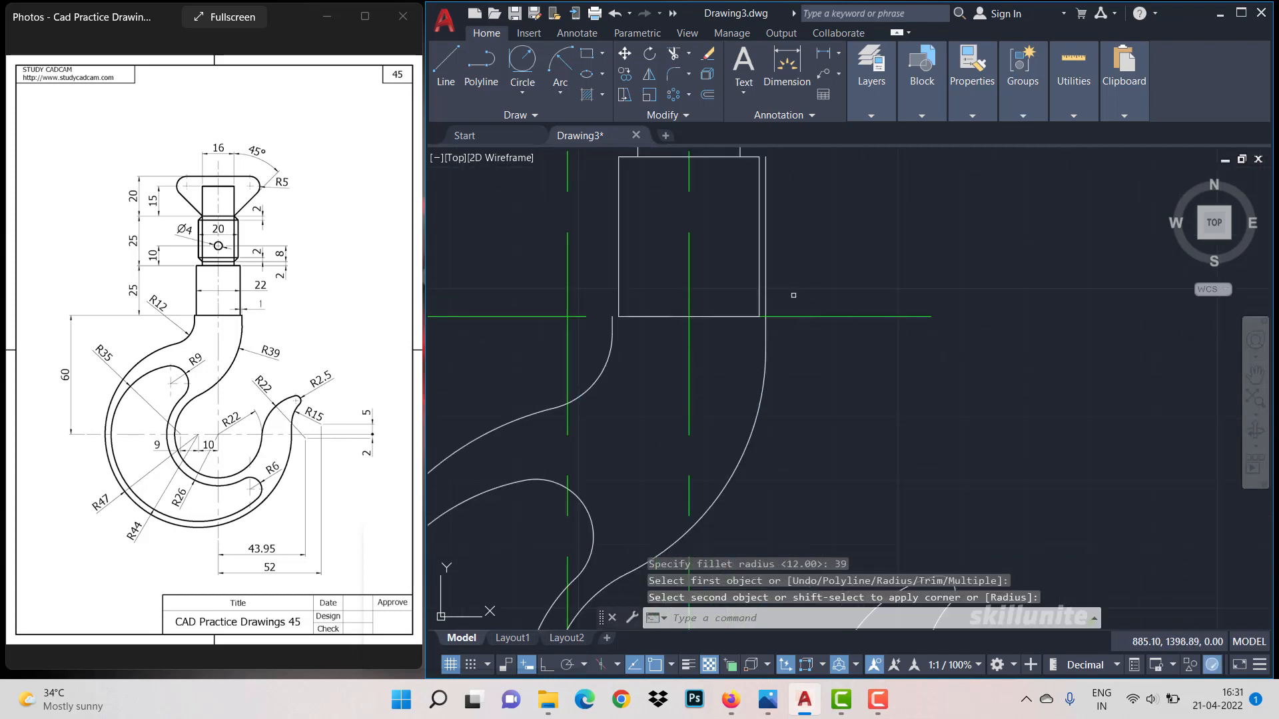
{"action": "type", "text": "tr"}
{"action": "key", "text": "Return"}
{"action": "left_click_drag", "start_coordinate": [768, 308], "coordinate": [761, 303]}
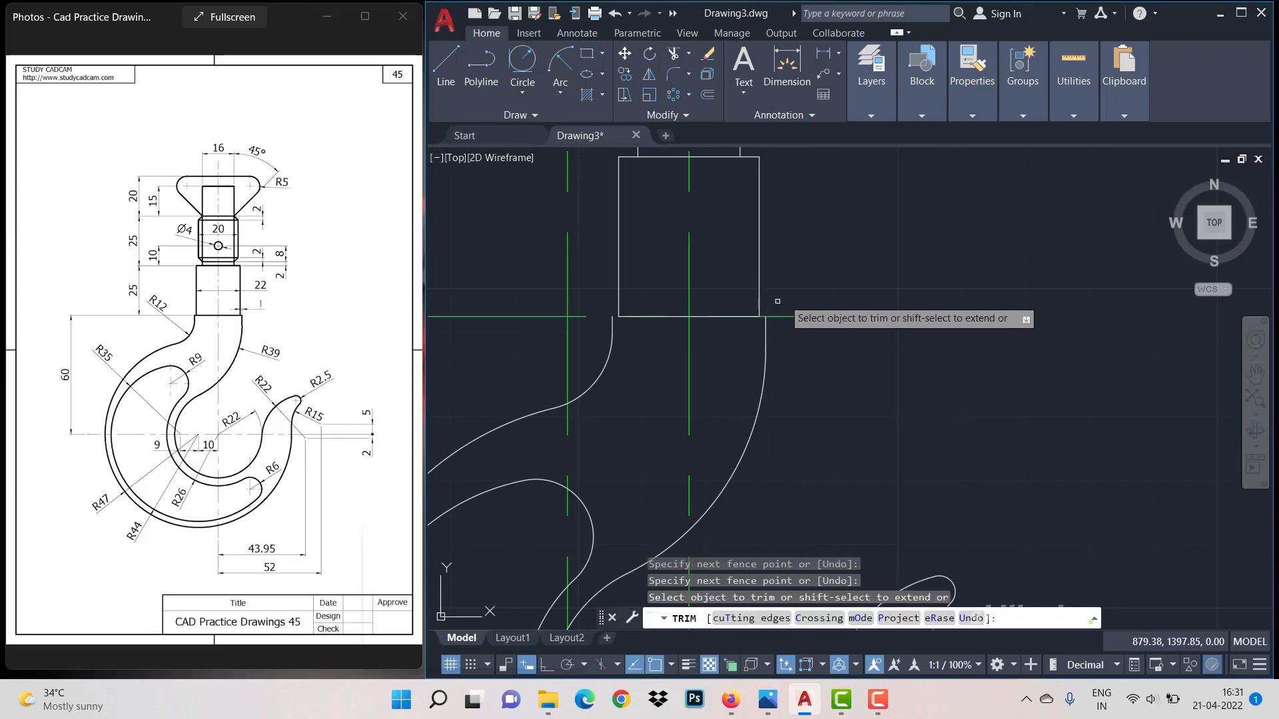
{"action": "key", "text": "Return"}
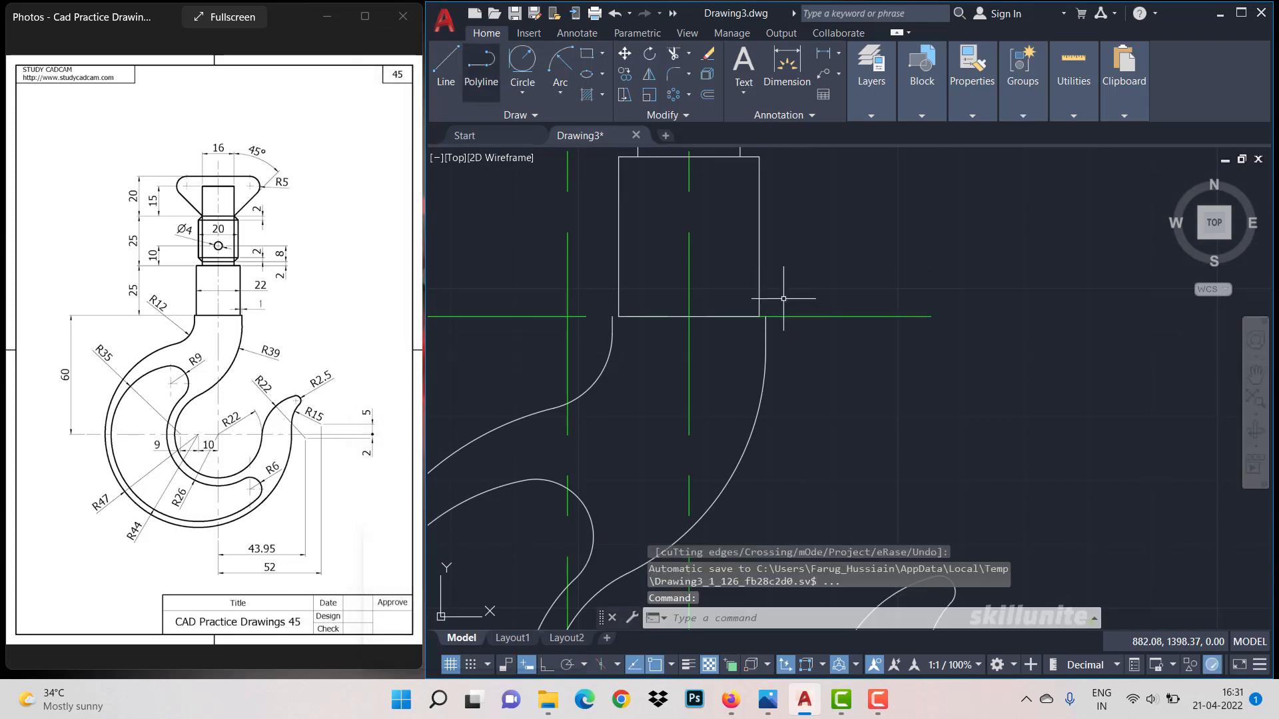
Draw a short horizontal line from the top end of the radius 12 neck curve to the shank's lower left corner.
{"action": "left_click", "coordinate": [446, 63]}
{"action": "left_click", "coordinate": [612, 316]}
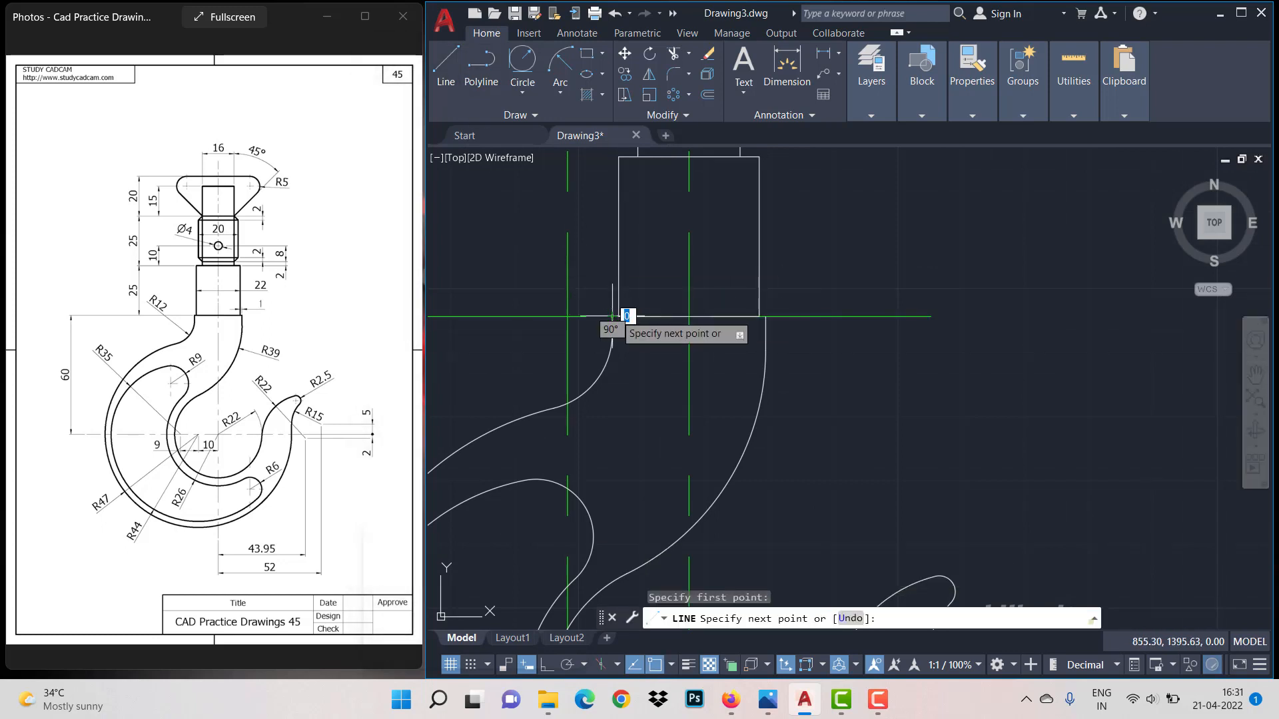
{"action": "scroll", "coordinate": [620, 317], "scroll_direction": "up", "scroll_amount": 4}
{"action": "left_click", "coordinate": [616, 318]}
{"action": "key", "text": "Return"}
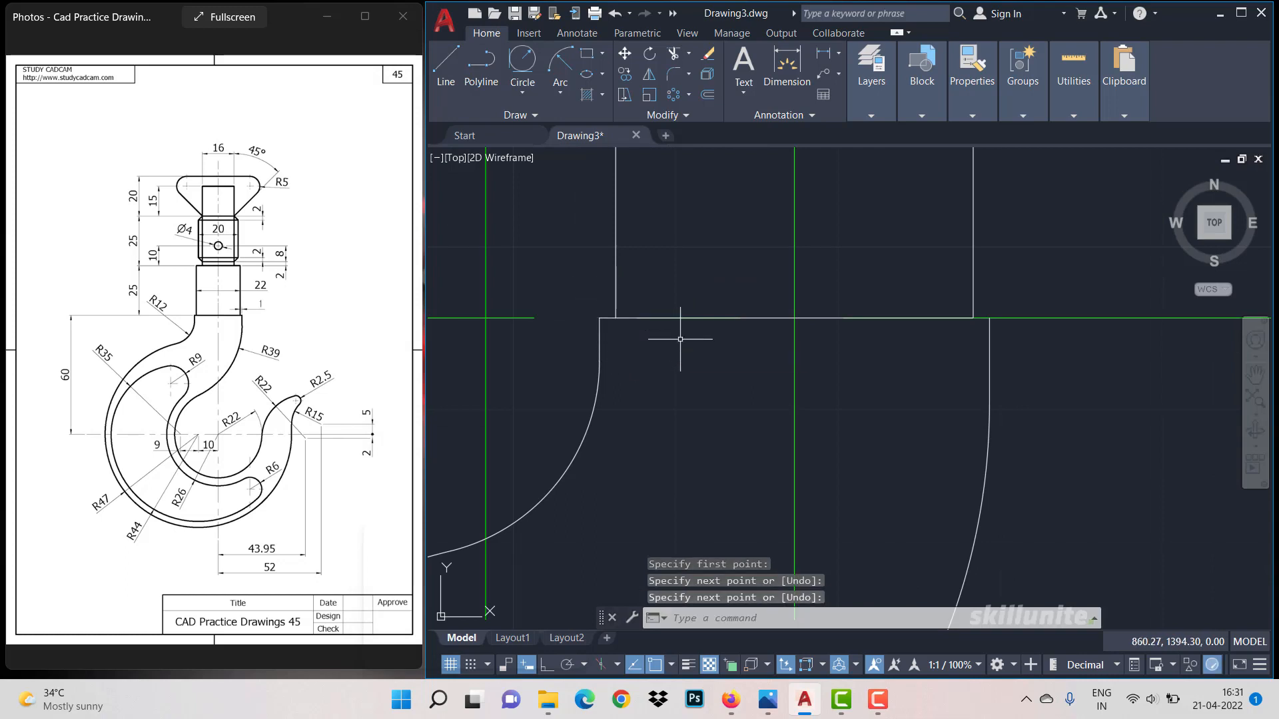
Draw a short horizontal line from the top end of the radius 39 neck curve to the shank's lower right corner.
{"action": "key", "text": "Return"}
{"action": "left_click", "coordinate": [989, 317]}
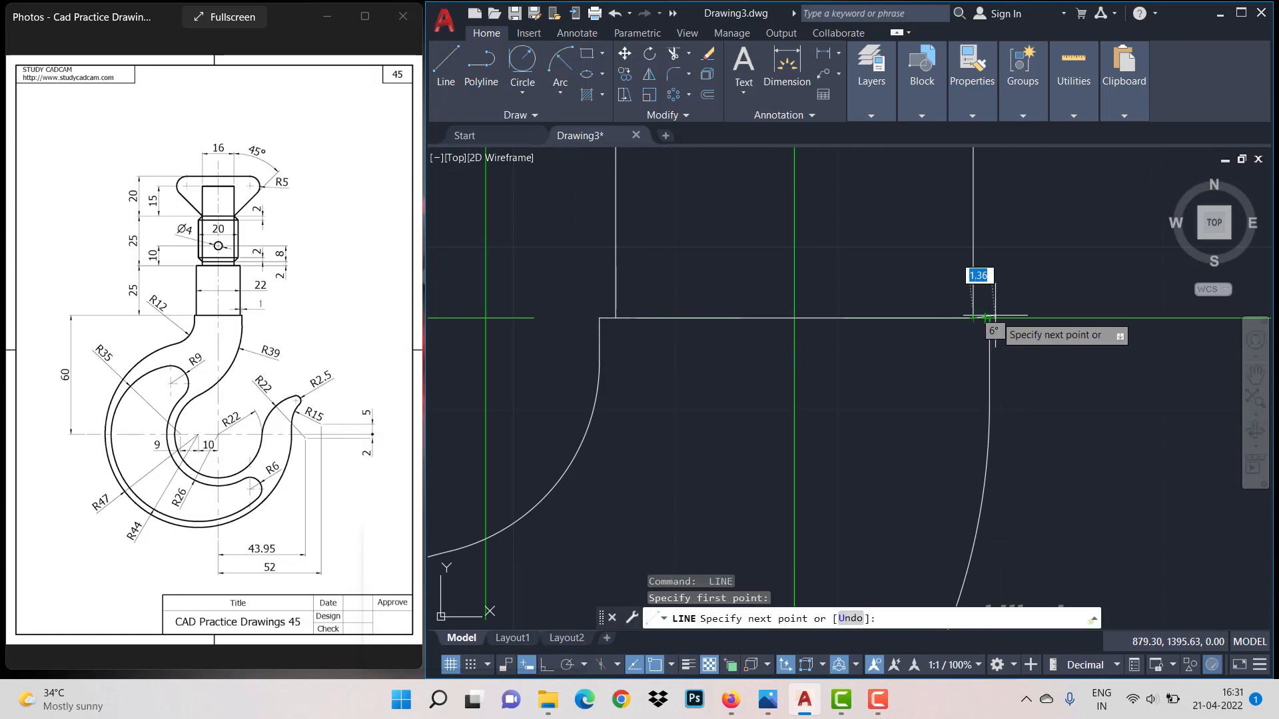
{"action": "left_click", "coordinate": [973, 318]}
{"action": "key", "text": "Return"}
{"action": "scroll", "coordinate": [973, 318], "scroll_direction": "down", "scroll_amount": 5}
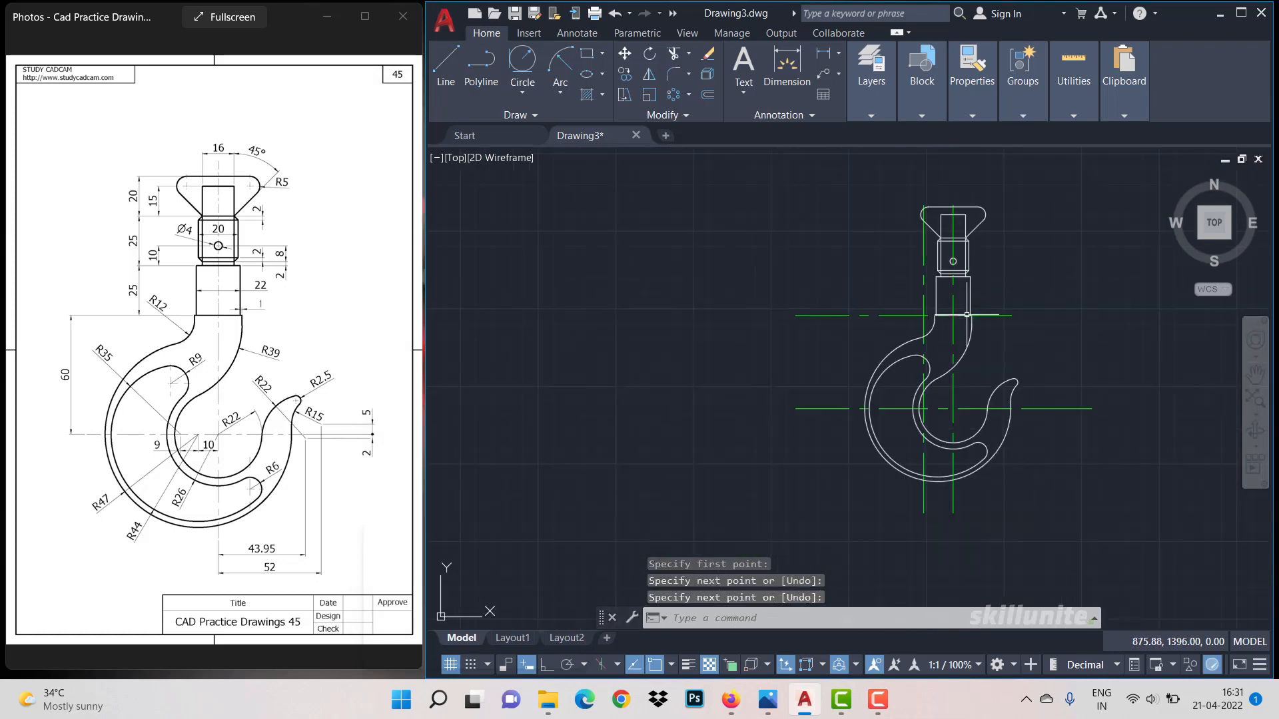